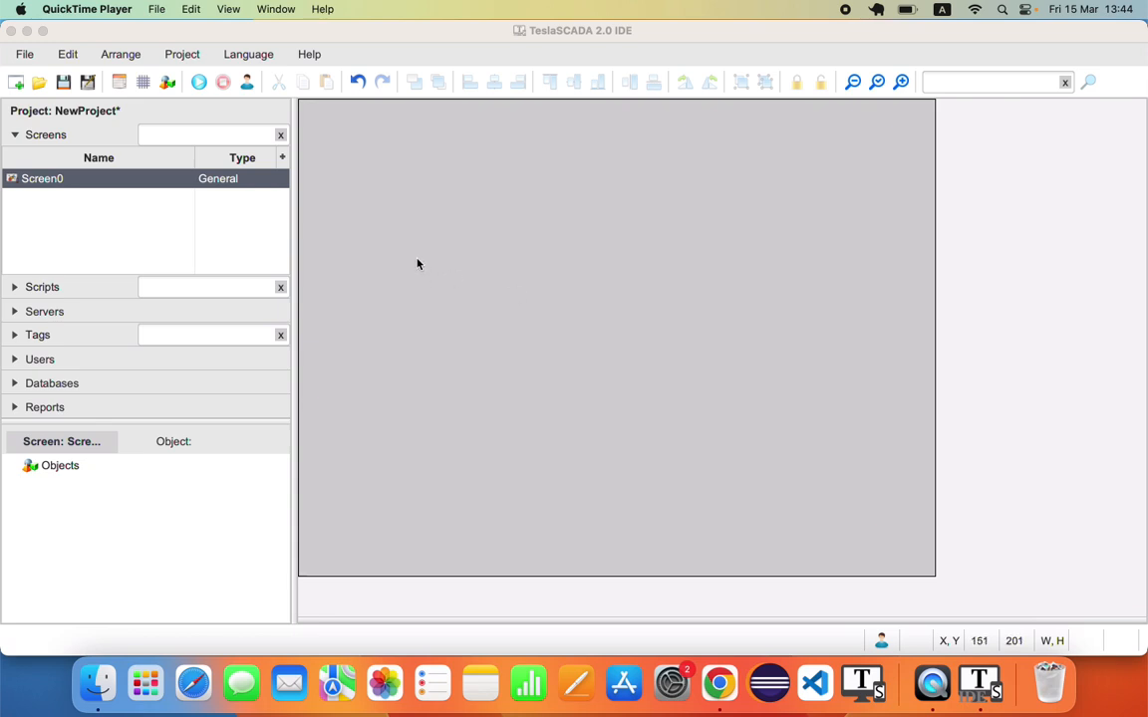
Create a new project and name it Plant
{"action": "left_click", "coordinate": [20, 85]}
{"action": "left_click", "coordinate": [21, 84]}
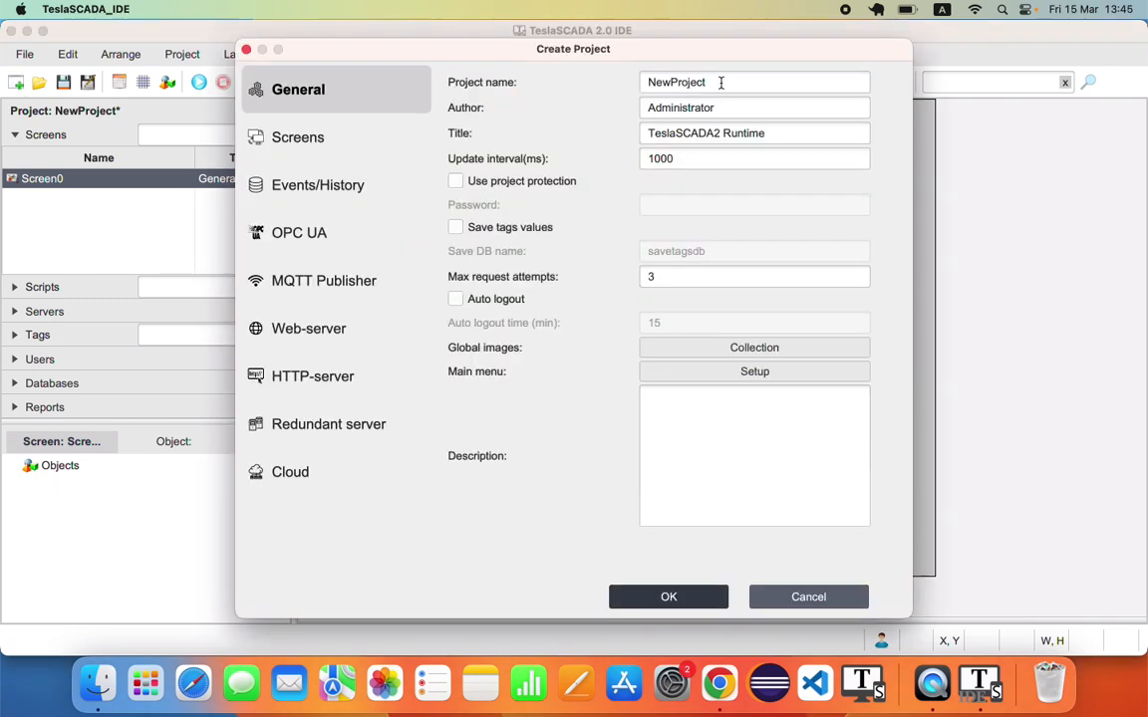
{"action": "double_click", "coordinate": [721, 83]}
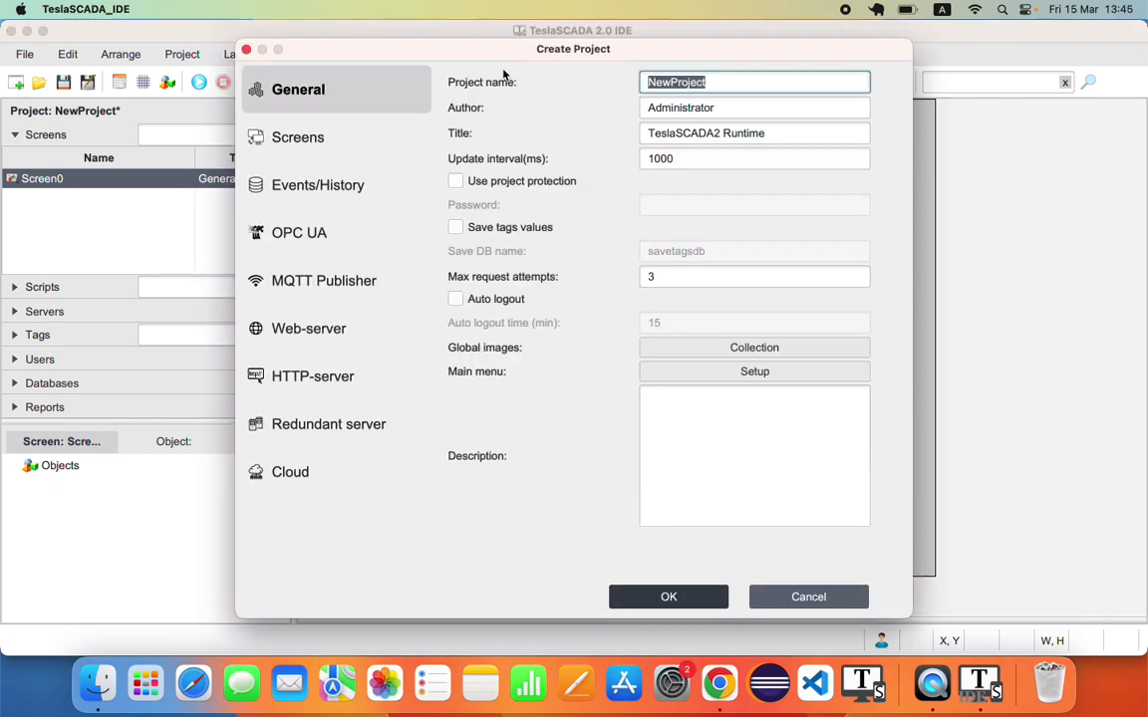
{"action": "type", "text": "Plant"}
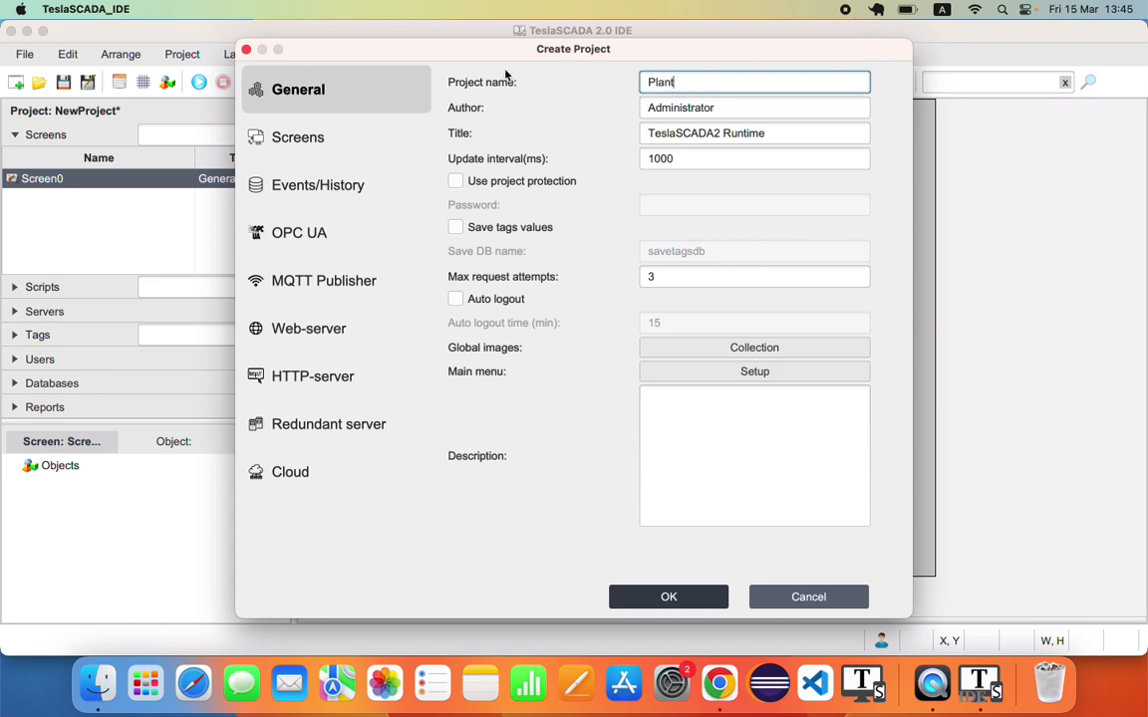
Enable separate runtime screen dimensions for the project and set them to 1438 x 898
{"action": "left_click", "coordinate": [334, 137]}
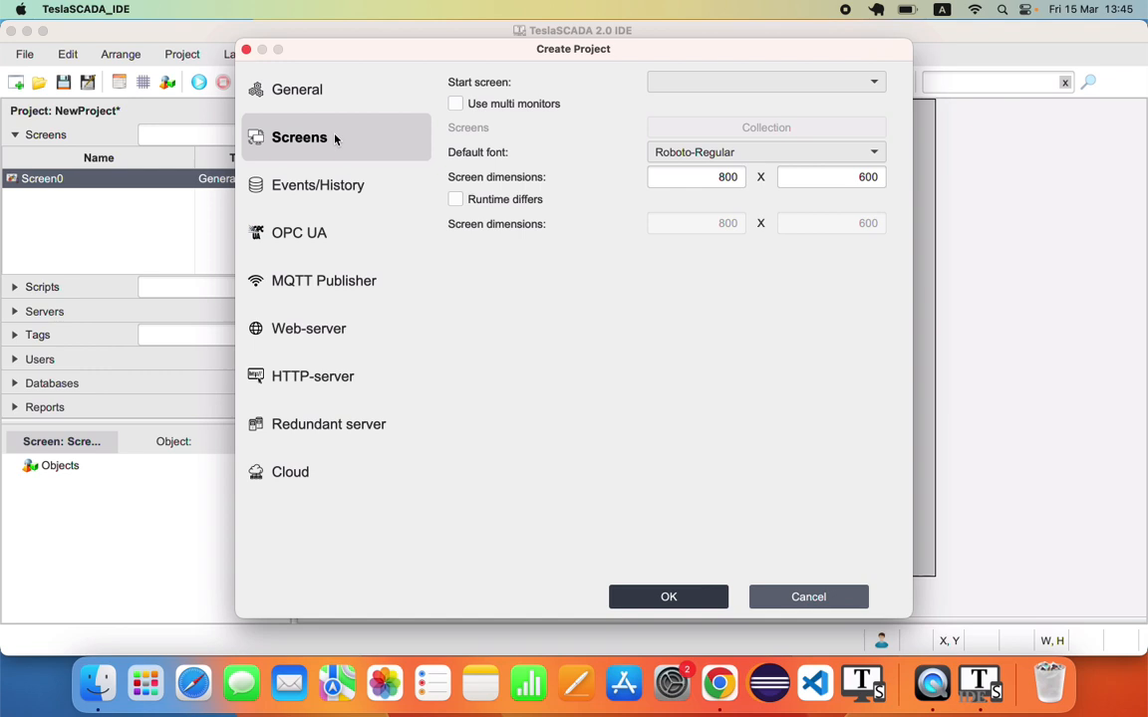
{"action": "left_click", "coordinate": [455, 199]}
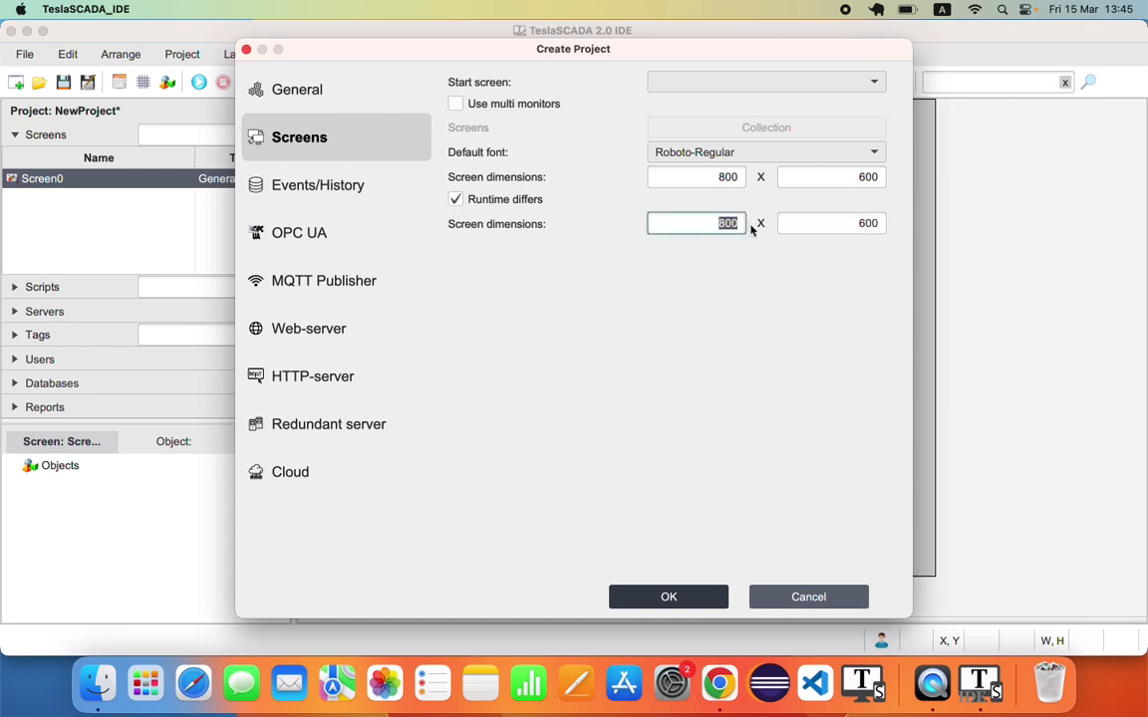
{"action": "type", "text": "1438"}
{"action": "key", "text": "Tab"}
{"action": "type", "text": "898"}
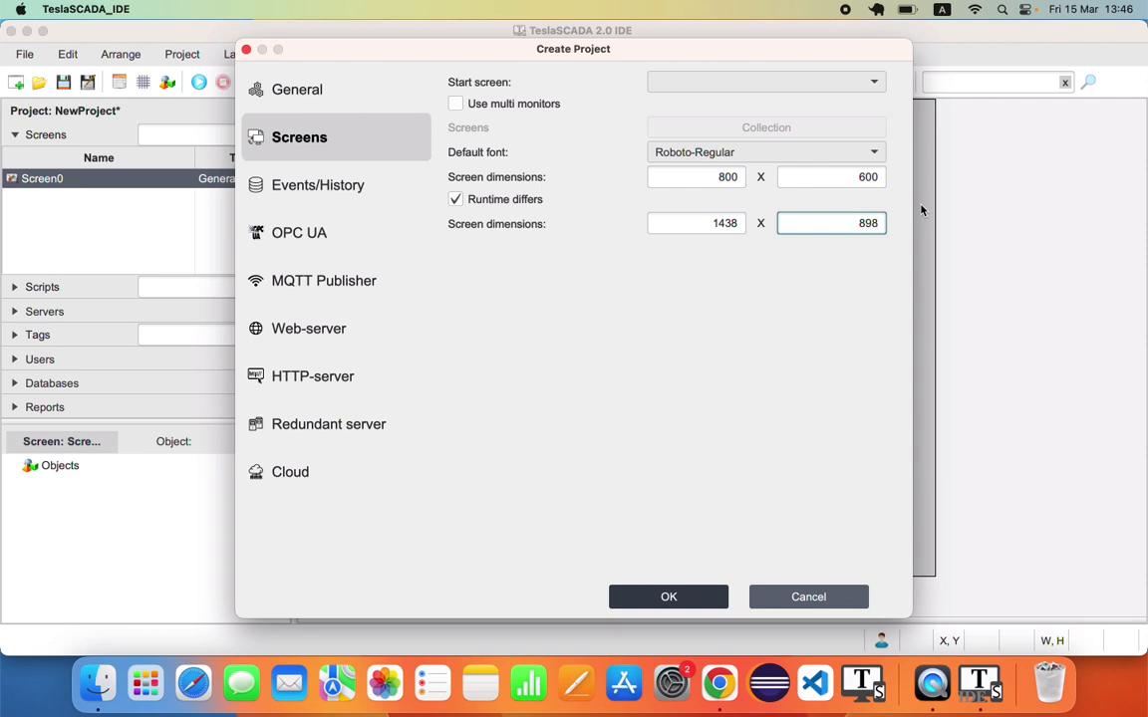
Set the project's main screen dimensions to 959 x 599
{"action": "double_click", "coordinate": [727, 177]}
{"action": "key", "text": "BackSpace"}
{"action": "type", "text": "9"}
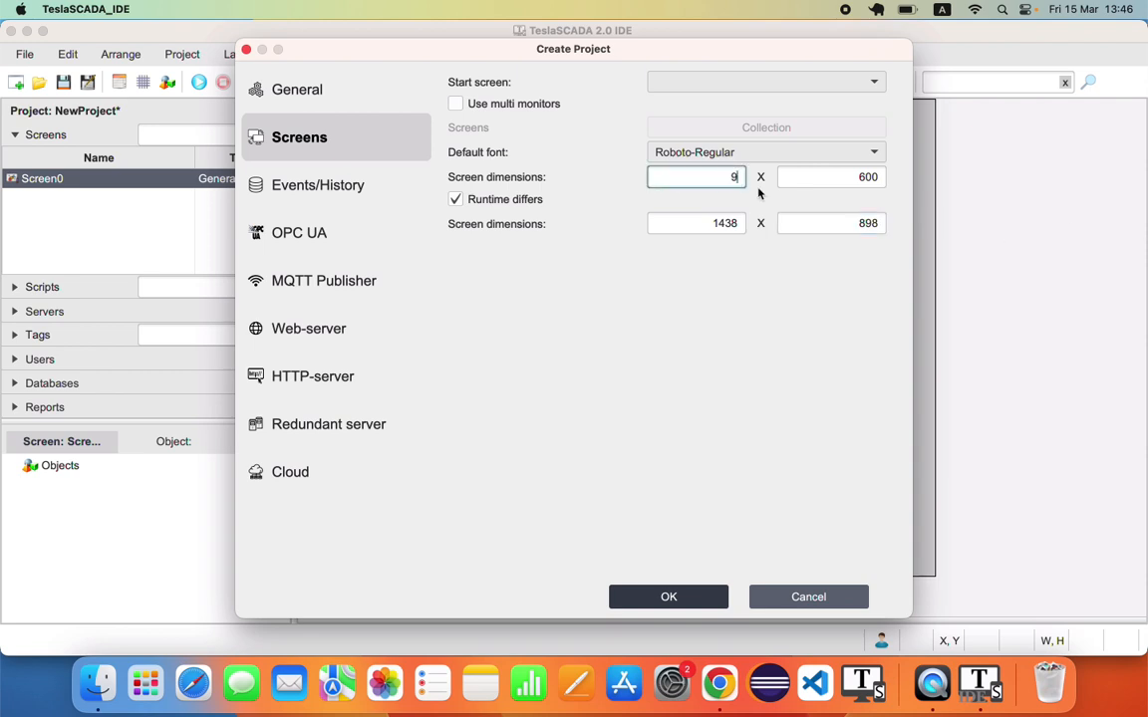
{"action": "type", "text": "59"}
{"action": "left_click_drag", "start_coordinate": [827, 178], "coordinate": [885, 169]}
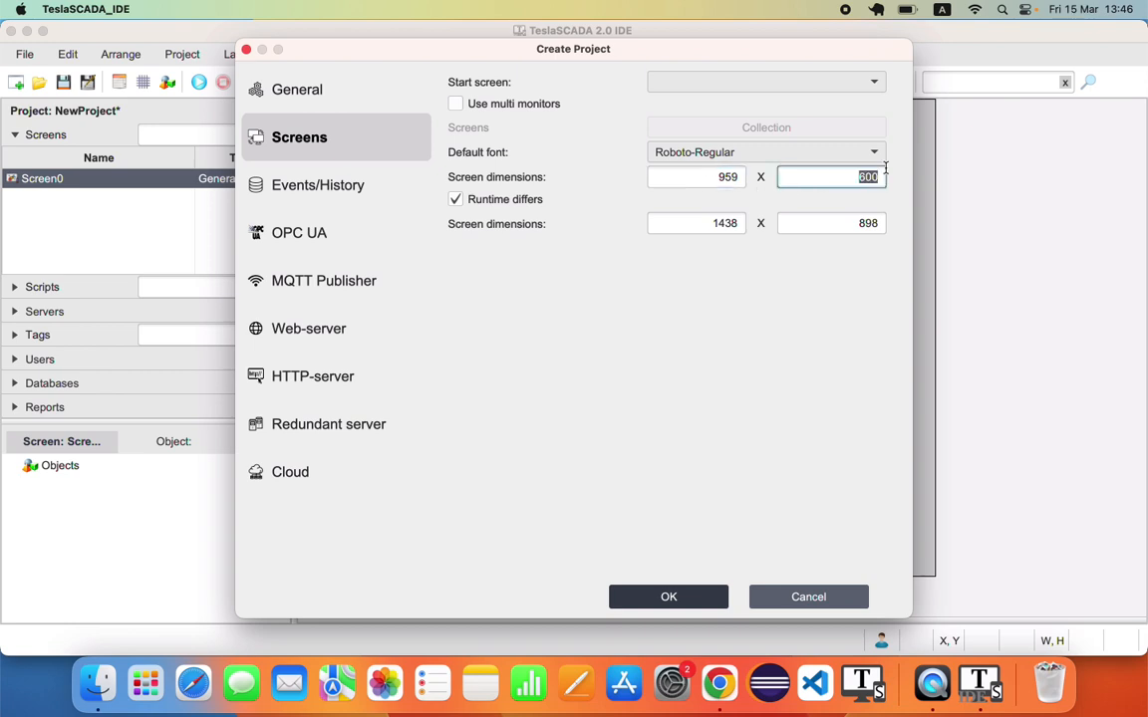
{"action": "type", "text": "599"}
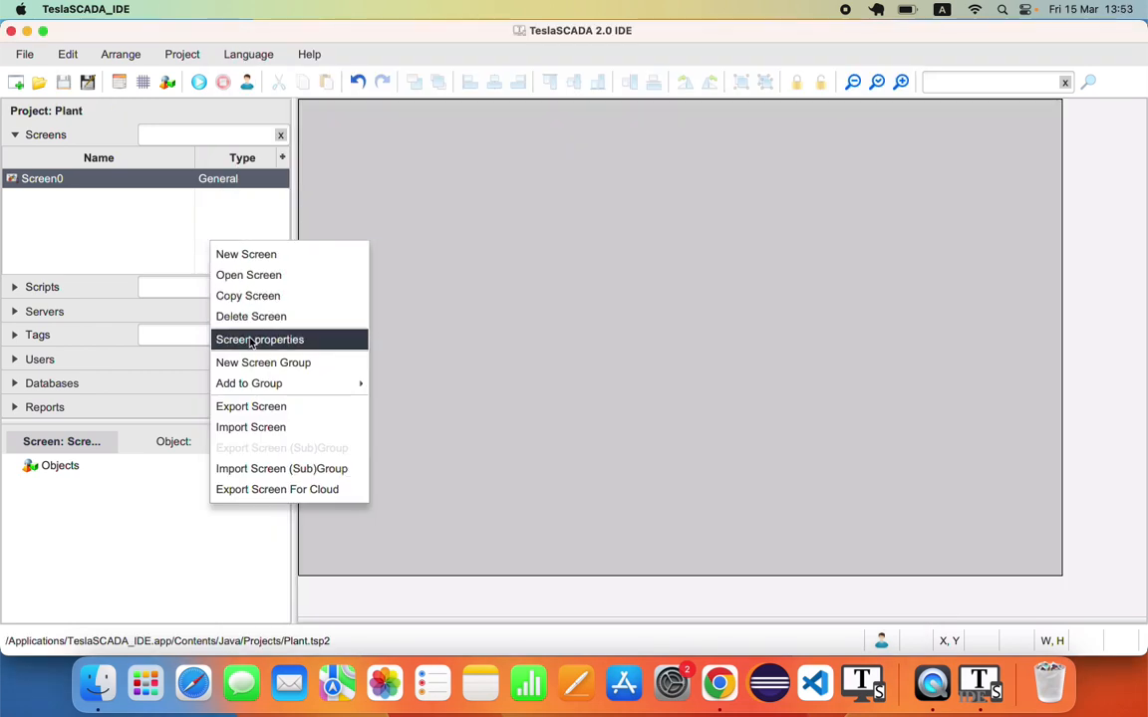
Create a new screen group named Office
{"action": "left_click", "coordinate": [256, 362]}
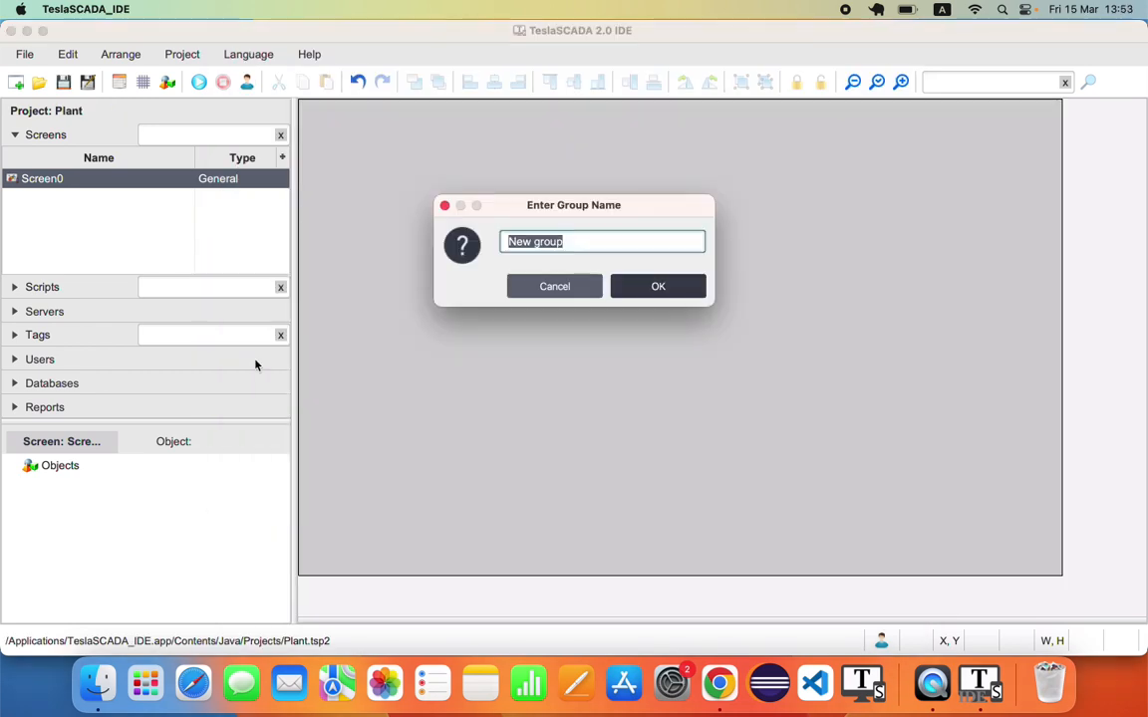
{"action": "type", "text": "Officr"}
{"action": "key", "text": "BackSpace"}
{"action": "type", "text": "e"}
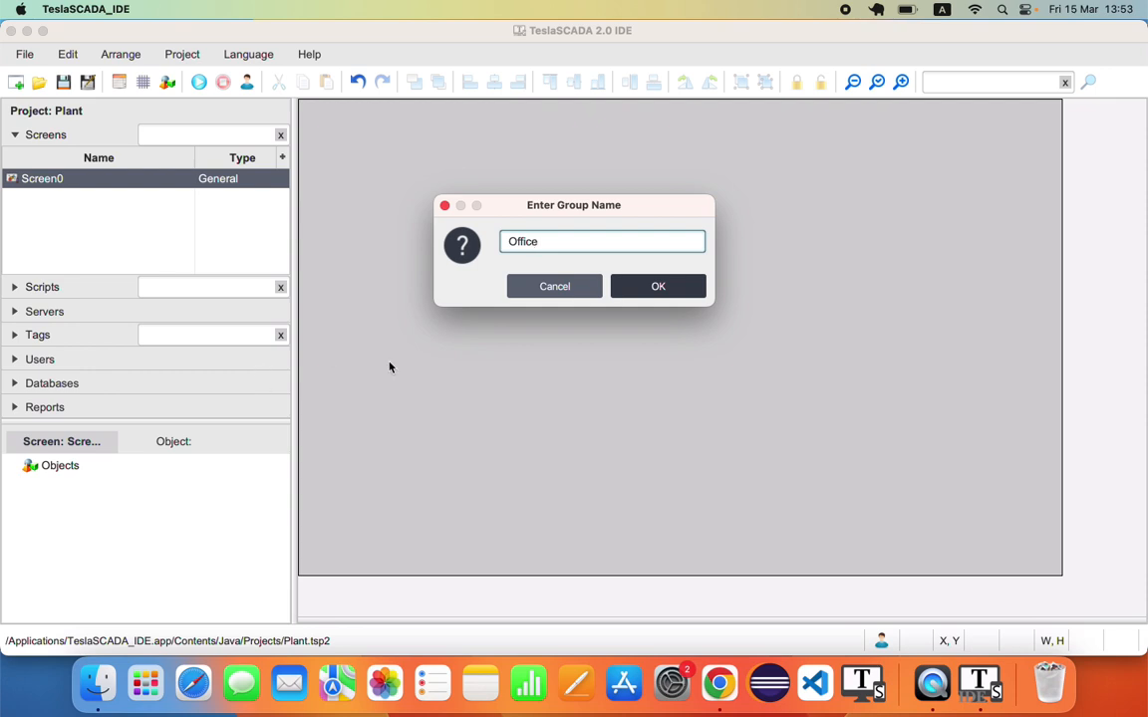
{"action": "left_click", "coordinate": [658, 287]}
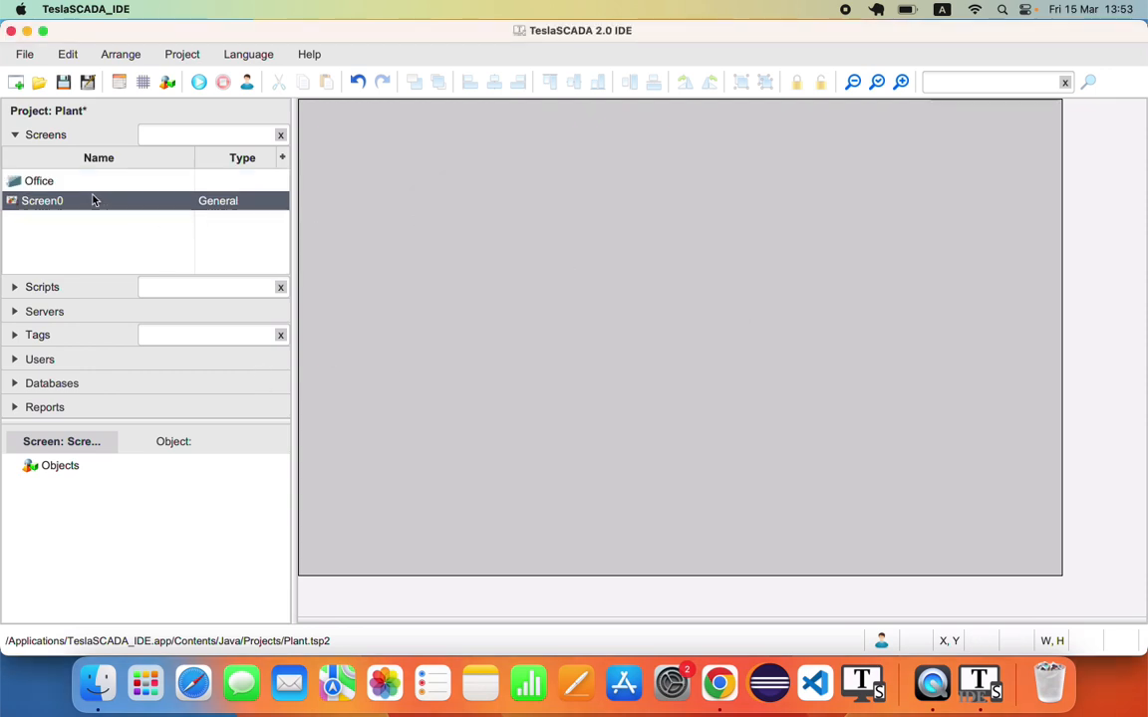
Start a new screen in the Office group and name it Floor1
{"action": "left_click", "coordinate": [21, 185]}
{"action": "right_click", "coordinate": [21, 185]}
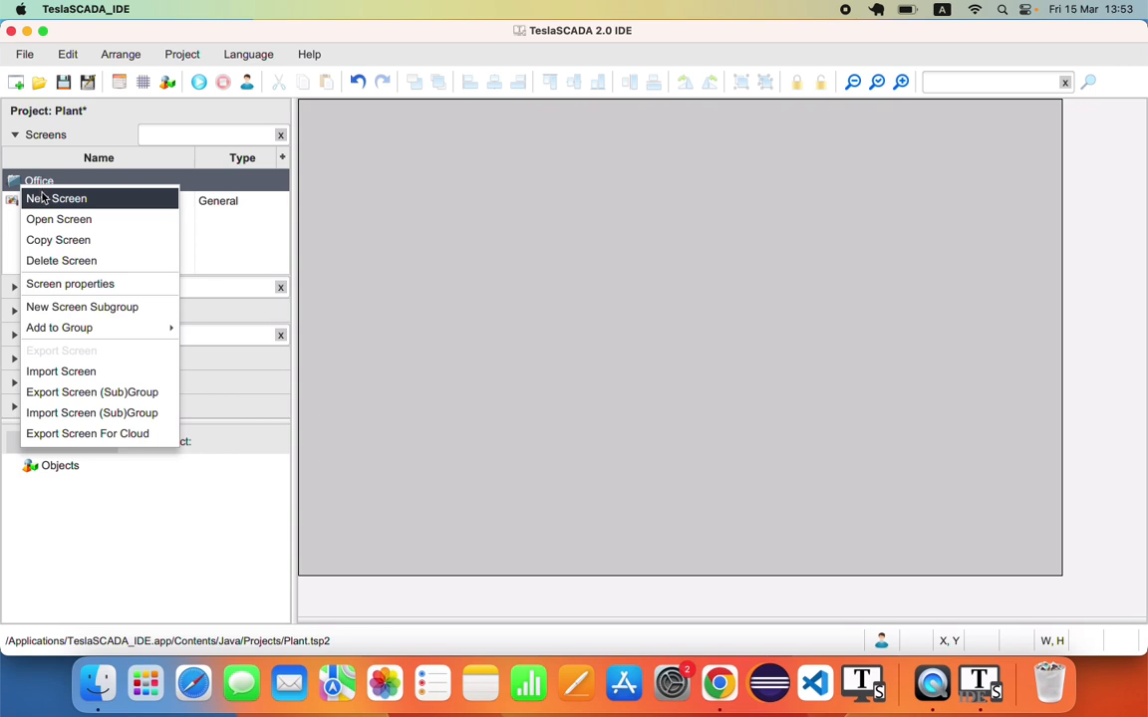
{"action": "left_click", "coordinate": [42, 198]}
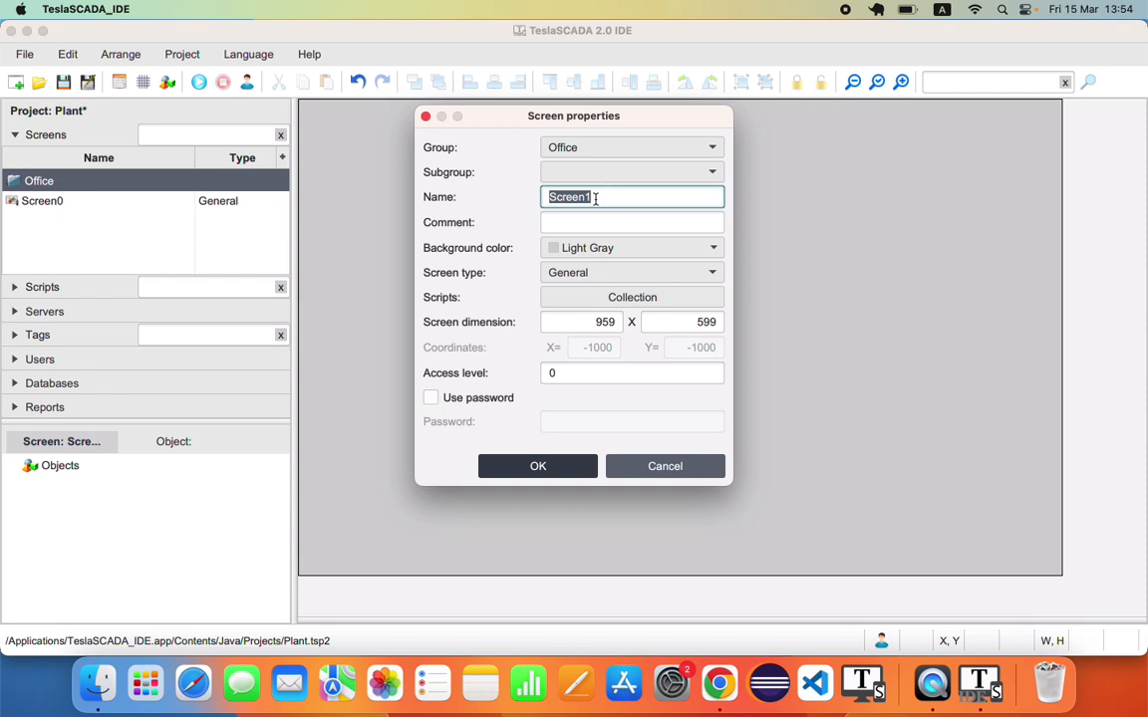
{"action": "type", "text": "Floor1"}
{"action": "left_click", "coordinate": [599, 222]}
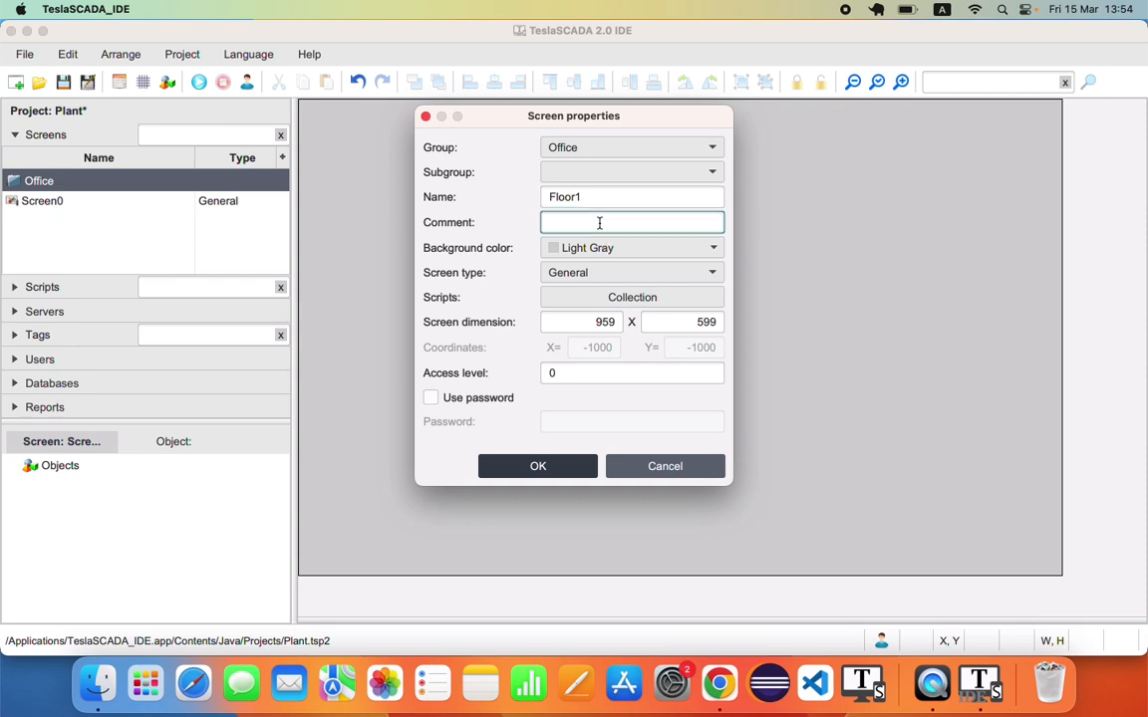
Give the Floor1 screen the background color #4d4d4d and the General type, and finish creating it
{"action": "left_click", "coordinate": [592, 248]}
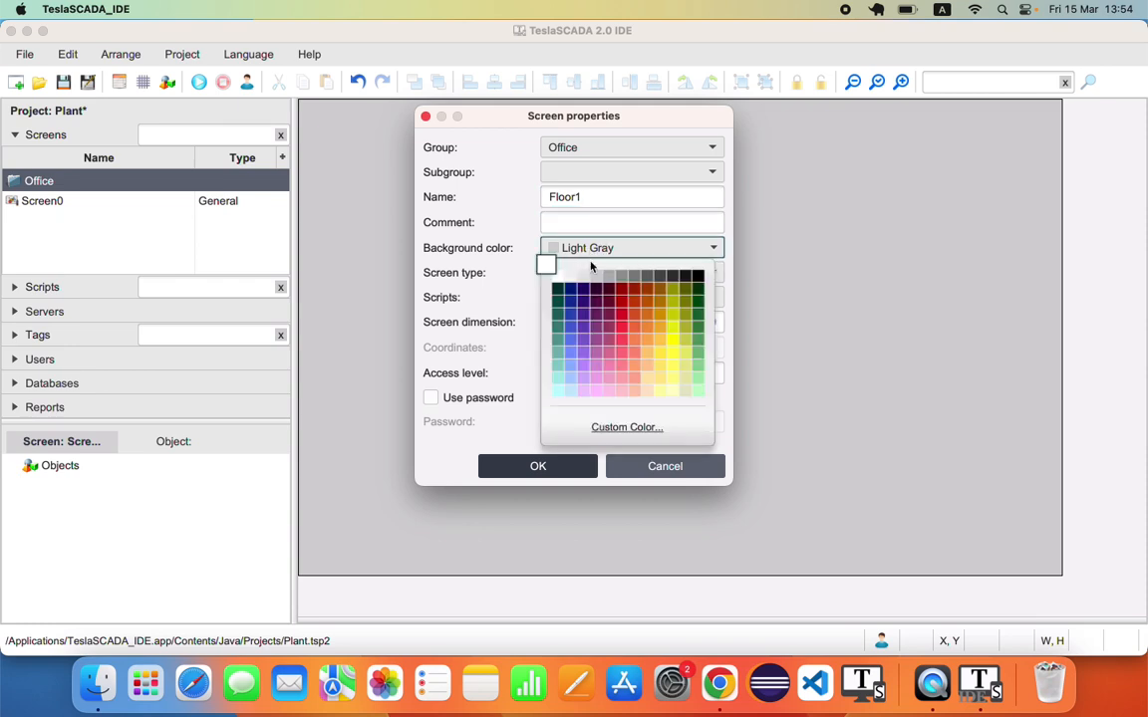
{"action": "left_click", "coordinate": [661, 276]}
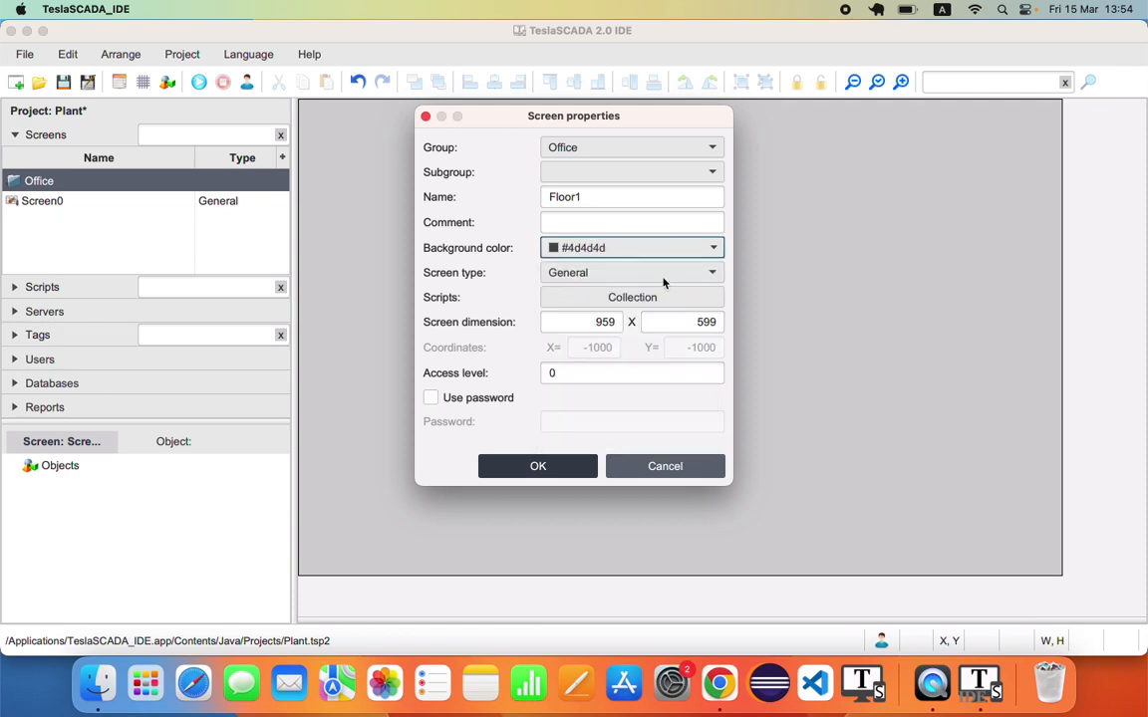
{"action": "left_click", "coordinate": [582, 274]}
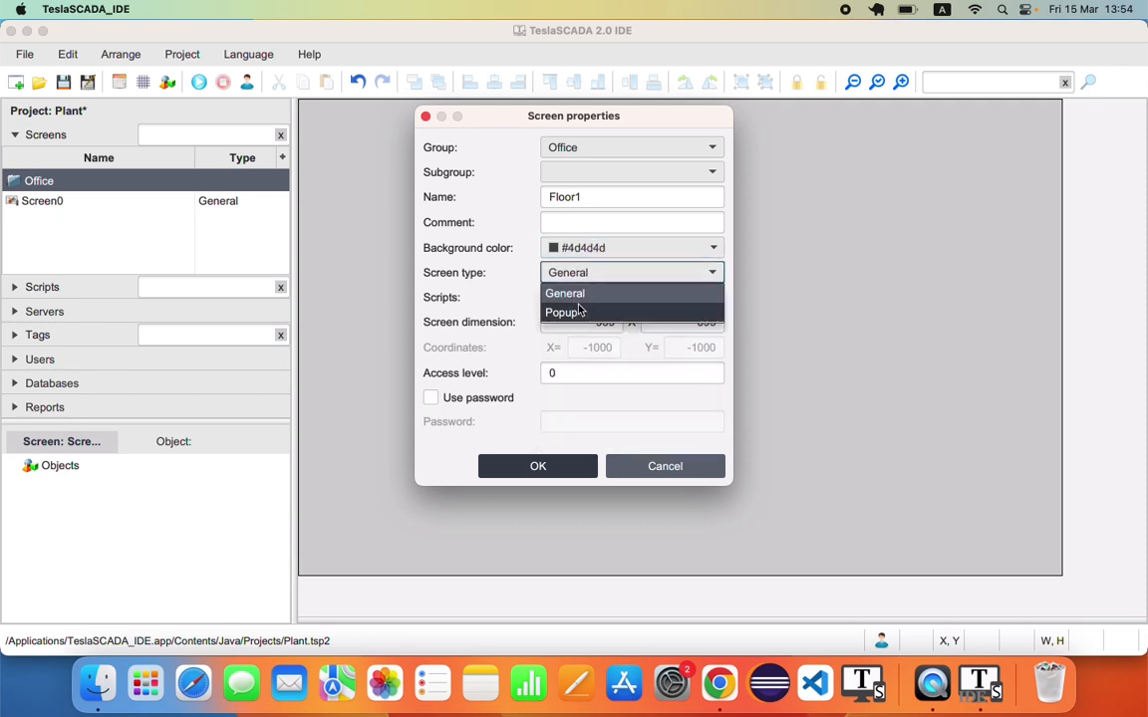
{"action": "left_click", "coordinate": [576, 297]}
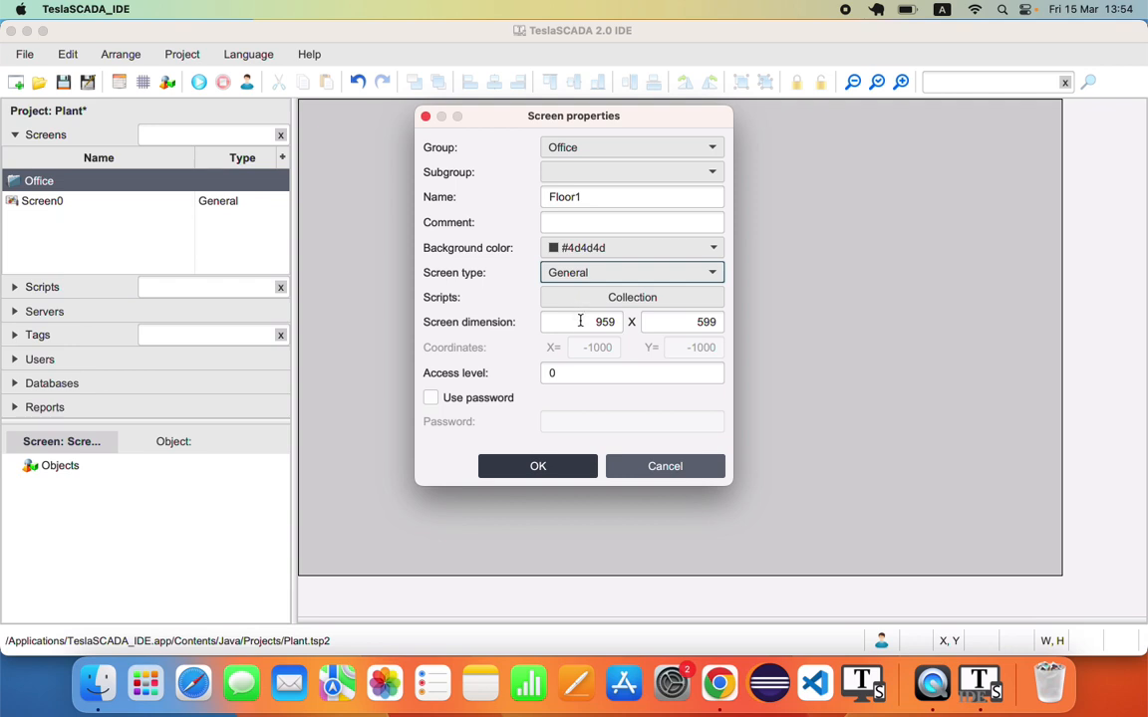
{"action": "left_click", "coordinate": [580, 322]}
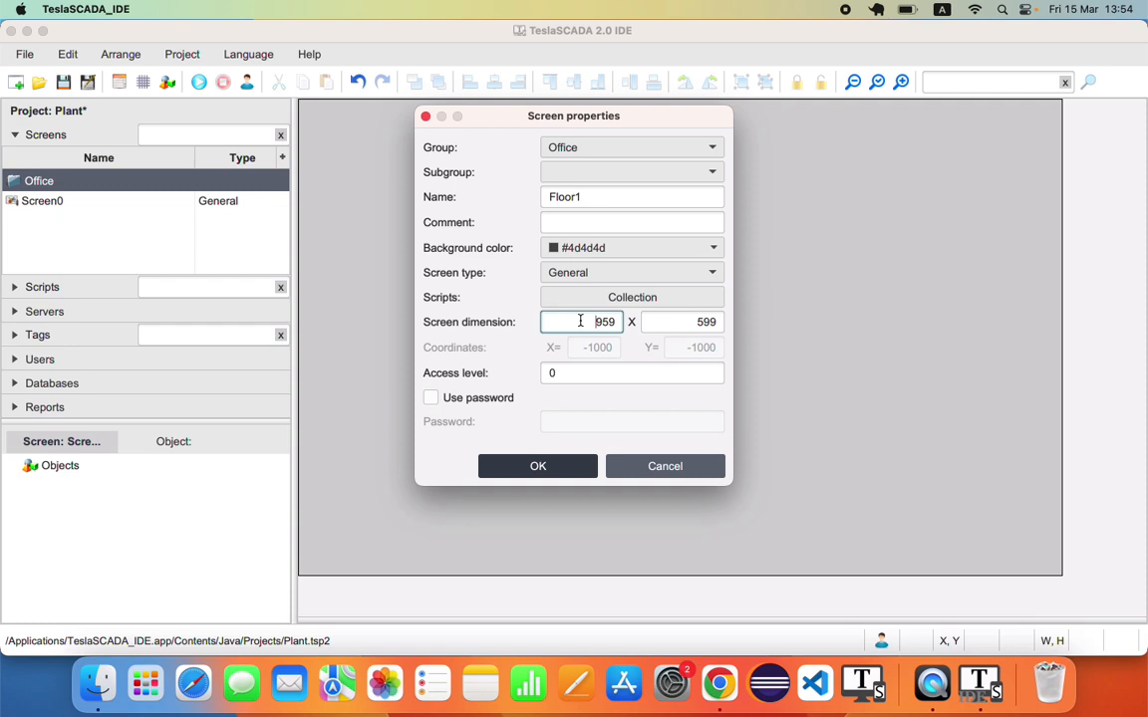
{"action": "left_click", "coordinate": [583, 373]}
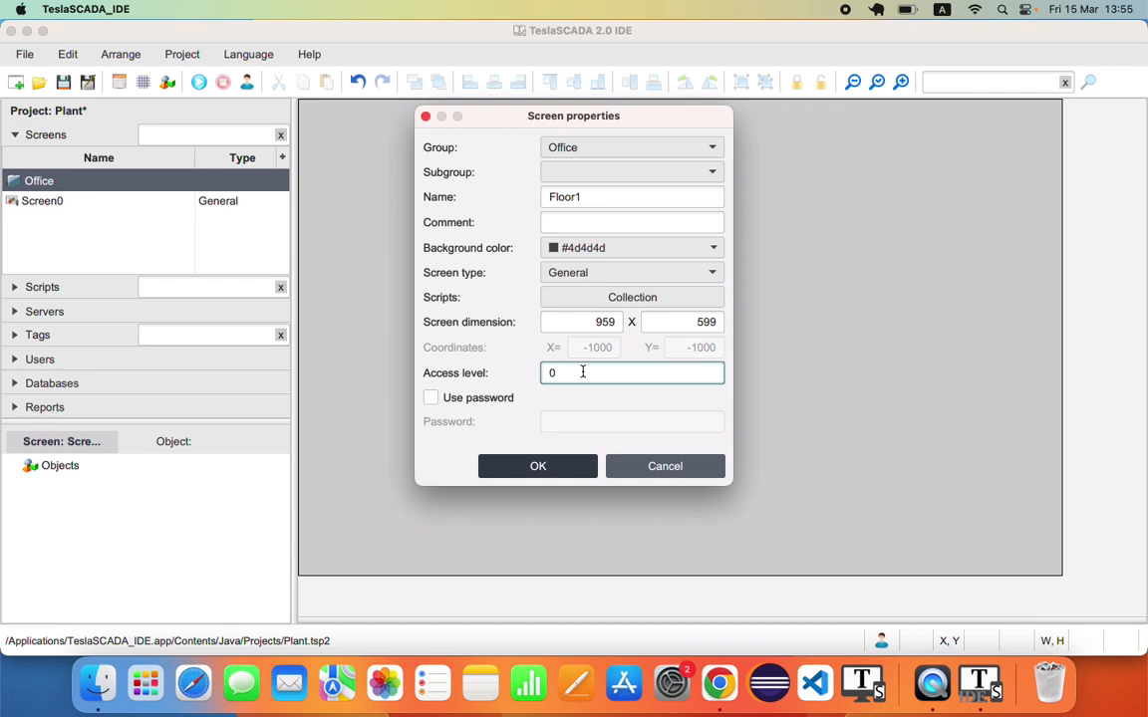
{"action": "left_click", "coordinate": [538, 467]}
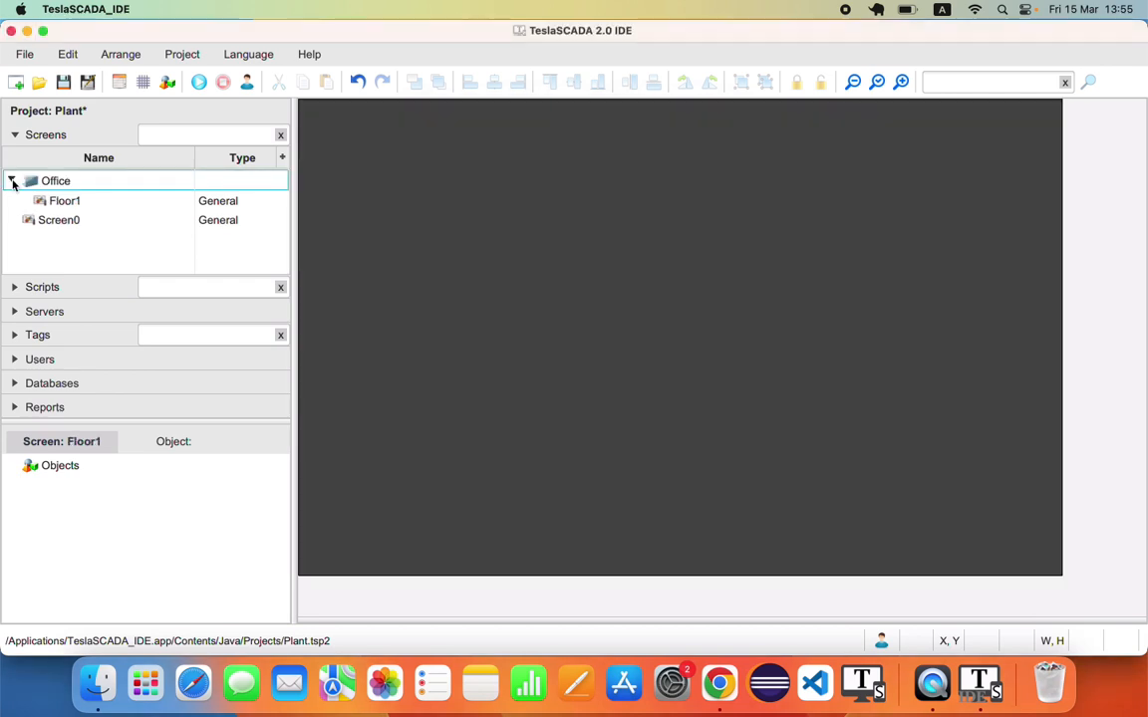
Copy the Floor1 screen within the Office group and open the copy
{"action": "right_click", "coordinate": [61, 204]}
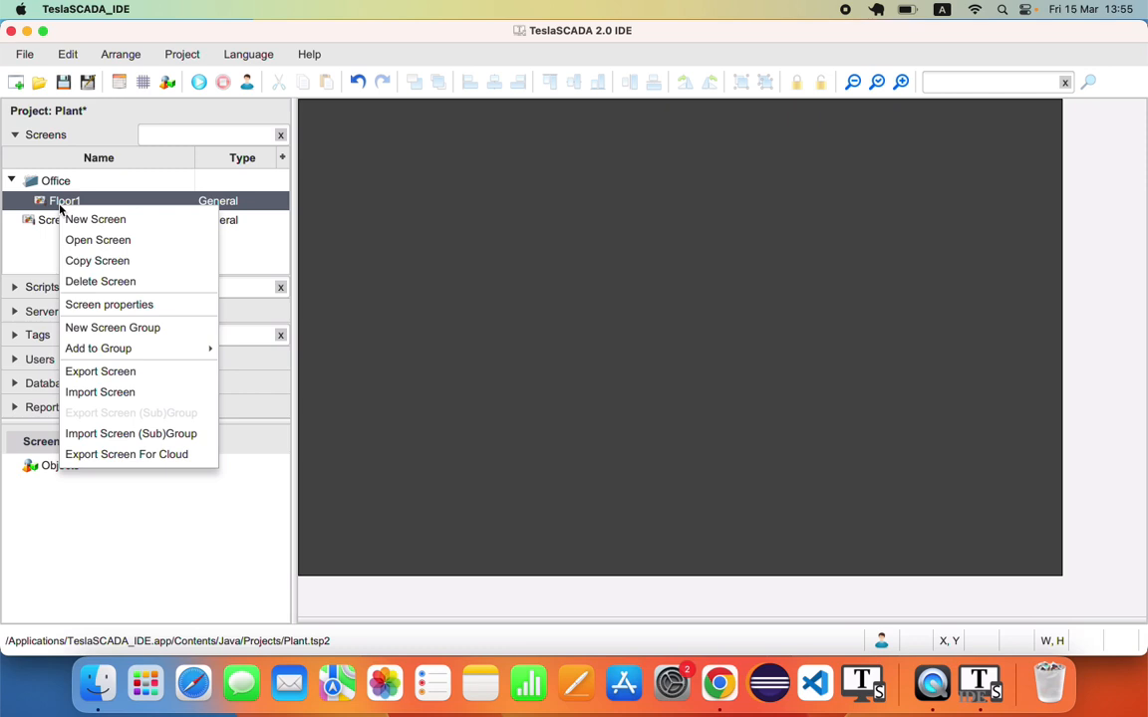
{"action": "left_click", "coordinate": [101, 258]}
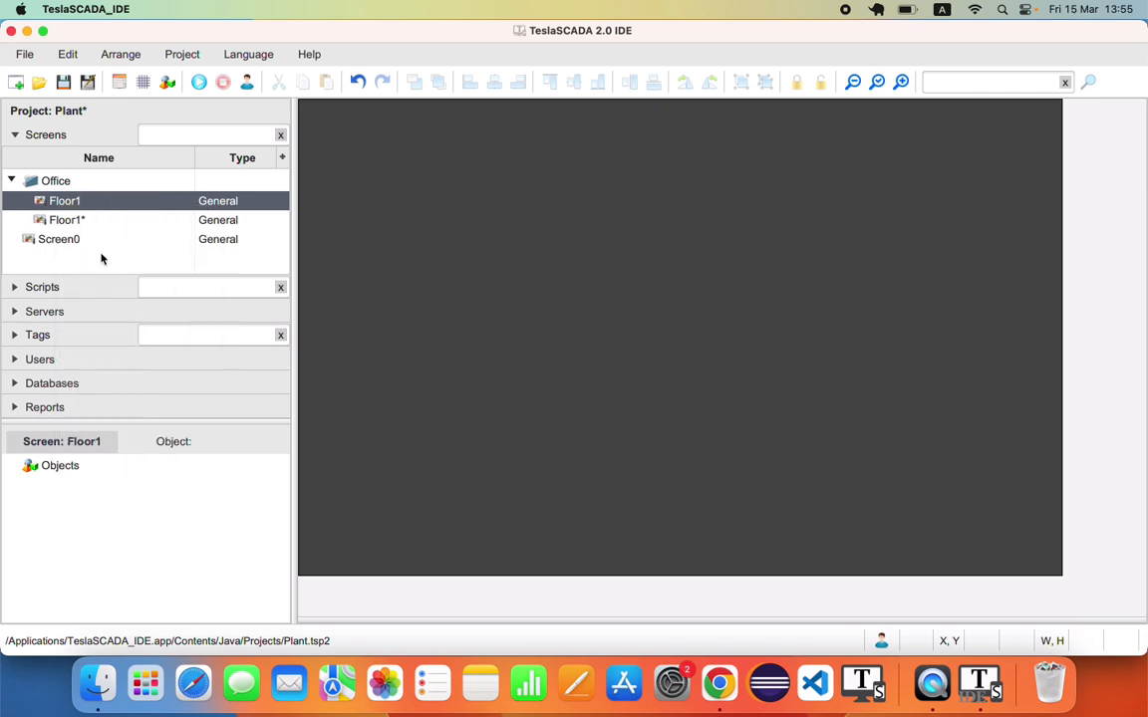
{"action": "left_click", "coordinate": [83, 222]}
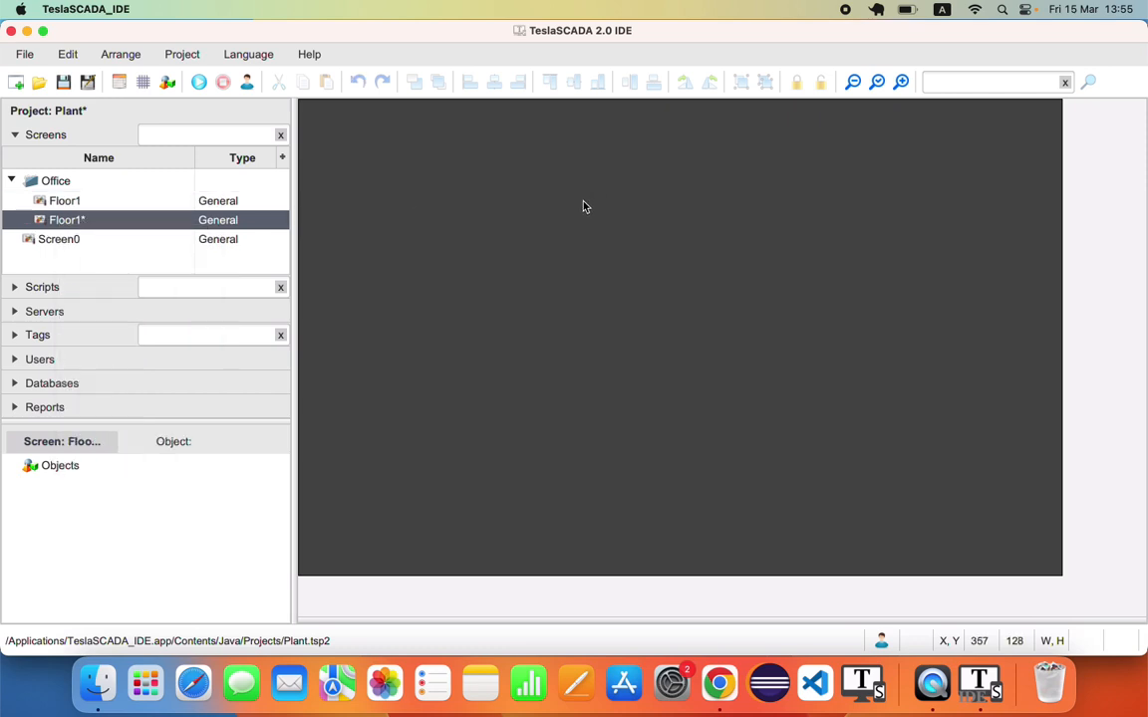
Rename the copied screen in the Office group to Floor2
{"action": "right_click", "coordinate": [221, 219]}
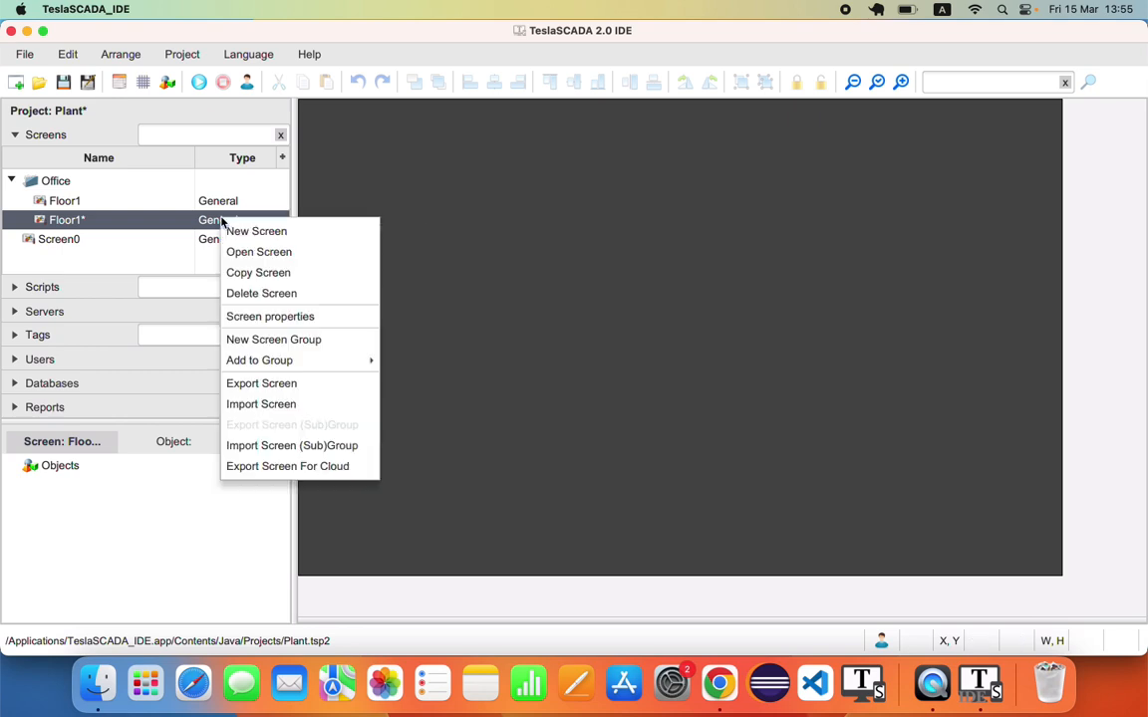
{"action": "left_click", "coordinate": [265, 316]}
{"action": "left_click", "coordinate": [632, 194]}
{"action": "key", "text": "BackSpace"}
{"action": "key", "text": "BackSpace"}
{"action": "type", "text": "2"}
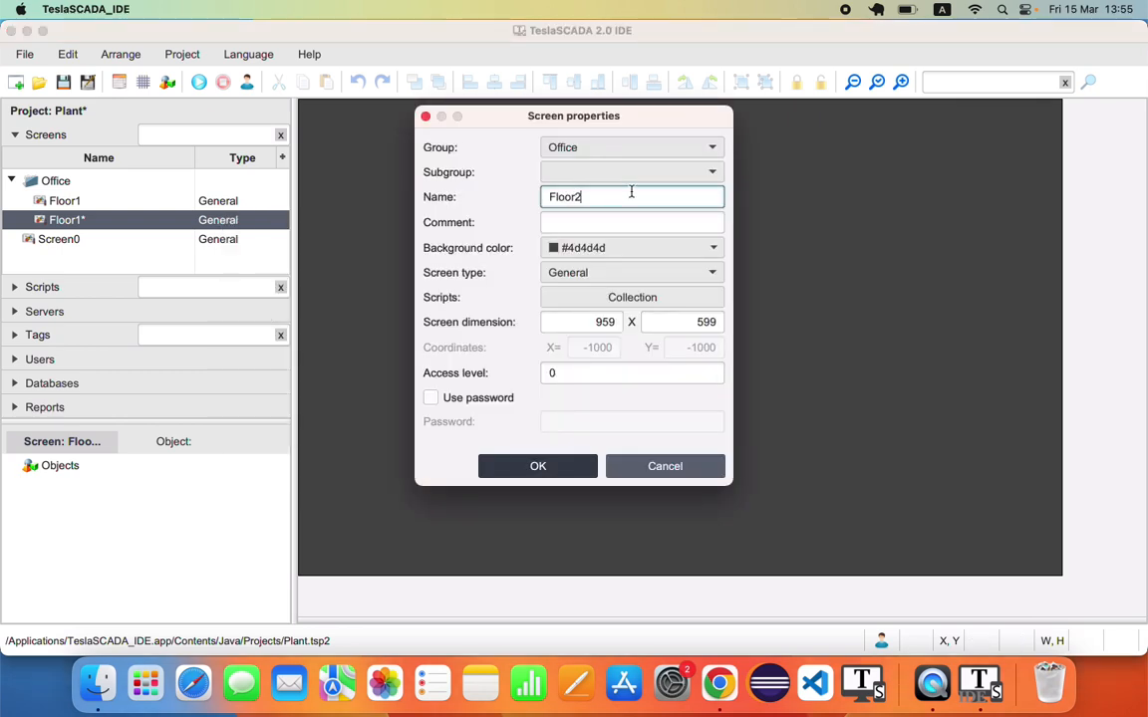
{"action": "left_click", "coordinate": [579, 466]}
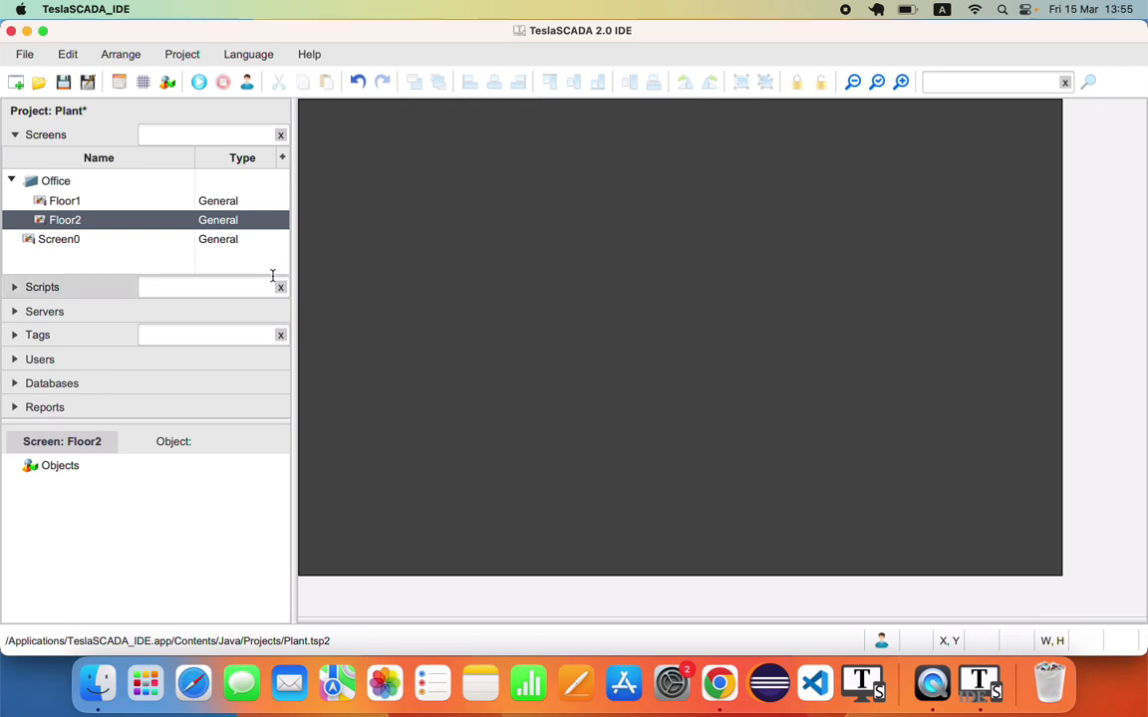
Delete the ungrouped Screen0 and create a new screen group named Production
{"action": "right_click", "coordinate": [71, 239]}
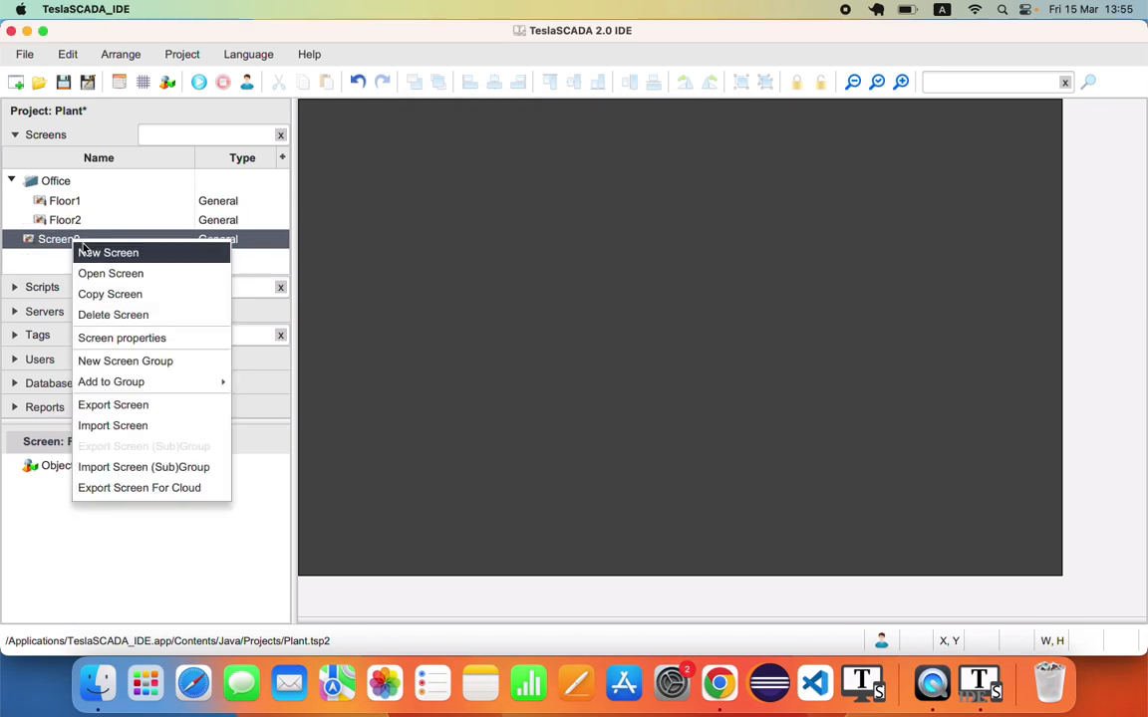
{"action": "left_click", "coordinate": [100, 315]}
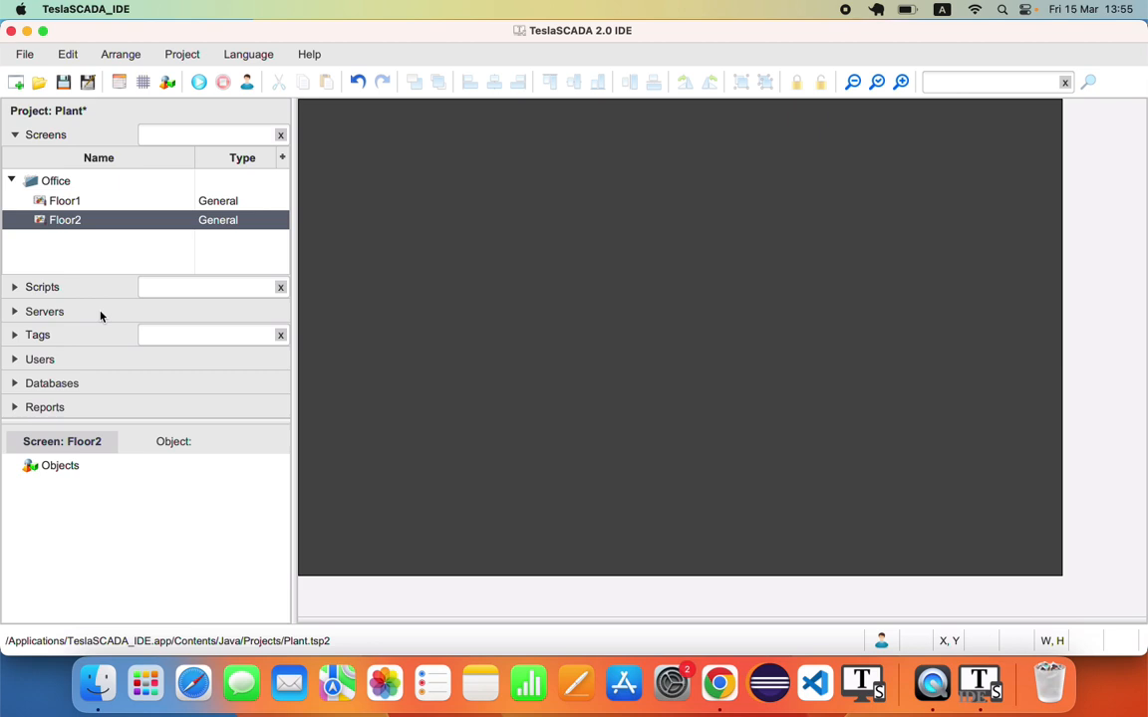
{"action": "right_click", "coordinate": [54, 237]}
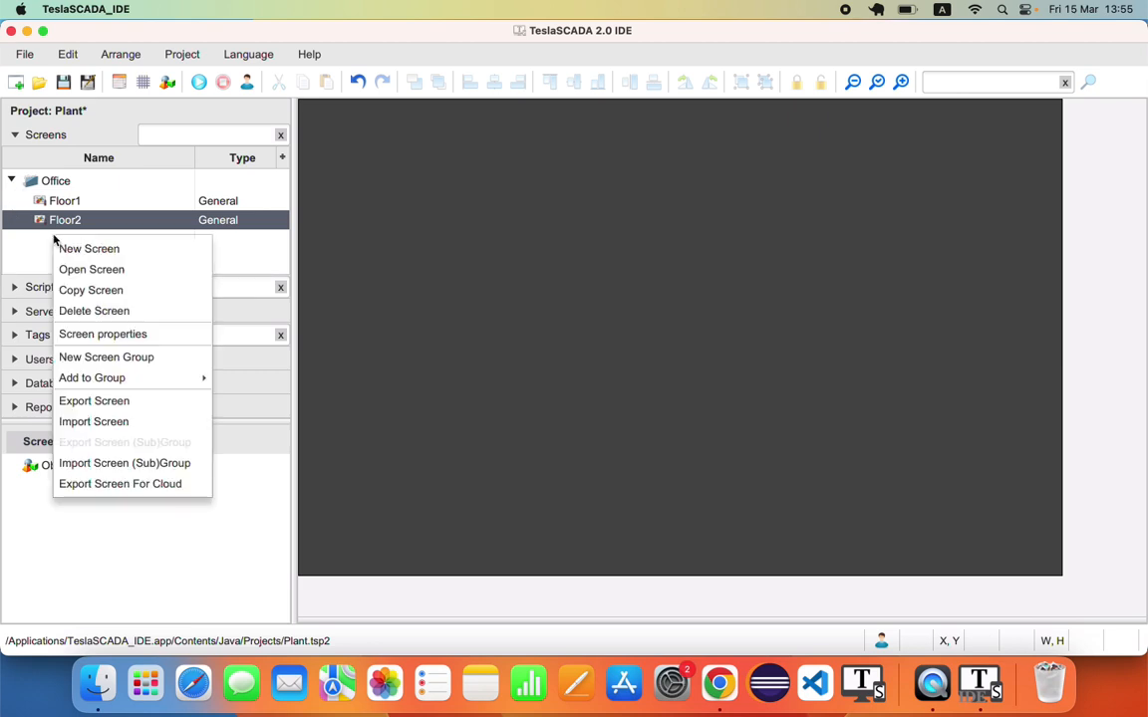
{"action": "left_click", "coordinate": [125, 357]}
{"action": "type", "text": "Pro"}
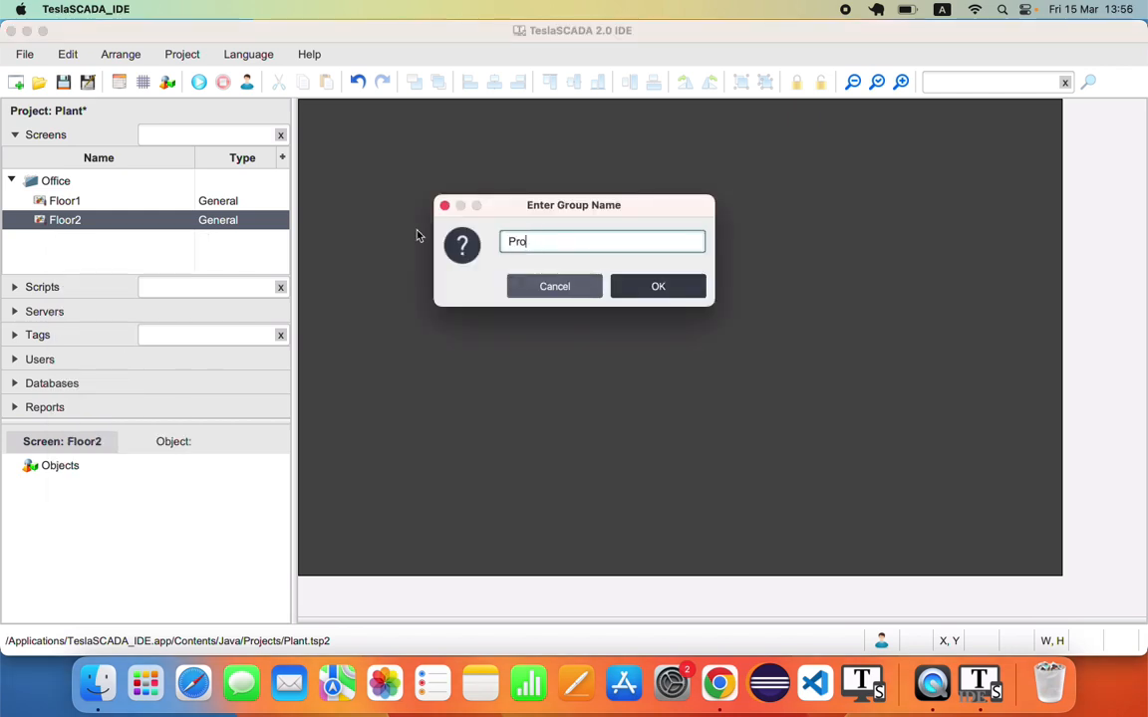
{"action": "type", "text": "duction"}
{"action": "left_click", "coordinate": [701, 284]}
Create a screen named Production in the Production group, with the default screen properties
{"action": "right_click", "coordinate": [79, 249]}
{"action": "left_click", "coordinate": [114, 259]}
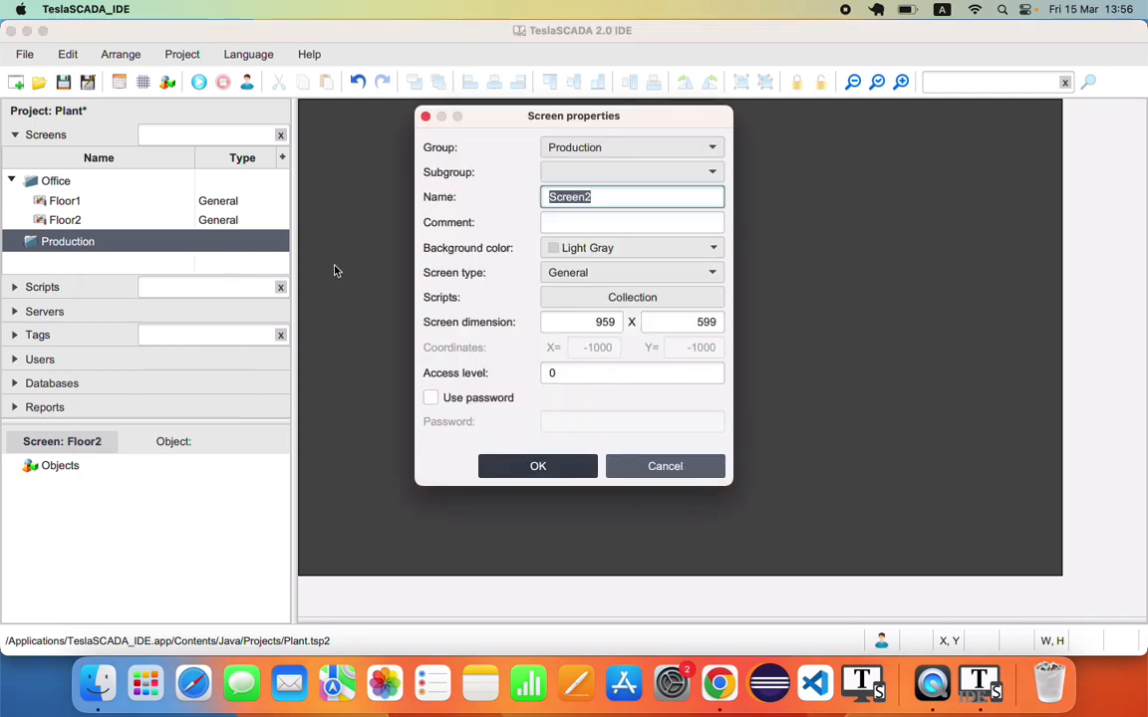
{"action": "type", "text": "Production"}
{"action": "left_click", "coordinate": [563, 470]}
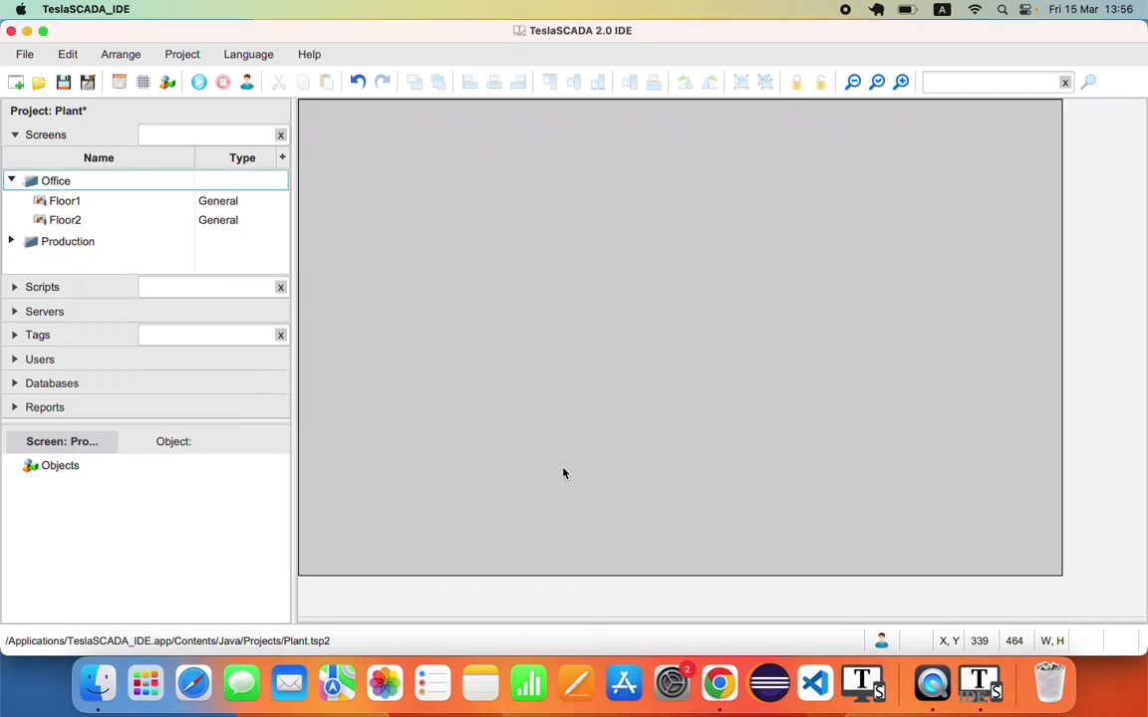
Create a new screen group named Reports
{"action": "right_click", "coordinate": [95, 289]}
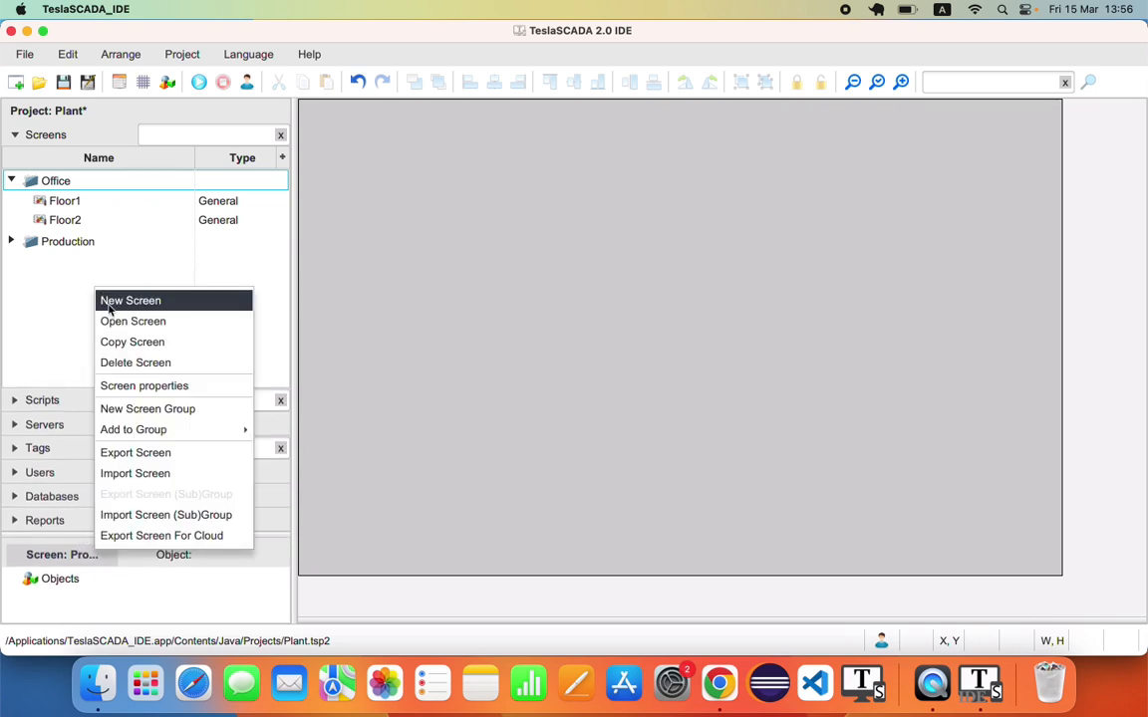
{"action": "left_click", "coordinate": [133, 408]}
{"action": "type", "text": "Reports"}
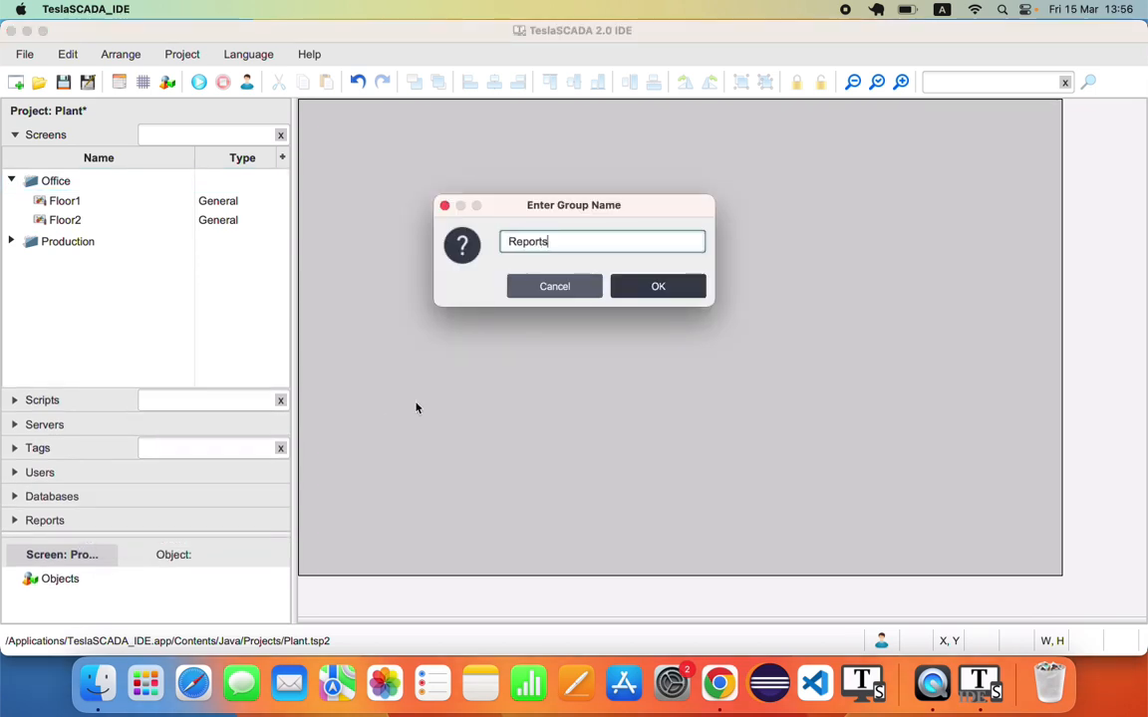
{"action": "key", "text": "Return"}
Create a screen named Reports in the Reports group with access level 1, and expand the Production and Reports groups
{"action": "right_click", "coordinate": [86, 264]}
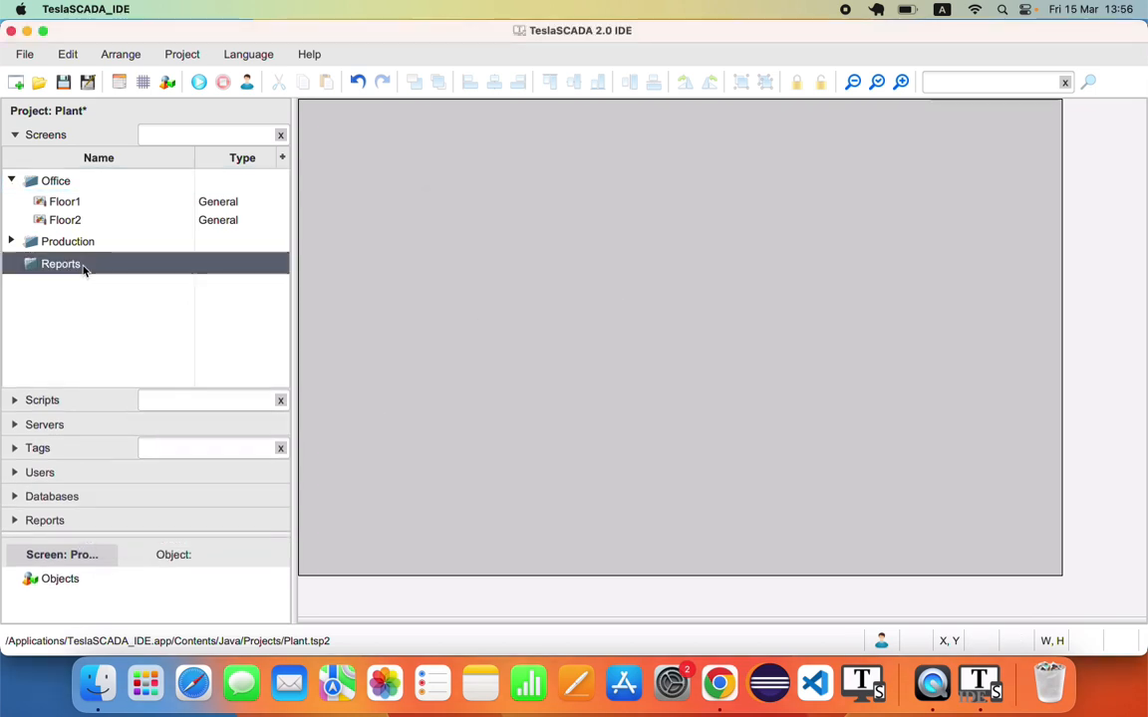
{"action": "left_click", "coordinate": [117, 280]}
{"action": "type", "text": "P"}
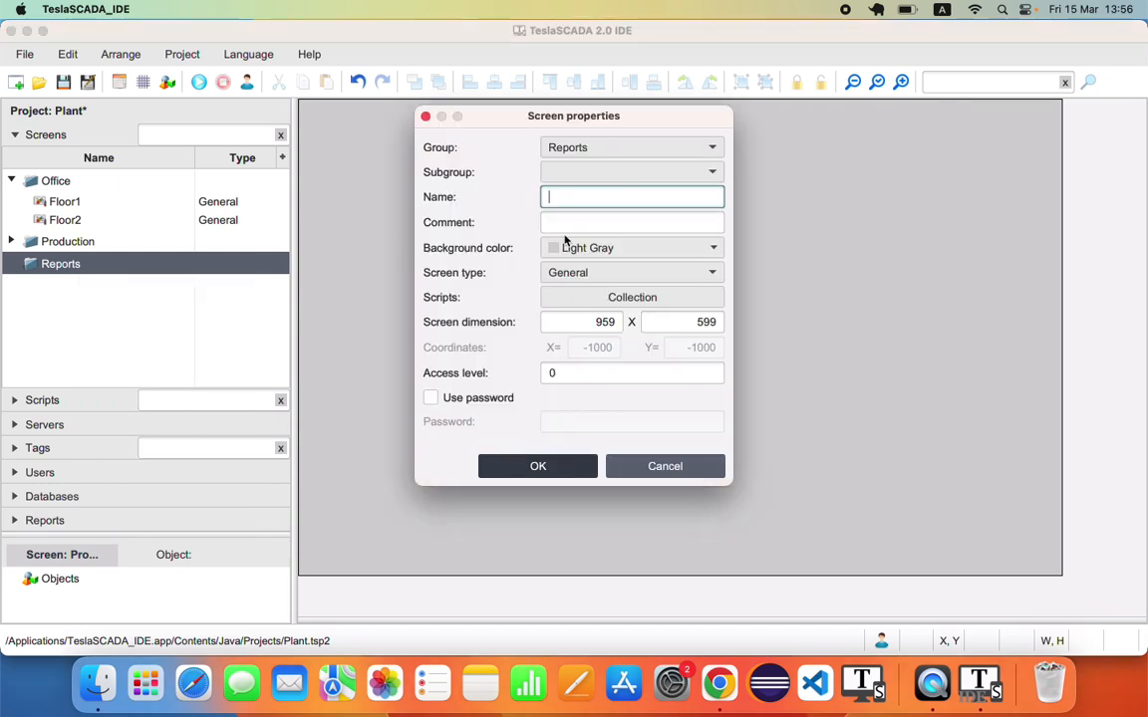
{"action": "type", "text": "Reports"}
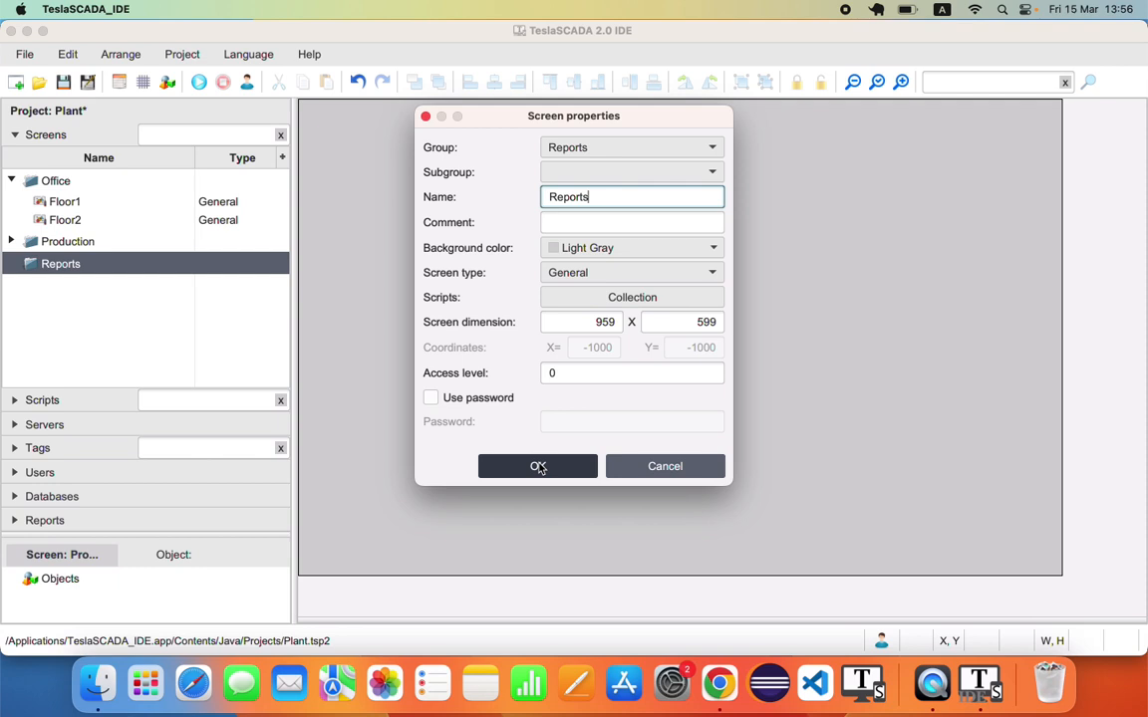
{"action": "double_click", "coordinate": [544, 373]}
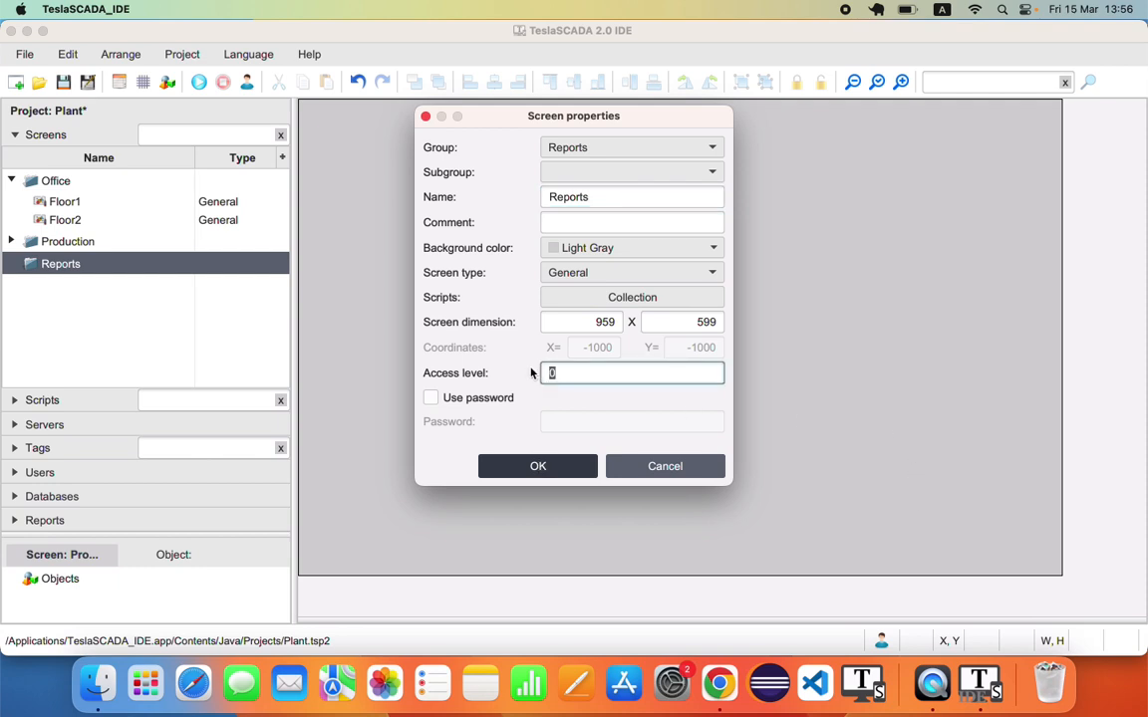
{"action": "type", "text": "1"}
{"action": "left_click", "coordinate": [556, 466]}
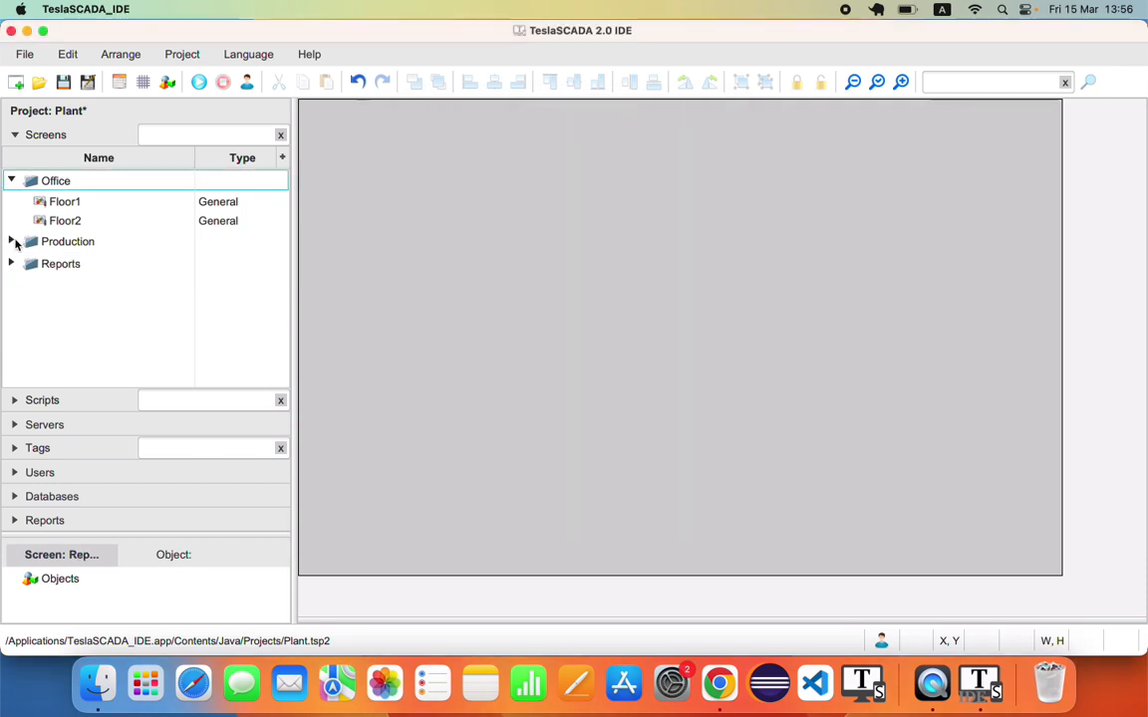
{"action": "left_click", "coordinate": [14, 242]}
{"action": "left_click", "coordinate": [13, 282]}
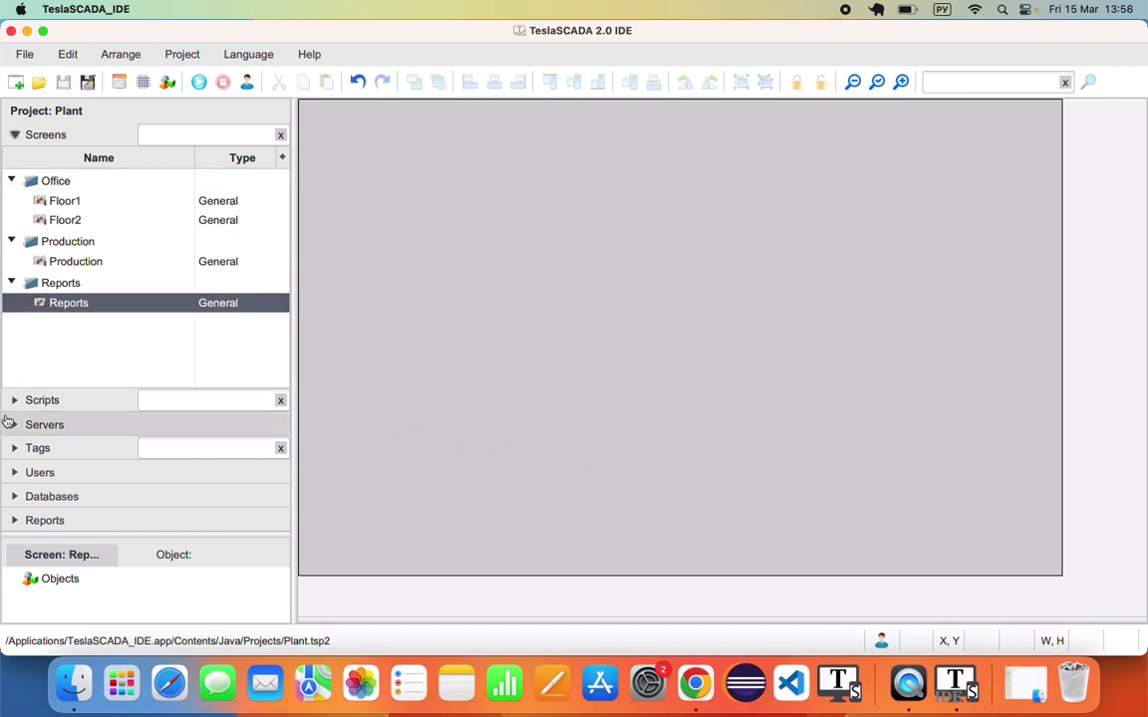
Create a project user named Operator, keeping the default access level and permissions
{"action": "left_click", "coordinate": [40, 472]}
{"action": "right_click", "coordinate": [84, 390]}
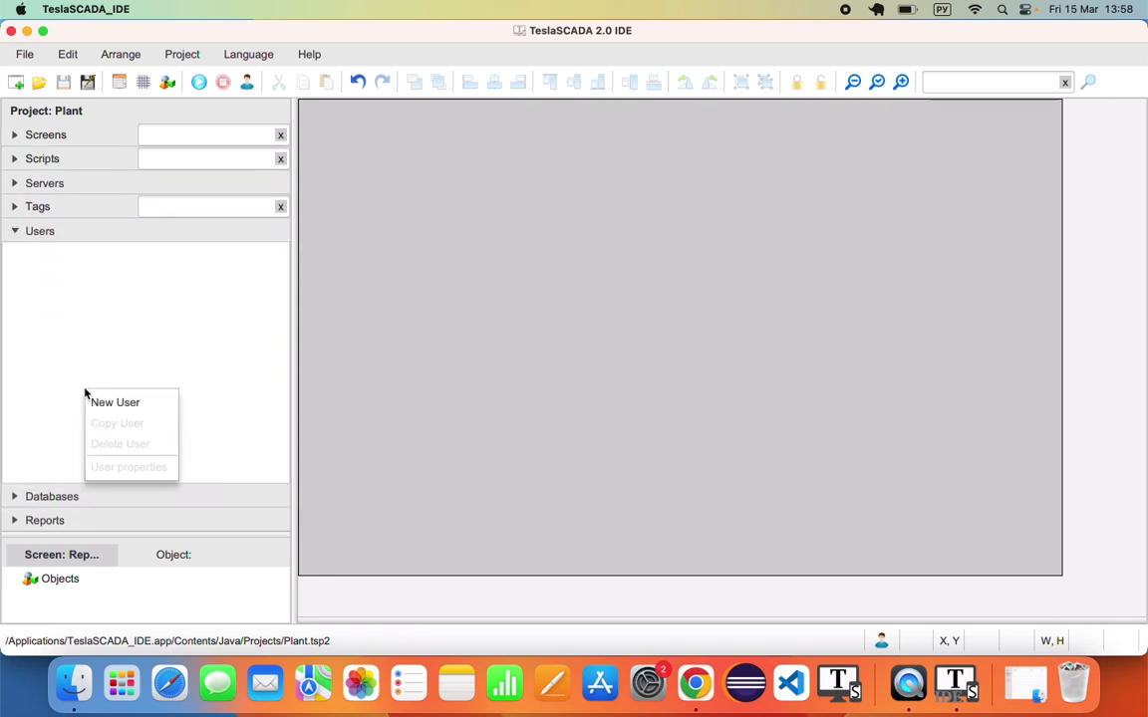
{"action": "left_click", "coordinate": [100, 402]}
{"action": "left_click", "coordinate": [615, 134]}
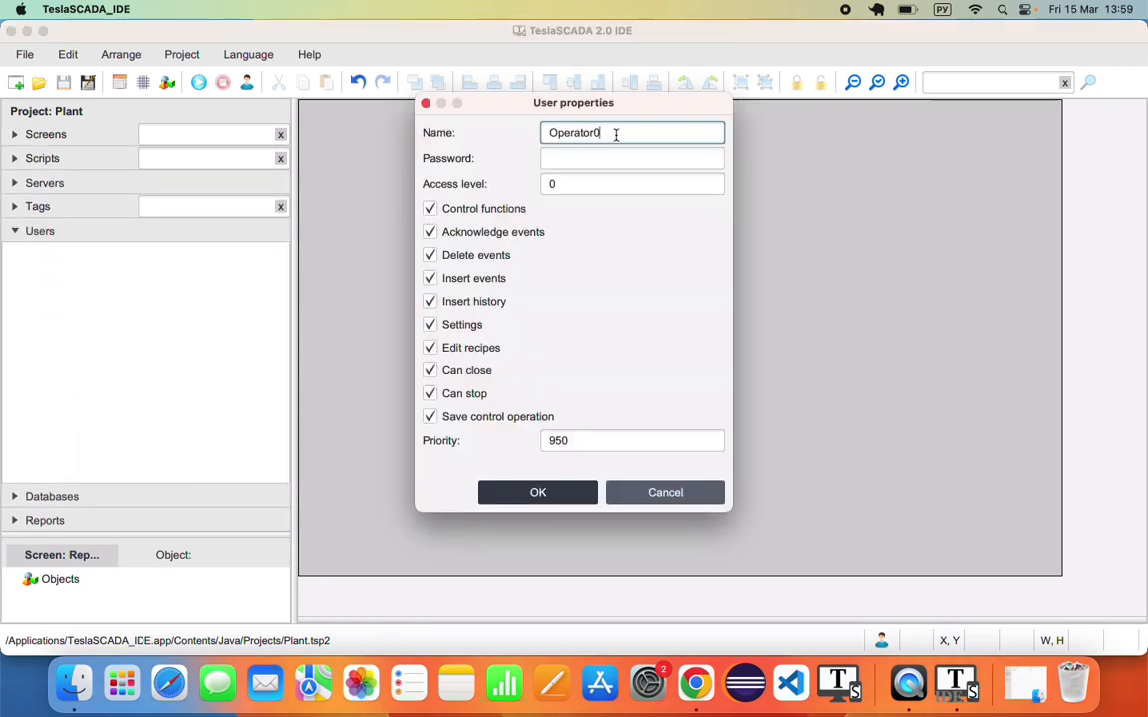
{"action": "key", "text": "BackSpace"}
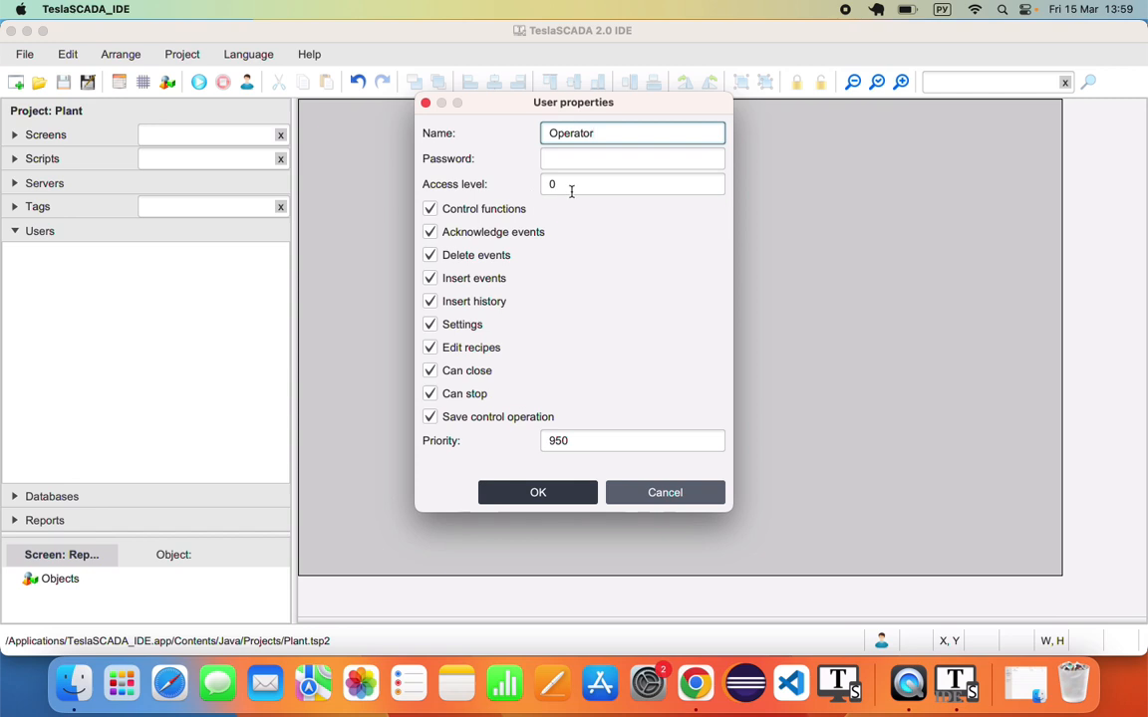
{"action": "left_click", "coordinate": [538, 490]}
Create a second user named Engineer, editing its access level, and save the project
{"action": "right_click", "coordinate": [169, 282]}
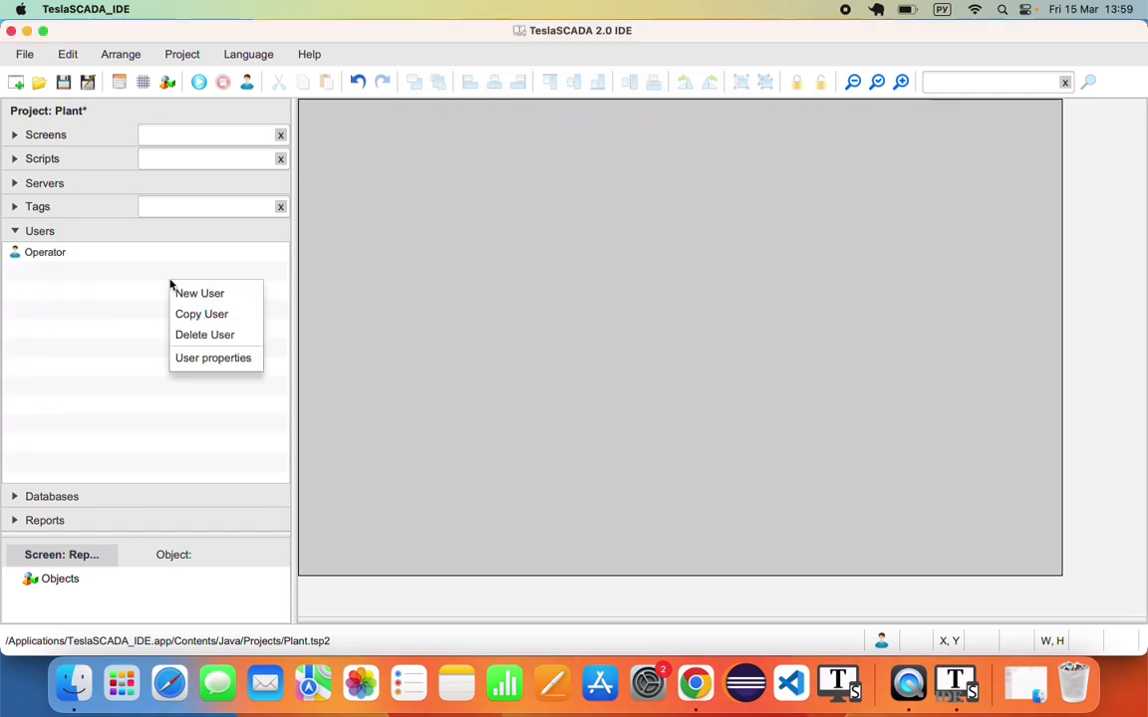
{"action": "left_click", "coordinate": [197, 292]}
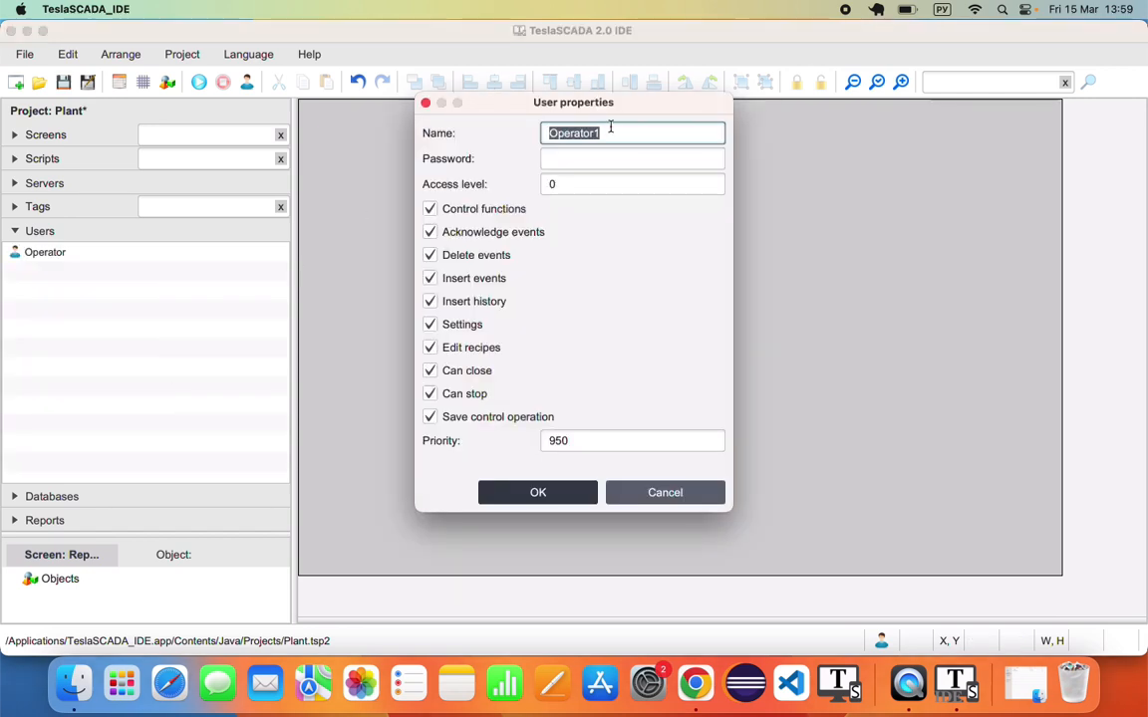
{"action": "type", "text": "Engineer"}
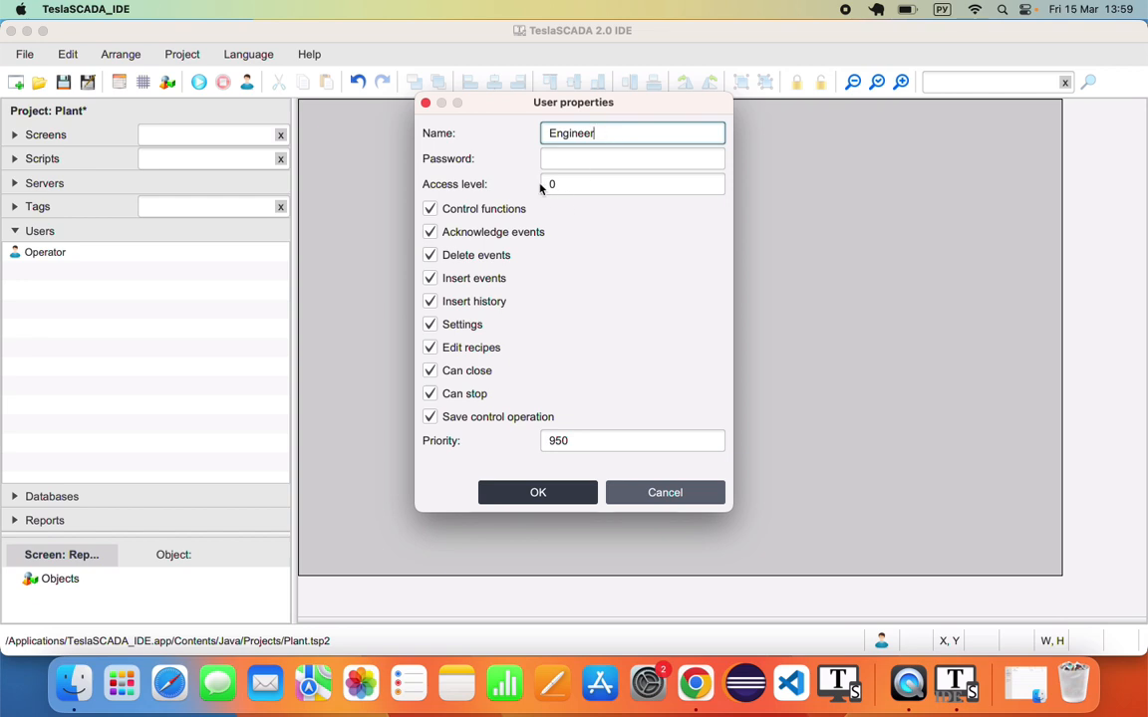
{"action": "left_click_drag", "start_coordinate": [562, 182], "coordinate": [435, 183]}
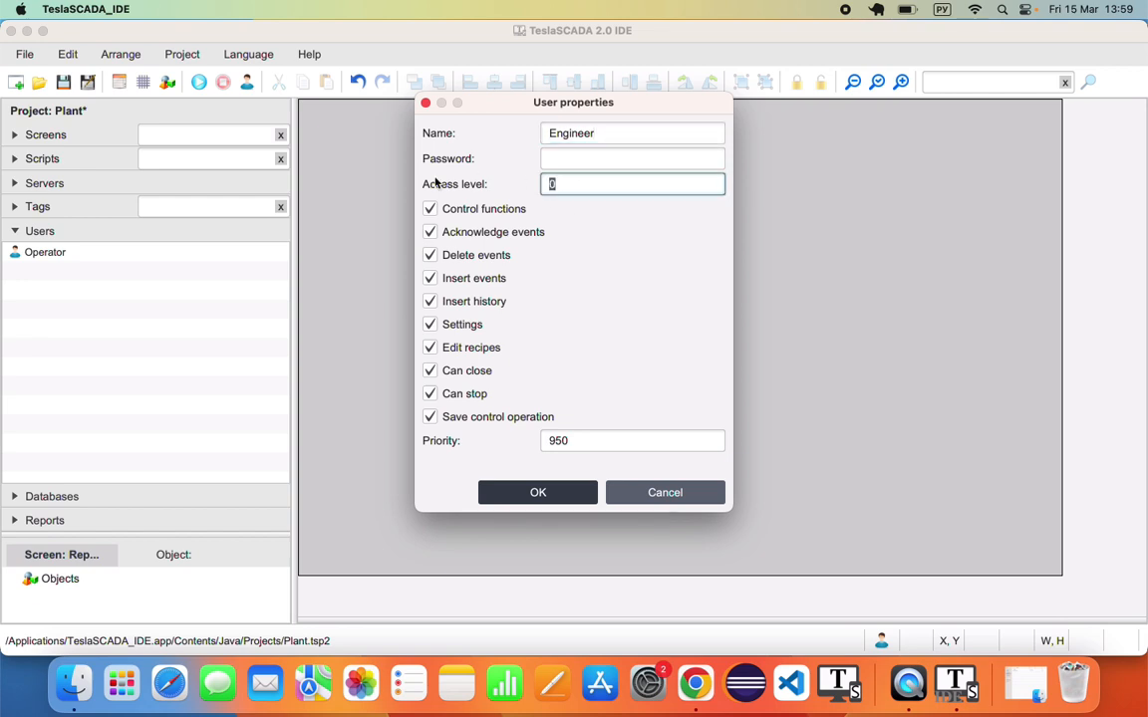
{"action": "left_click", "coordinate": [536, 492]}
{"action": "key", "text": "super+s"}
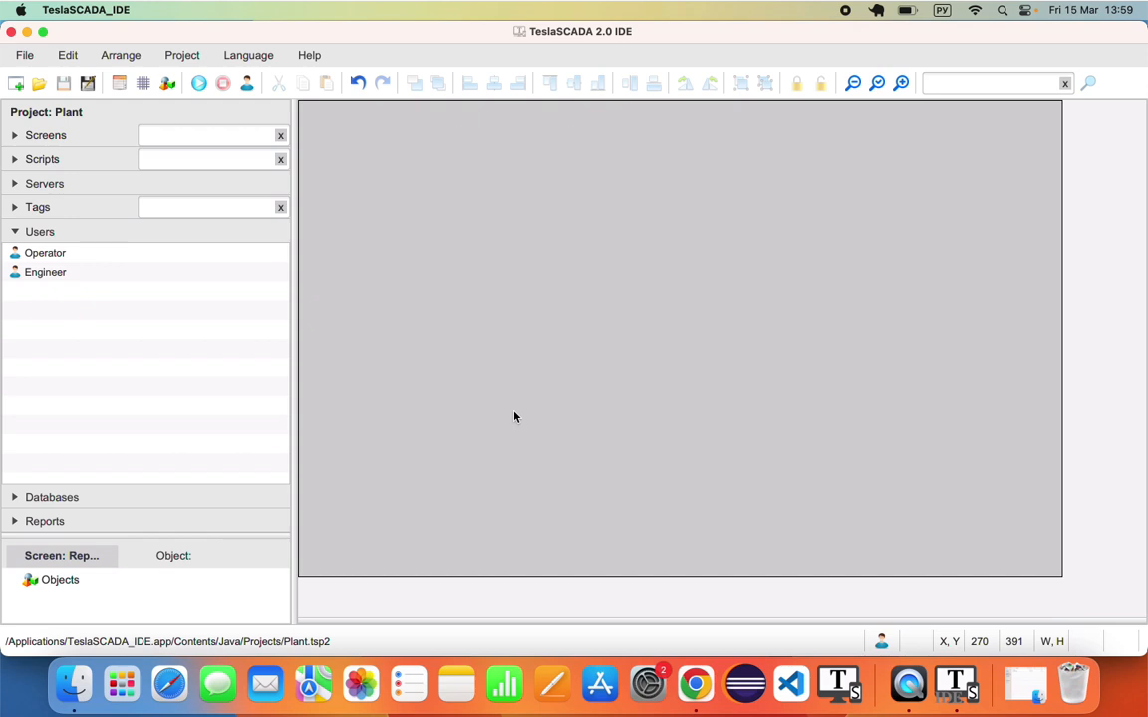
Enable the project's main menu with a height of 190, the color White and a spacing of 10
{"action": "left_click", "coordinate": [119, 84]}
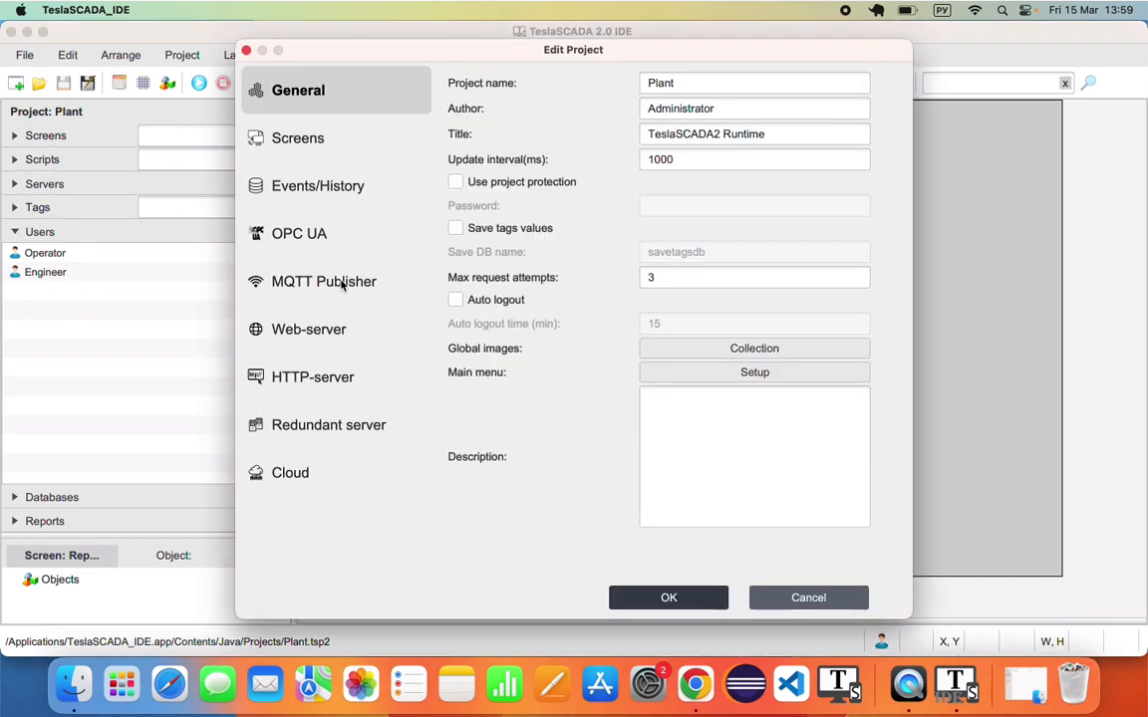
{"action": "left_click", "coordinate": [688, 374]}
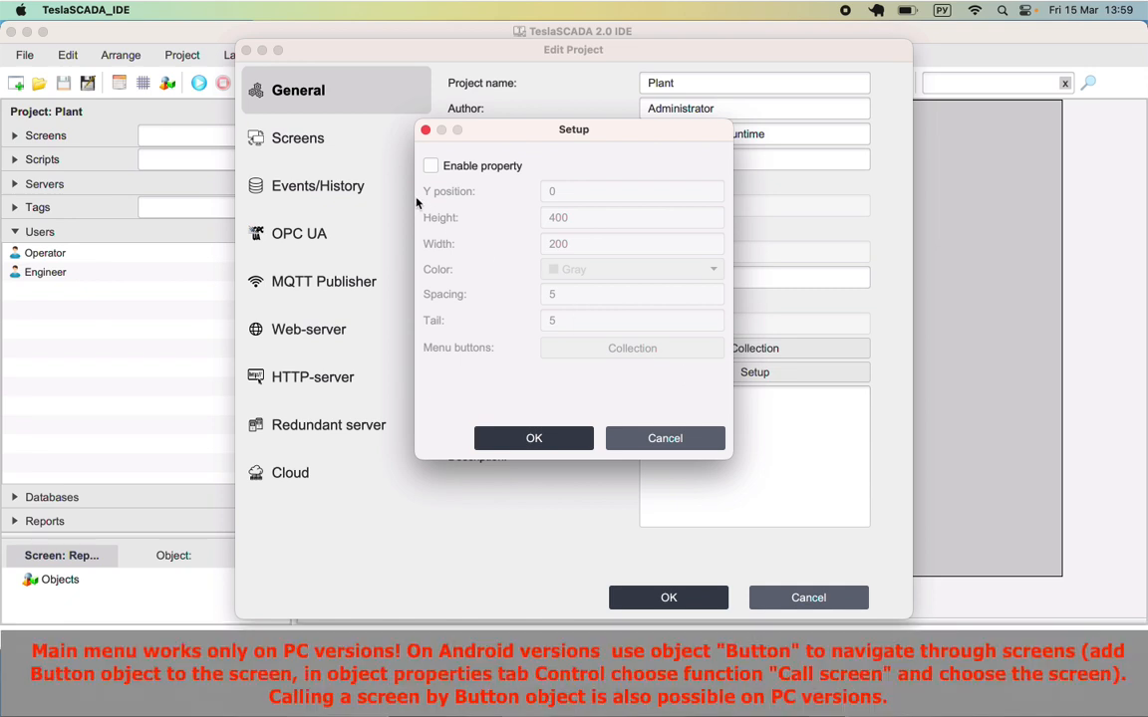
{"action": "left_click", "coordinate": [430, 166]}
{"action": "double_click", "coordinate": [597, 219]}
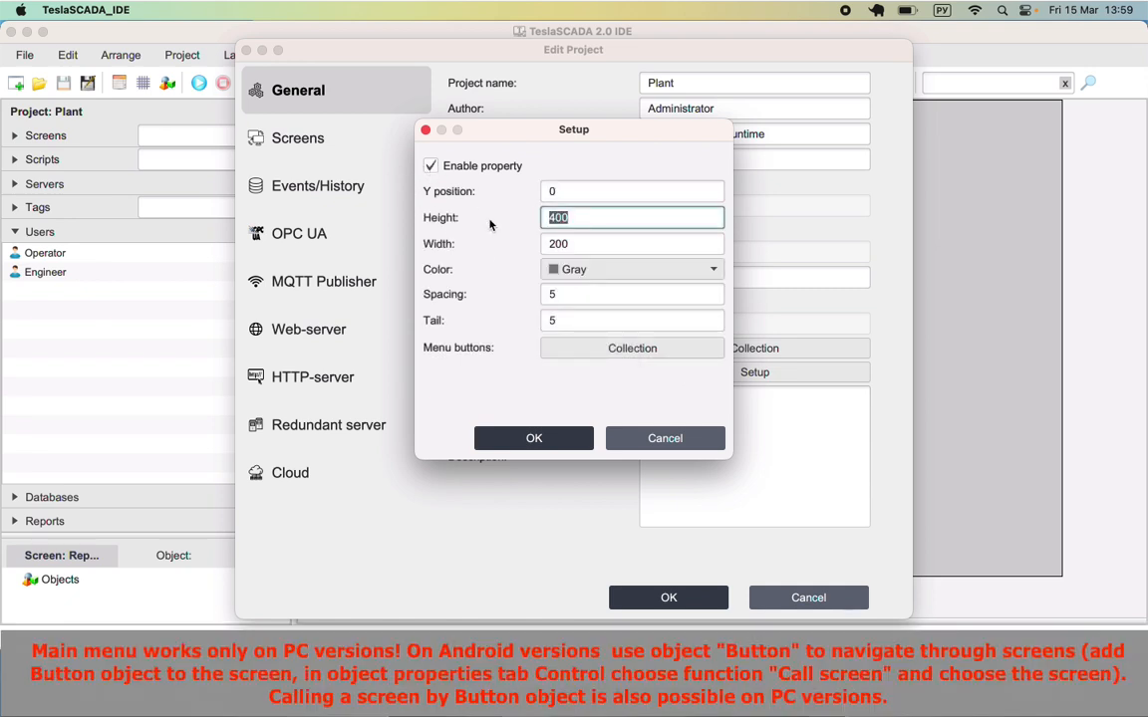
{"action": "type", "text": "190"}
{"action": "left_click", "coordinate": [705, 270]}
{"action": "left_click", "coordinate": [556, 297]}
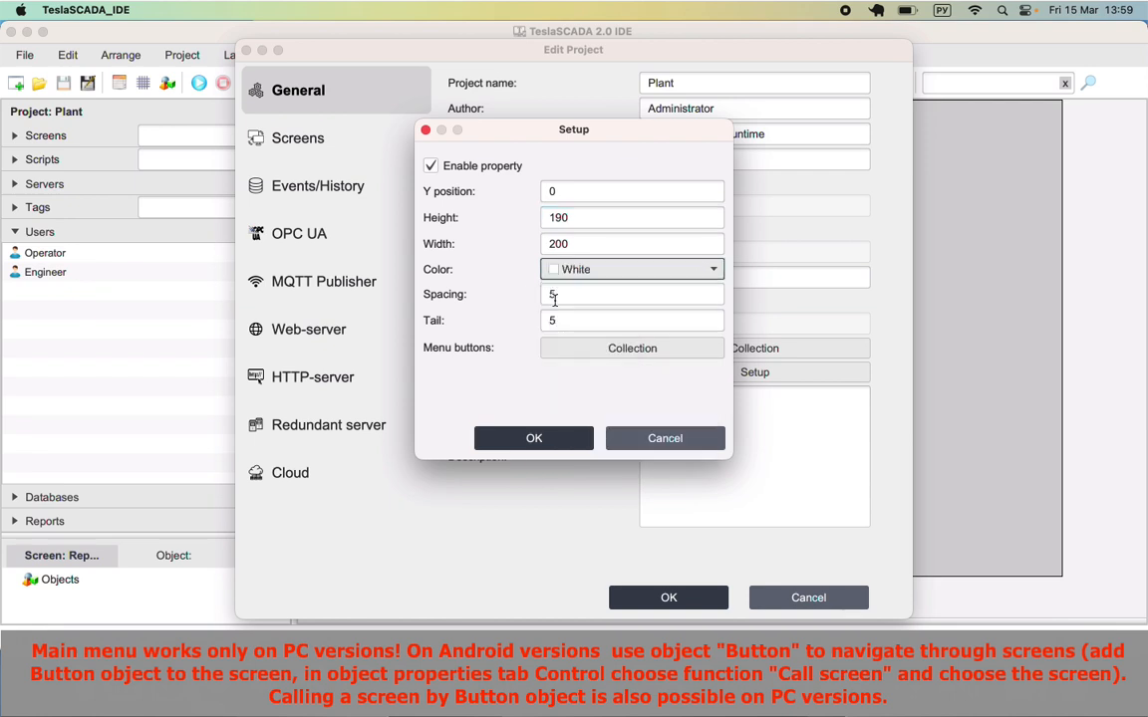
{"action": "key", "text": "Tab"}
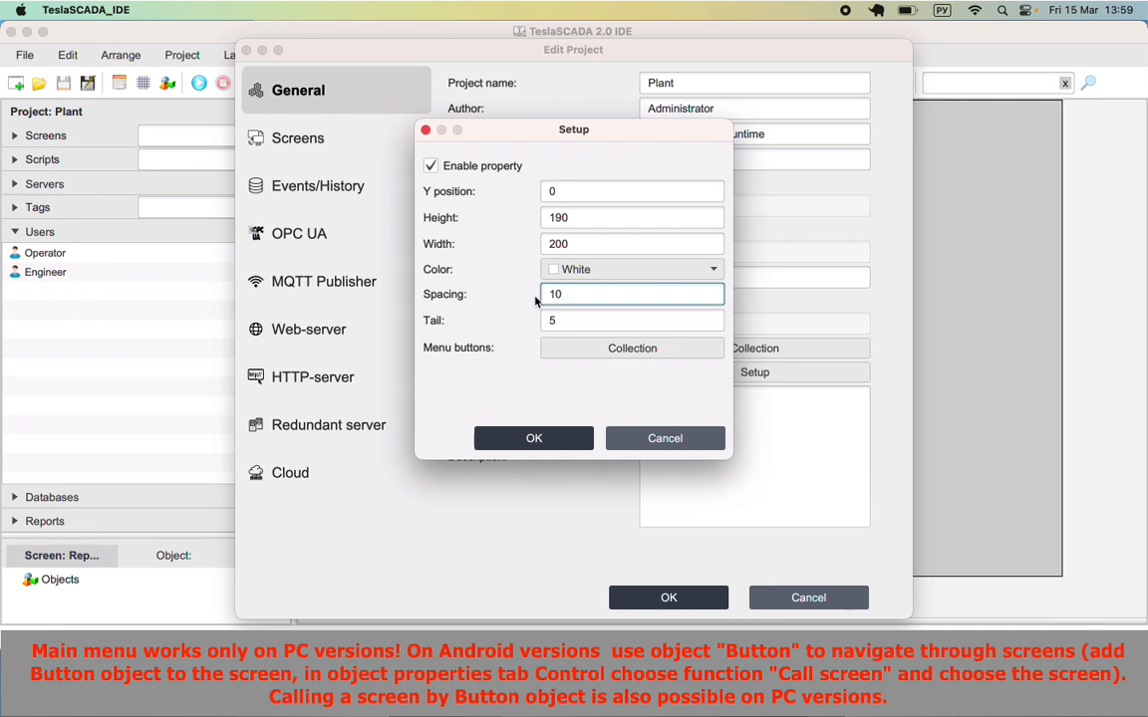
Add a main menu button for the Floor1 screen with the text Floor1, white text color and fill color #001a80
{"action": "left_click", "coordinate": [597, 348]}
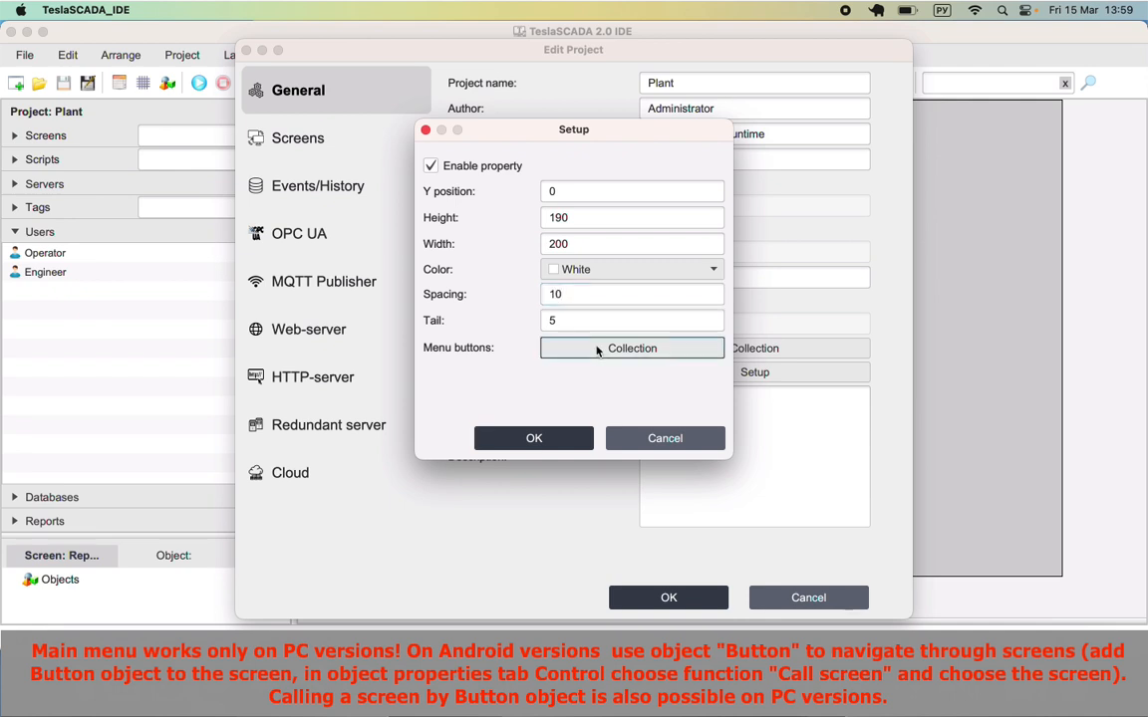
{"action": "left_click", "coordinate": [814, 142]}
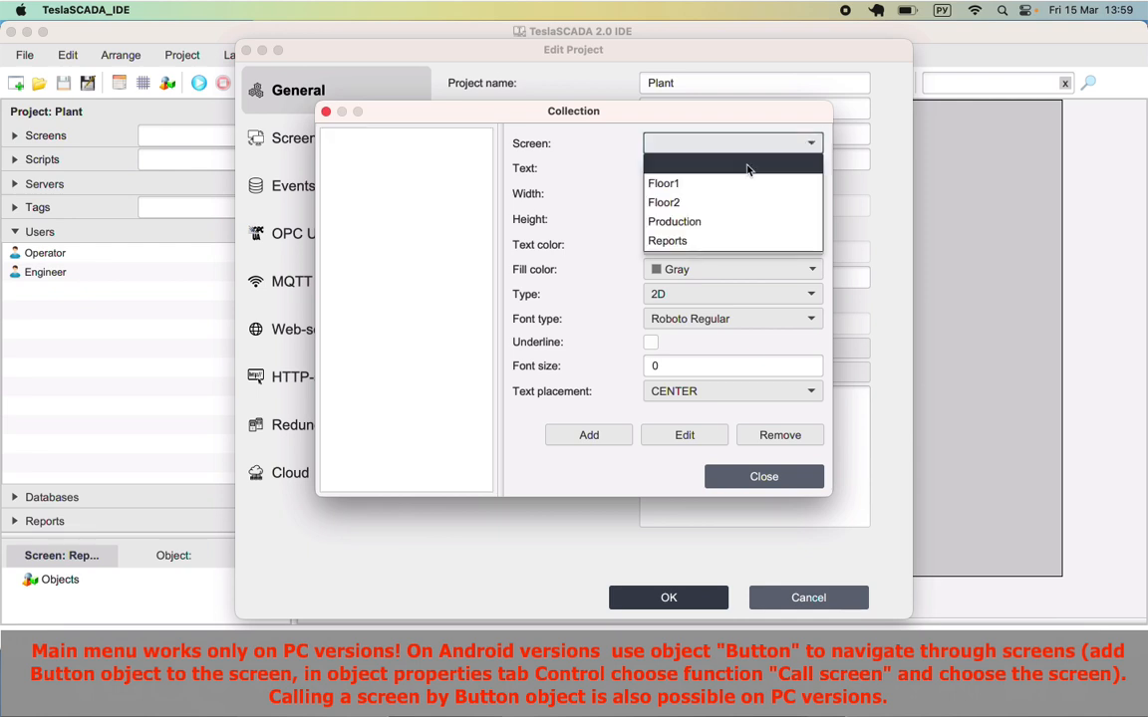
{"action": "left_click", "coordinate": [725, 182]}
{"action": "double_click", "coordinate": [653, 167]}
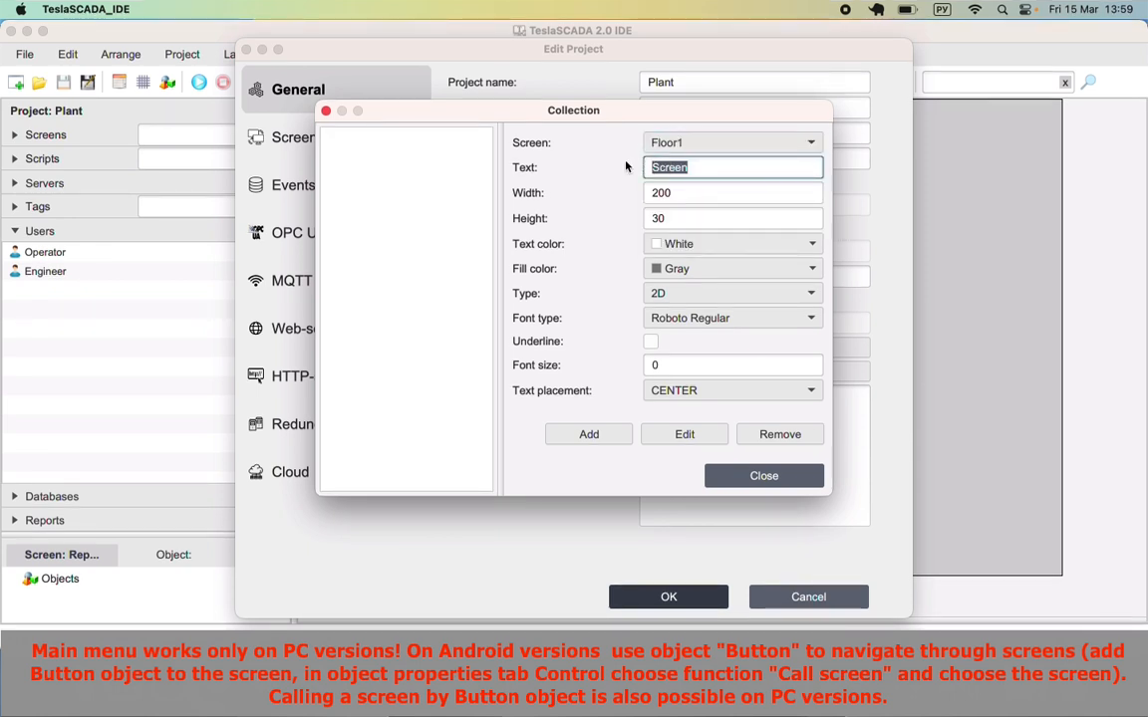
{"action": "type", "text": "Floor1"}
{"action": "left_click", "coordinate": [755, 243]}
{"action": "left_click", "coordinate": [660, 243]}
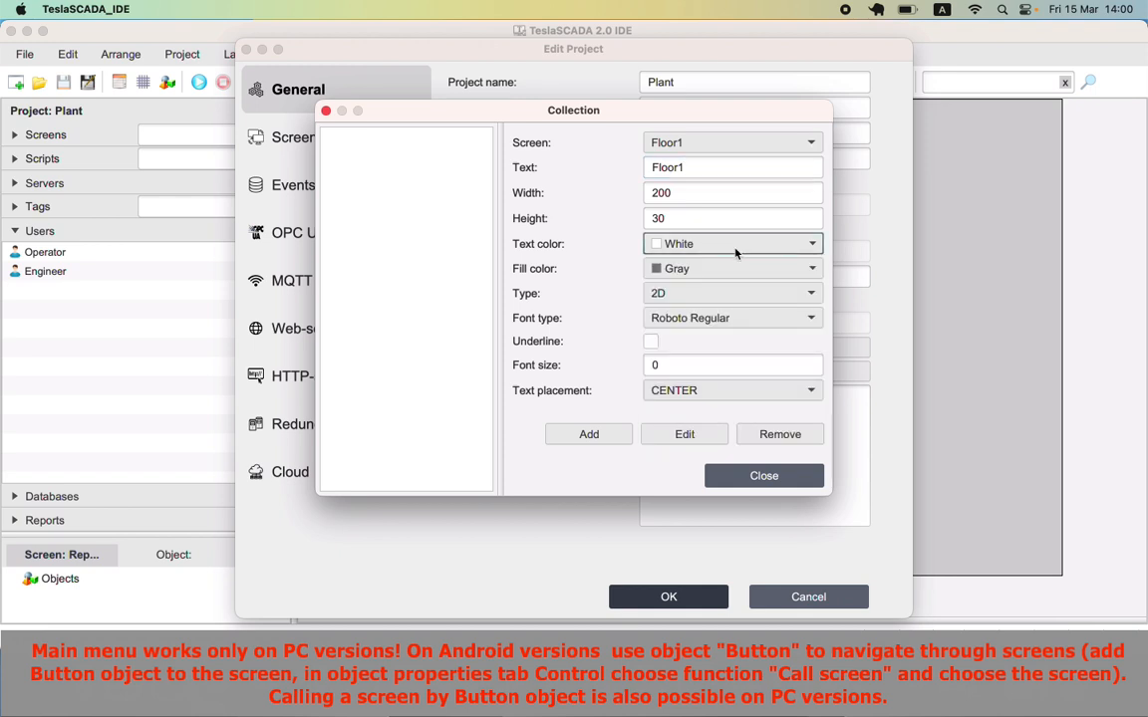
{"action": "left_click", "coordinate": [735, 268]}
{"action": "left_click", "coordinate": [675, 310]}
{"action": "left_click", "coordinate": [589, 435]}
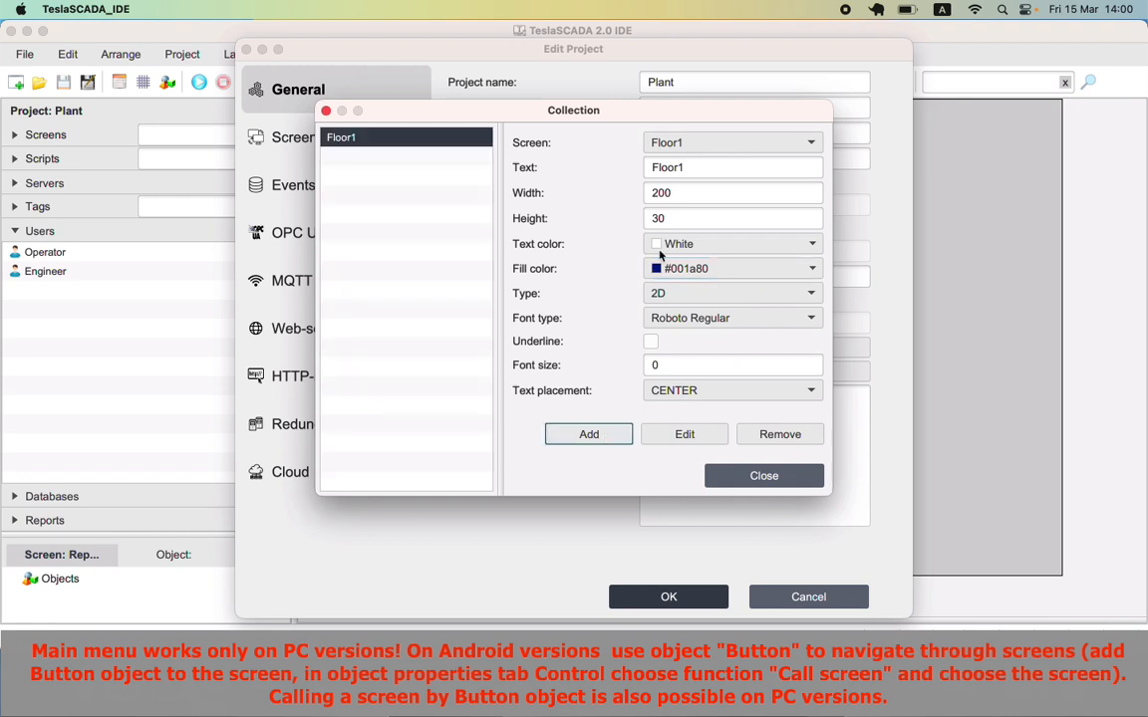
Add a menu button for the Floor2 screen with the text Floor2 and fill color #4d001a
{"action": "left_click", "coordinate": [737, 143]}
{"action": "left_click", "coordinate": [663, 201]}
{"action": "left_click", "coordinate": [684, 165]}
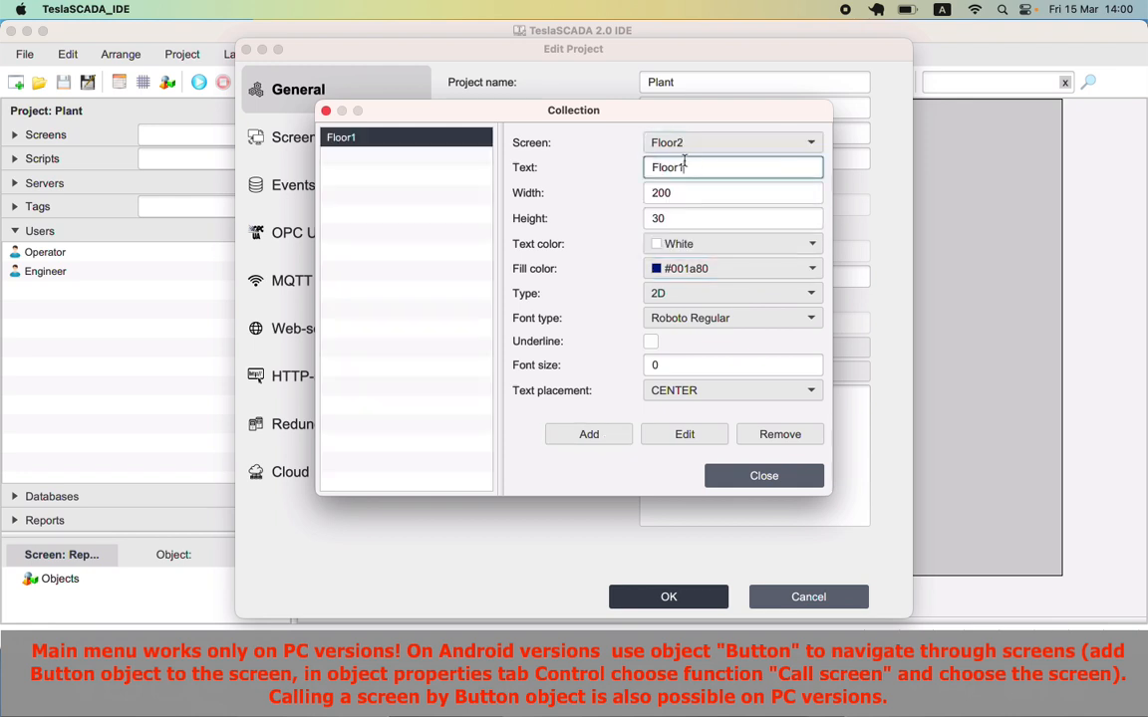
{"action": "left_click", "coordinate": [797, 268]}
{"action": "left_click", "coordinate": [711, 311]}
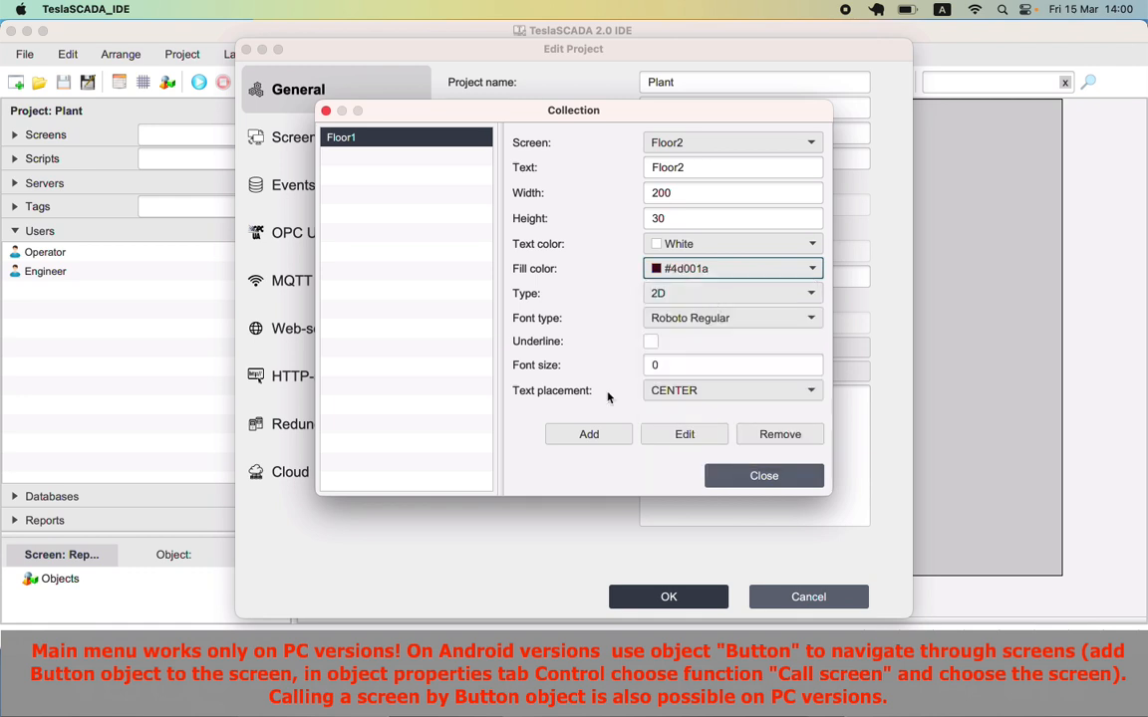
{"action": "left_click", "coordinate": [589, 434]}
Add a menu button for the Production screen with fill color #003300 and change its text to Production
{"action": "left_click", "coordinate": [758, 145]}
{"action": "left_click", "coordinate": [705, 219]}
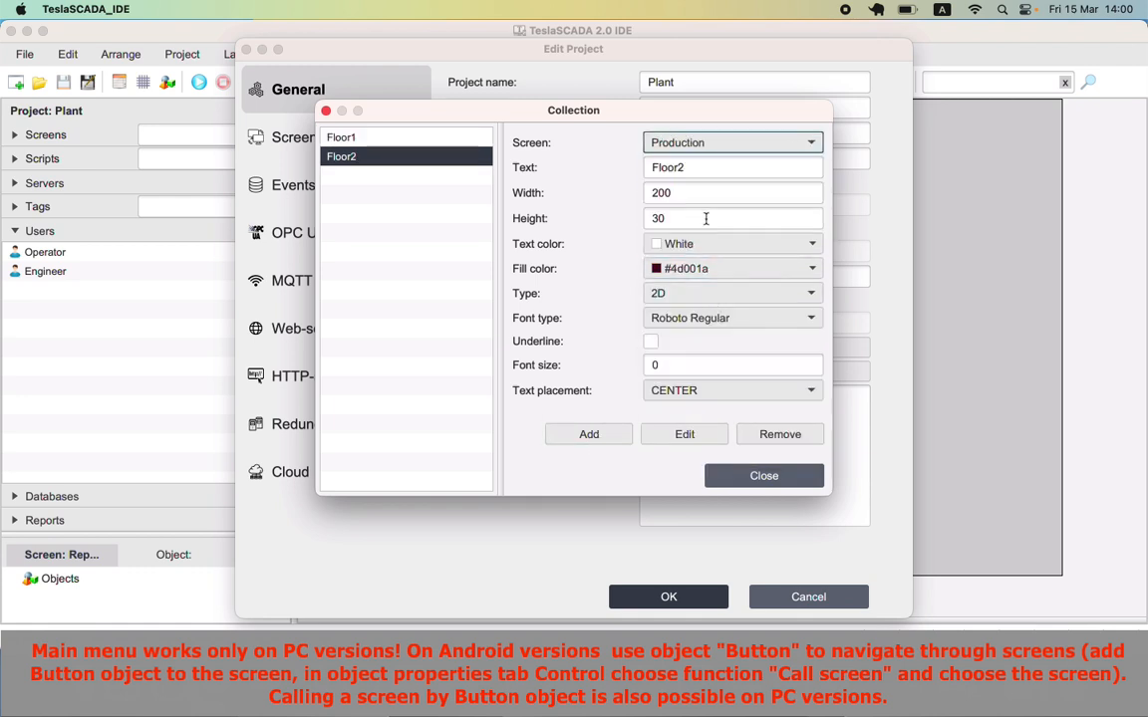
{"action": "left_click", "coordinate": [761, 275]}
{"action": "left_click", "coordinate": [794, 309]}
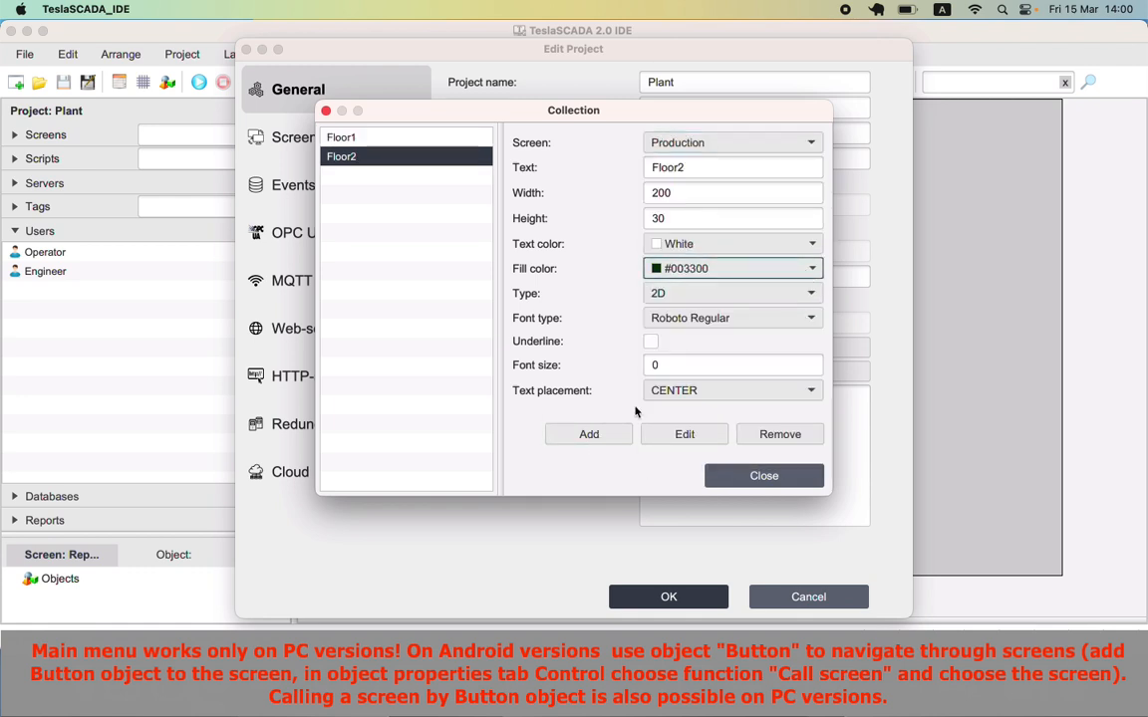
{"action": "left_click", "coordinate": [625, 435]}
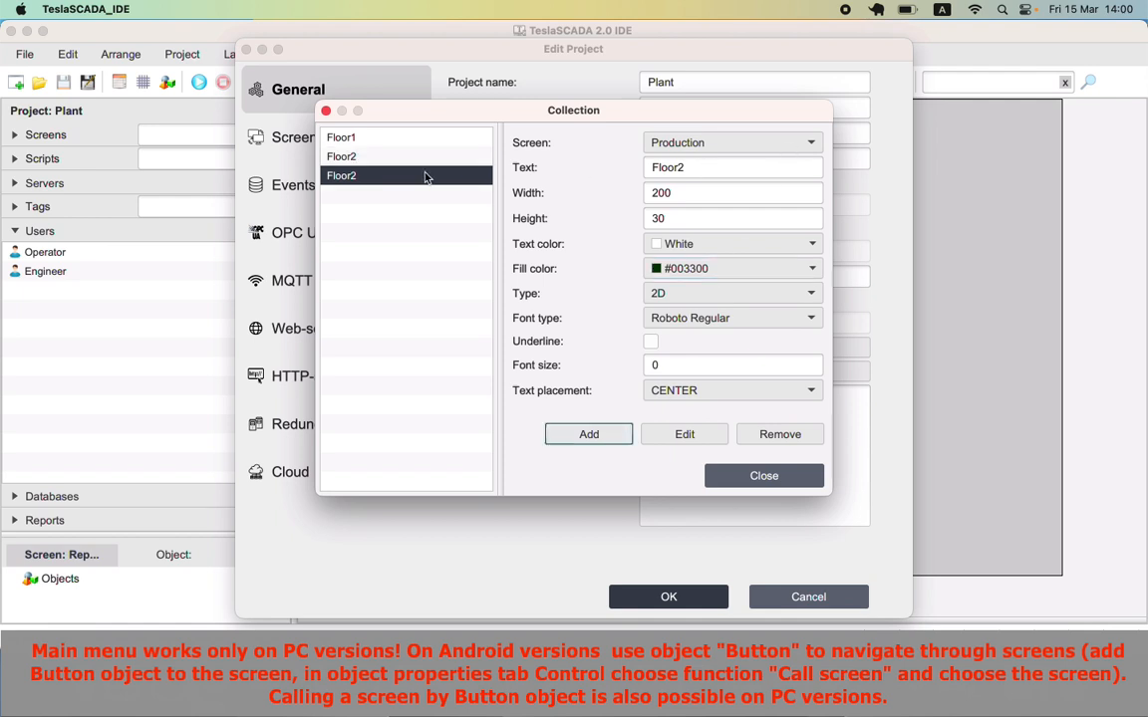
{"action": "key", "text": "Tab"}
{"action": "type", "text": "Pro"}
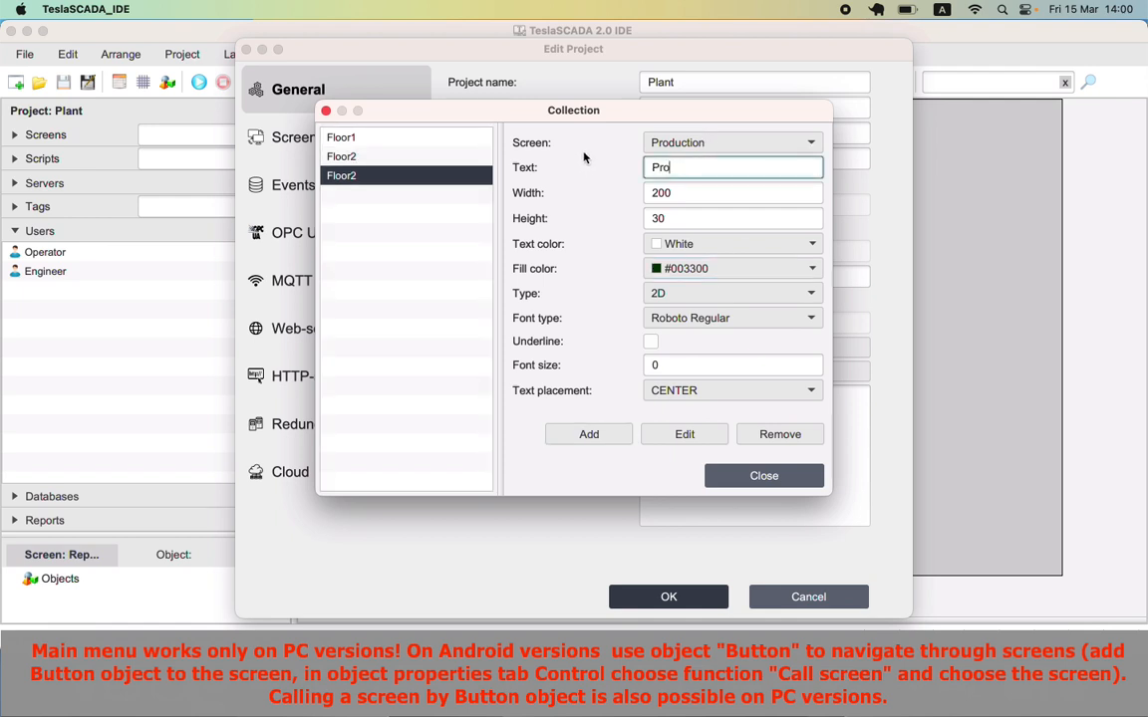
{"action": "type", "text": "duction"}
{"action": "left_click", "coordinate": [685, 434]}
Add a main menu button for the Reports screen with the text Reports and a black fill color, and save the project settings
{"action": "left_click", "coordinate": [806, 142]}
{"action": "left_click", "coordinate": [713, 243]}
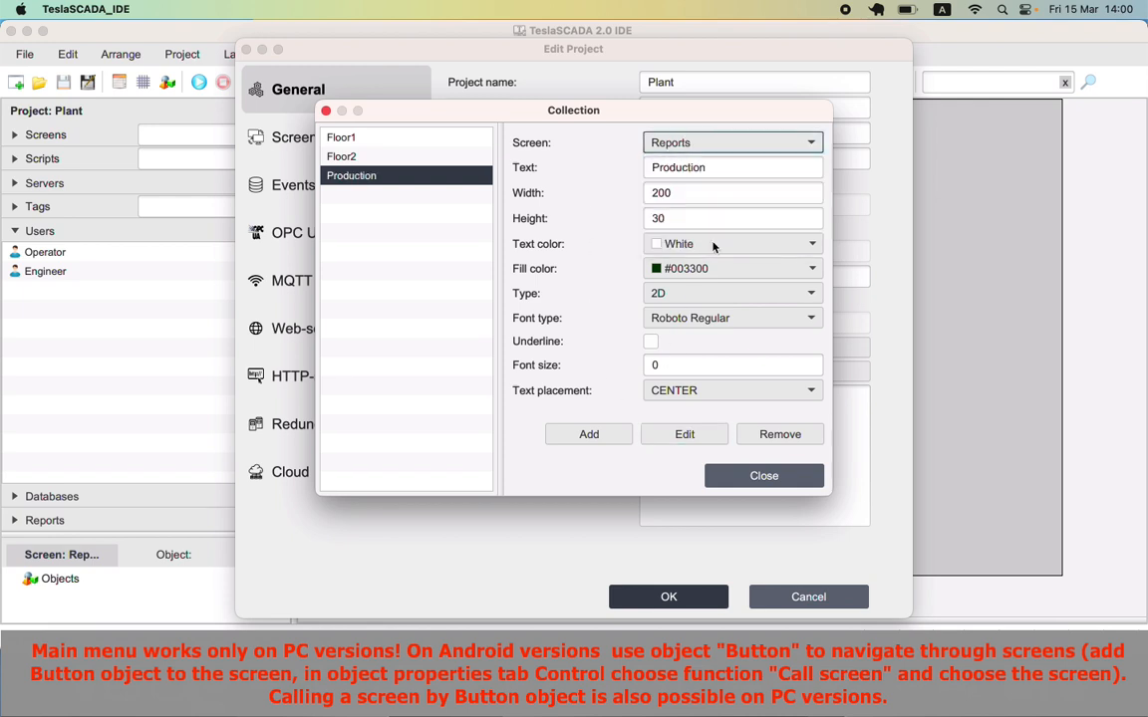
{"action": "key", "text": "Tab"}
{"action": "type", "text": "Re"}
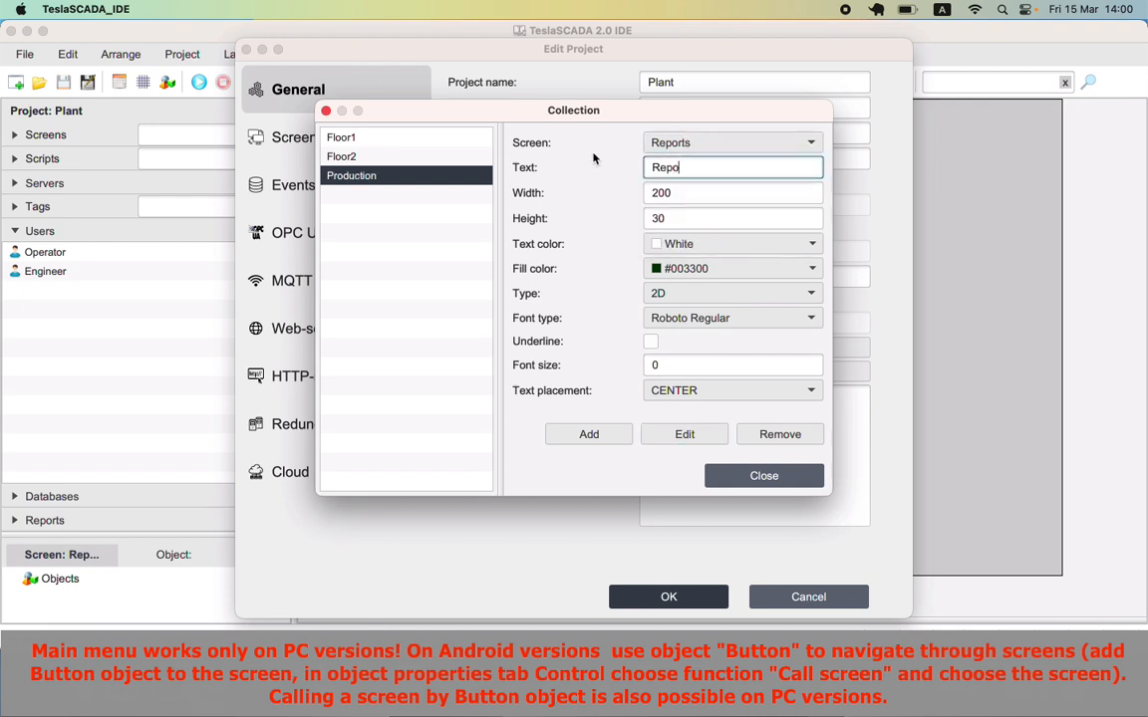
{"action": "left_click", "coordinate": [802, 268]}
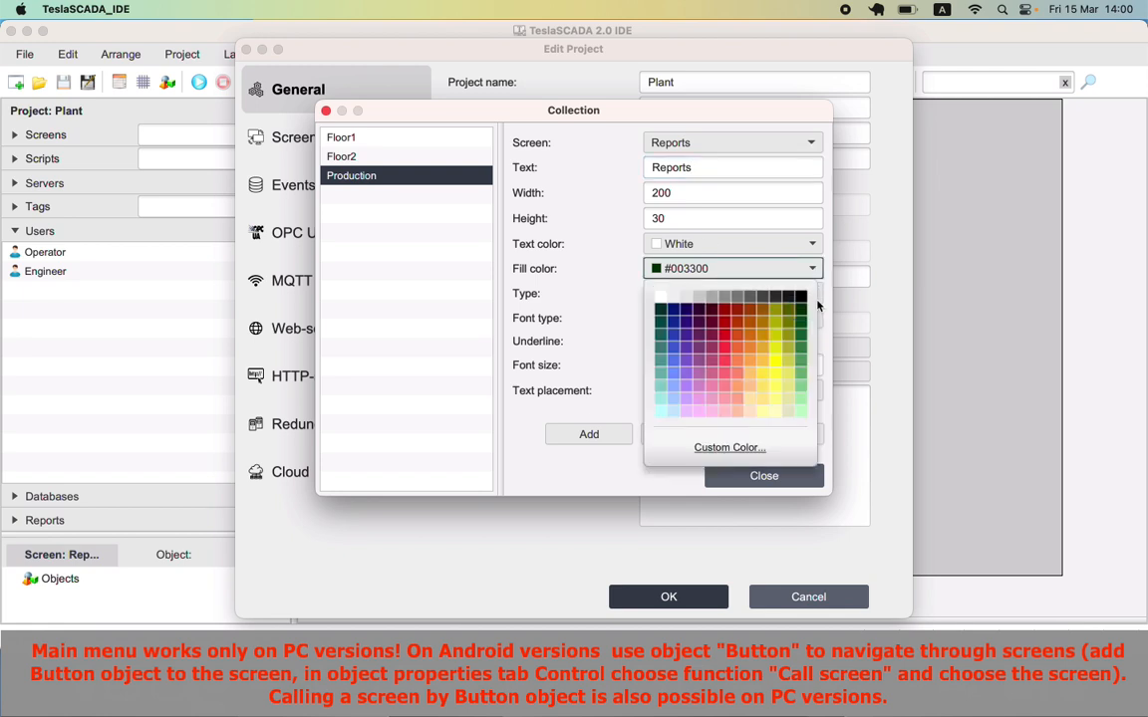
{"action": "left_click", "coordinate": [809, 296]}
{"action": "left_click", "coordinate": [589, 434]}
{"action": "left_click", "coordinate": [764, 475]}
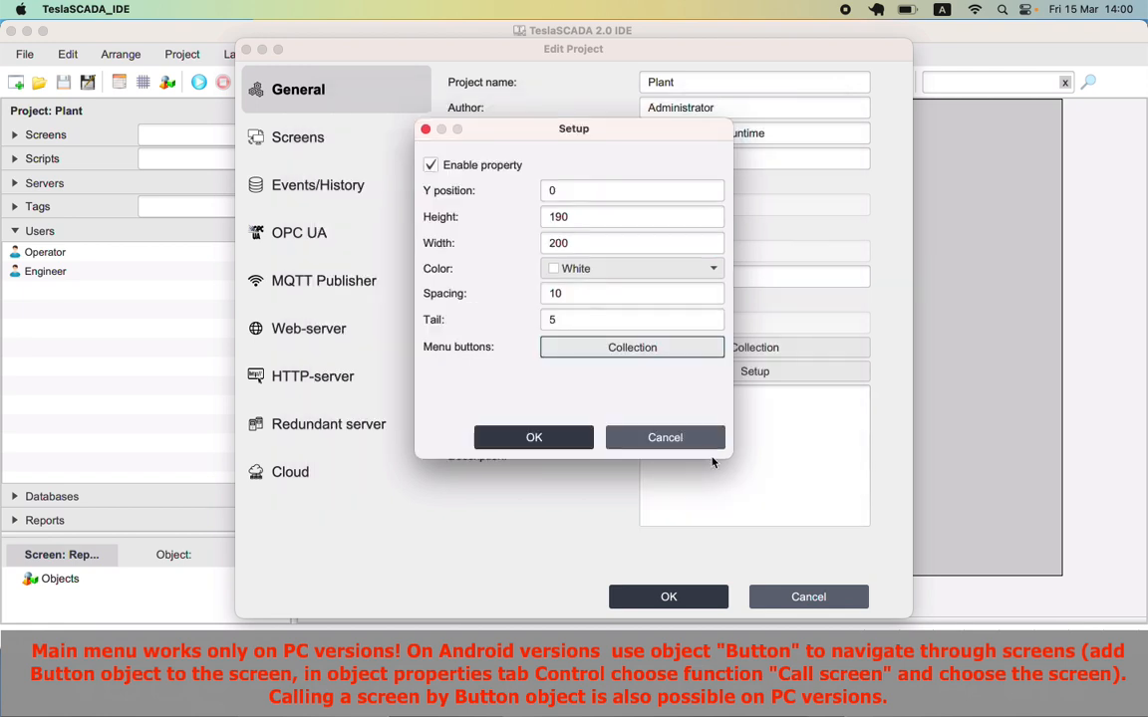
{"action": "left_click", "coordinate": [535, 438]}
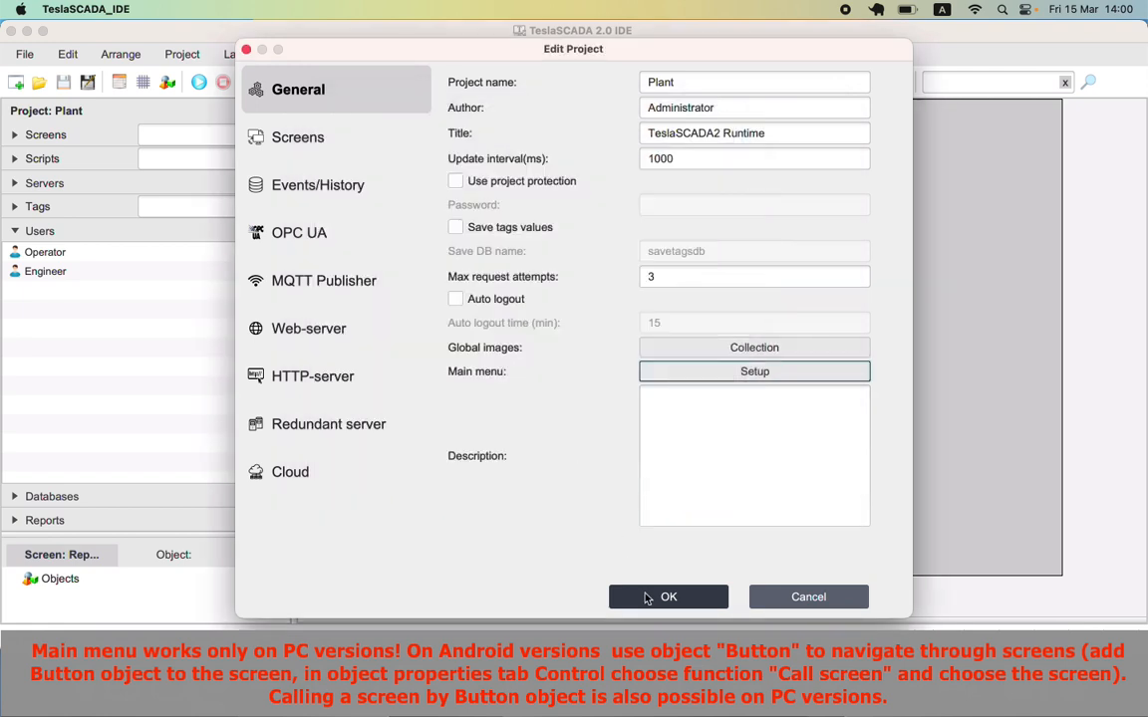
{"action": "left_click", "coordinate": [646, 598]}
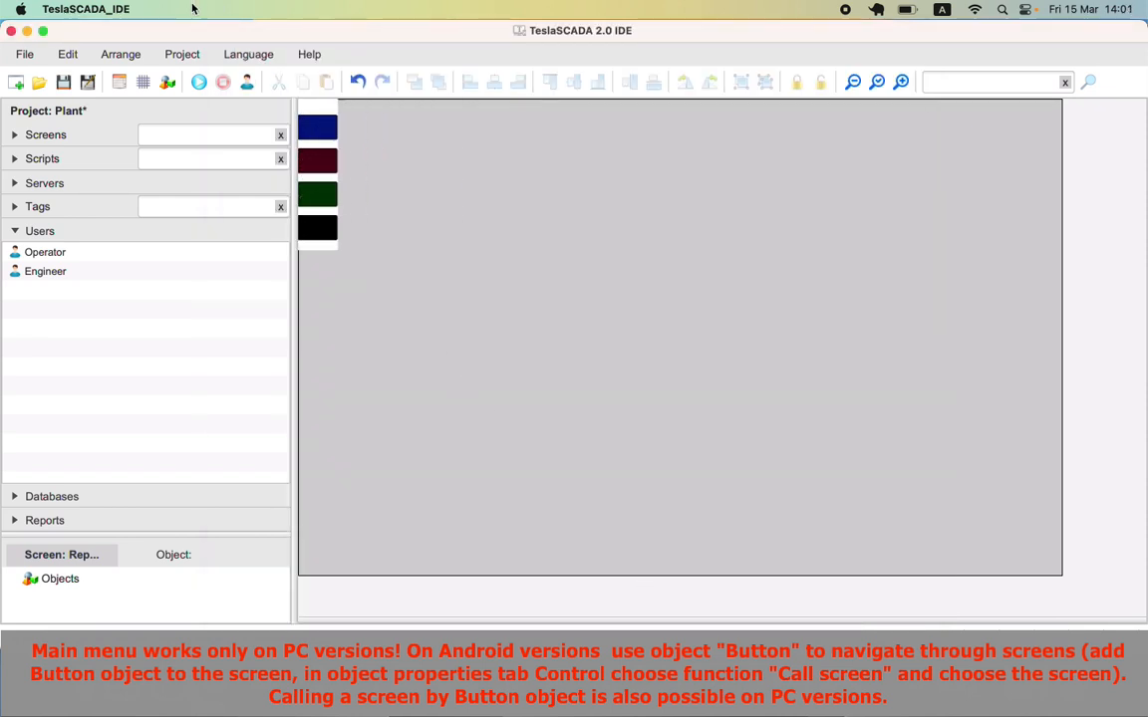
Run the project as Operator, try opening Floor1, Floor2, Production and Reports from the main menu, and end the run
{"action": "left_click", "coordinate": [198, 82]}
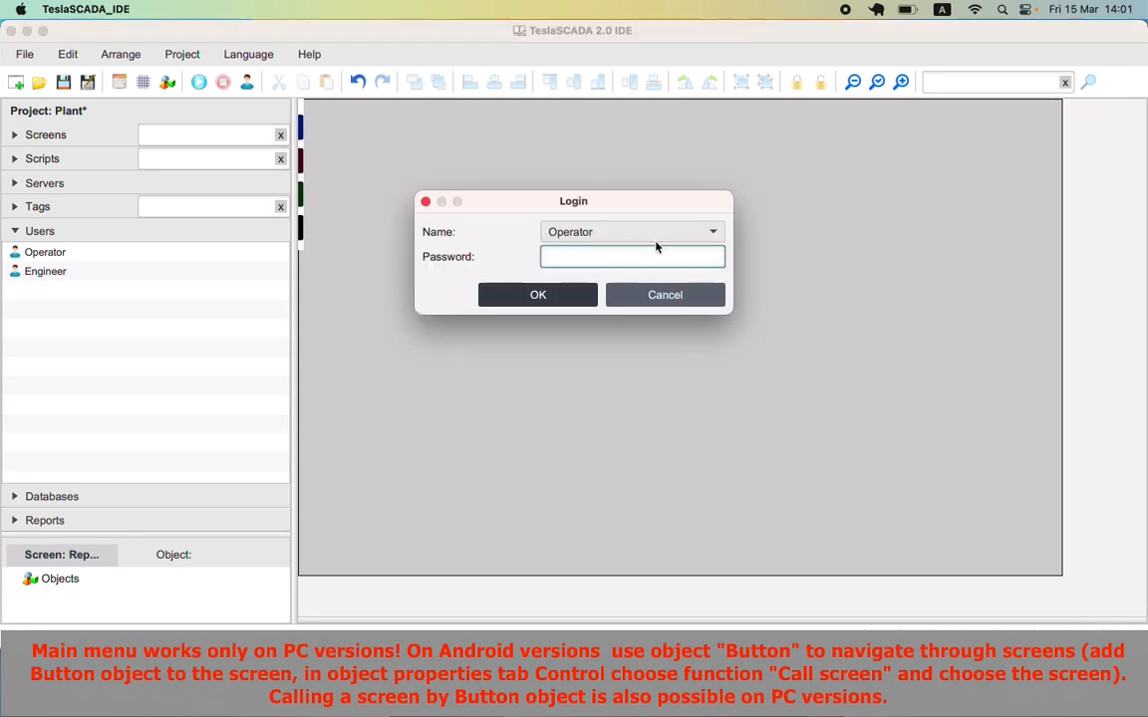
{"action": "left_click", "coordinate": [570, 297]}
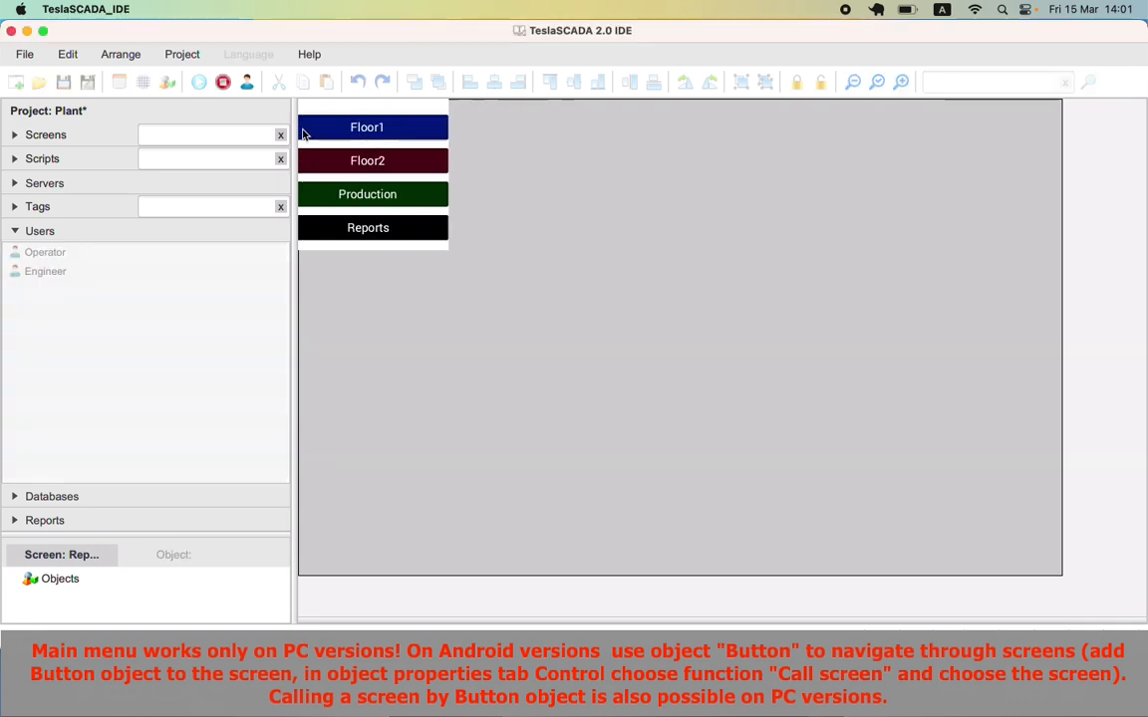
{"action": "left_click", "coordinate": [312, 134]}
{"action": "left_click", "coordinate": [321, 161]}
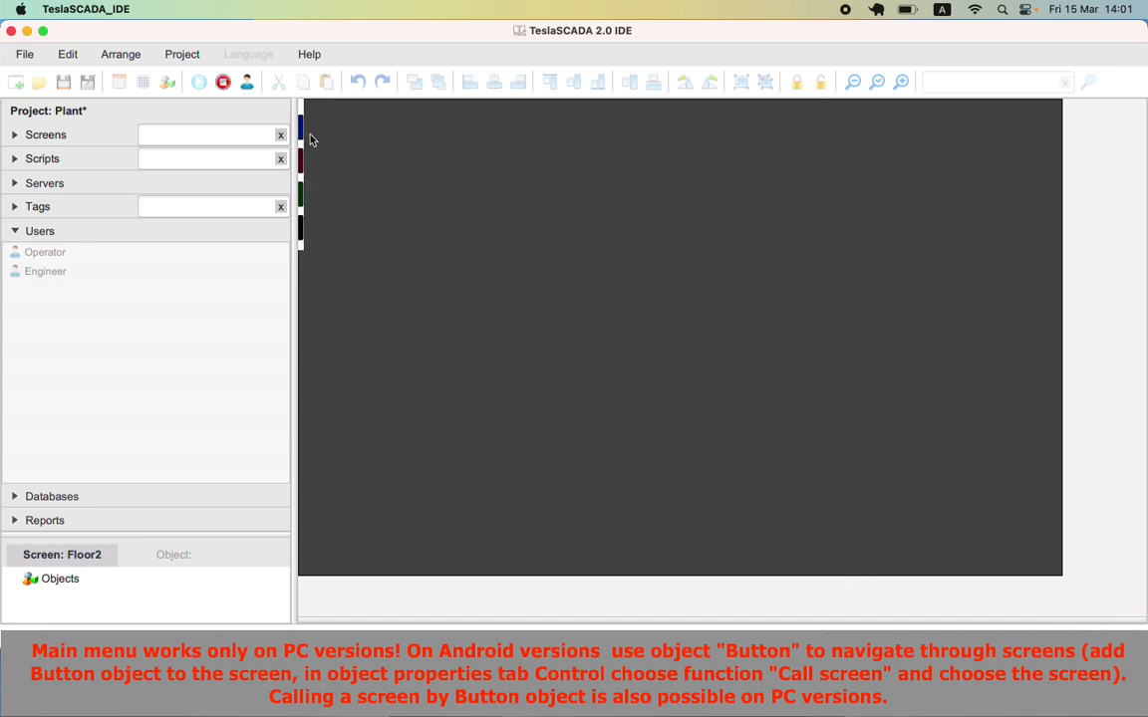
{"action": "left_click", "coordinate": [327, 193]}
{"action": "mouse_move", "coordinate": [302, 124]}
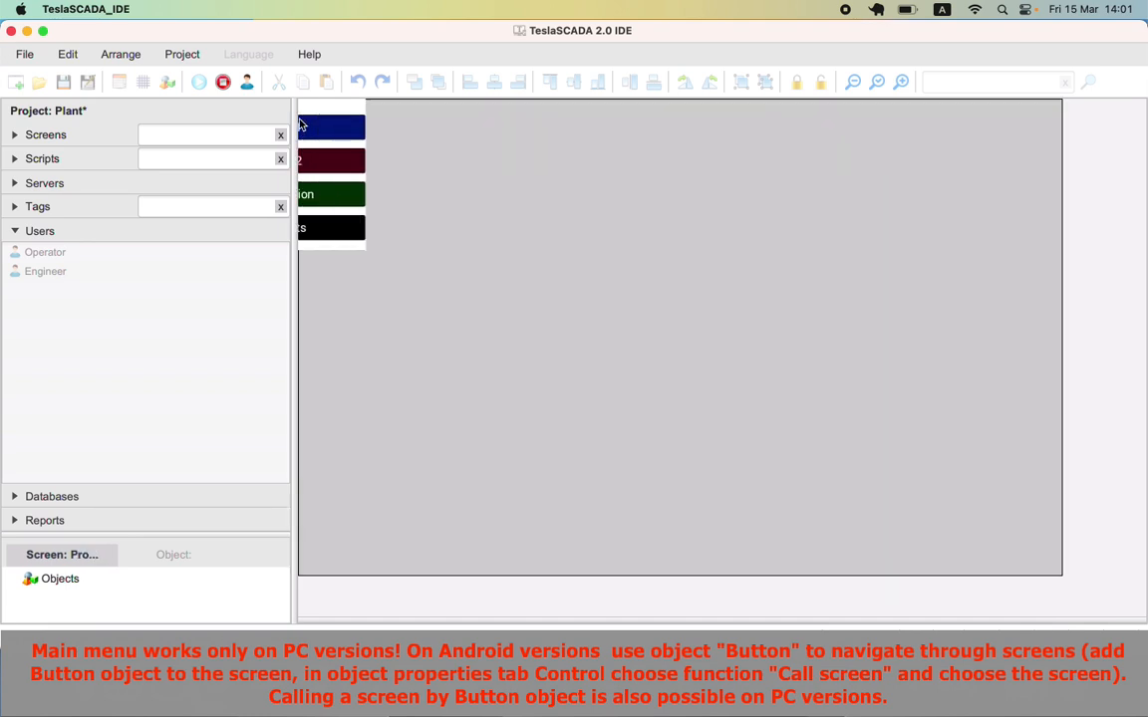
{"action": "left_click", "coordinate": [346, 230]}
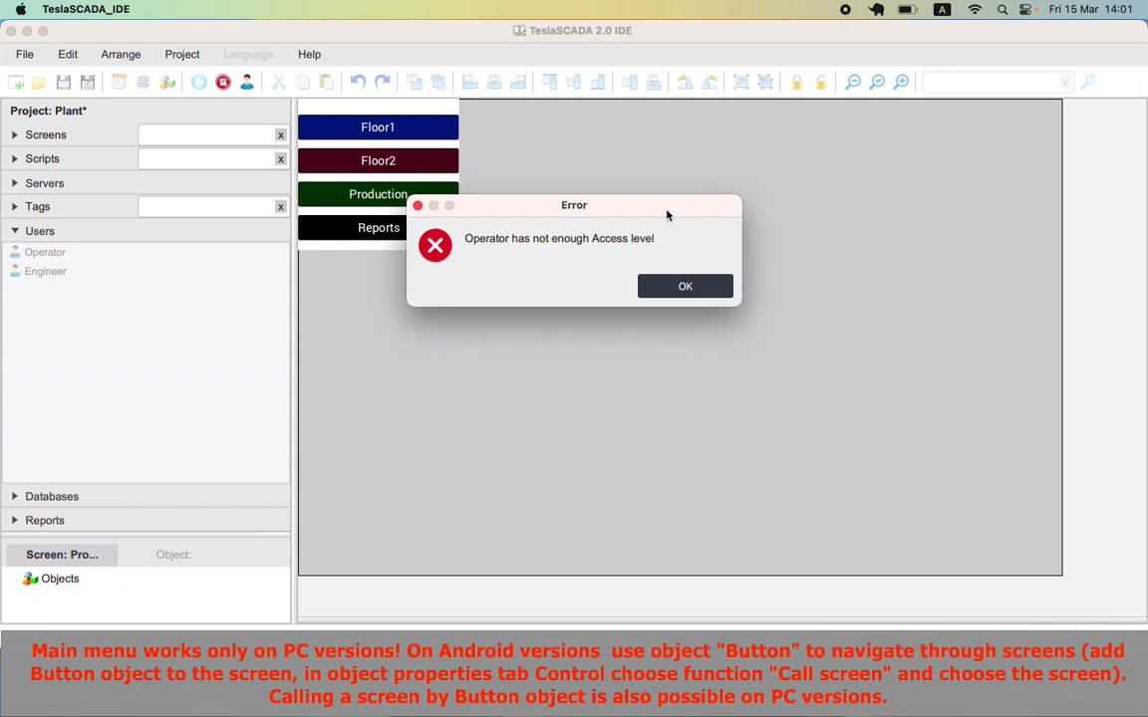
{"action": "left_click", "coordinate": [686, 286]}
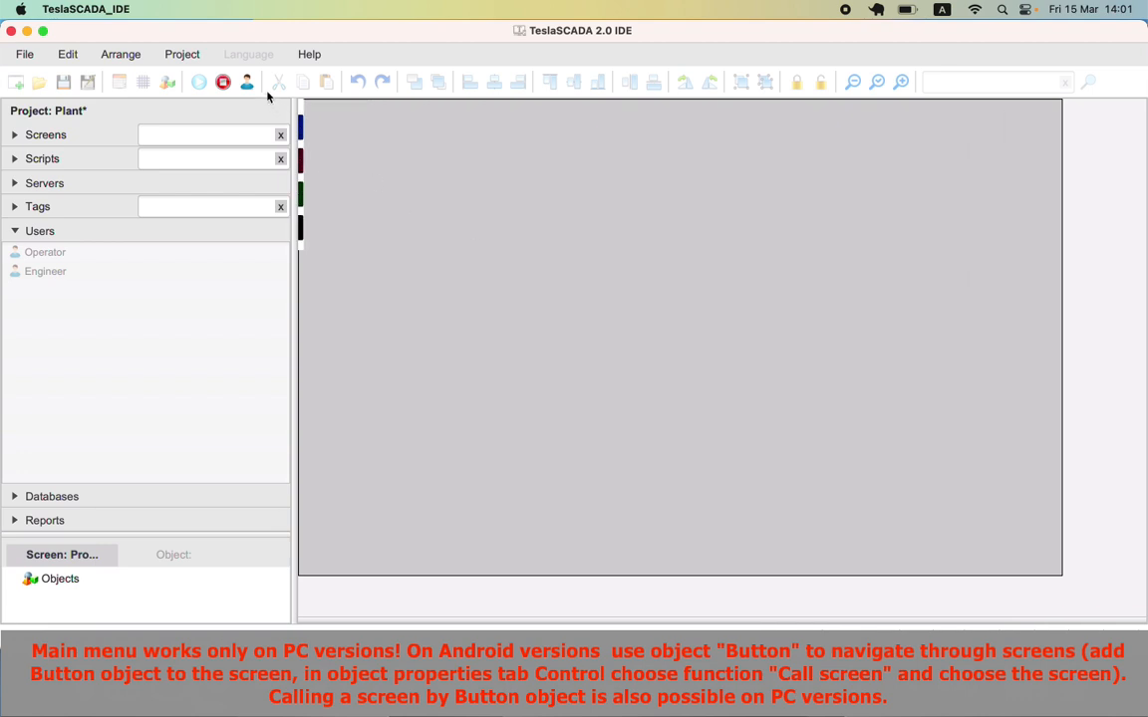
{"action": "left_click", "coordinate": [222, 82]}
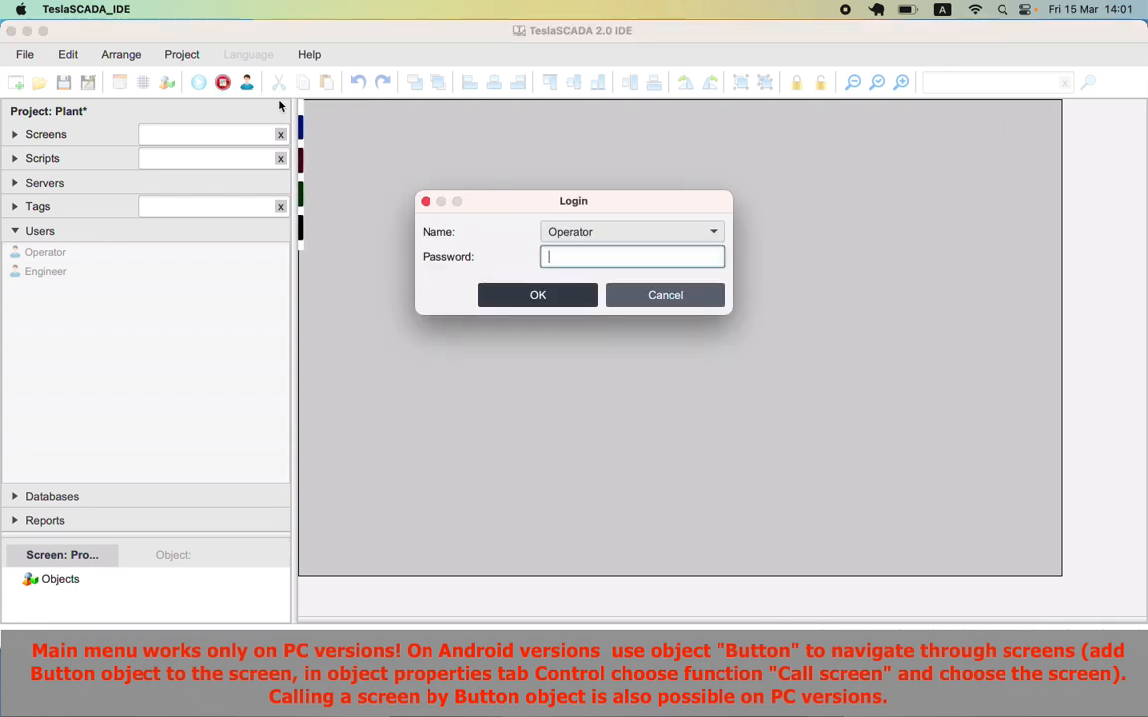
{"action": "left_click", "coordinate": [512, 294]}
Run the project as Engineer, open Floor1, Floor2, Production and Reports from the main menu, and end the run
{"action": "left_click", "coordinate": [198, 82]}
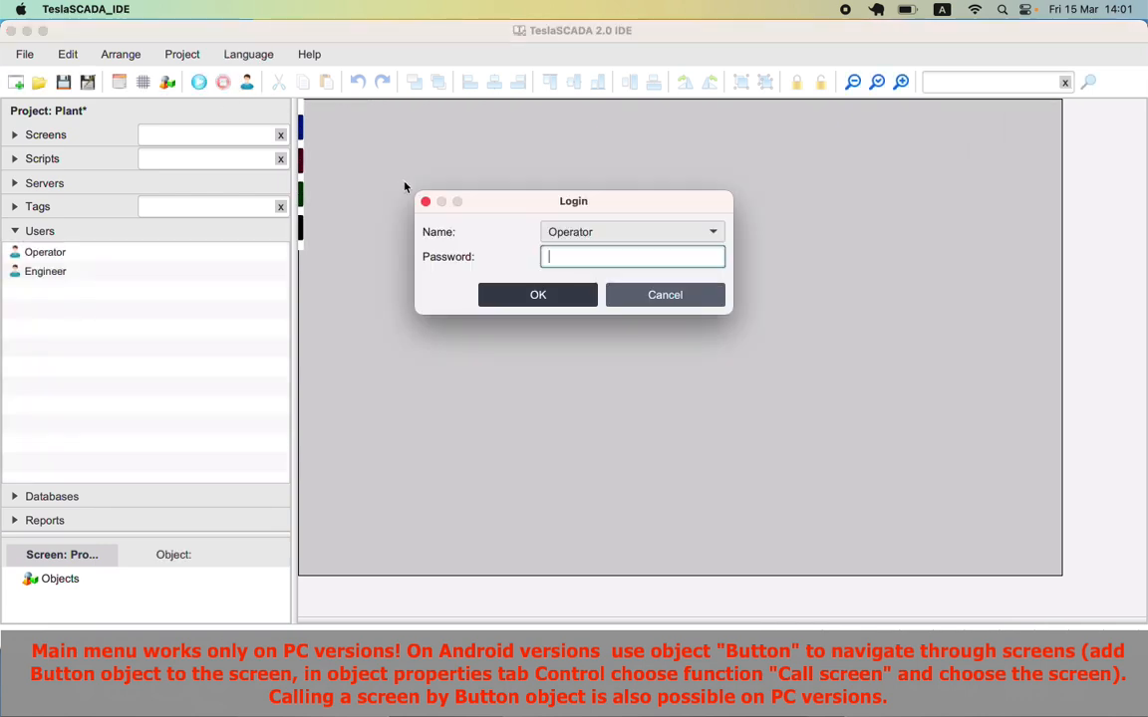
{"action": "left_click", "coordinate": [579, 233]}
{"action": "left_click", "coordinate": [571, 268]}
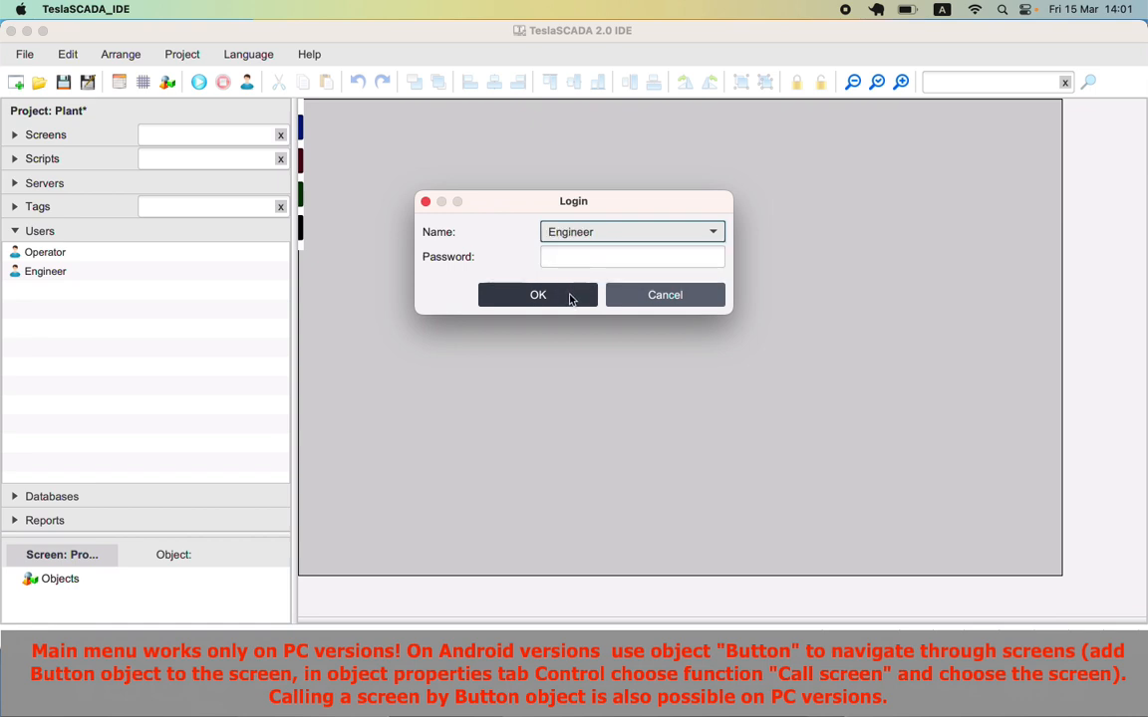
{"action": "left_click", "coordinate": [571, 296]}
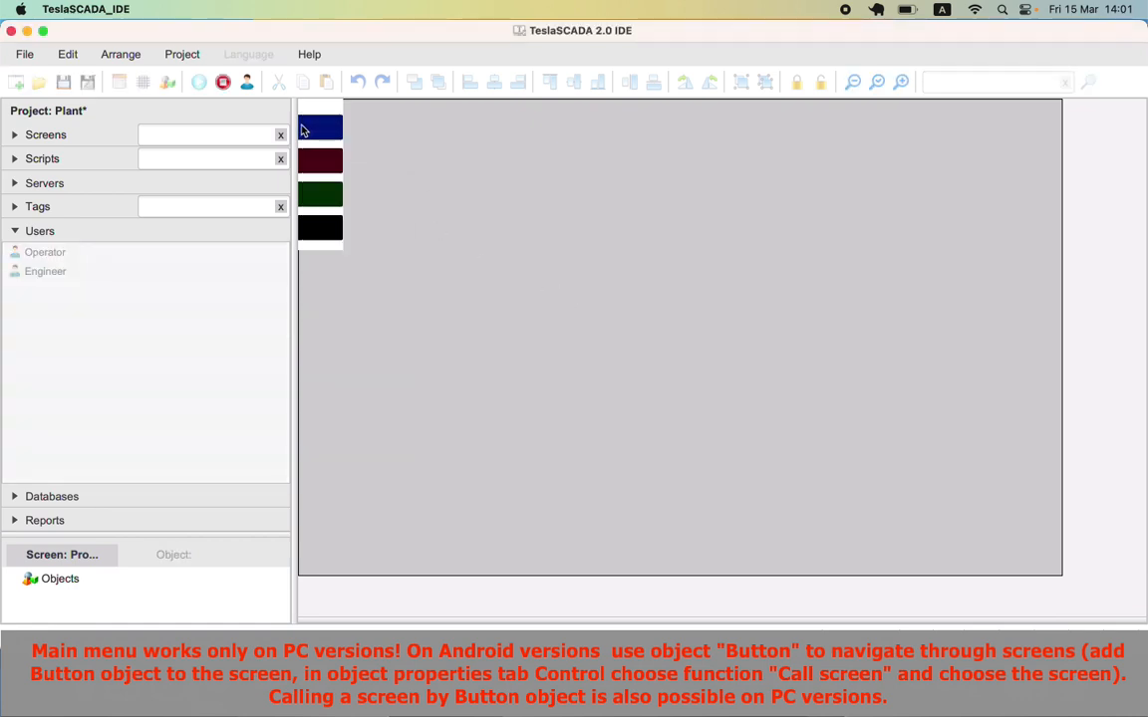
{"action": "left_click", "coordinate": [307, 124]}
{"action": "left_click", "coordinate": [325, 165]}
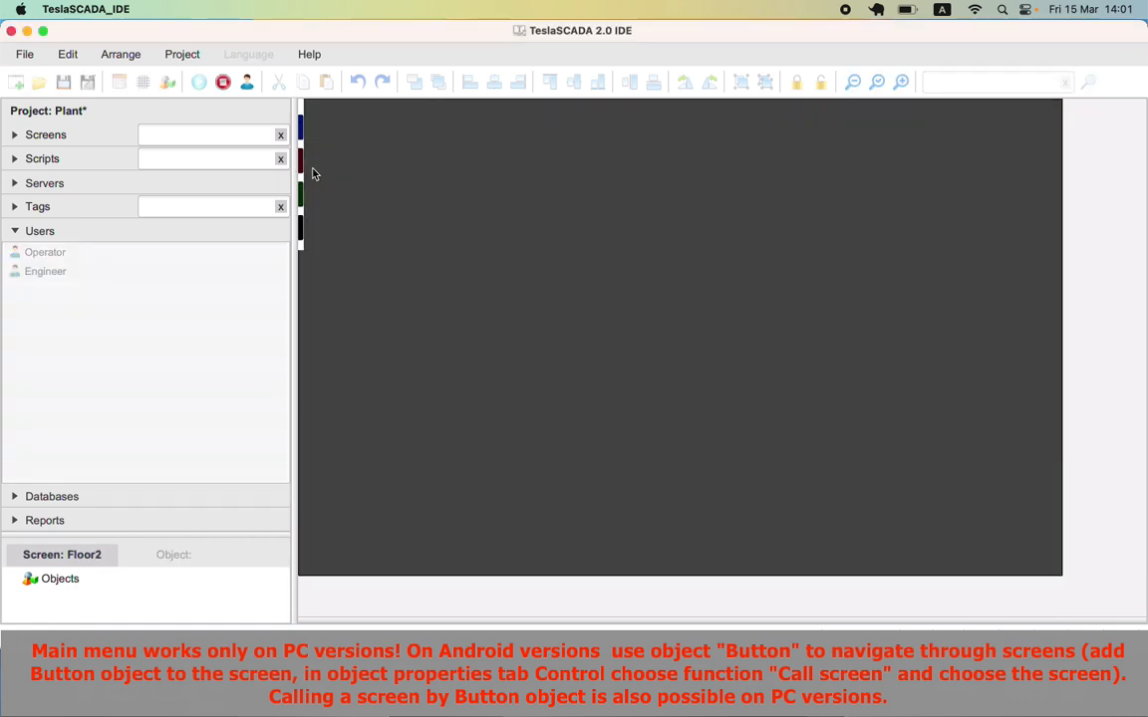
{"action": "left_click", "coordinate": [305, 192]}
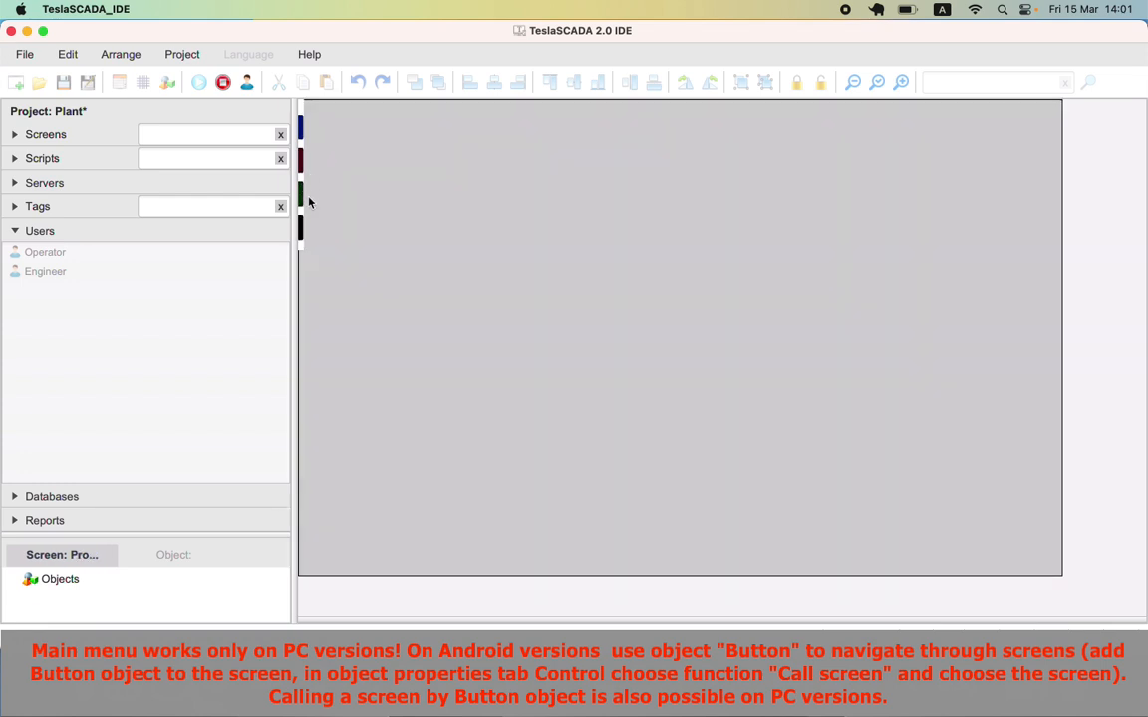
{"action": "left_click", "coordinate": [311, 227]}
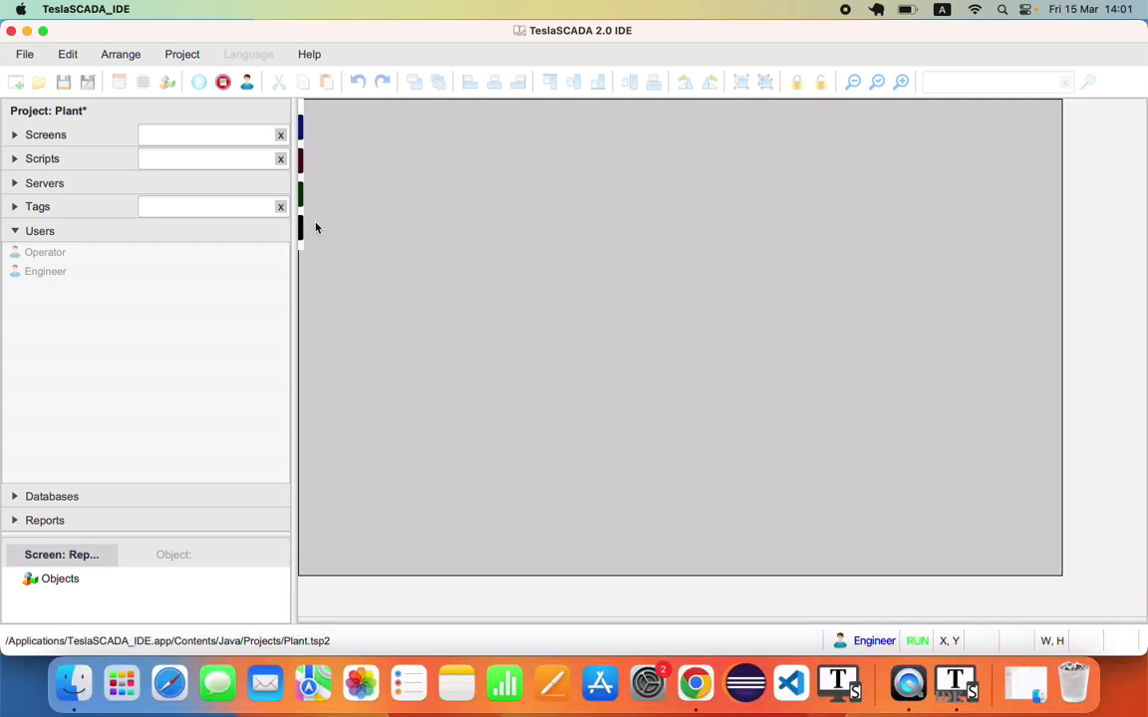
{"action": "left_click", "coordinate": [224, 83]}
{"action": "left_click", "coordinate": [551, 295]}
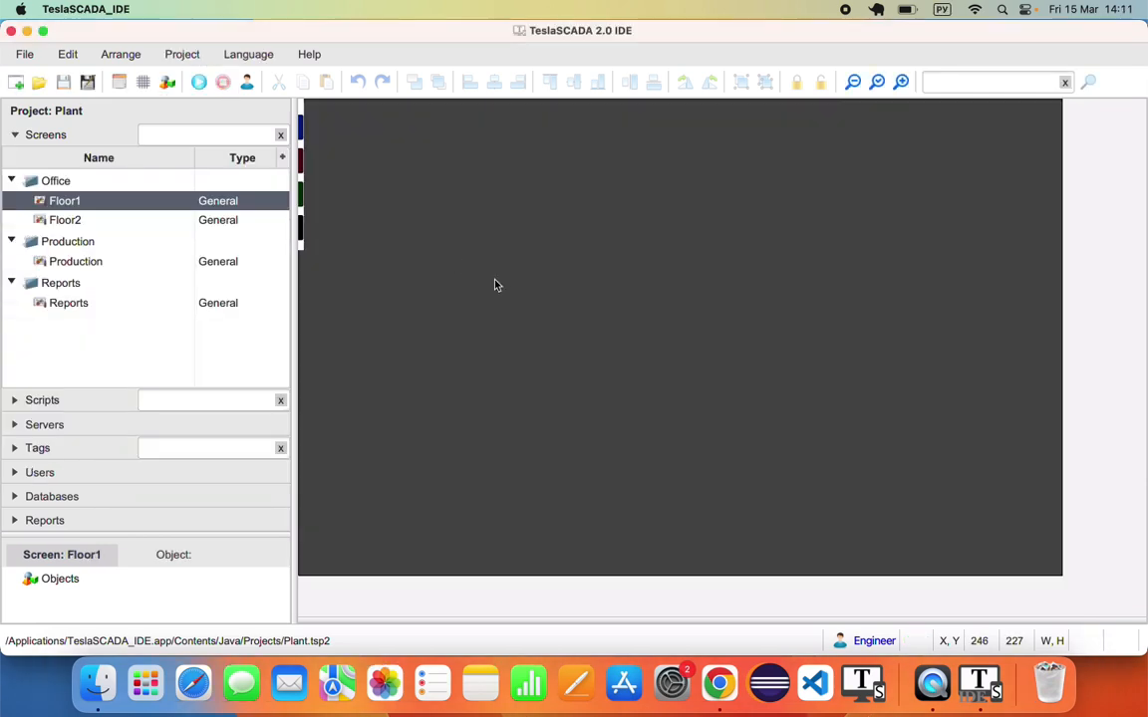
Add a Text/EditField from the Simple Objects library to the Floor1 screen at about X 129, Y 82
{"action": "right_click", "coordinate": [496, 286]}
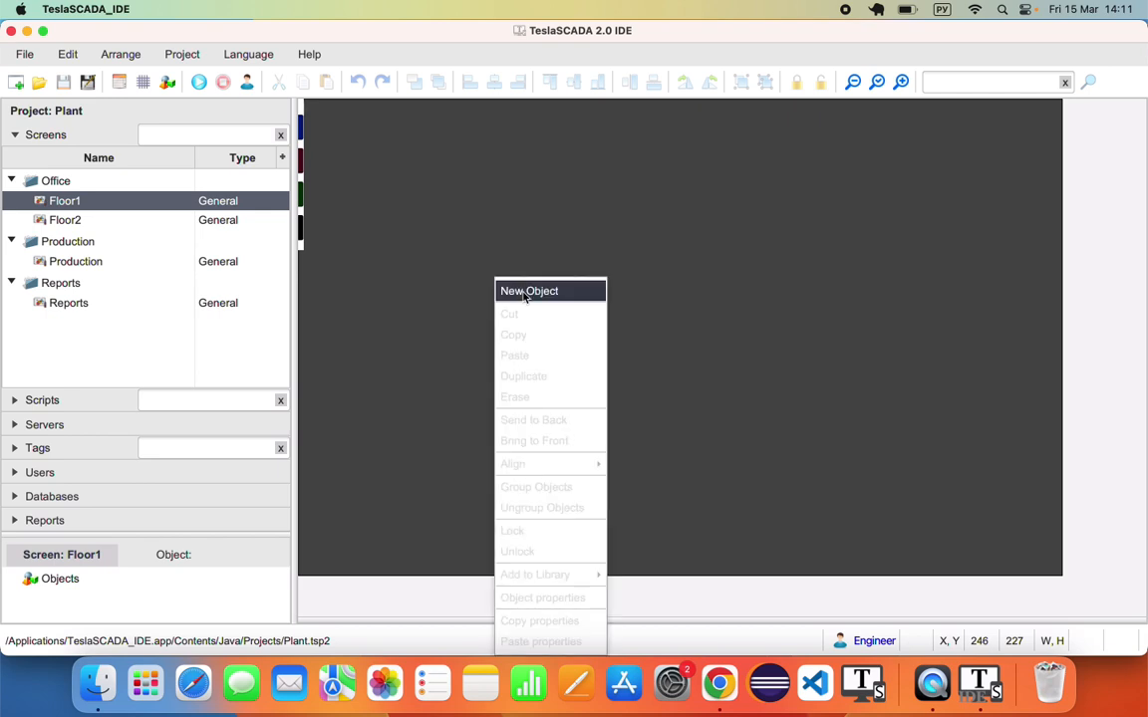
{"action": "left_click", "coordinate": [525, 293]}
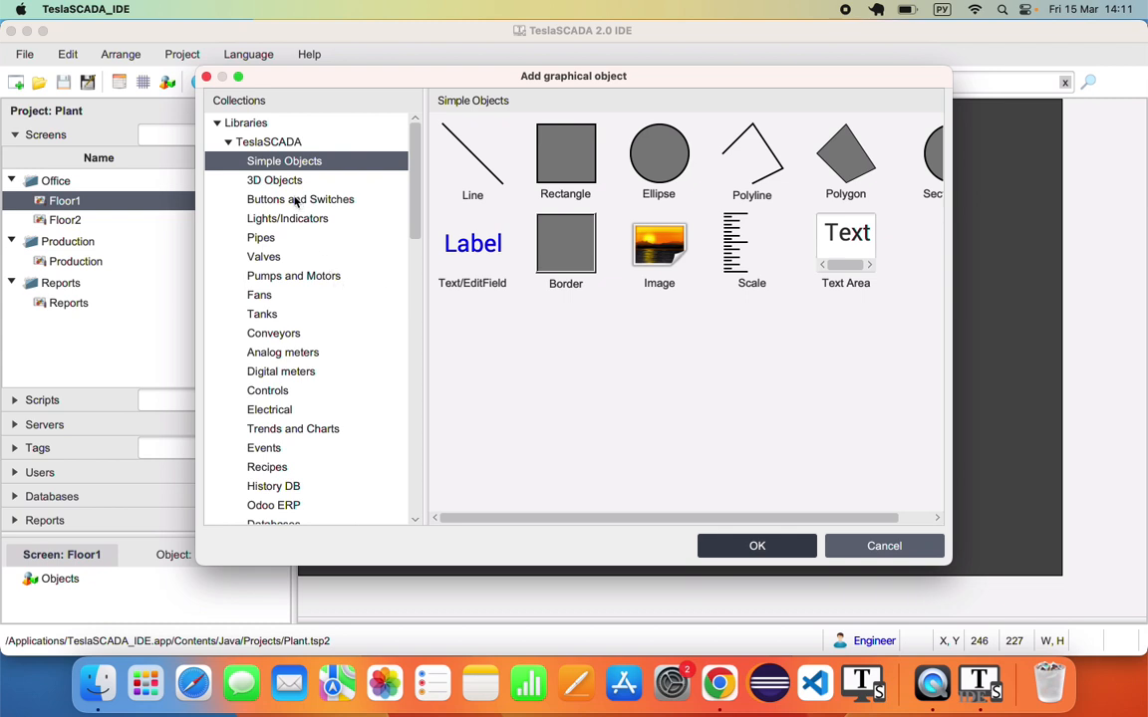
{"action": "left_click", "coordinate": [269, 180]}
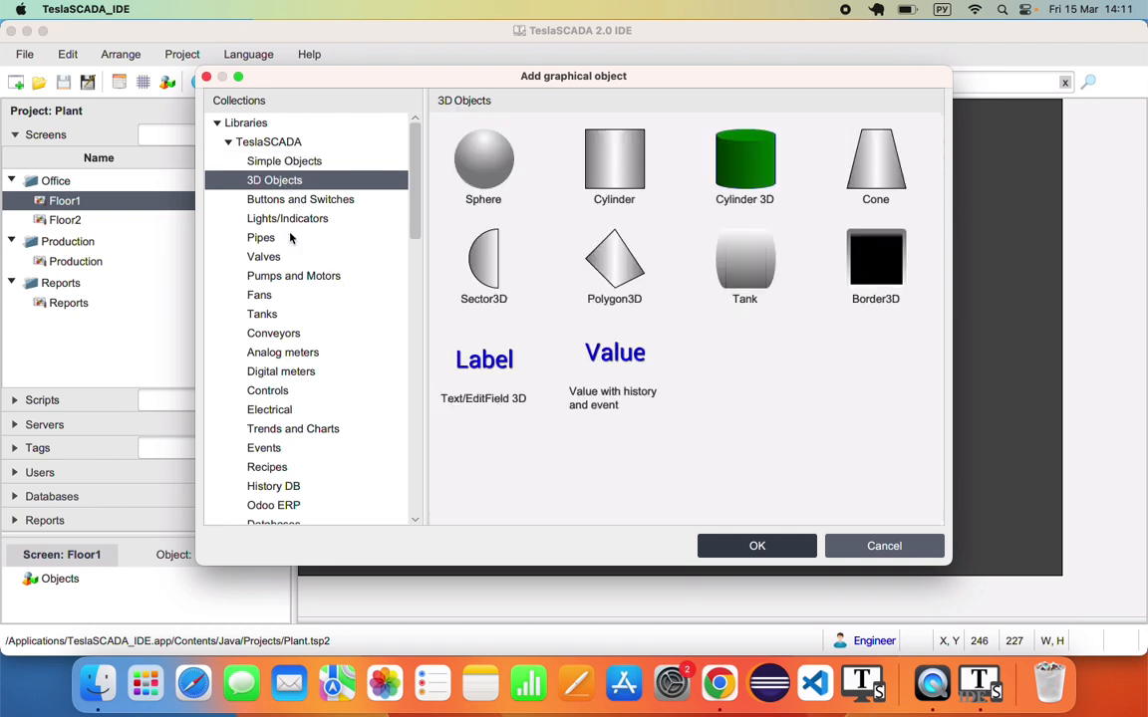
{"action": "left_click", "coordinate": [289, 199]}
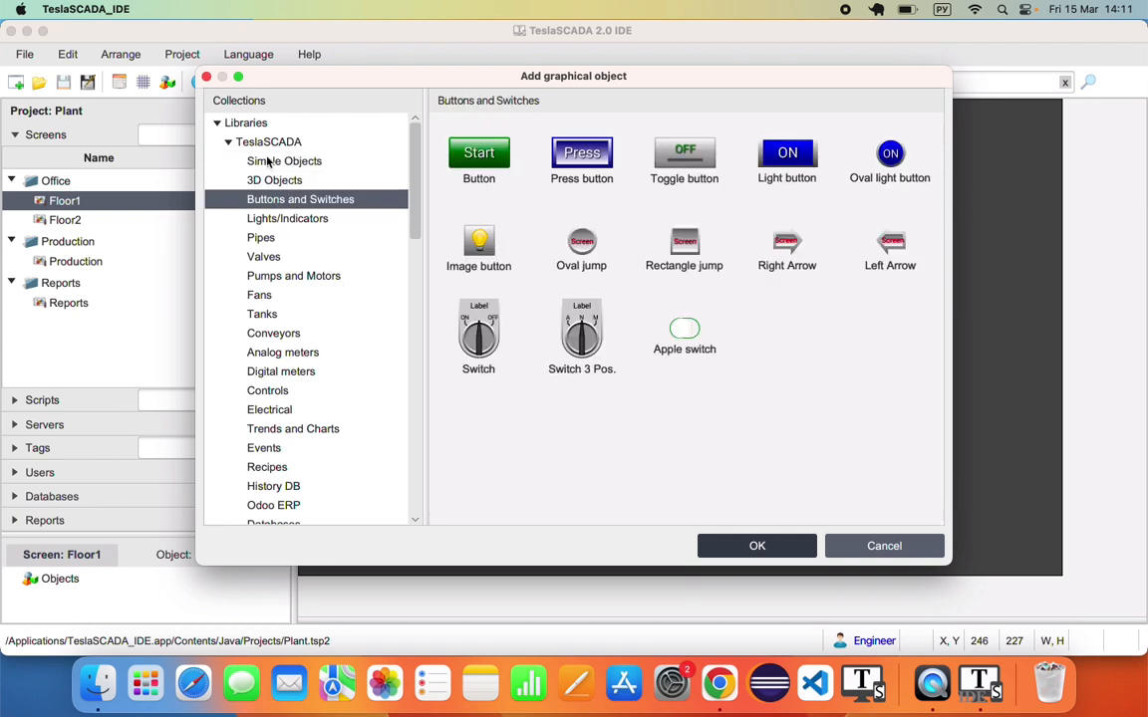
{"action": "left_click", "coordinate": [228, 145]}
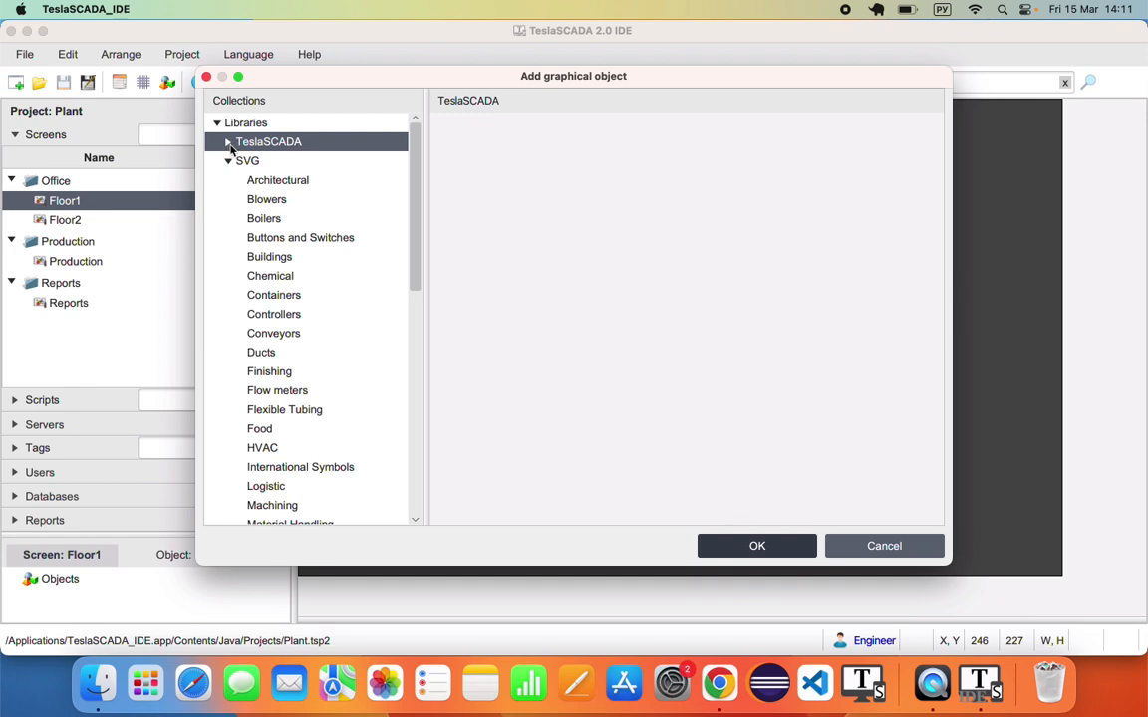
{"action": "left_click", "coordinate": [228, 143]}
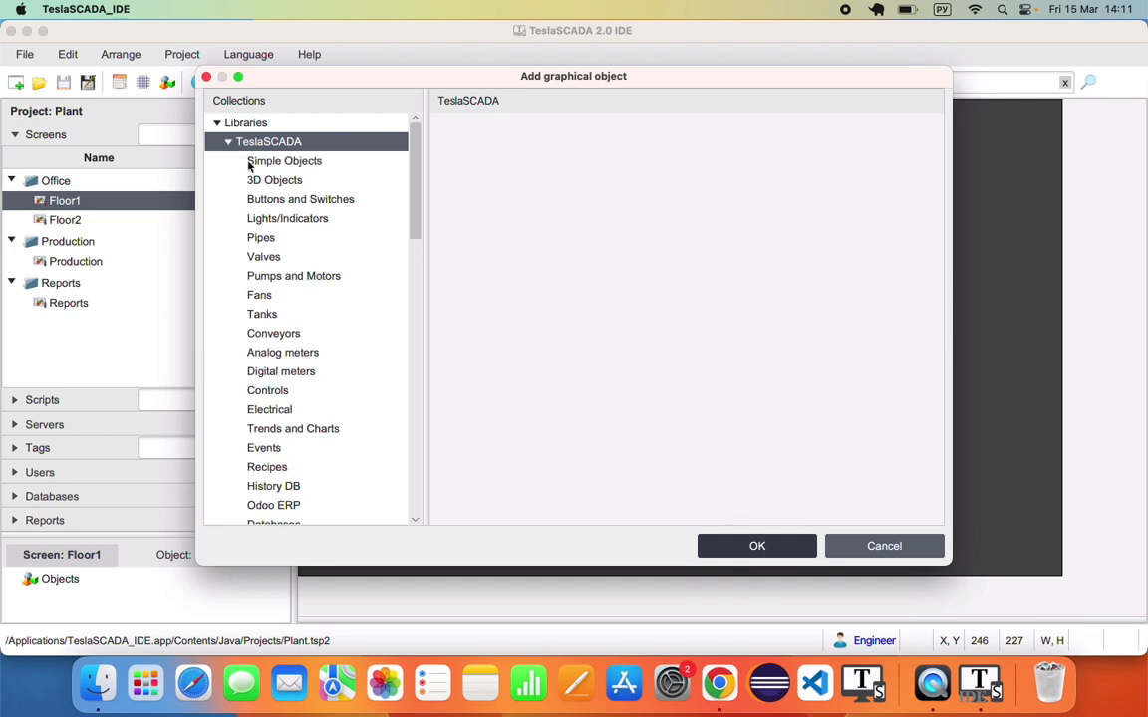
{"action": "left_click", "coordinate": [253, 164]}
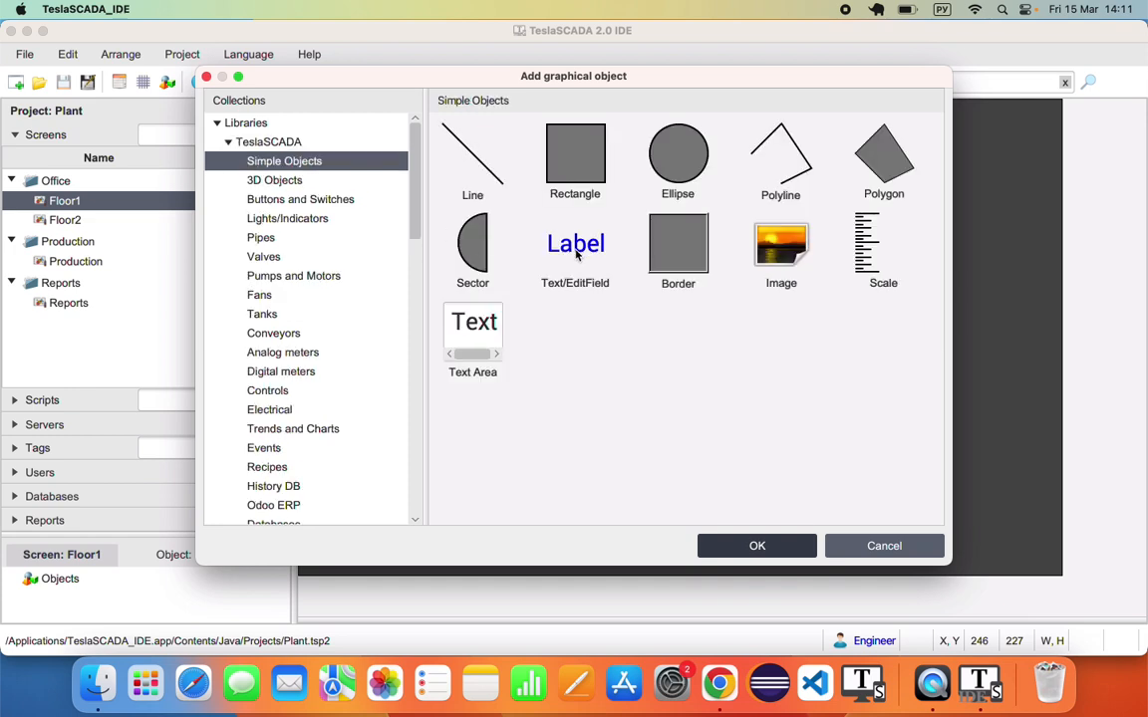
{"action": "left_click", "coordinate": [576, 255]}
{"action": "left_click", "coordinate": [779, 546]}
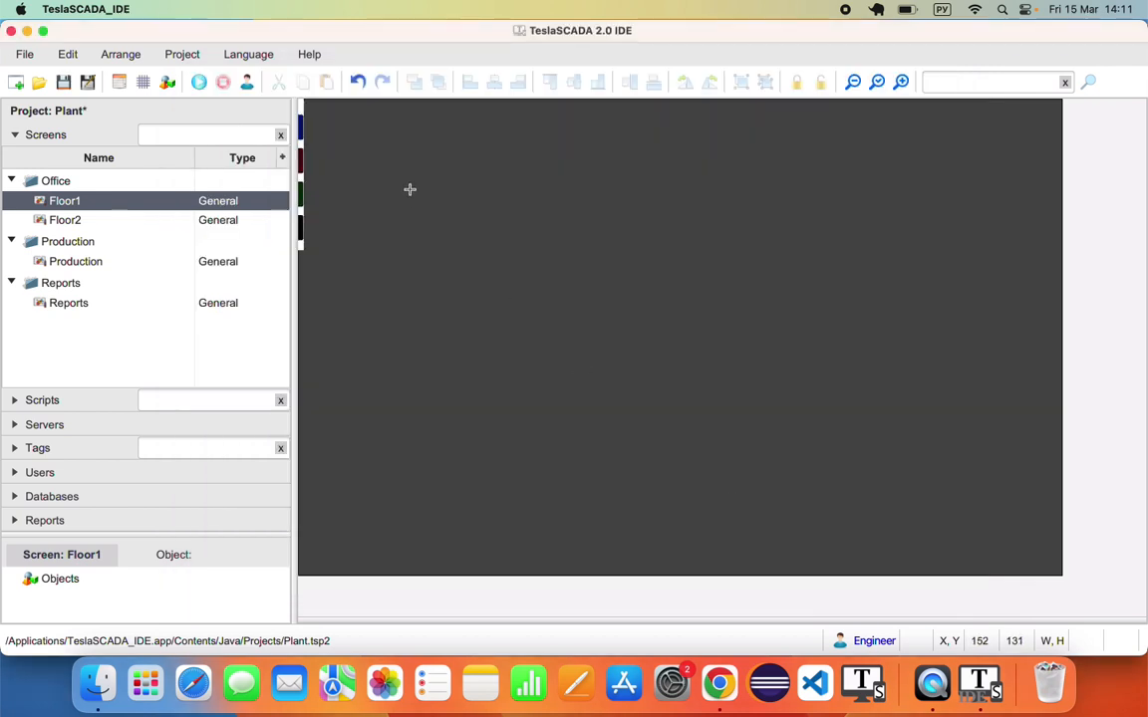
{"action": "left_click", "coordinate": [401, 165]}
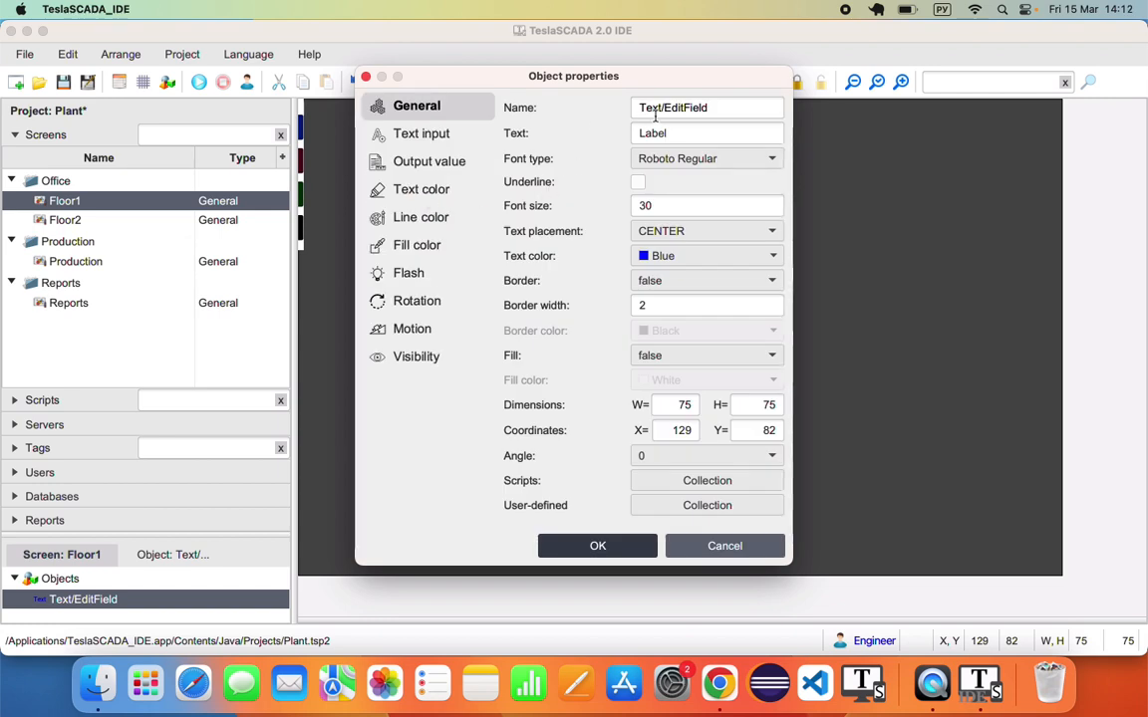
Name the new text object Title and paste in the text "Monitoring smoke levels and temperature in the office"
{"action": "left_click", "coordinate": [715, 112]}
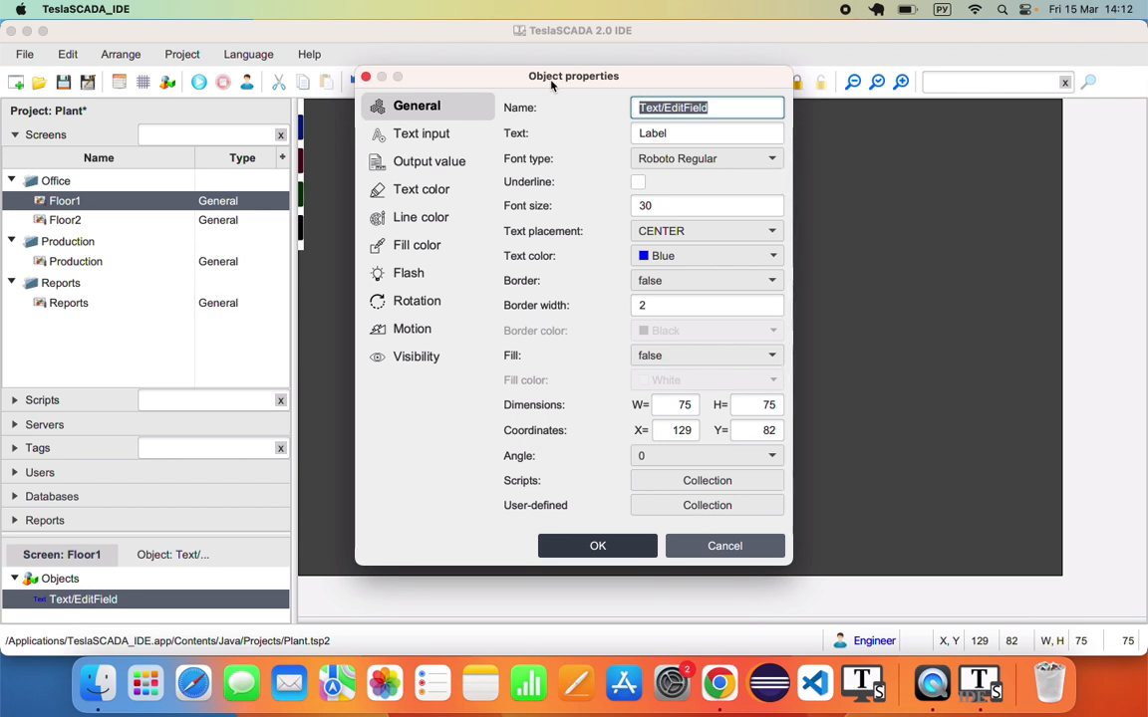
{"action": "type", "text": "Title"}
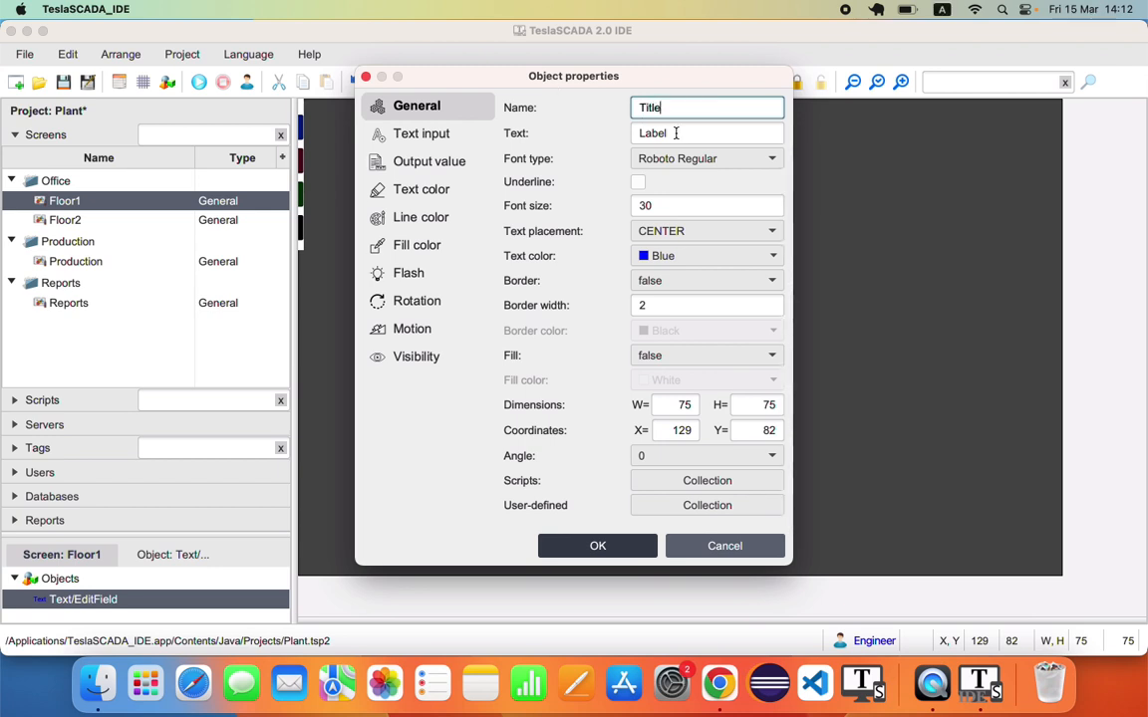
{"action": "key", "text": "Tab"}
{"action": "key", "text": "ctrl+v"}
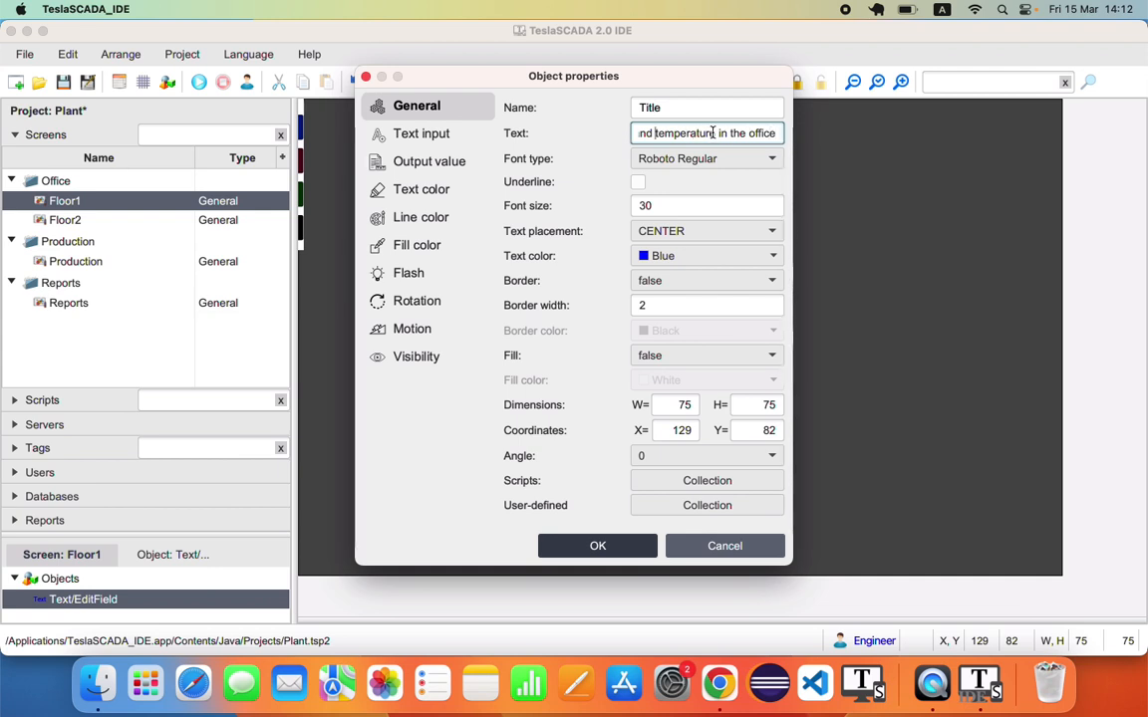
Change "levels" to "level" in the Title object's text and set its text color to White
{"action": "key", "text": "Left"}
{"action": "key", "text": "Left"}
{"action": "key", "text": "Left"}
{"action": "key", "text": "Left"}
{"action": "key", "text": "Left"}
{"action": "key", "text": "Left"}
{"action": "key", "text": "Left"}
{"action": "key", "text": "Left"}
{"action": "key", "text": "Left"}
{"action": "key", "text": "Left"}
{"action": "key", "text": "Left"}
{"action": "key", "text": "Left"}
{"action": "key", "text": "Right"}
{"action": "key", "text": "Right"}
{"action": "key", "text": "Right"}
{"action": "key", "text": "Right"}
{"action": "key", "text": "Right"}
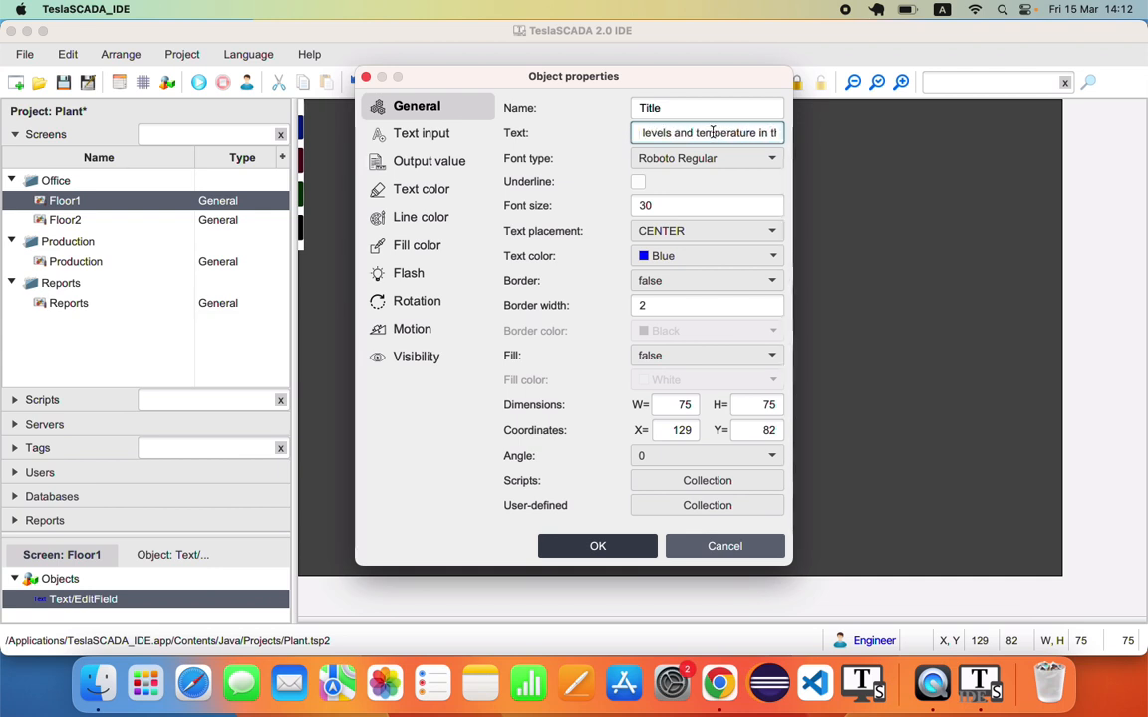
{"action": "key", "text": "Delete"}
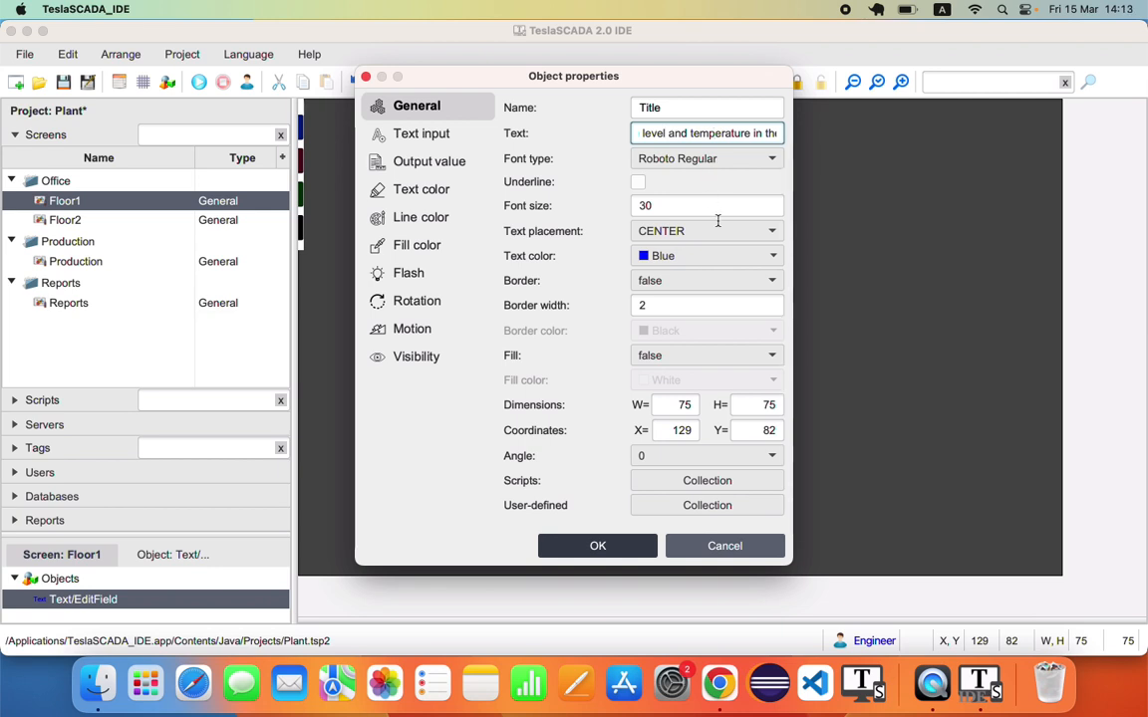
{"action": "left_click", "coordinate": [706, 256]}
{"action": "left_click", "coordinate": [640, 275]}
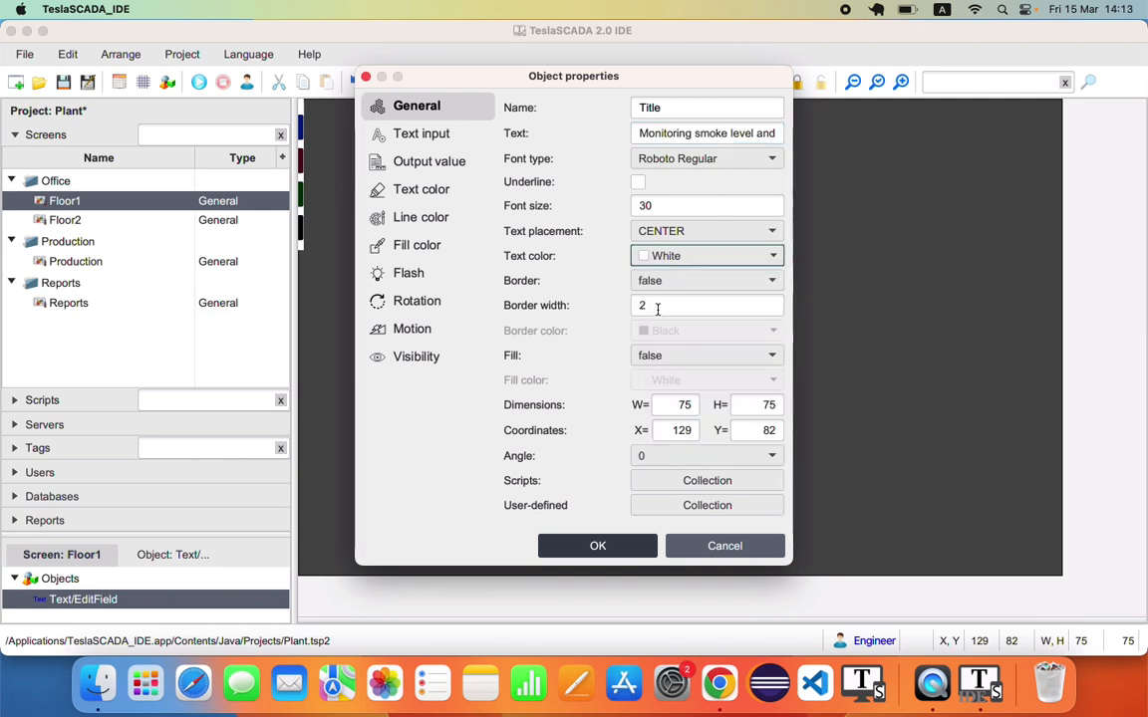
Set the font size of the Title object to 25 and apply the change
{"action": "left_click", "coordinate": [659, 208]}
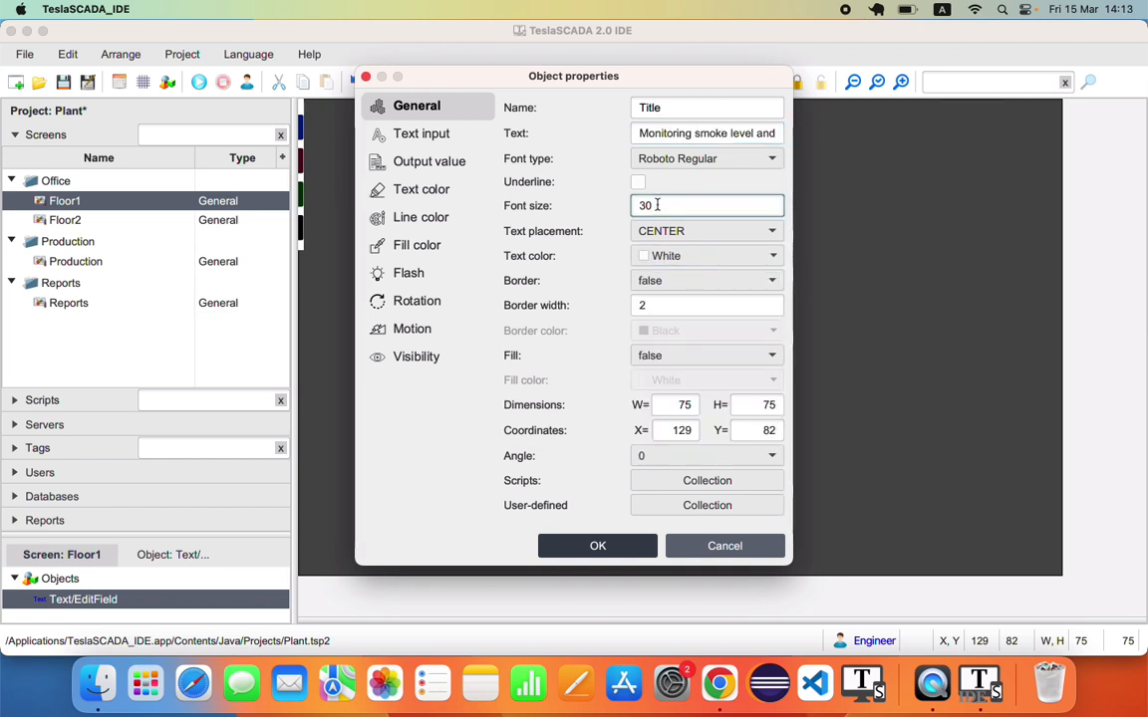
{"action": "double_click", "coordinate": [657, 206]}
{"action": "left_click", "coordinate": [634, 544]}
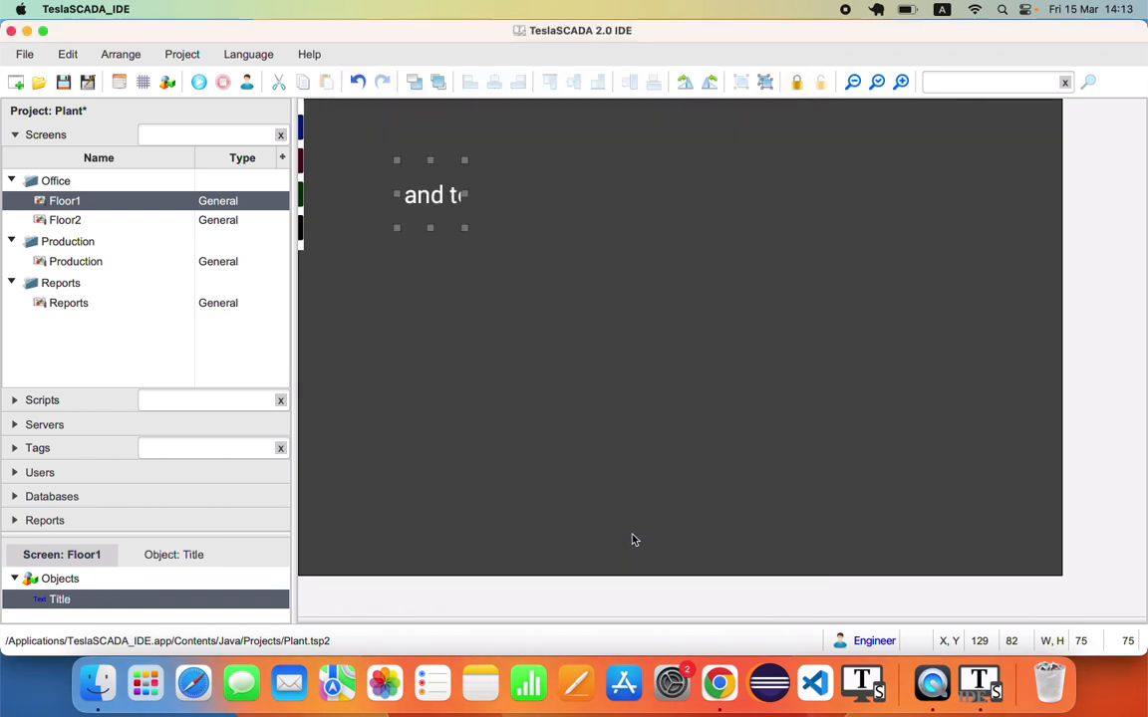
{"action": "double_click", "coordinate": [448, 207]}
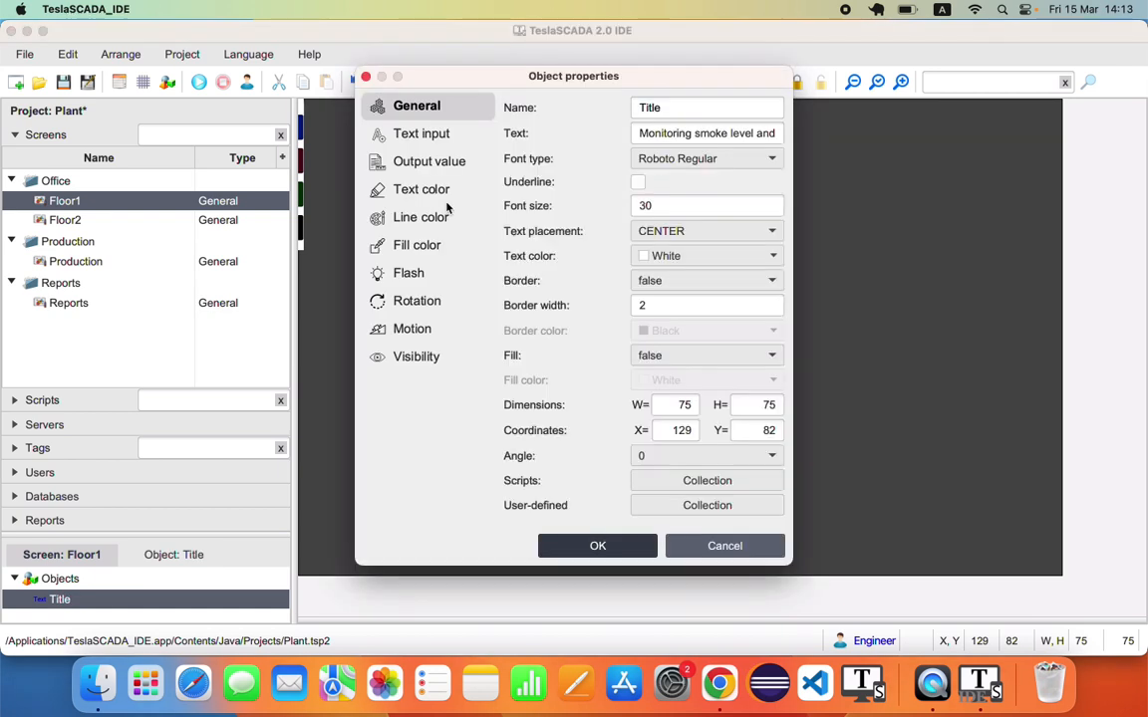
{"action": "double_click", "coordinate": [671, 206]}
{"action": "type", "text": "25"}
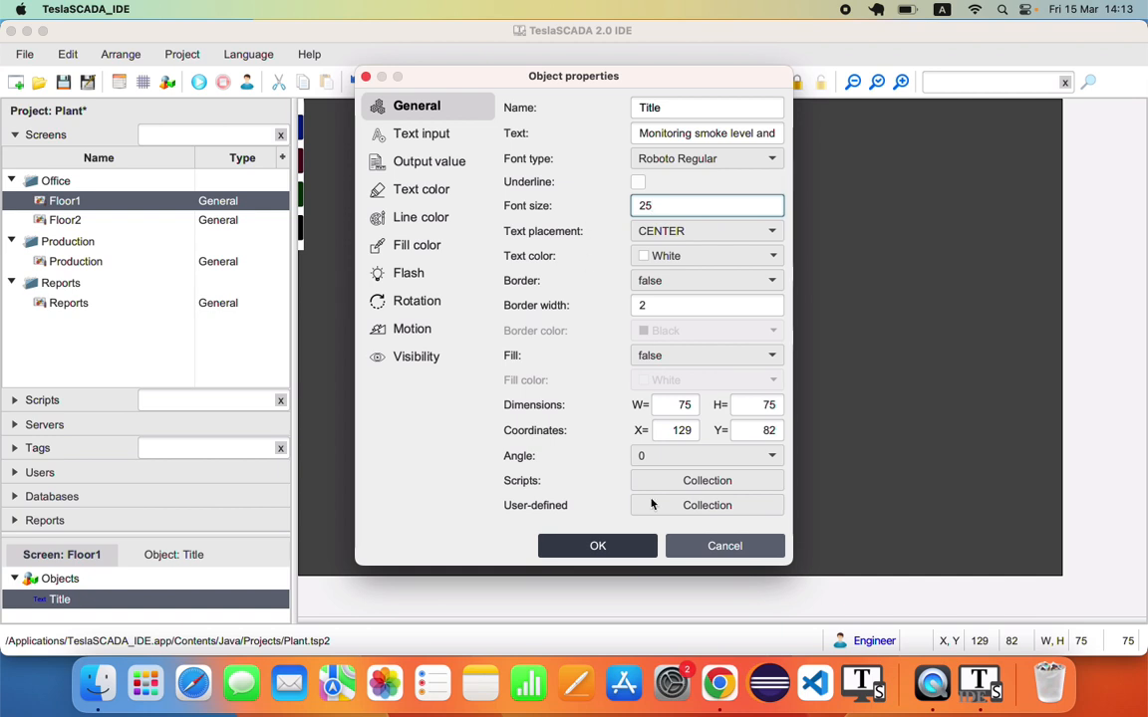
{"action": "left_click", "coordinate": [638, 546]}
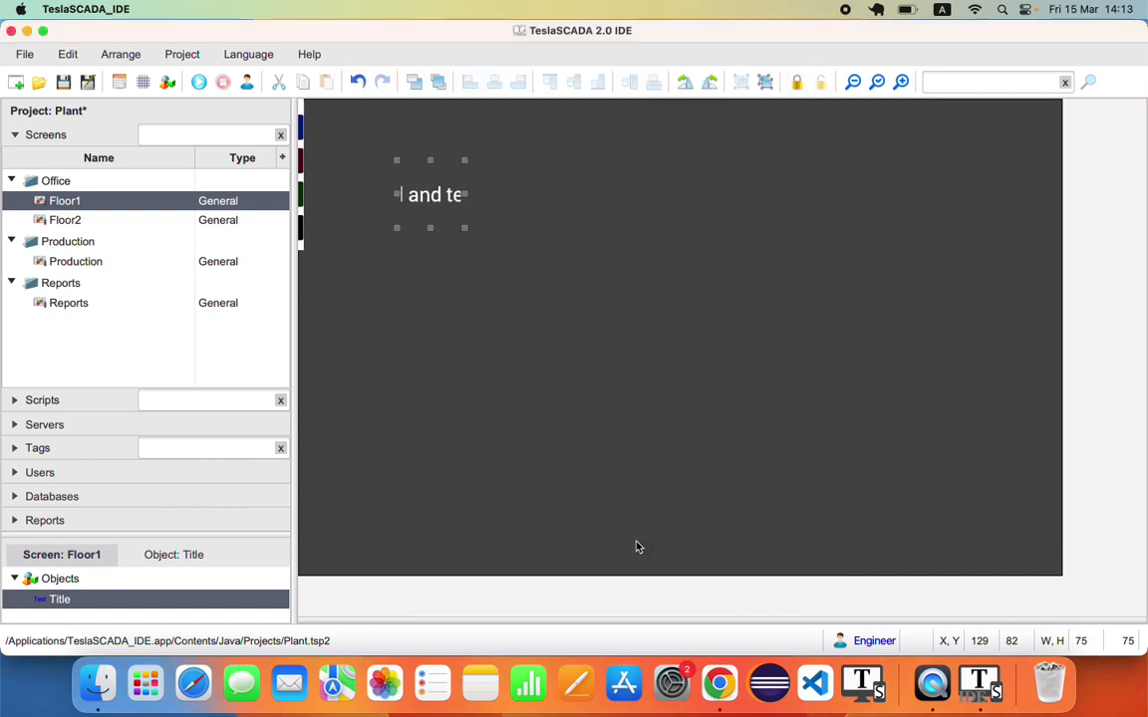
Turn on snapping to the grid for the Floor1 screen and accept a grid step of 10
{"action": "left_click", "coordinate": [144, 84]}
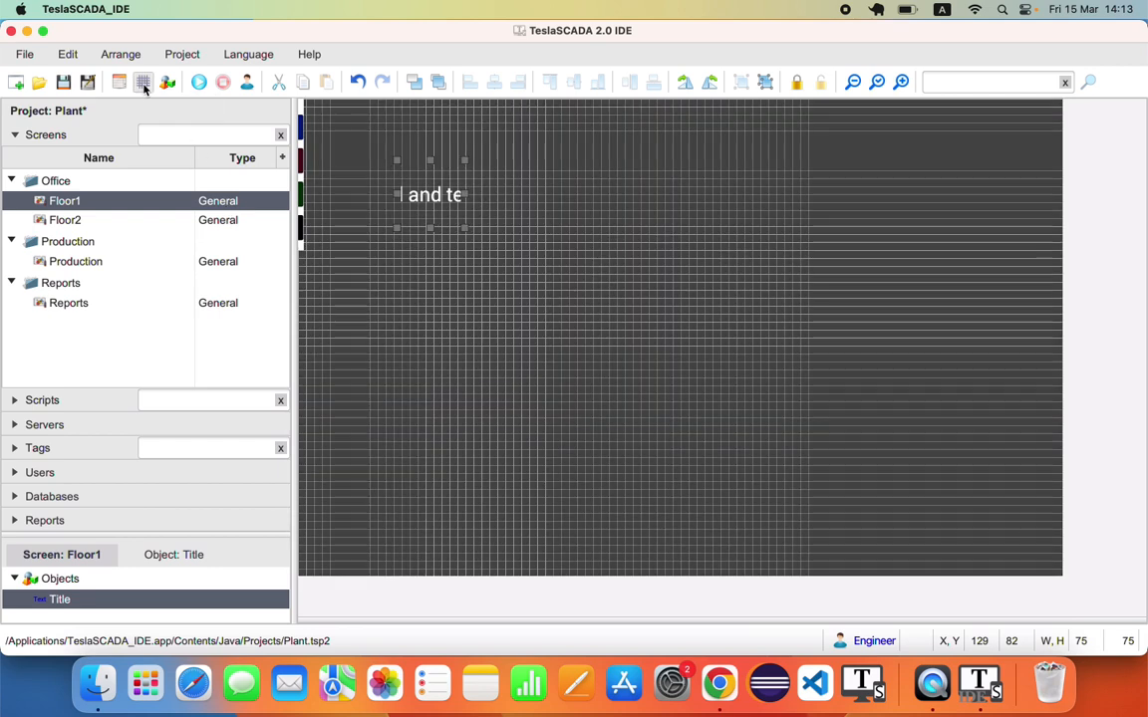
{"action": "left_click", "coordinate": [121, 54]}
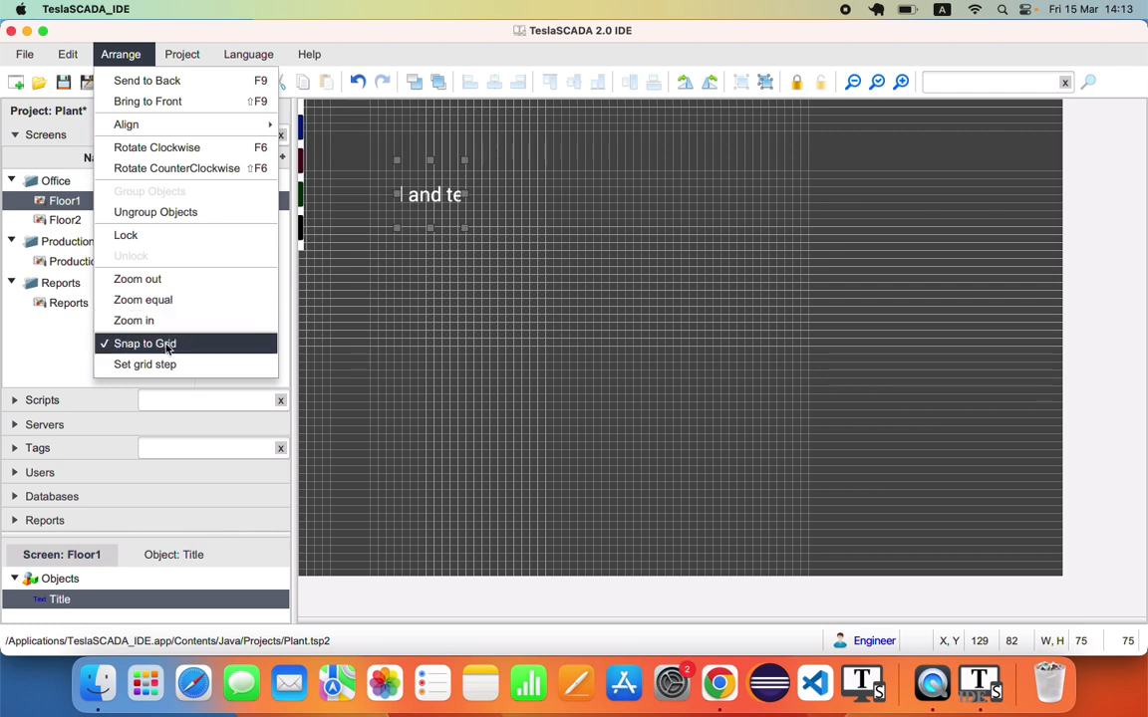
{"action": "left_click", "coordinate": [173, 365]}
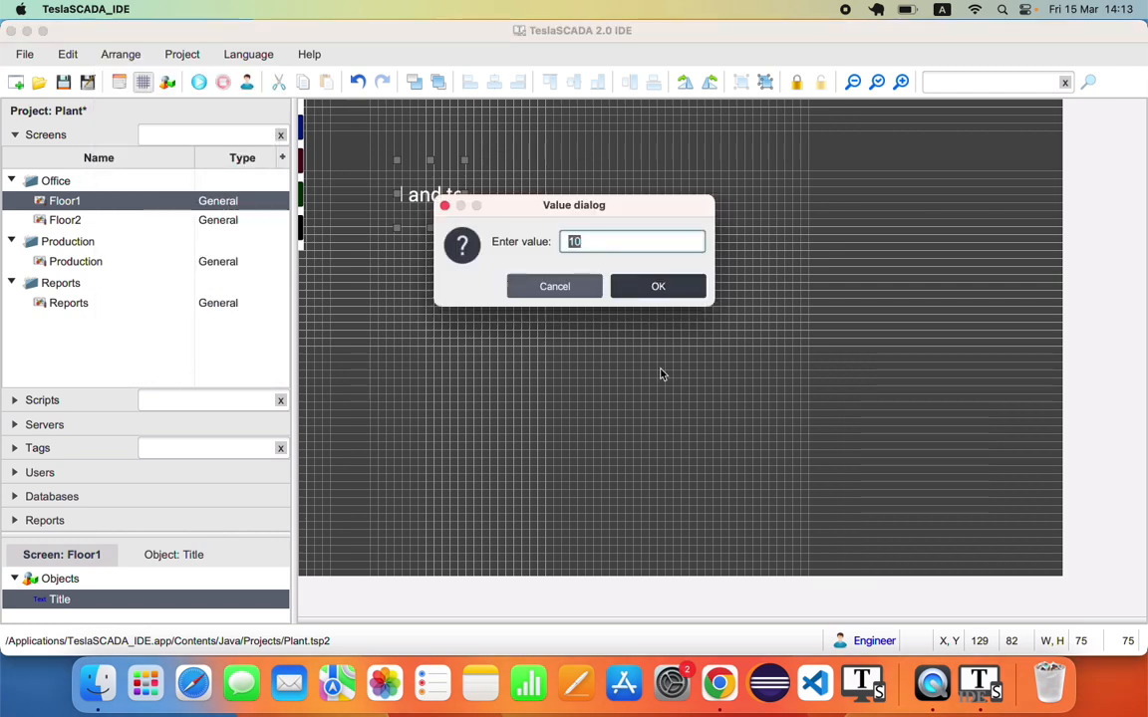
{"action": "key", "text": "Return"}
Move the Title object along the grid to X 80, Y -10
{"action": "left_click_drag", "start_coordinate": [432, 176], "coordinate": [444, 169]}
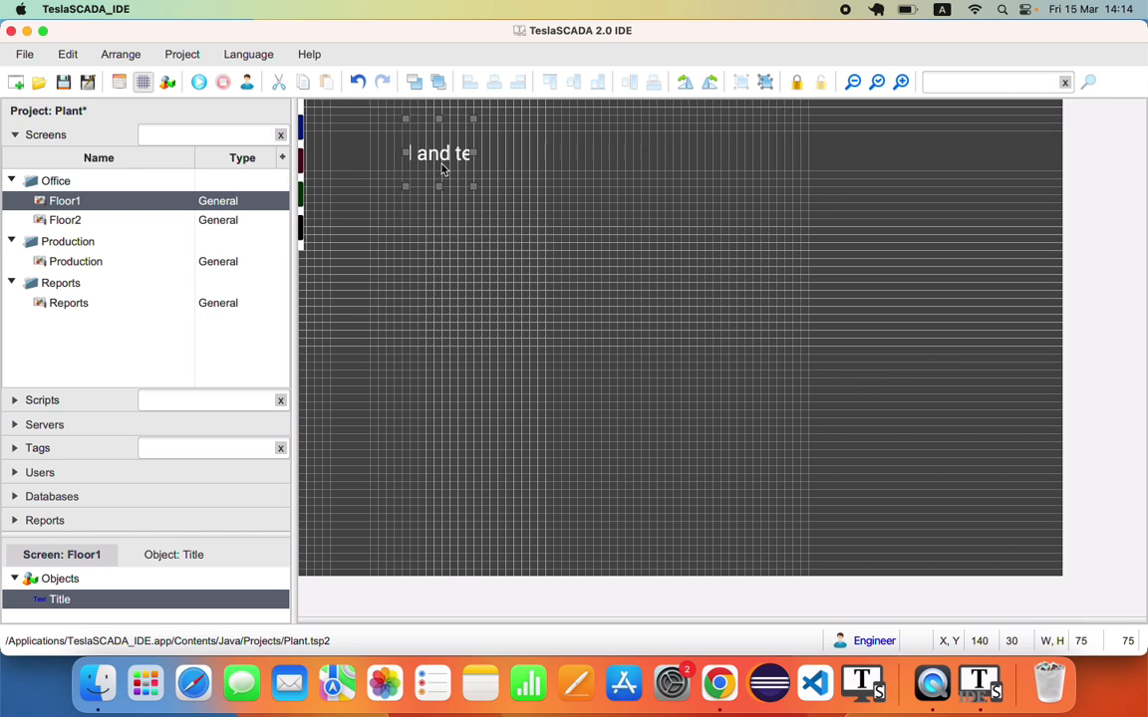
{"action": "key", "text": "Right"}
{"action": "key", "text": "Right"}
{"action": "key", "text": "Right"}
{"action": "key", "text": "Right"}
{"action": "key", "text": "Right"}
{"action": "key", "text": "Left"}
{"action": "key", "text": "Left"}
{"action": "key", "text": "Left"}
{"action": "key", "text": "Left"}
{"action": "key", "text": "Left"}
{"action": "key", "text": "Left"}
{"action": "key", "text": "Left"}
{"action": "key", "text": "Left"}
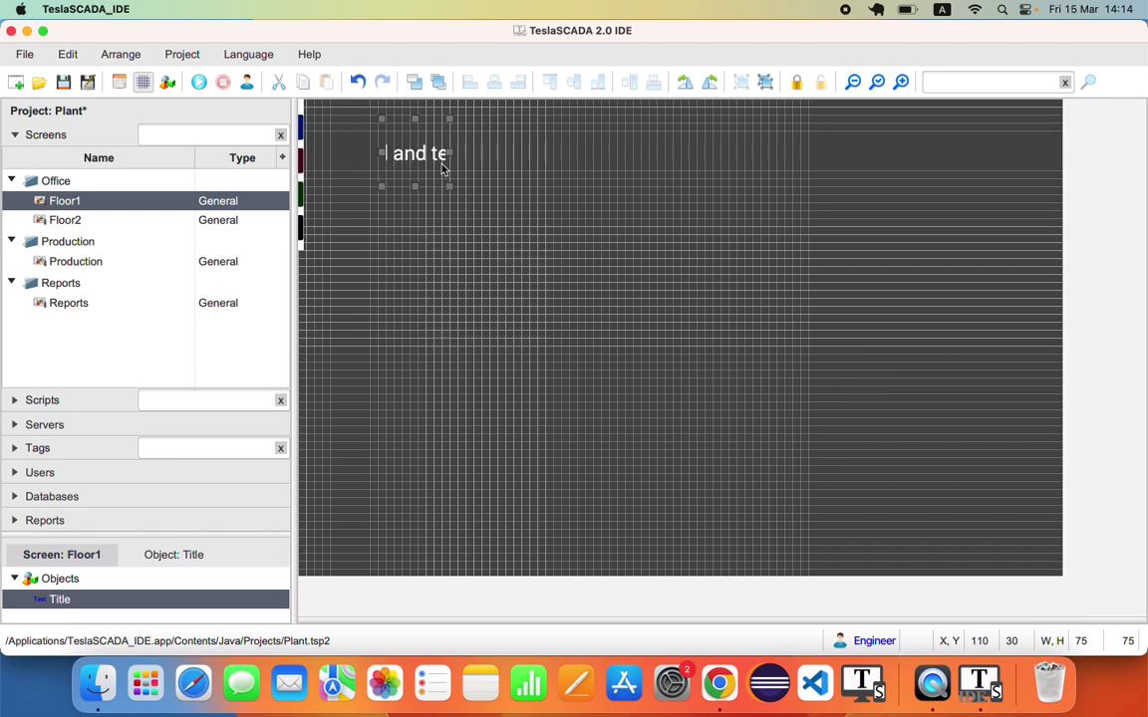
{"action": "key", "text": "Left"}
{"action": "key", "text": "Left"}
{"action": "key", "text": "Left"}
{"action": "key", "text": "Up"}
{"action": "key", "text": "Up"}
{"action": "key", "text": "Up"}
{"action": "key", "text": "Up"}
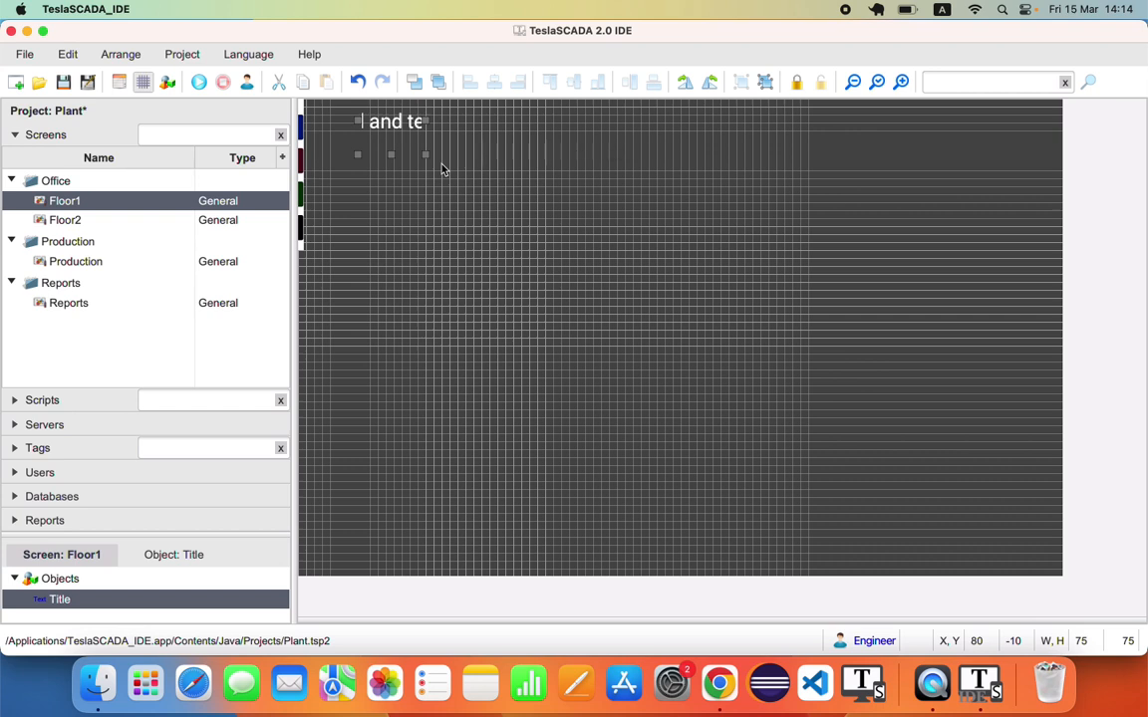
Widen the Title object to 855 in grid-independent increments so its whole text fits
{"action": "key", "text": "shift+Right"}
{"action": "key", "text": "shift+Right"}
{"action": "key", "text": "shift+Right"}
{"action": "key", "text": "shift+Right"}
{"action": "key", "text": "shift+Right"}
{"action": "key", "text": "shift+Right"}
{"action": "key", "text": "shift+Right"}
{"action": "key", "text": "shift+Right"}
{"action": "key", "text": "shift+Right"}
{"action": "key", "text": "shift+Right"}
{"action": "key", "text": "shift+Right"}
{"action": "key", "text": "shift+Right"}
{"action": "key", "text": "shift+Right"}
{"action": "key", "text": "shift+Right"}
{"action": "key", "text": "shift+Right"}
{"action": "key", "text": "shift+Right"}
{"action": "key", "text": "shift+Right"}
{"action": "key", "text": "shift+Right"}
{"action": "key", "text": "shift+Right"}
{"action": "key", "text": "shift+Right"}
{"action": "key", "text": "shift+Right"}
{"action": "key", "text": "shift+Right"}
{"action": "key", "text": "shift+Right"}
{"action": "key", "text": "shift+Right"}
{"action": "key", "text": "shift+Right"}
{"action": "key", "text": "shift+Right"}
{"action": "key", "text": "shift+Right"}
{"action": "key", "text": "shift+Right"}
{"action": "key", "text": "shift+Right"}
{"action": "key", "text": "shift+Right"}
{"action": "key", "text": "shift+Right"}
{"action": "key", "text": "shift+Right"}
{"action": "key", "text": "shift+Right"}
{"action": "key", "text": "shift+Right"}
{"action": "key", "text": "shift+Right"}
{"action": "key", "text": "shift+Right"}
{"action": "key", "text": "shift+Right"}
{"action": "key", "text": "shift+Right"}
{"action": "key", "text": "shift+Right"}
{"action": "key", "text": "shift+Right"}
{"action": "key", "text": "shift+Right"}
{"action": "key", "text": "shift+Right"}
{"action": "key", "text": "shift+Right"}
{"action": "key", "text": "shift+Right"}
{"action": "key", "text": "shift+Right"}
{"action": "key", "text": "shift+Right"}
{"action": "key", "text": "shift+Right"}
{"action": "key", "text": "shift+Right"}
{"action": "key", "text": "shift+Right"}
{"action": "key", "text": "shift+Right"}
{"action": "key", "text": "shift+Right"}
{"action": "key", "text": "shift+Right"}
{"action": "key", "text": "shift+Right"}
{"action": "key", "text": "shift+Right"}
{"action": "key", "text": "shift+Right"}
{"action": "key", "text": "shift+Right"}
{"action": "key", "text": "shift+Right"}
{"action": "key", "text": "shift+Right"}
{"action": "key", "text": "shift+Right"}
{"action": "key", "text": "shift+Right"}
{"action": "key", "text": "shift+Right"}
{"action": "key", "text": "shift+Right"}
{"action": "key", "text": "shift+Right"}
{"action": "key", "text": "shift+Right"}
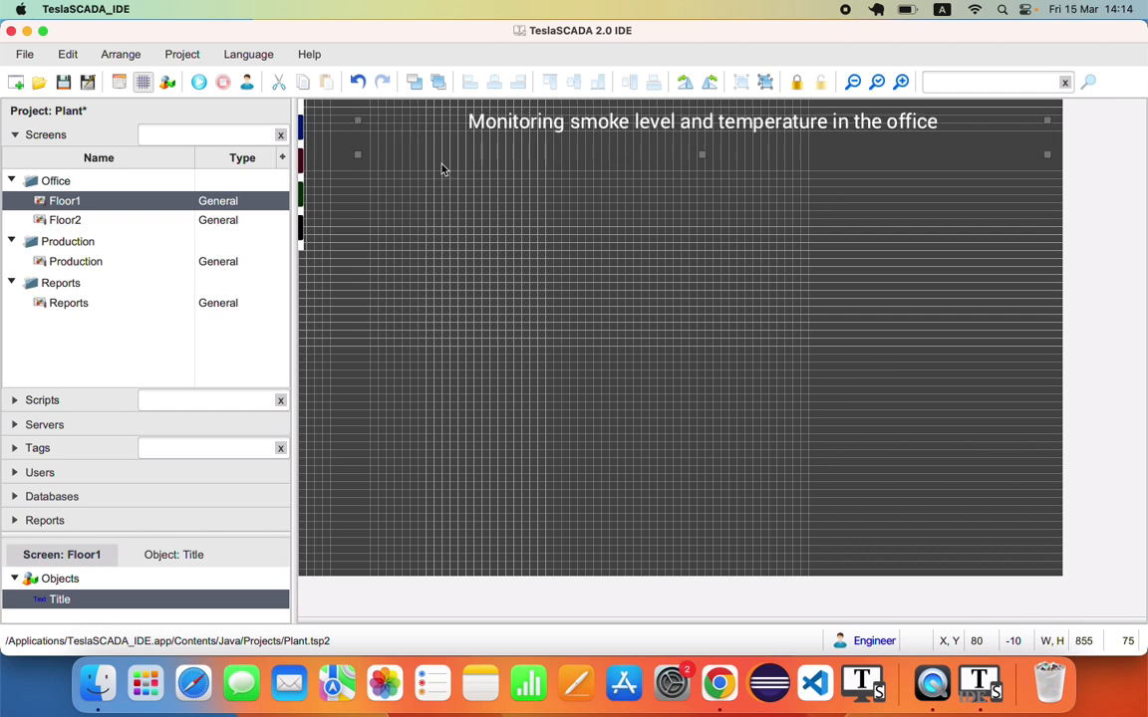
Place the Title object at X 0, Y 0 and set its dimensions to 959 wide by 40 high
{"action": "left_click", "coordinate": [441, 164]}
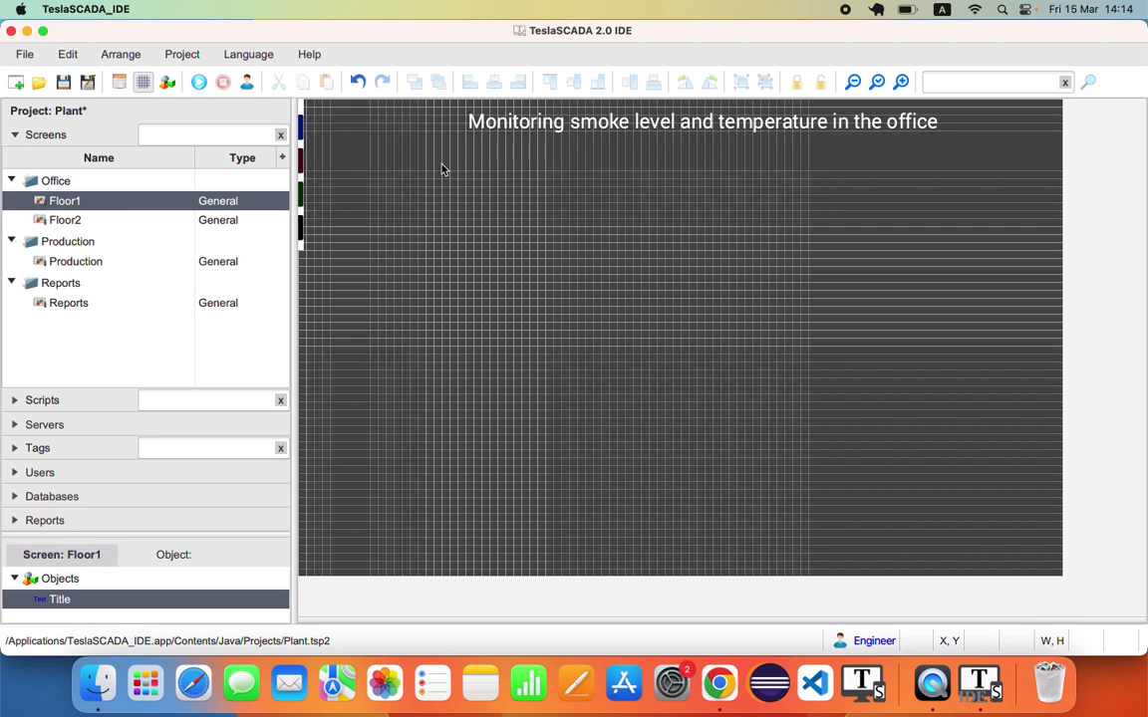
{"action": "double_click", "coordinate": [470, 130]}
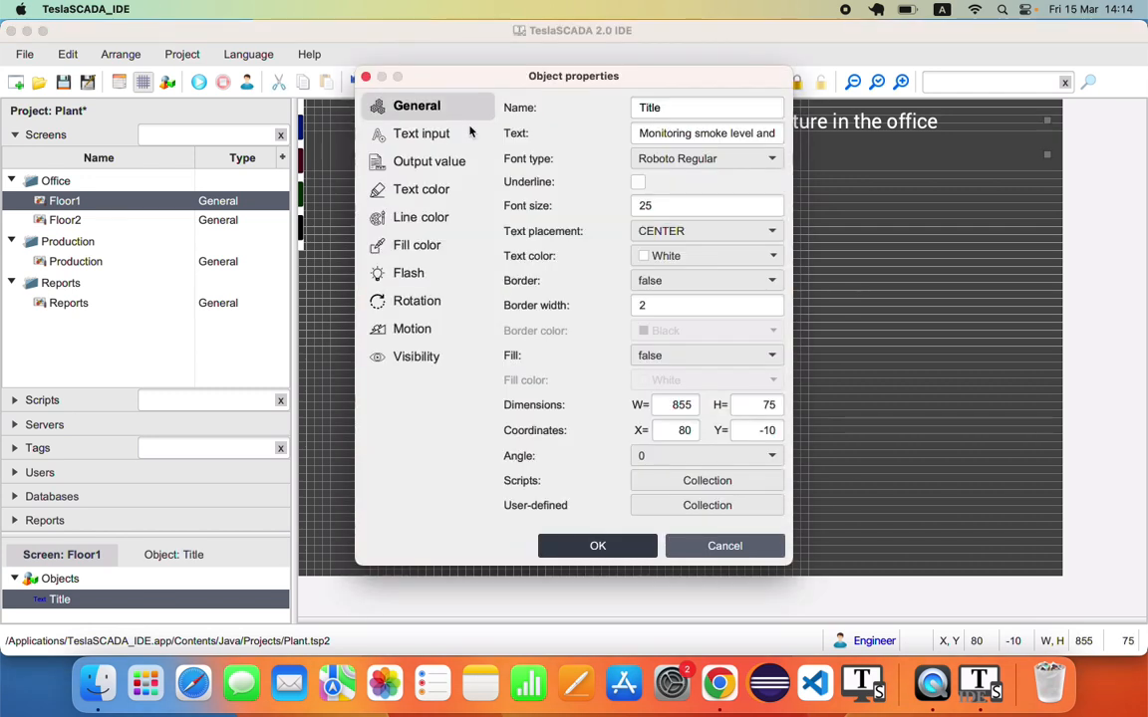
{"action": "double_click", "coordinate": [683, 430]}
{"action": "type", "text": "0"}
{"action": "key", "text": "Tab"}
{"action": "type", "text": "0"}
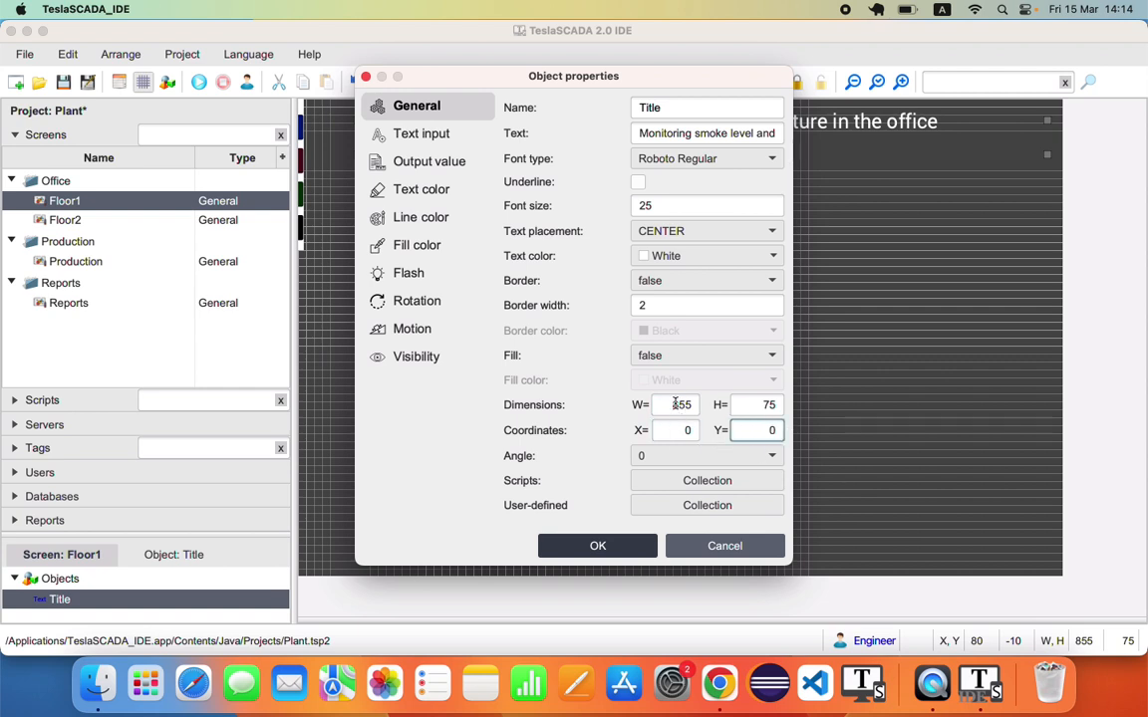
{"action": "double_click", "coordinate": [680, 405]}
{"action": "type", "text": "959"}
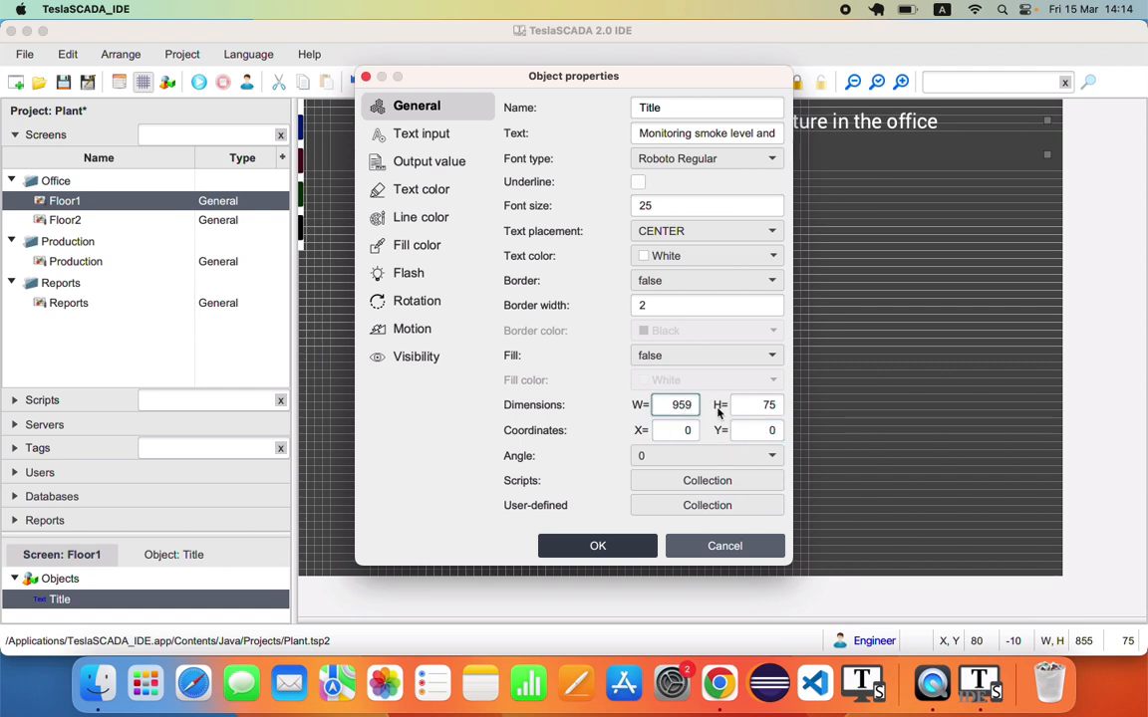
{"action": "double_click", "coordinate": [767, 404]}
{"action": "type", "text": "40"}
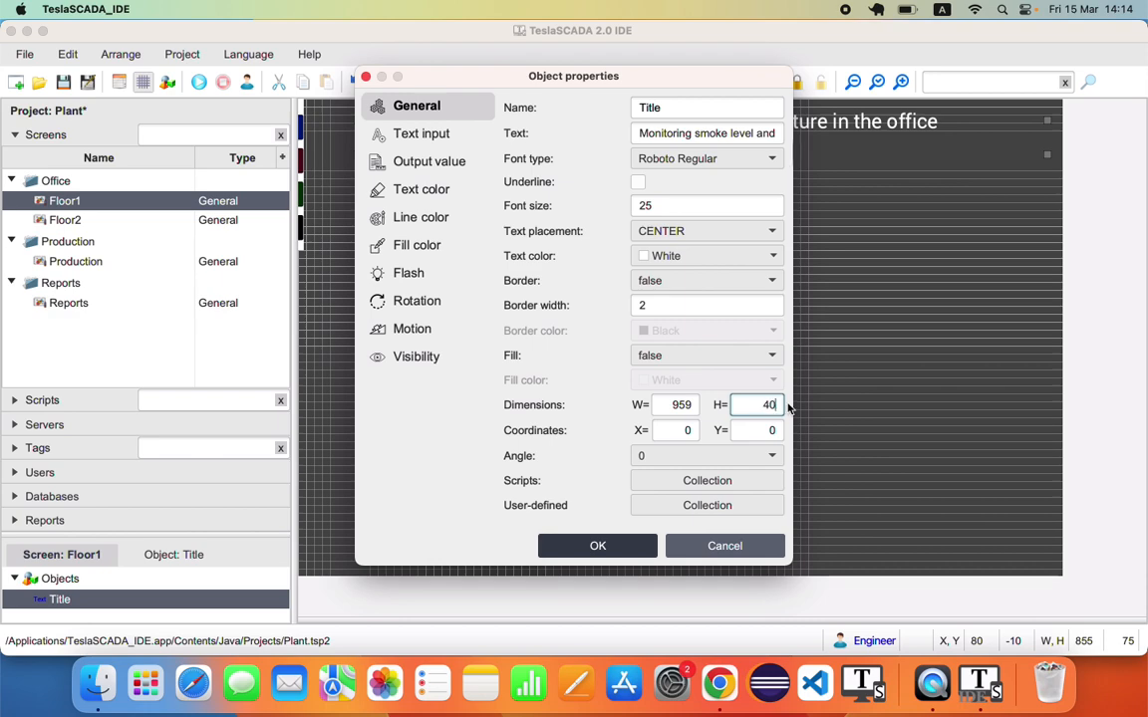
{"action": "left_click", "coordinate": [597, 545]}
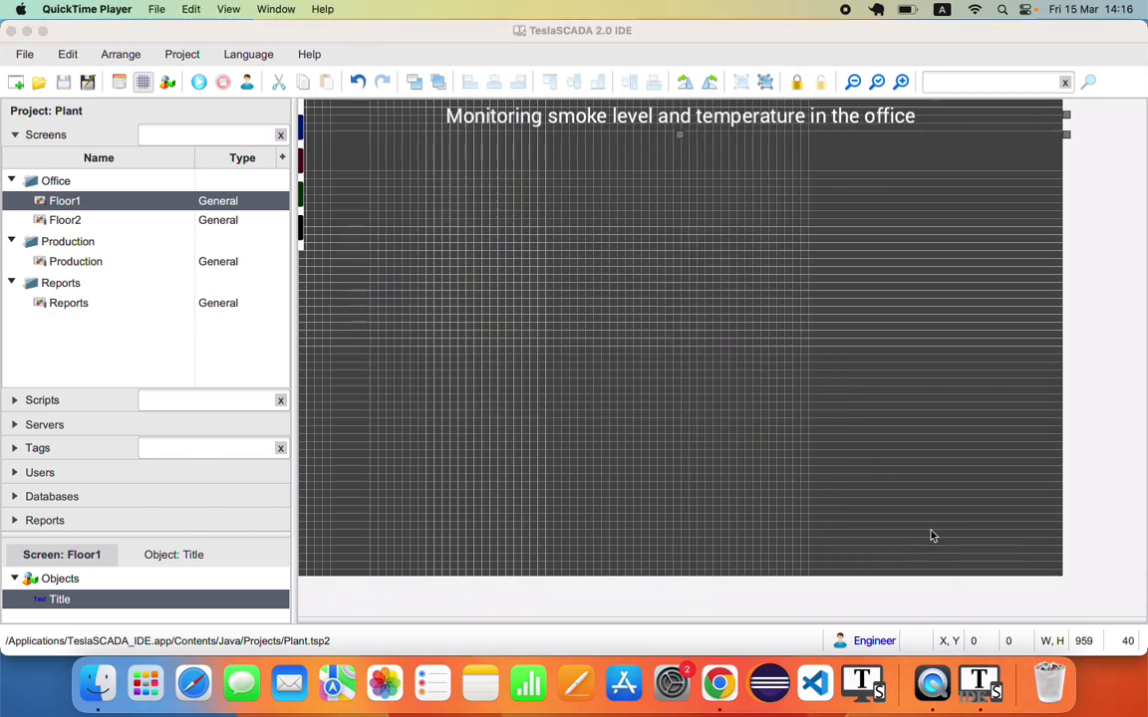
Add a new Text/EditField object to the Floor1 screen at X 80, Y 60, below the title
{"action": "right_click", "coordinate": [596, 359]}
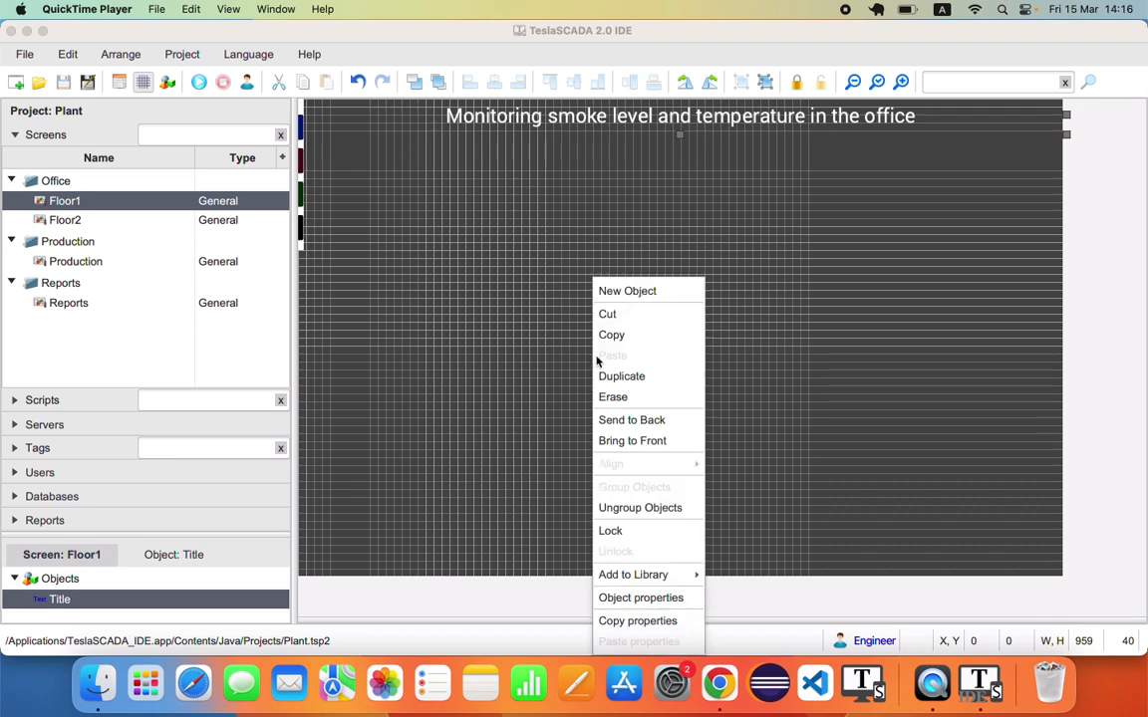
{"action": "left_click", "coordinate": [613, 292]}
{"action": "left_click", "coordinate": [498, 251]}
{"action": "left_click", "coordinate": [726, 545]}
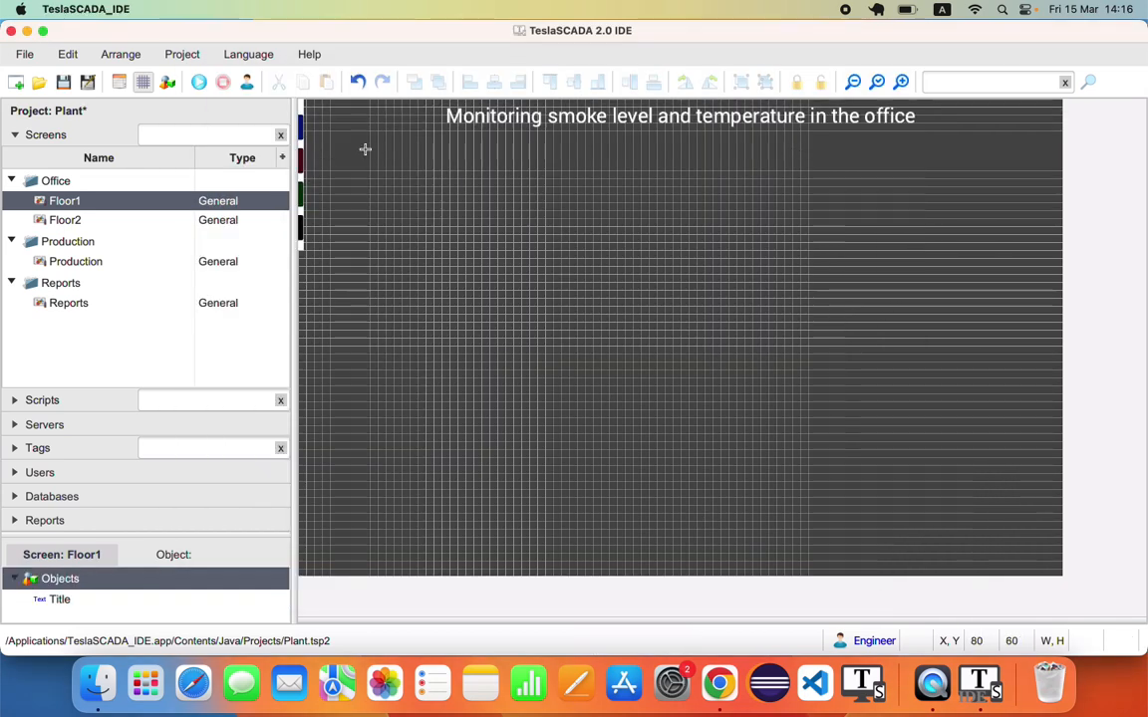
{"action": "left_click", "coordinate": [363, 145]}
Name the new text object ROOM1 and set its text to "Room 101"
{"action": "double_click", "coordinate": [381, 178]}
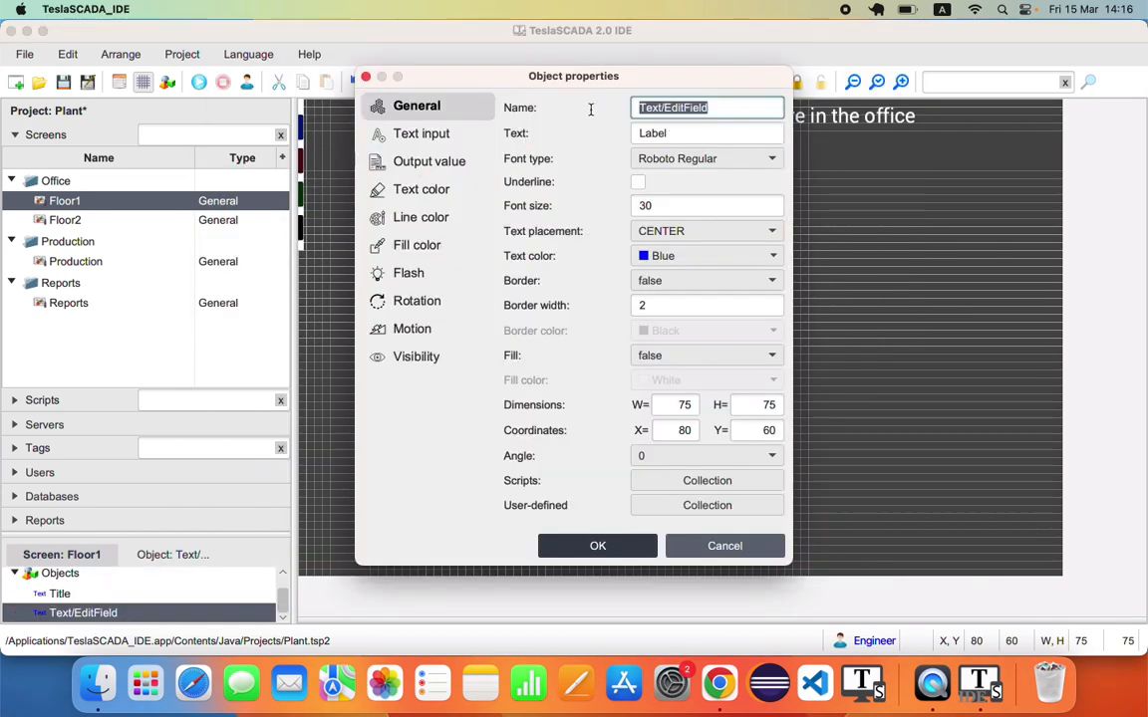
{"action": "type", "text": "ROO"}
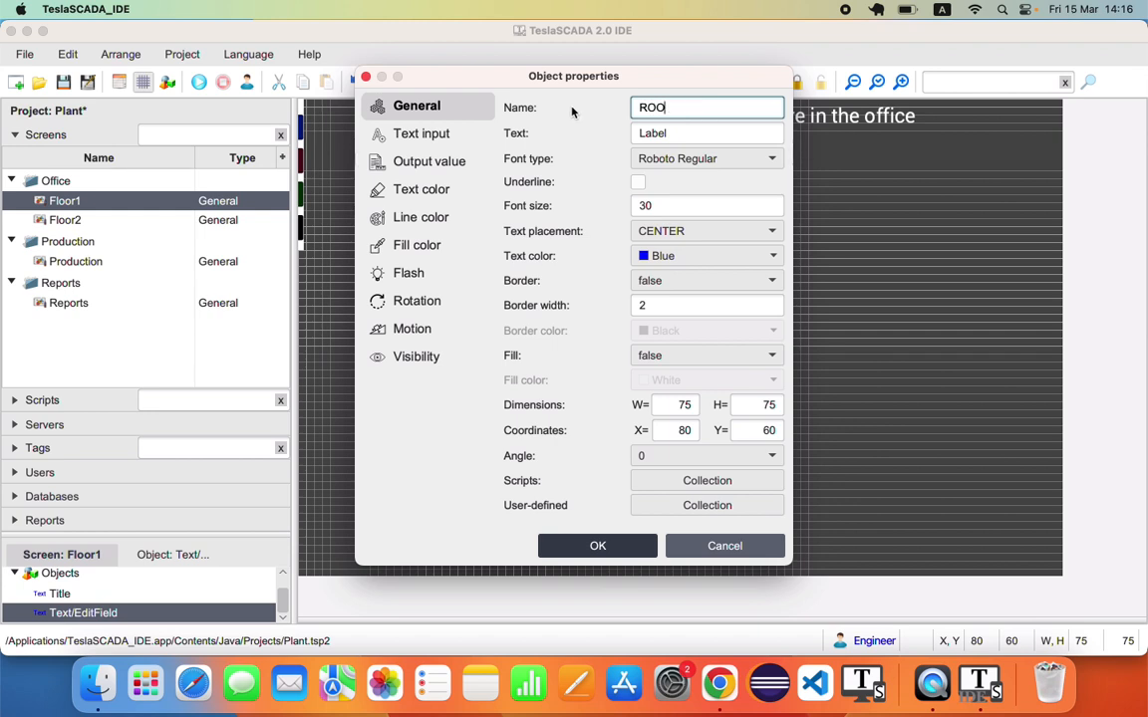
{"action": "type", "text": "M1"}
{"action": "key", "text": "Tab"}
{"action": "type", "text": "Room 101"}
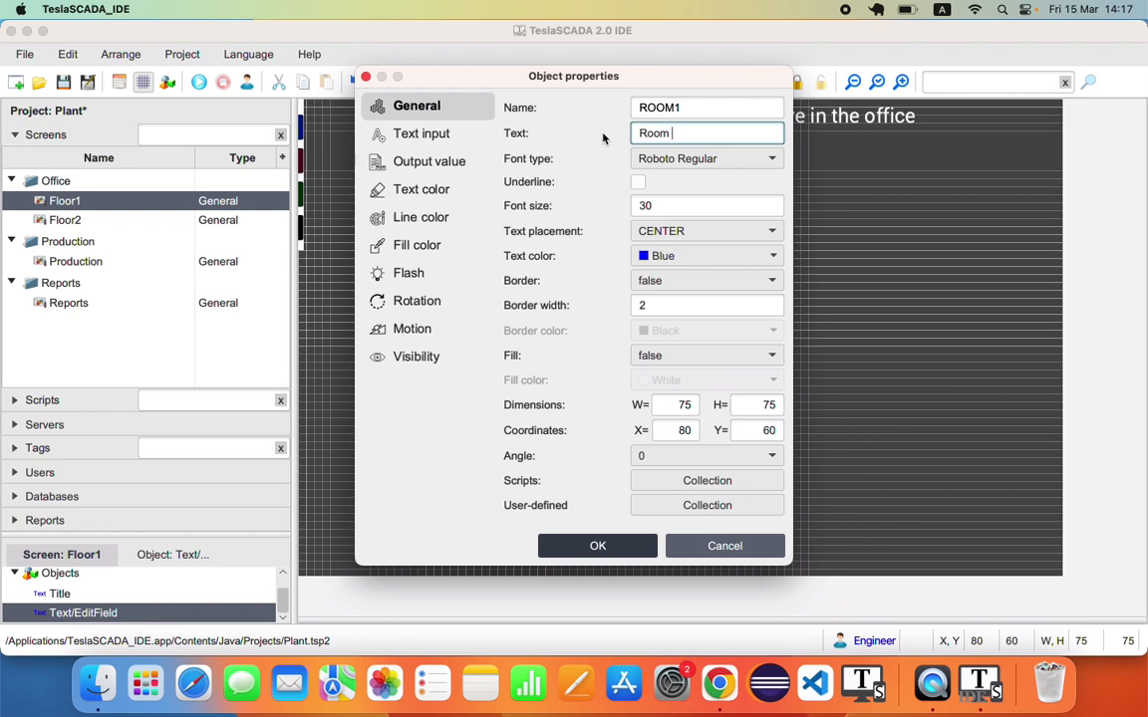
Format the ROOM1 text in Roboto Bold, font size 20, with a White text color
{"action": "left_click", "coordinate": [682, 159]}
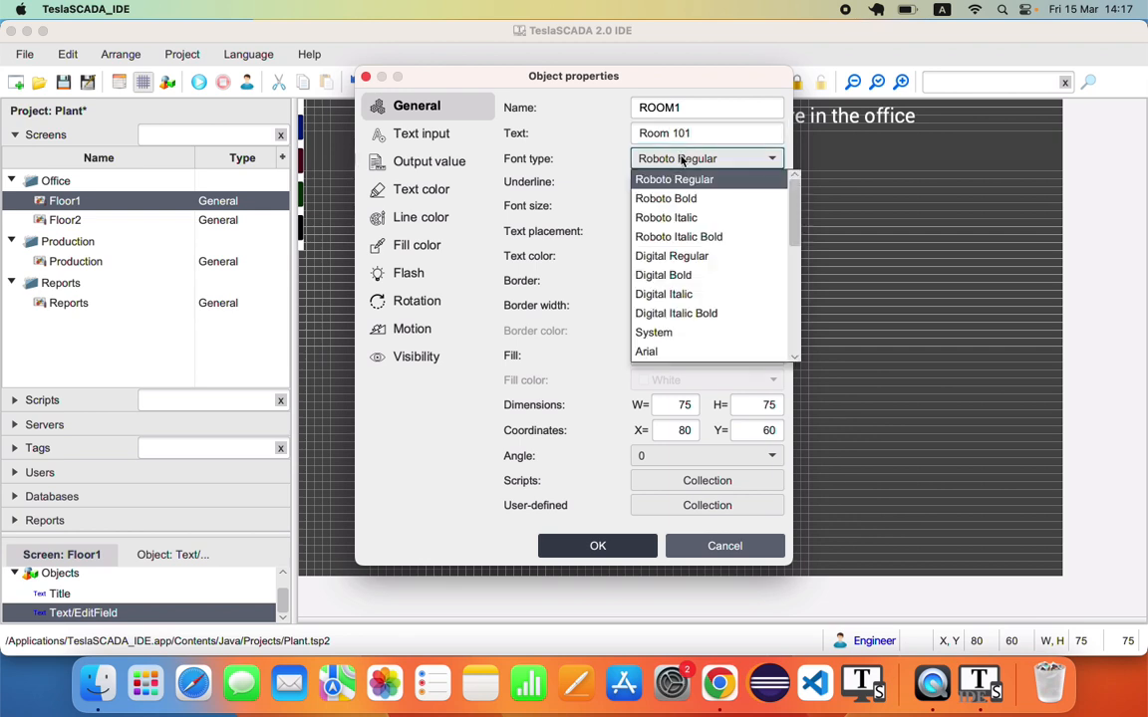
{"action": "key", "text": "Down"}
{"action": "key", "text": "Return"}
{"action": "key", "text": "Tab"}
{"action": "type", "text": "20"}
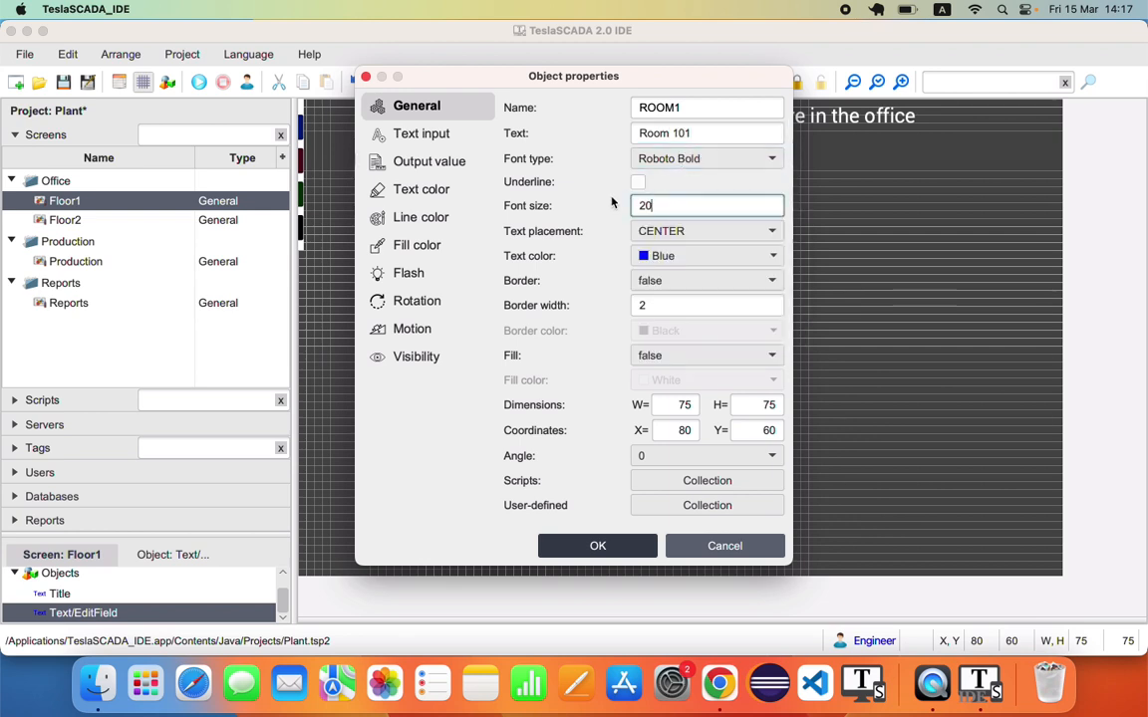
{"action": "left_click", "coordinate": [672, 254]}
{"action": "left_click", "coordinate": [651, 285]}
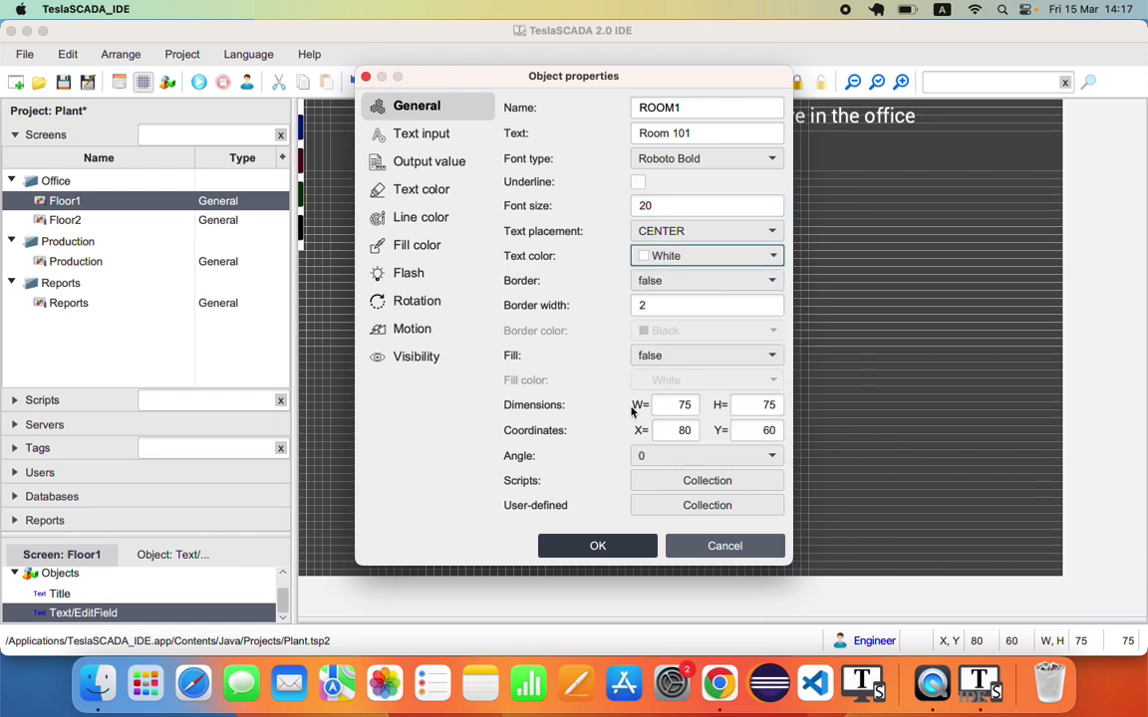
Set the ROOM1 object's dimensions to 140 wide by 20 high and underline its text
{"action": "double_click", "coordinate": [684, 405]}
{"action": "type", "text": "14"}
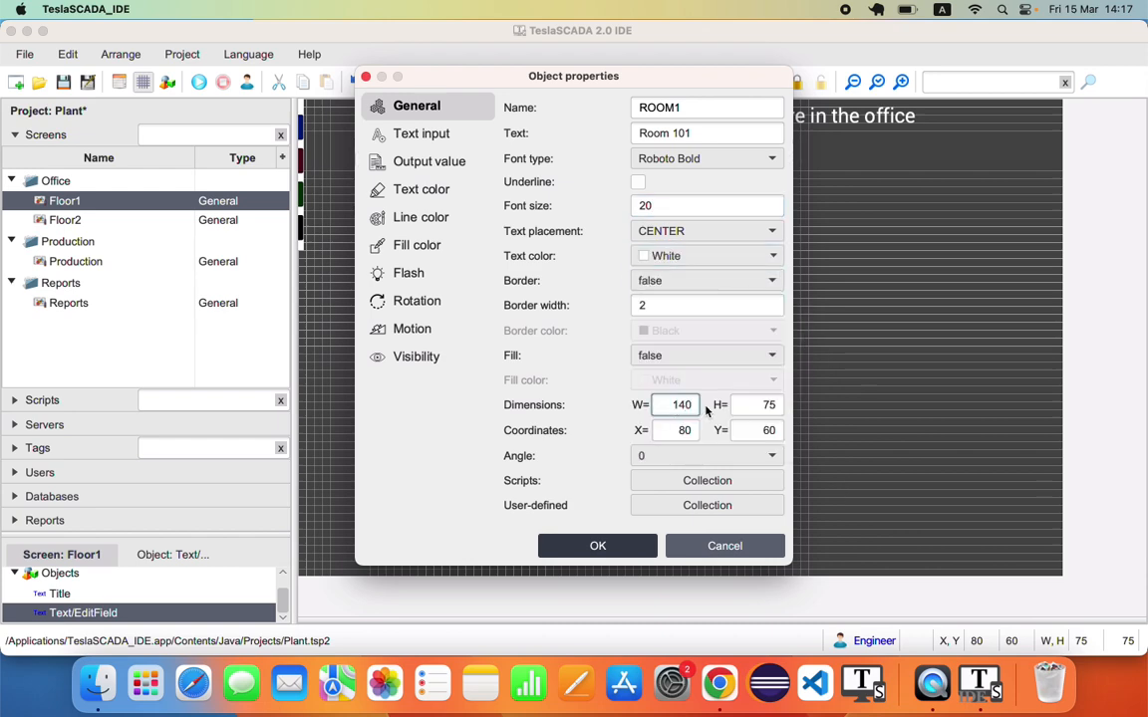
{"action": "type", "text": "0"}
{"action": "double_click", "coordinate": [783, 406]}
{"action": "type", "text": "20"}
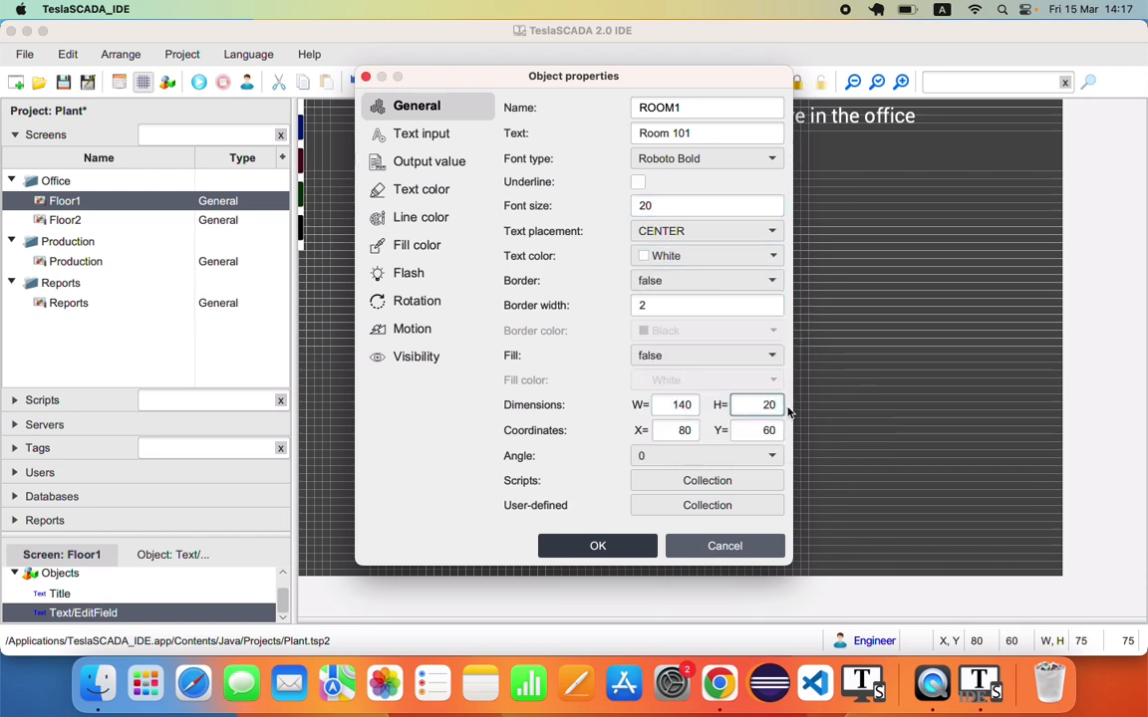
{"action": "left_click", "coordinate": [646, 545]}
{"action": "double_click", "coordinate": [399, 163]}
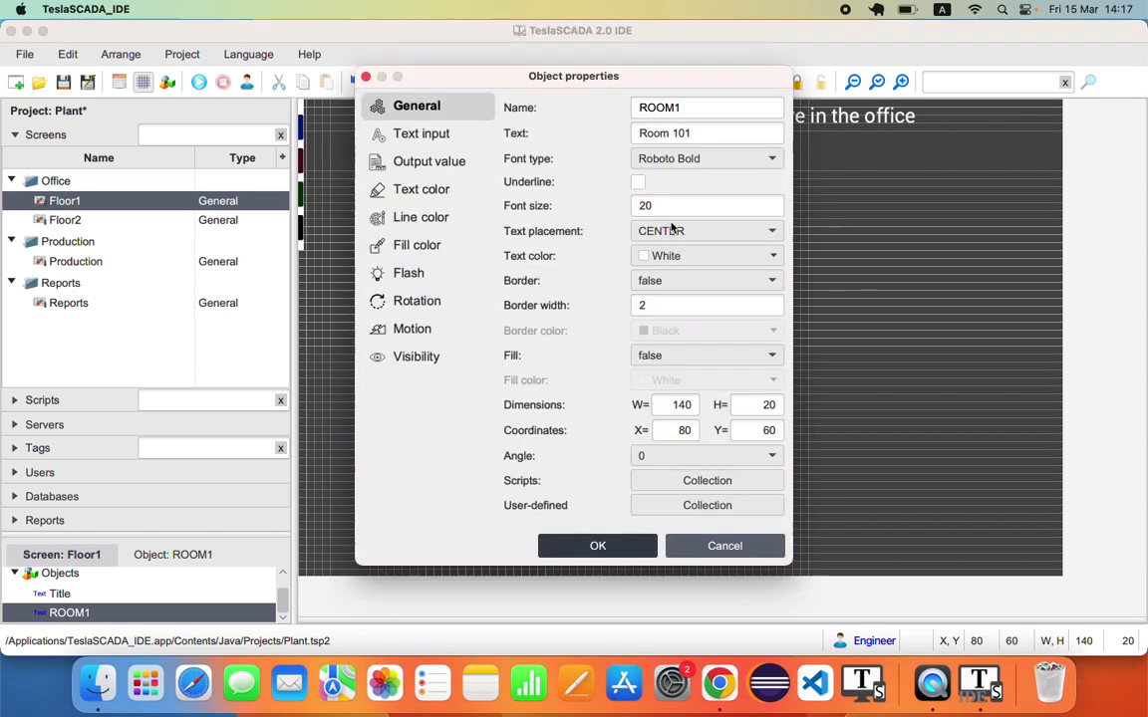
{"action": "left_click", "coordinate": [637, 181]}
{"action": "left_click", "coordinate": [608, 545]}
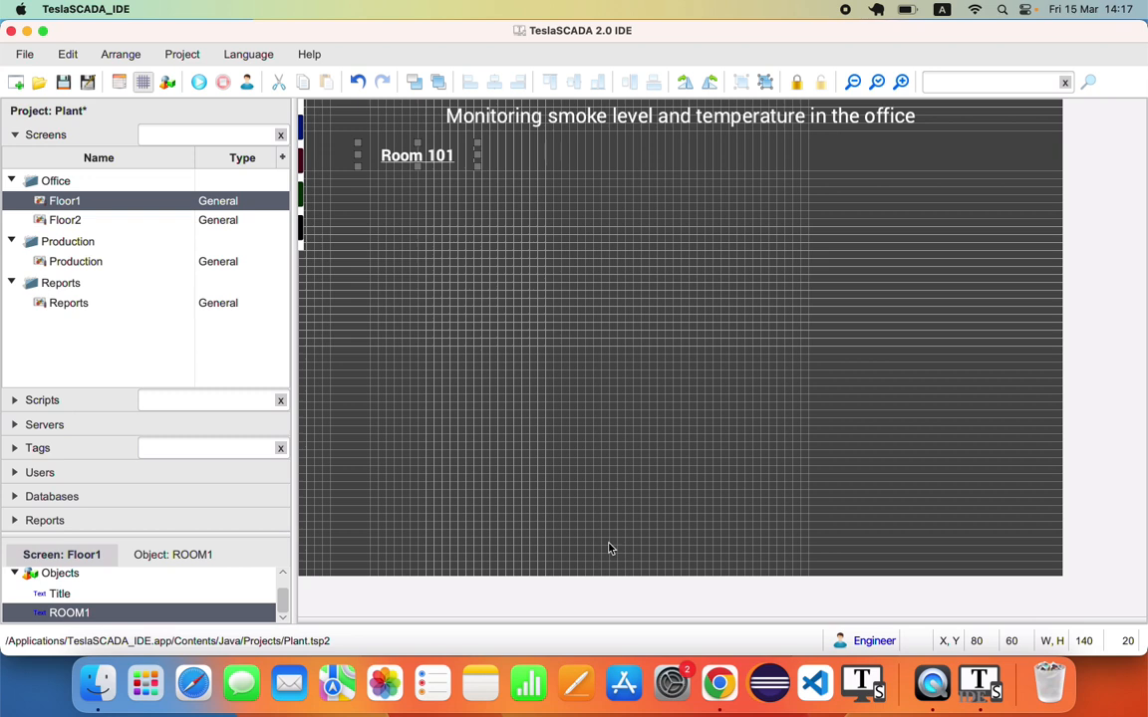
Copy the ROOM1 object, paste it on Floor1, and move the copy to X 80, Y 100
{"action": "right_click", "coordinate": [399, 159]}
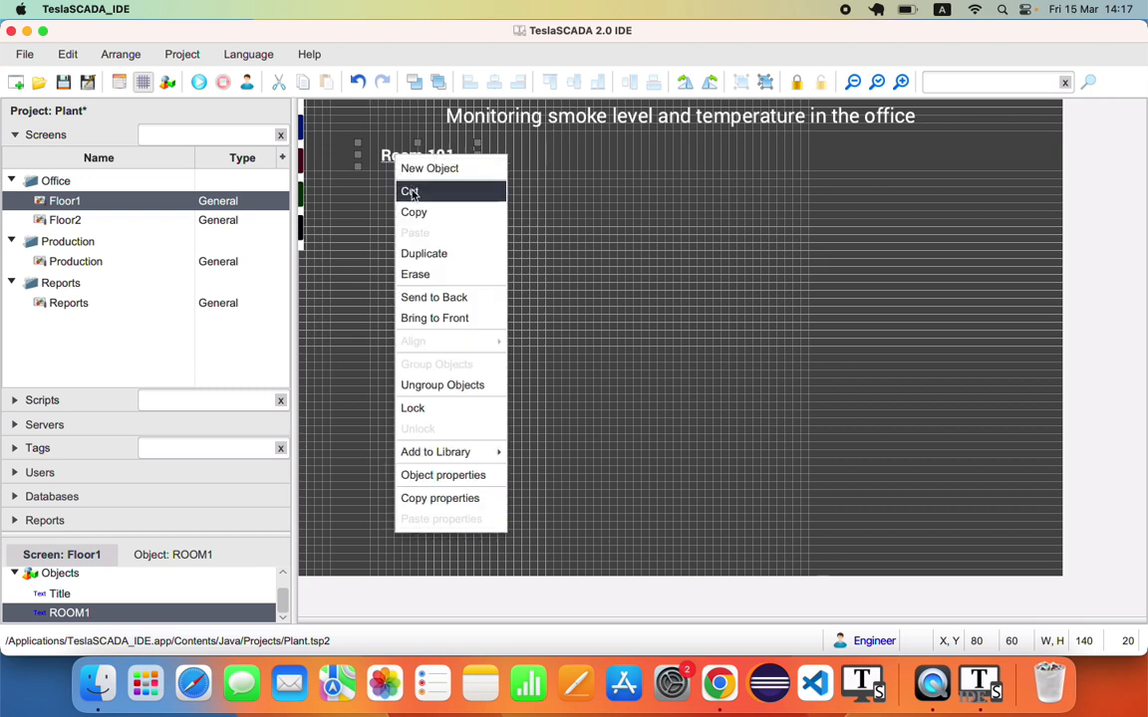
{"action": "left_click", "coordinate": [417, 212]}
{"action": "right_click", "coordinate": [420, 213]}
{"action": "left_click", "coordinate": [447, 290]}
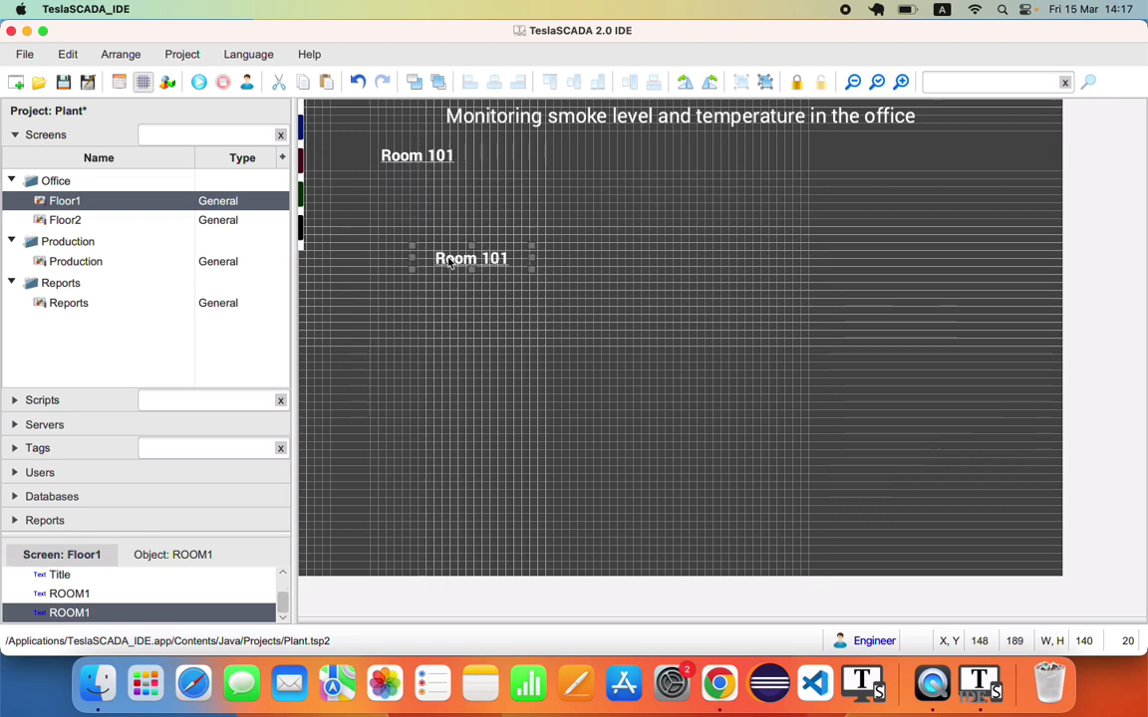
{"action": "left_click_drag", "start_coordinate": [460, 264], "coordinate": [406, 196]}
Rename the copied text object Smoke1 and copy that name into its text
{"action": "double_click", "coordinate": [406, 195]}
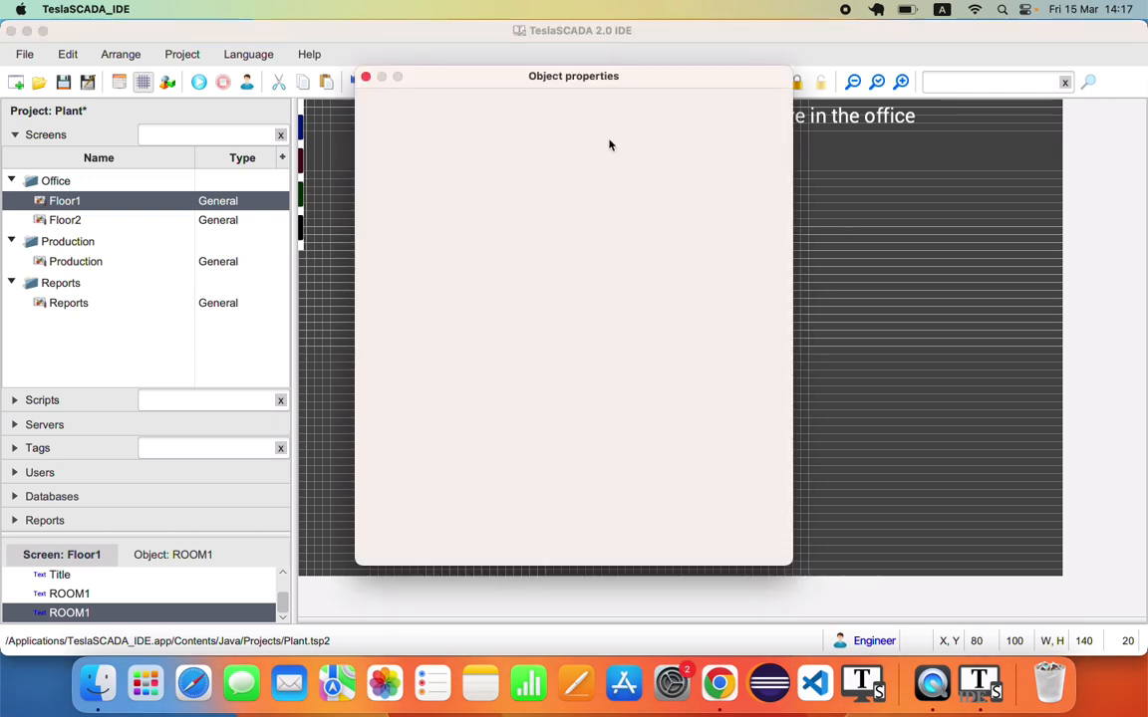
{"action": "double_click", "coordinate": [652, 108]}
{"action": "type", "text": "Sm"}
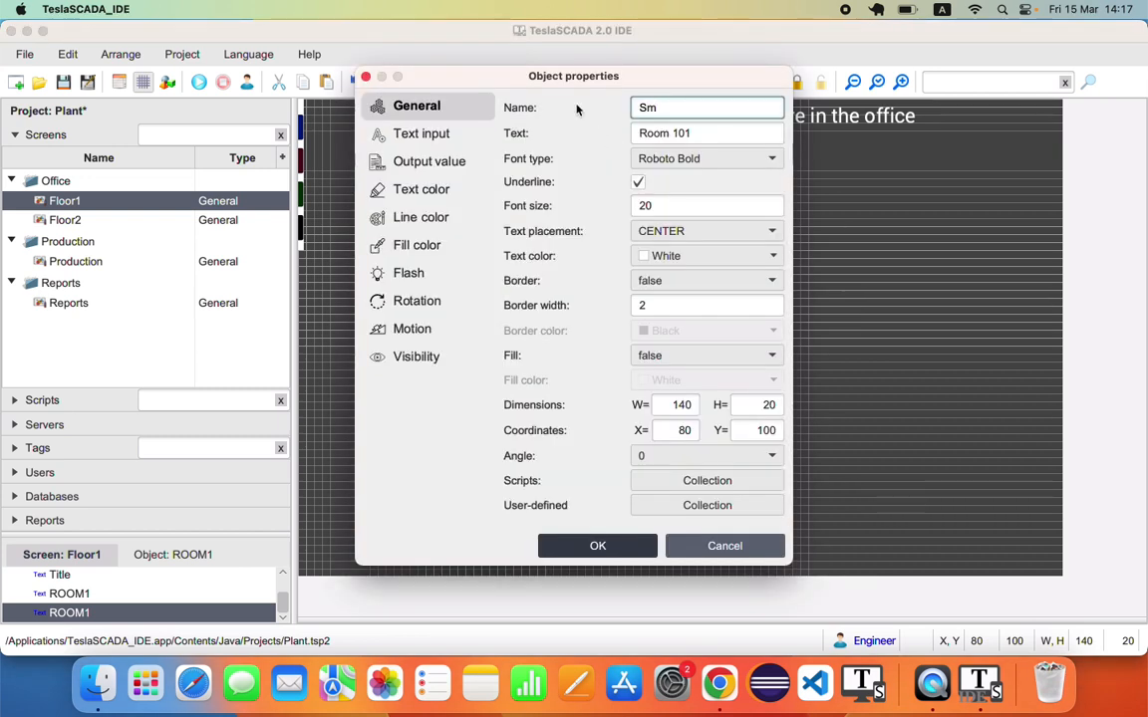
{"action": "type", "text": "oke1"}
{"action": "left_click_drag", "start_coordinate": [686, 111], "coordinate": [587, 116]}
{"action": "key", "text": "super+c"}
{"action": "left_click_drag", "start_coordinate": [694, 137], "coordinate": [585, 132]}
{"action": "key", "text": "super+v"}
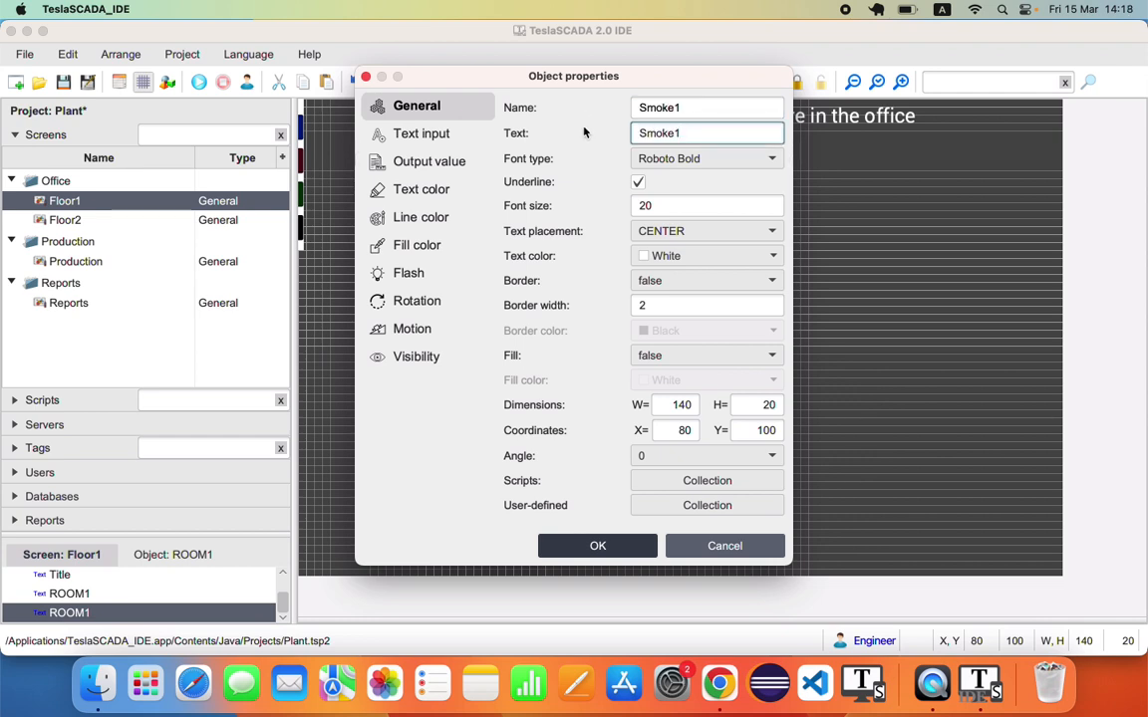
Change the label's text to Smoke in Roboto Regular, font size 12, without underline
{"action": "key", "text": "BackSpace"}
{"action": "left_click", "coordinate": [706, 159]}
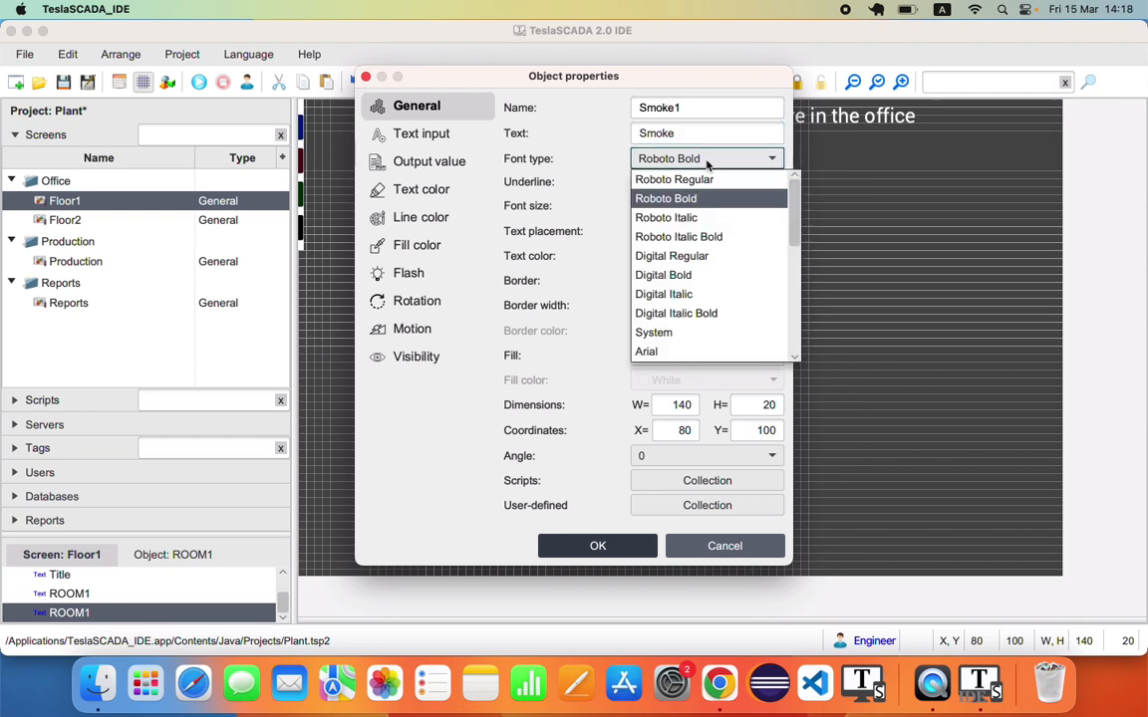
{"action": "left_click", "coordinate": [637, 180]}
{"action": "key", "text": "Tab"}
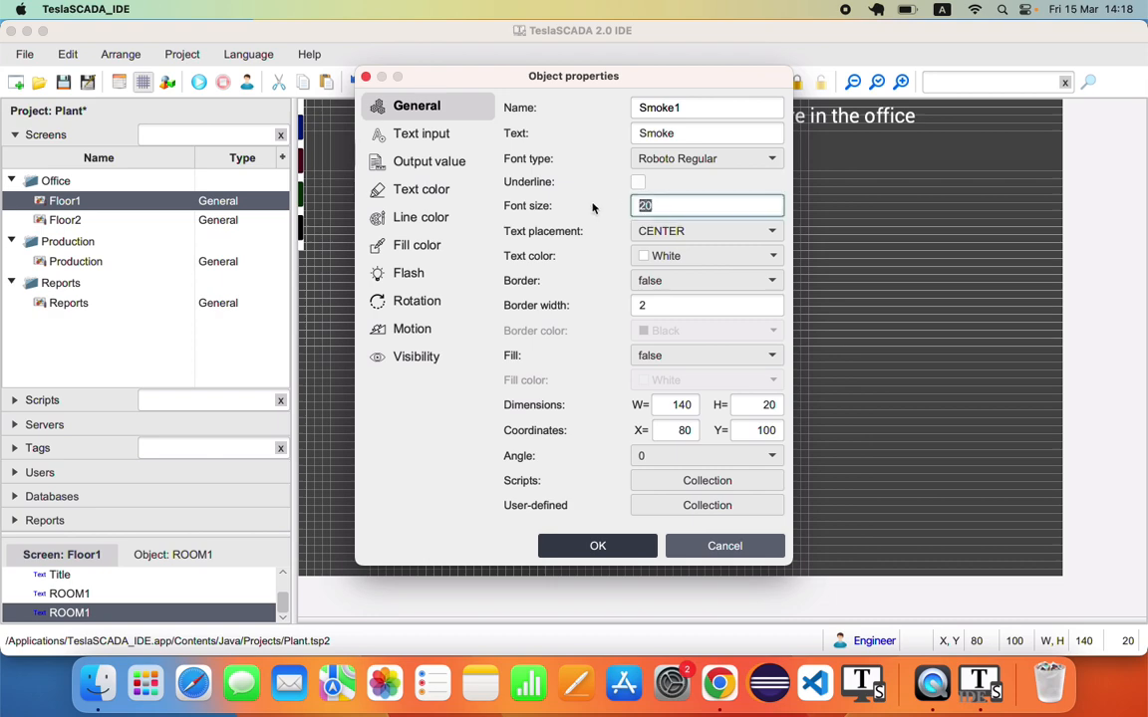
{"action": "type", "text": "12"}
Set the Smoke1 label's dimensions to 86 wide by 12 high and apply the properties
{"action": "double_click", "coordinate": [697, 404]}
{"action": "type", "text": "86"}
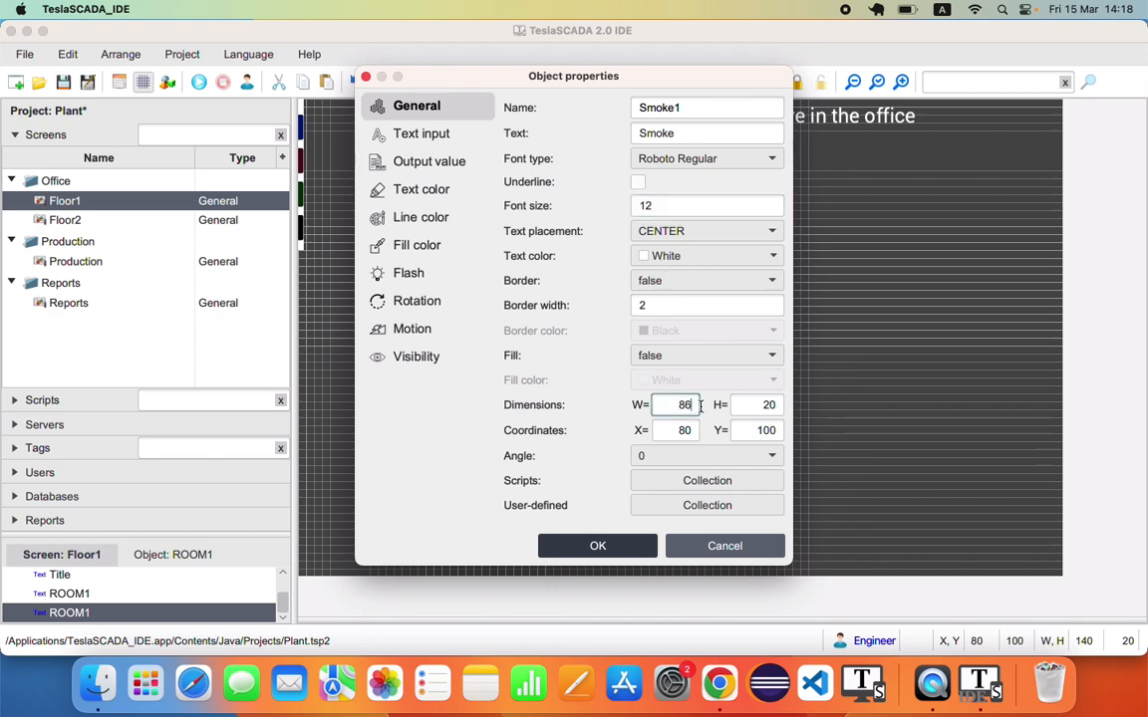
{"action": "key", "text": "Tab"}
{"action": "type", "text": "12"}
{"action": "left_click", "coordinate": [597, 546]}
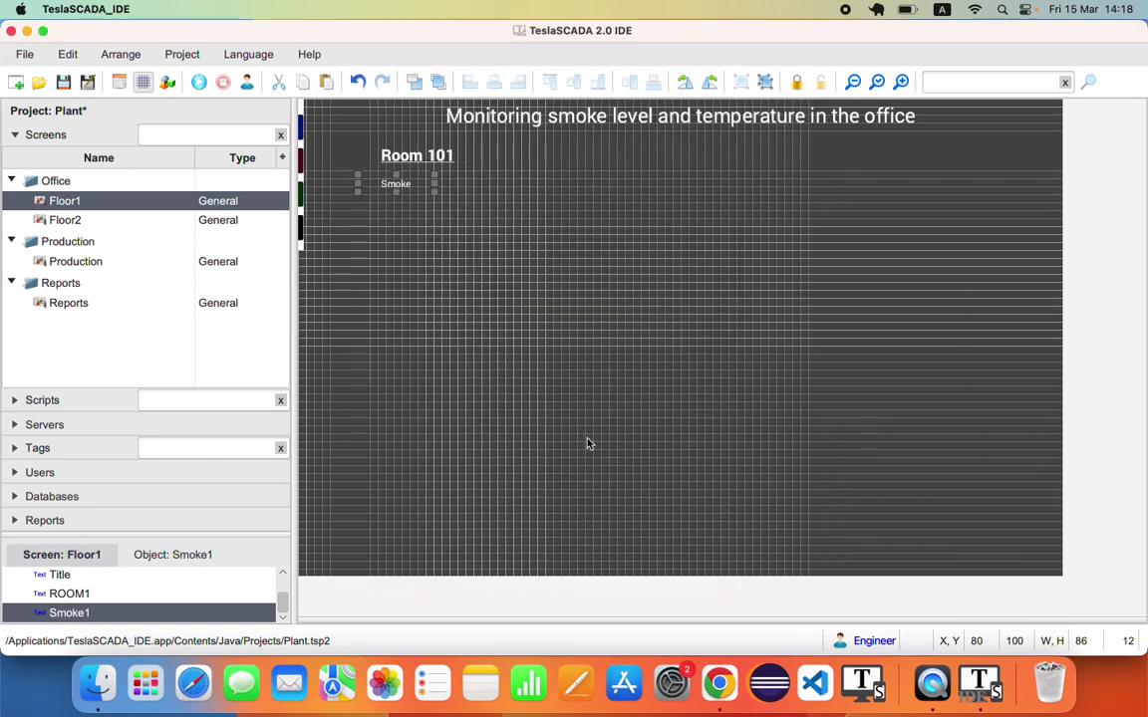
Shift the Smoke label to X 100, duplicate it, and place the copy below at X 100, Y 130
{"action": "left_click", "coordinate": [392, 189]}
{"action": "right_click", "coordinate": [391, 190]}
{"action": "left_click", "coordinate": [416, 284]}
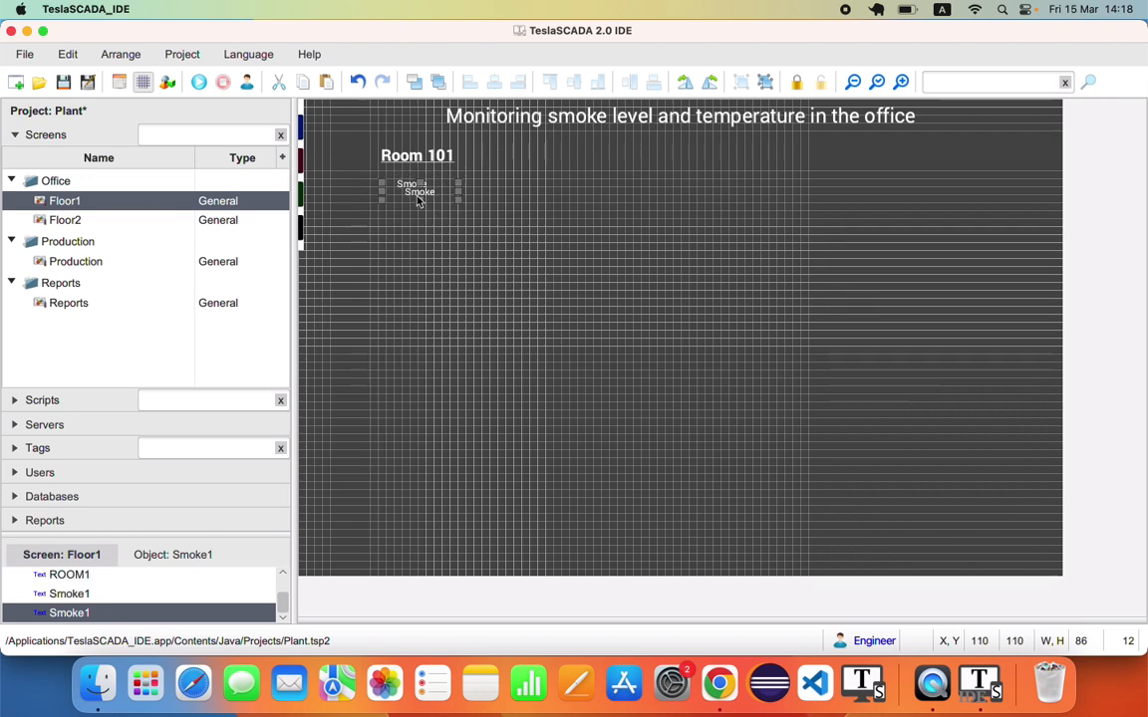
{"action": "left_click_drag", "start_coordinate": [418, 201], "coordinate": [415, 213]}
Rename the lower Smoke label copy Temperature1 and set its text to Temperature
{"action": "right_click", "coordinate": [415, 213]}
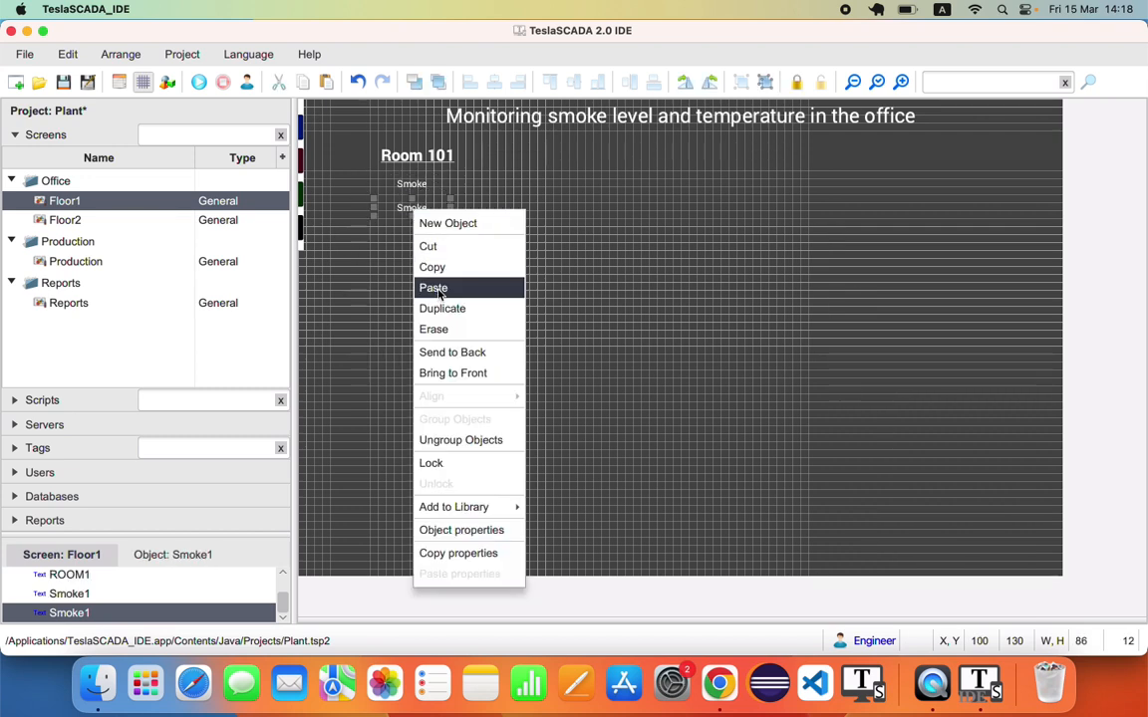
{"action": "left_click", "coordinate": [444, 530]}
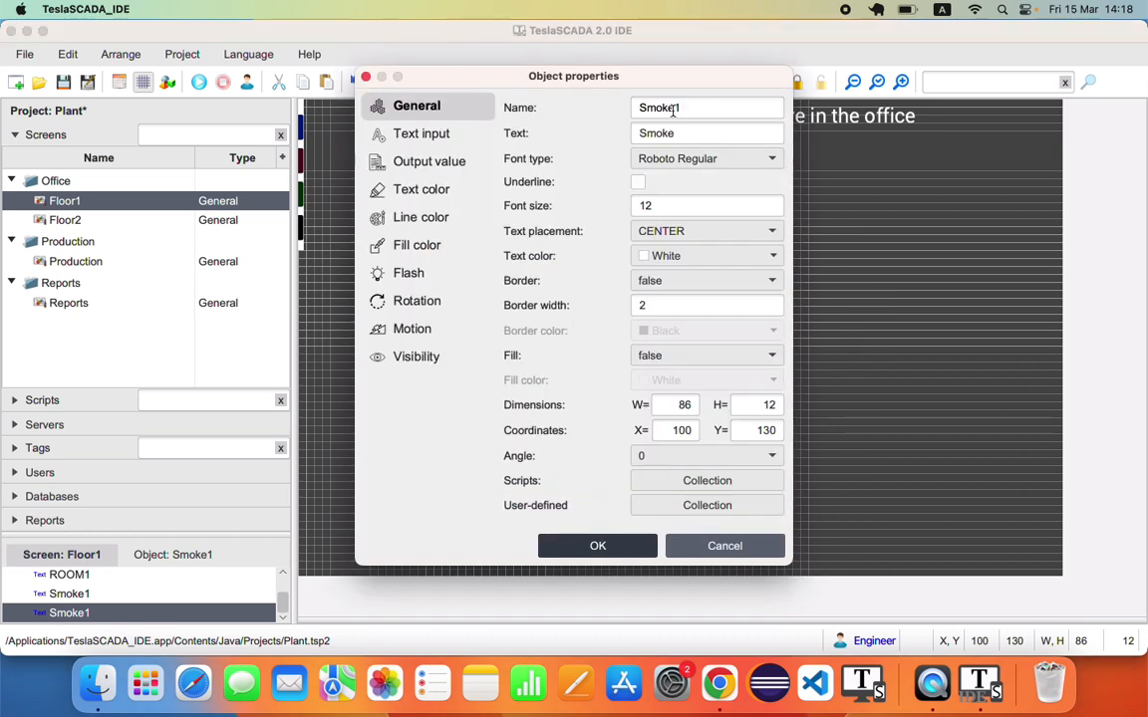
{"action": "left_click_drag", "start_coordinate": [672, 110], "coordinate": [605, 108]}
{"action": "type", "text": "Temp"}
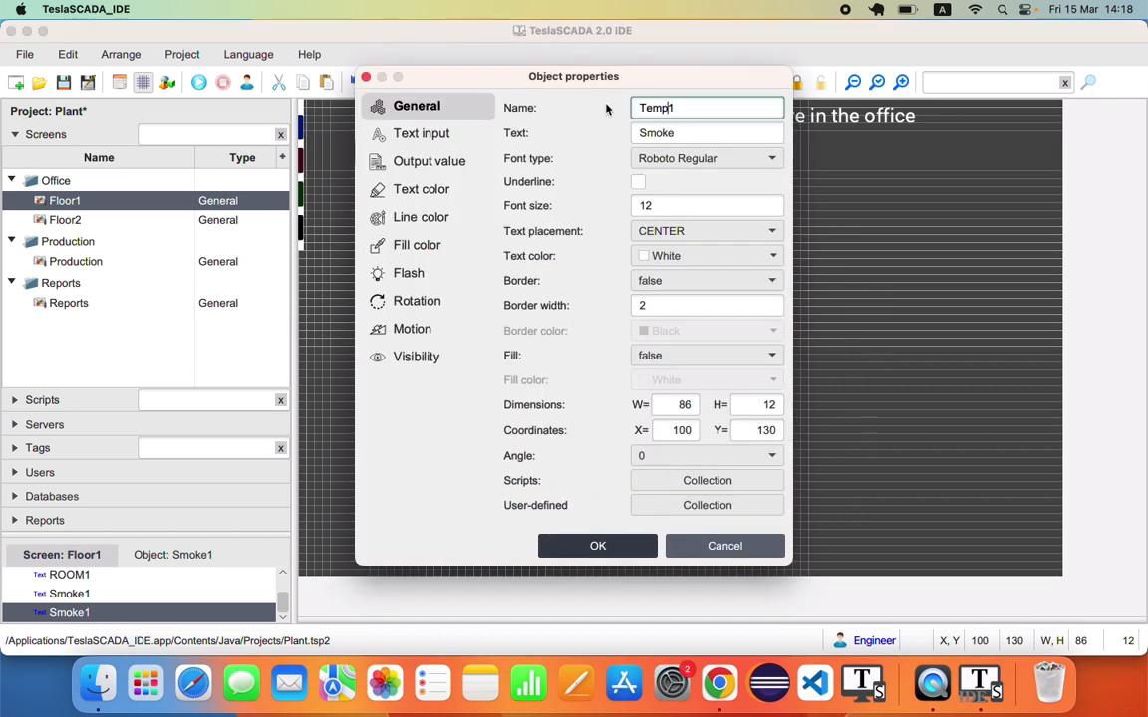
{"action": "type", "text": "erature"}
{"action": "left_click_drag", "start_coordinate": [707, 109], "coordinate": [639, 109]}
{"action": "key", "text": "super+c"}
{"action": "key", "text": "Tab"}
{"action": "key", "text": "super+v"}
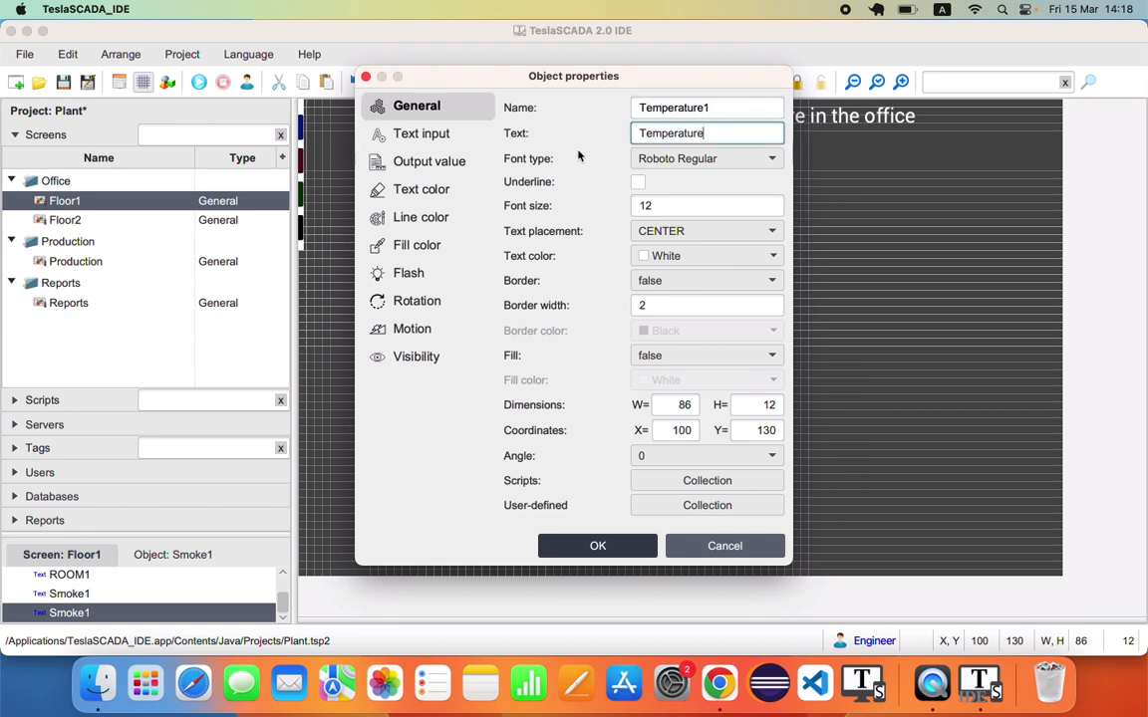
{"action": "left_click", "coordinate": [596, 548]}
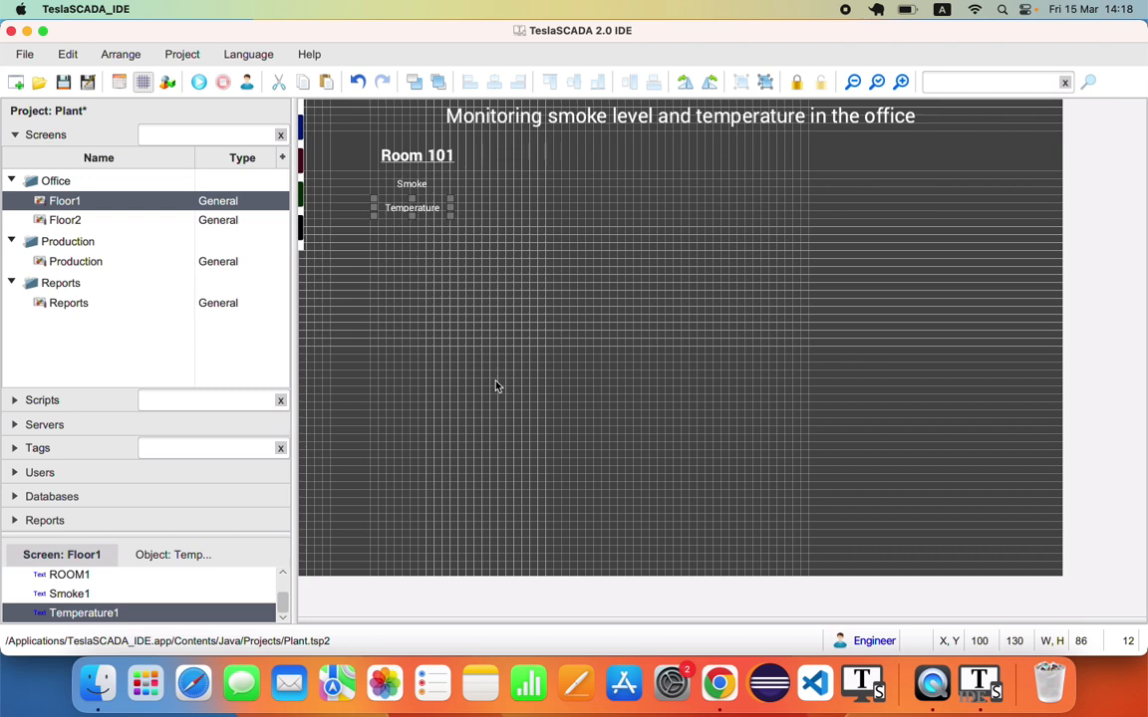
Add icons8fire.png from Downloads to the project's global images under the name Smoke
{"action": "left_click", "coordinate": [117, 83]}
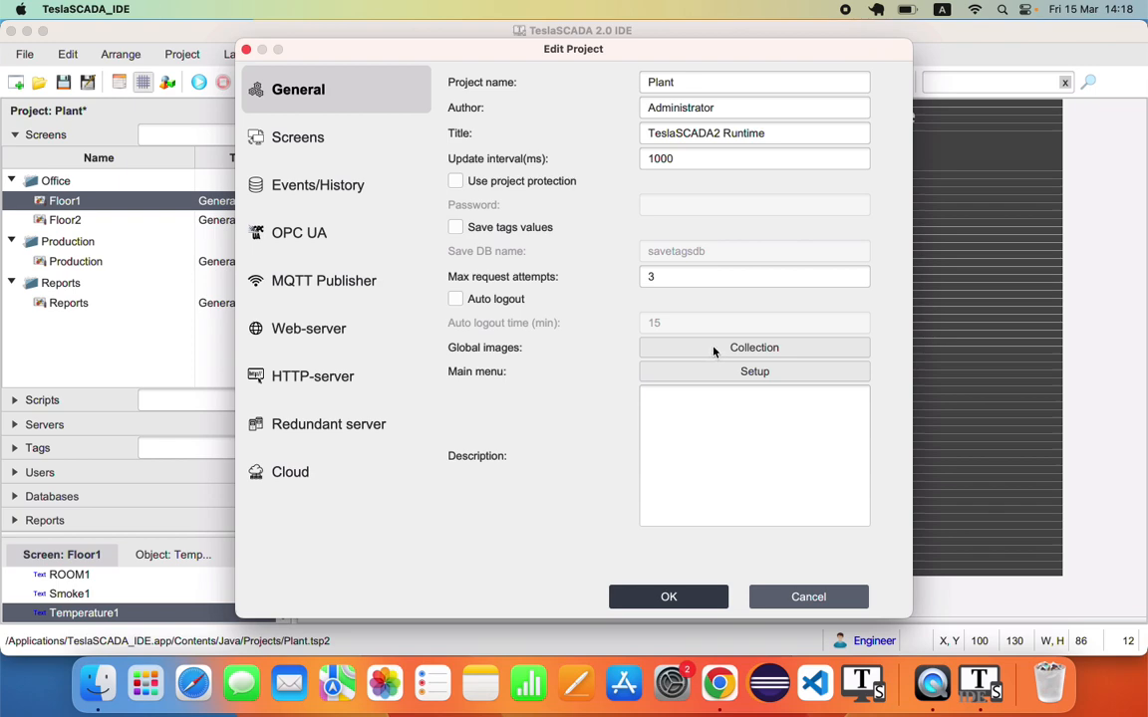
{"action": "left_click", "coordinate": [713, 348]}
{"action": "left_click", "coordinate": [658, 180]}
{"action": "type", "text": "Smo"}
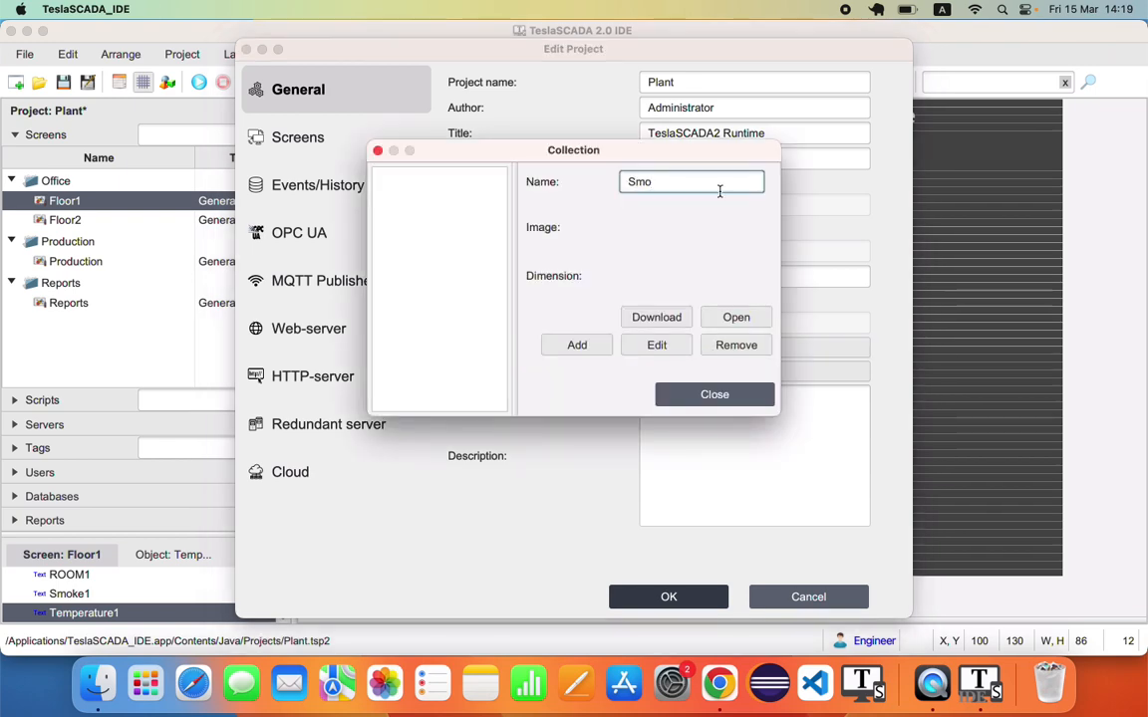
{"action": "type", "text": "ke"}
{"action": "left_click", "coordinate": [733, 316]}
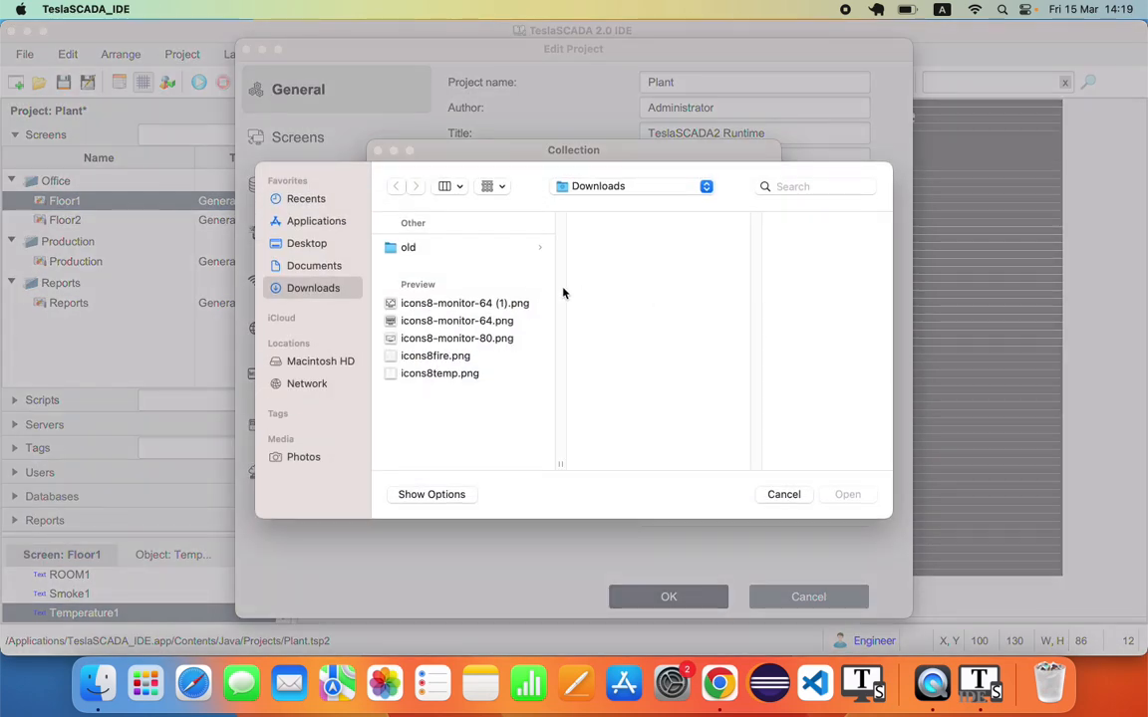
{"action": "left_click", "coordinate": [423, 356]}
{"action": "left_click", "coordinate": [846, 494]}
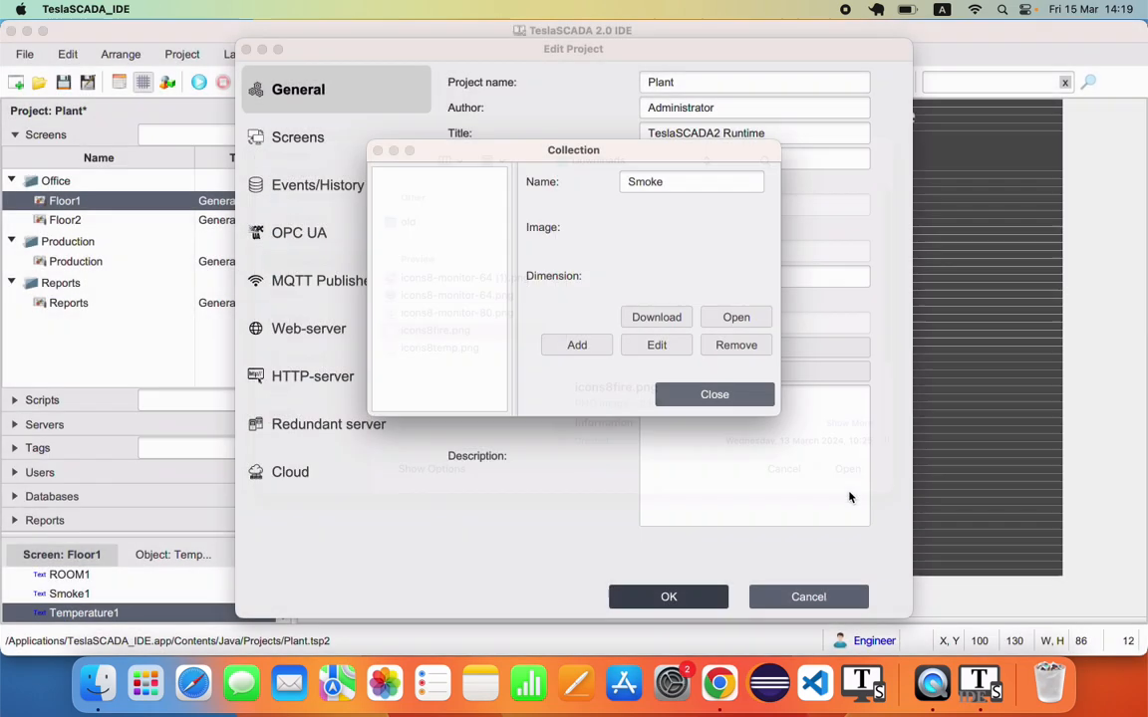
{"action": "left_click", "coordinate": [602, 342]}
Add icons8temp.png to the global images under the name Temperature and save the project settings
{"action": "type", "text": "T"}
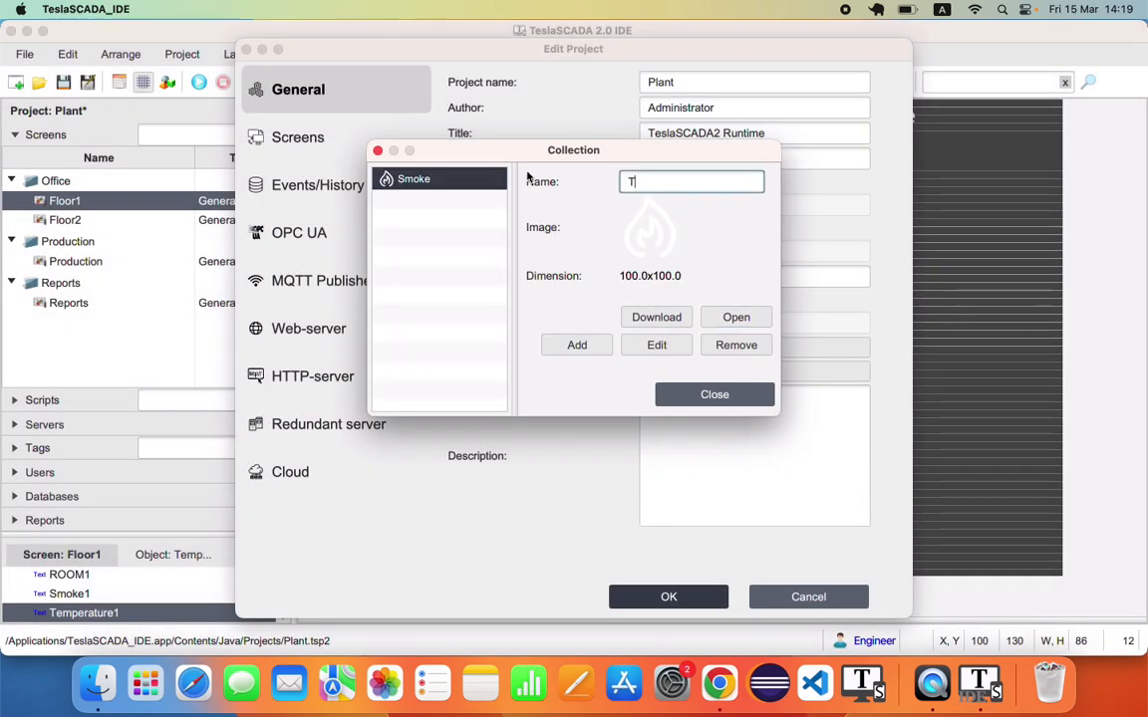
{"action": "type", "text": "emperature"}
{"action": "left_click", "coordinate": [736, 317]}
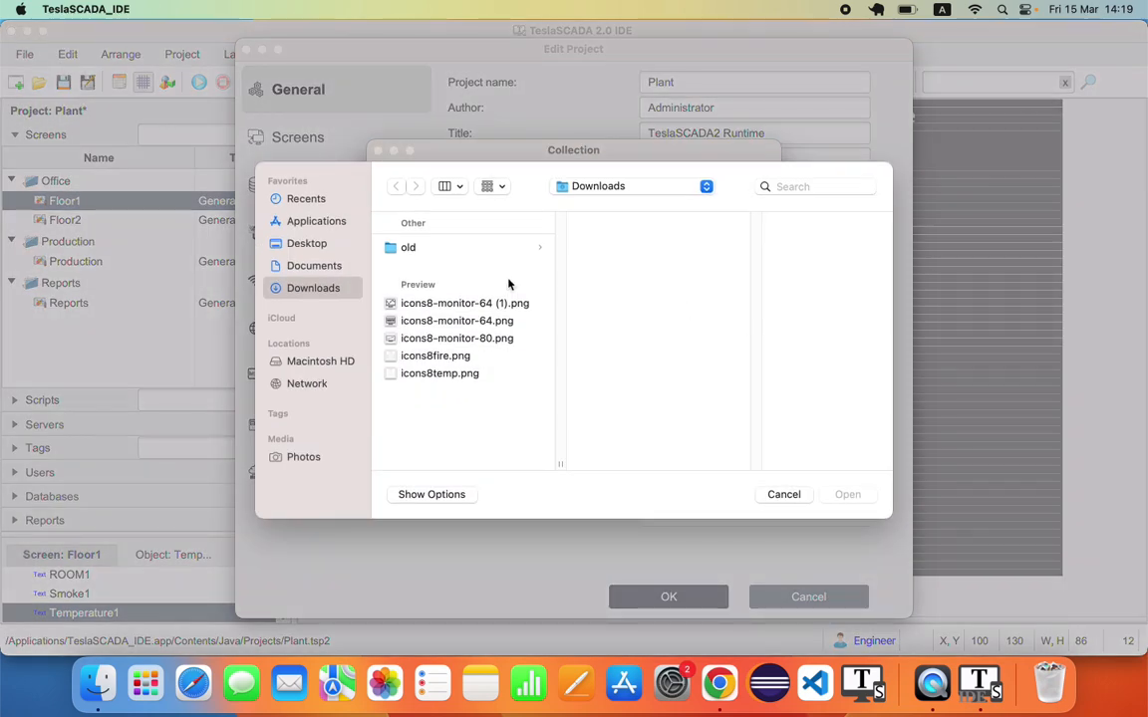
{"action": "left_click", "coordinate": [443, 372]}
{"action": "left_click", "coordinate": [848, 495]}
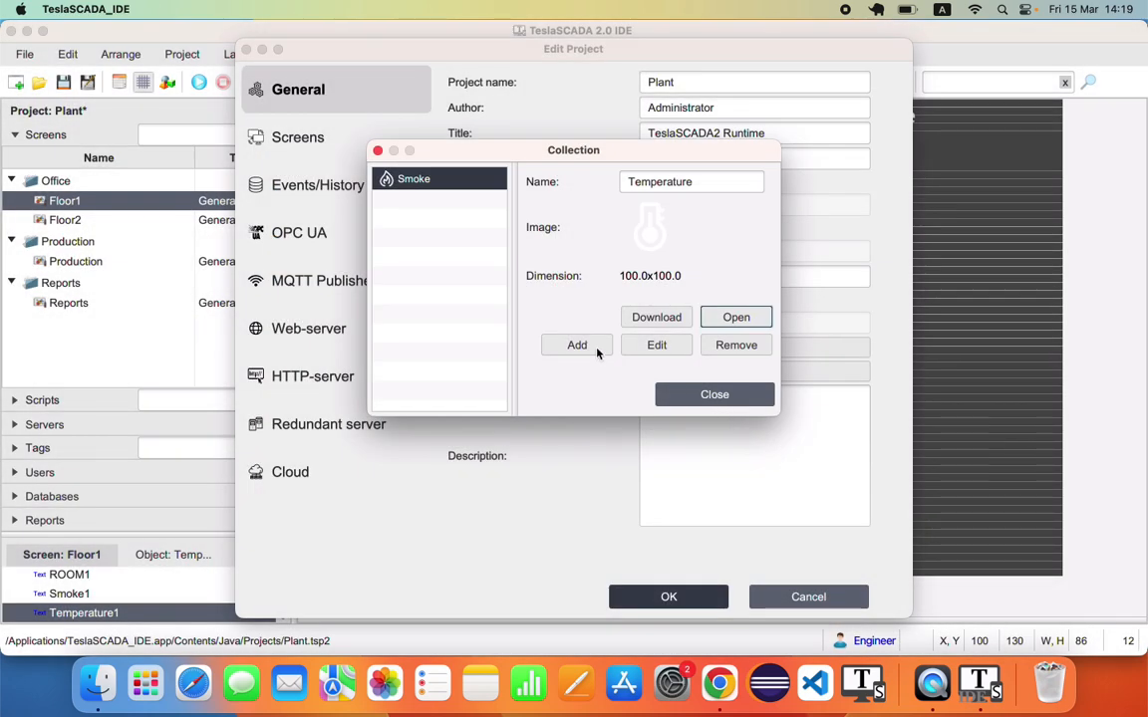
{"action": "left_click", "coordinate": [597, 347]}
{"action": "left_click", "coordinate": [686, 394]}
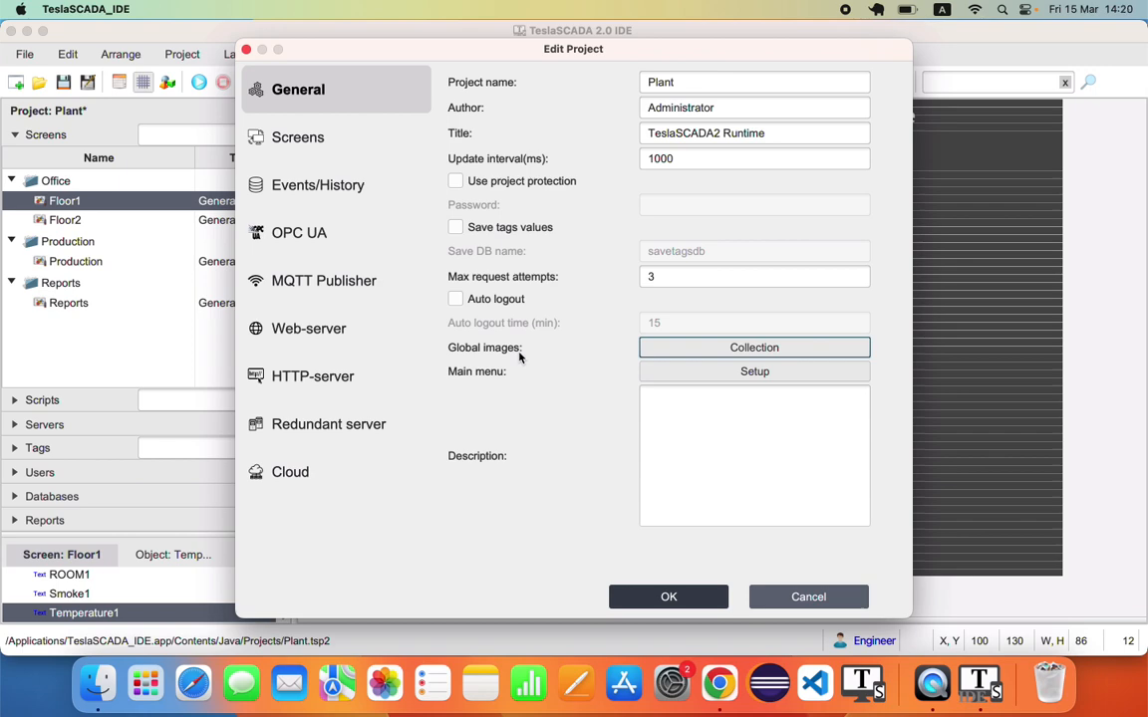
{"action": "left_click", "coordinate": [660, 596]}
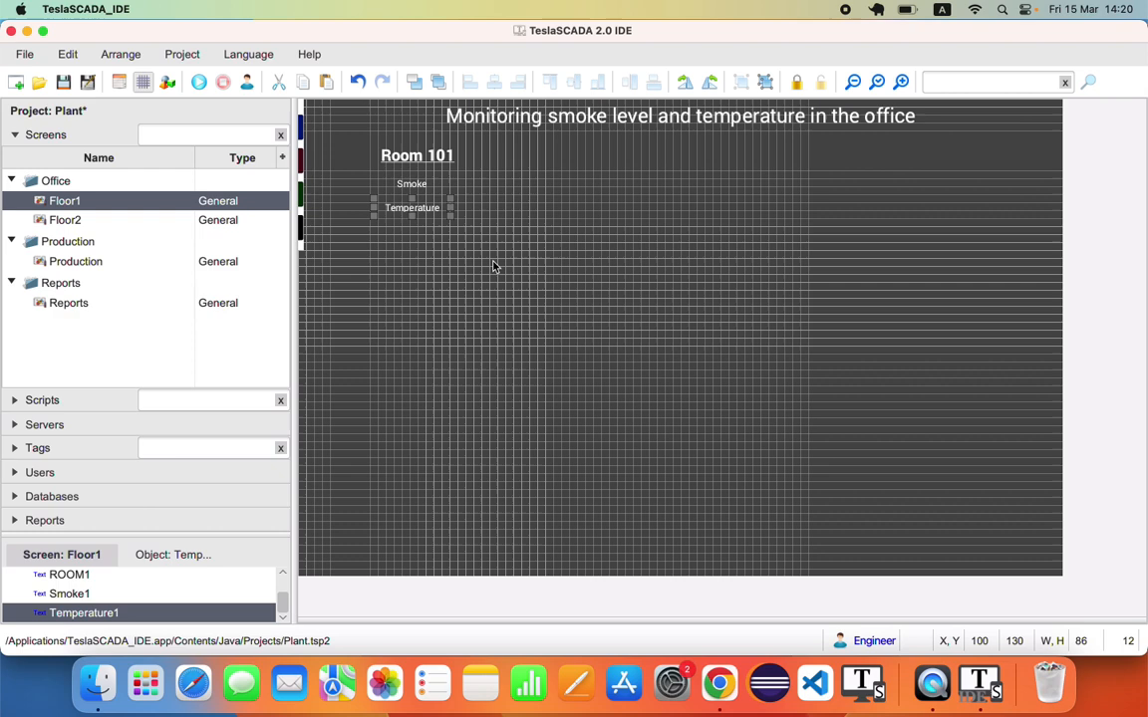
Insert an Image object from Simple Objects on Floor1 at X 30, Y 100
{"action": "right_click", "coordinate": [488, 191]}
{"action": "left_click", "coordinate": [498, 198]}
{"action": "double_click", "coordinate": [660, 254]}
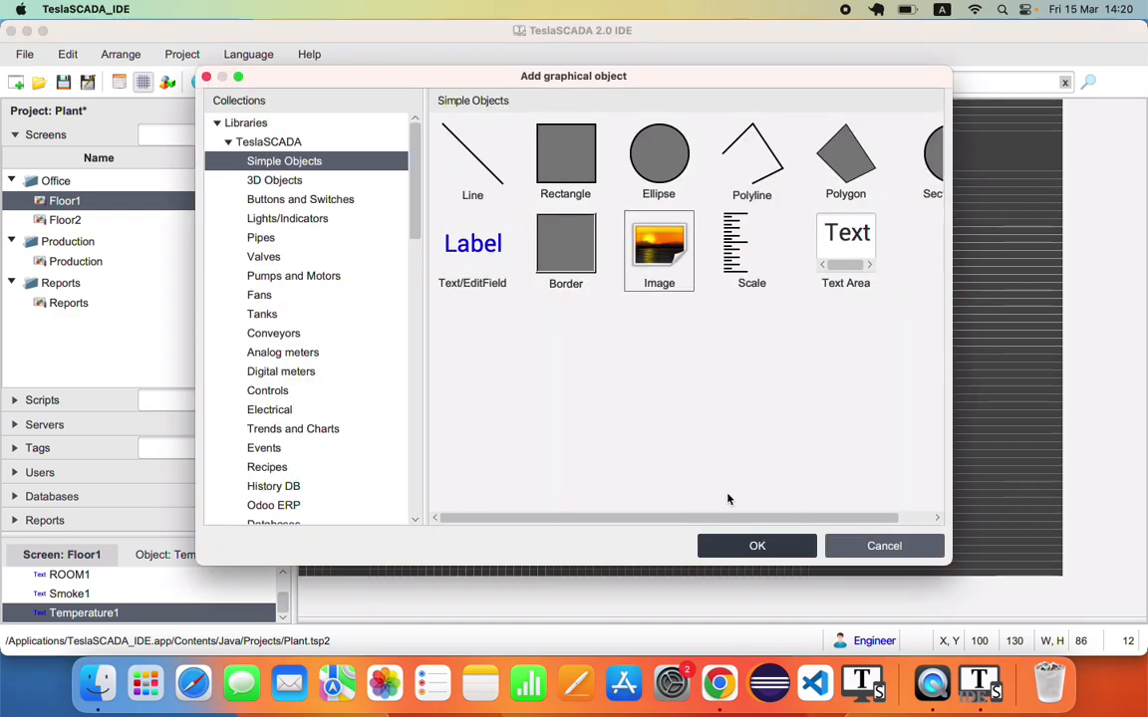
{"action": "left_click", "coordinate": [328, 185]}
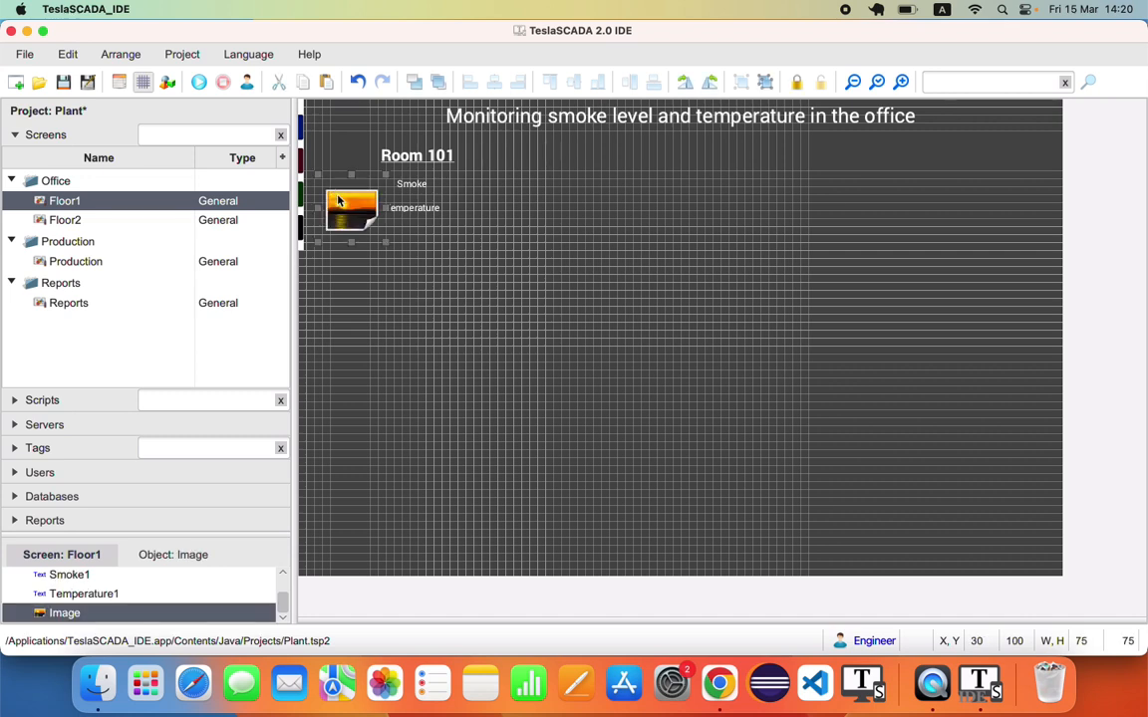
Rename the new image object Smoke and assign it the global Smoke image
{"action": "double_click", "coordinate": [347, 200]}
{"action": "double_click", "coordinate": [670, 161]}
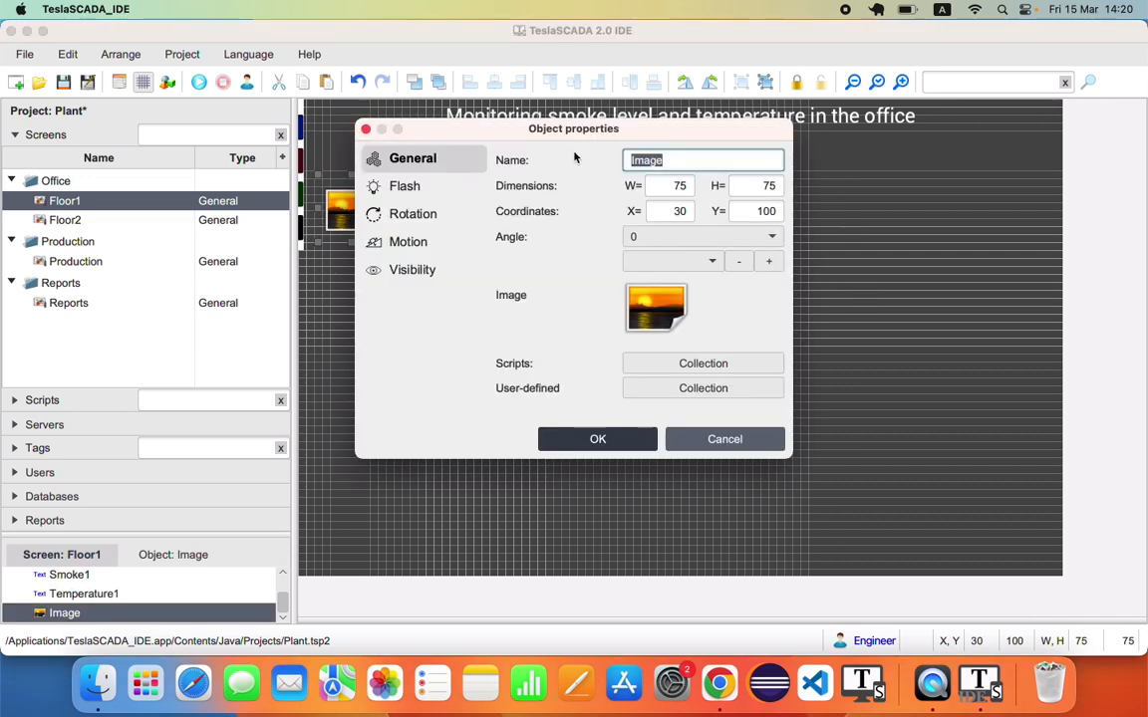
{"action": "type", "text": "Smoke"}
{"action": "left_click", "coordinate": [711, 261]}
{"action": "left_click", "coordinate": [697, 282]}
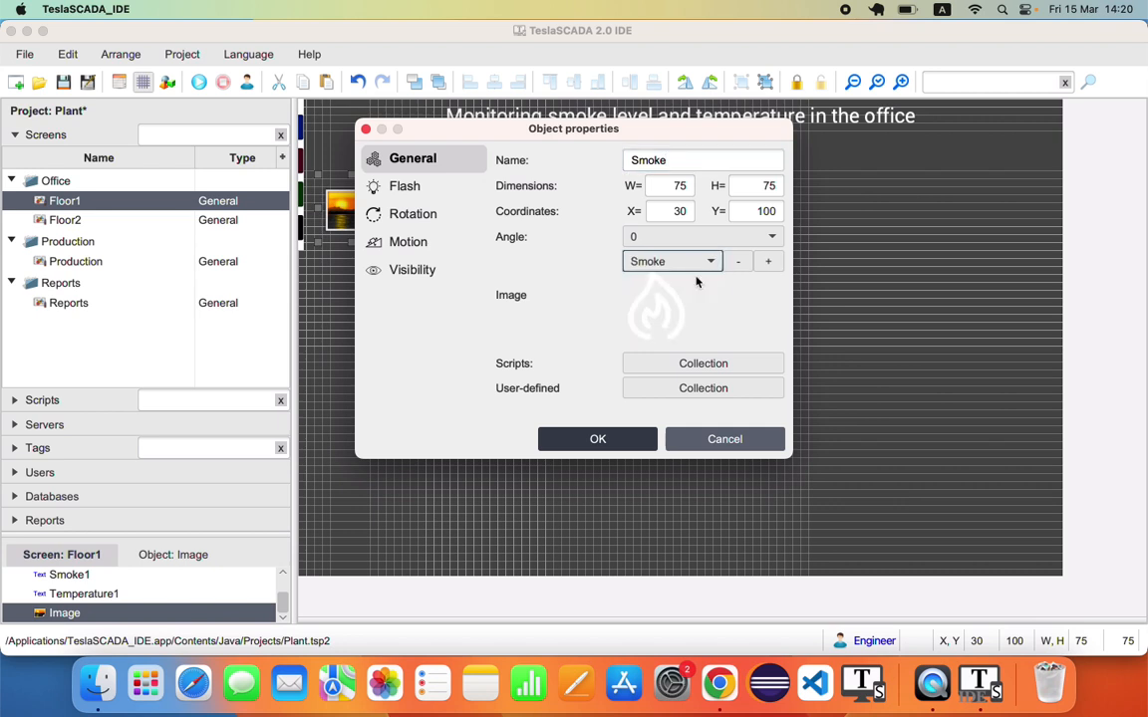
Set the Smoke image's dimensions to 25 wide by 25 high and apply the properties
{"action": "double_click", "coordinate": [687, 186]}
{"action": "type", "text": "25"}
{"action": "key", "text": "Tab"}
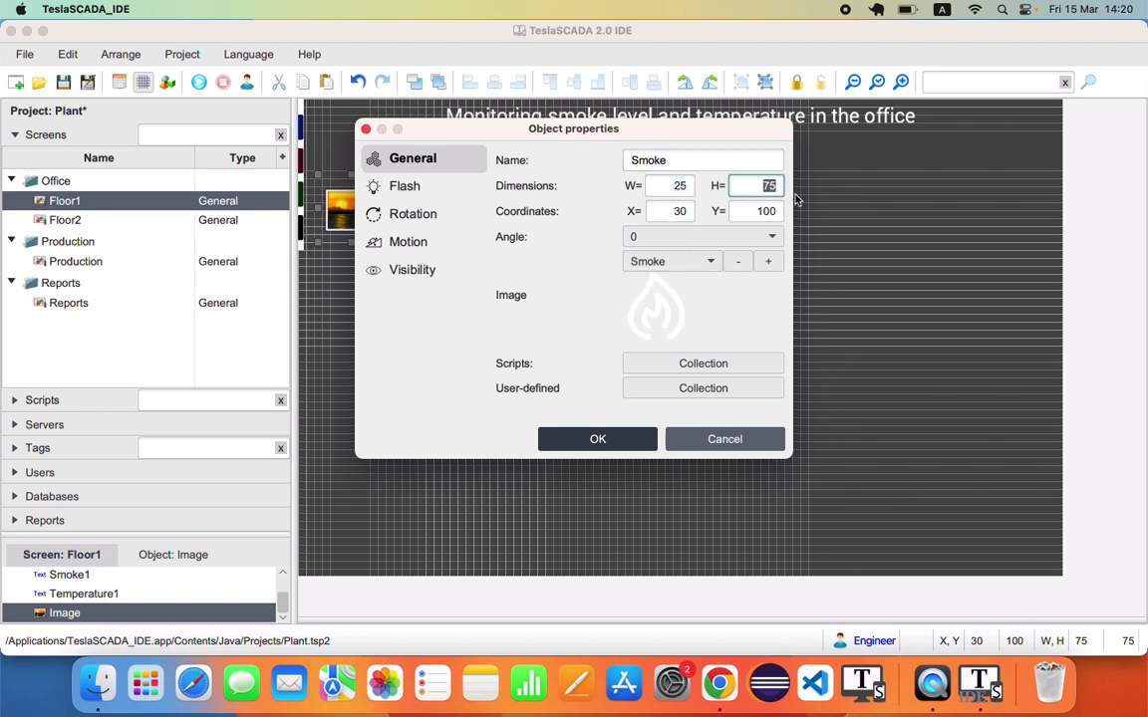
{"action": "type", "text": "25"}
{"action": "left_click", "coordinate": [597, 439]}
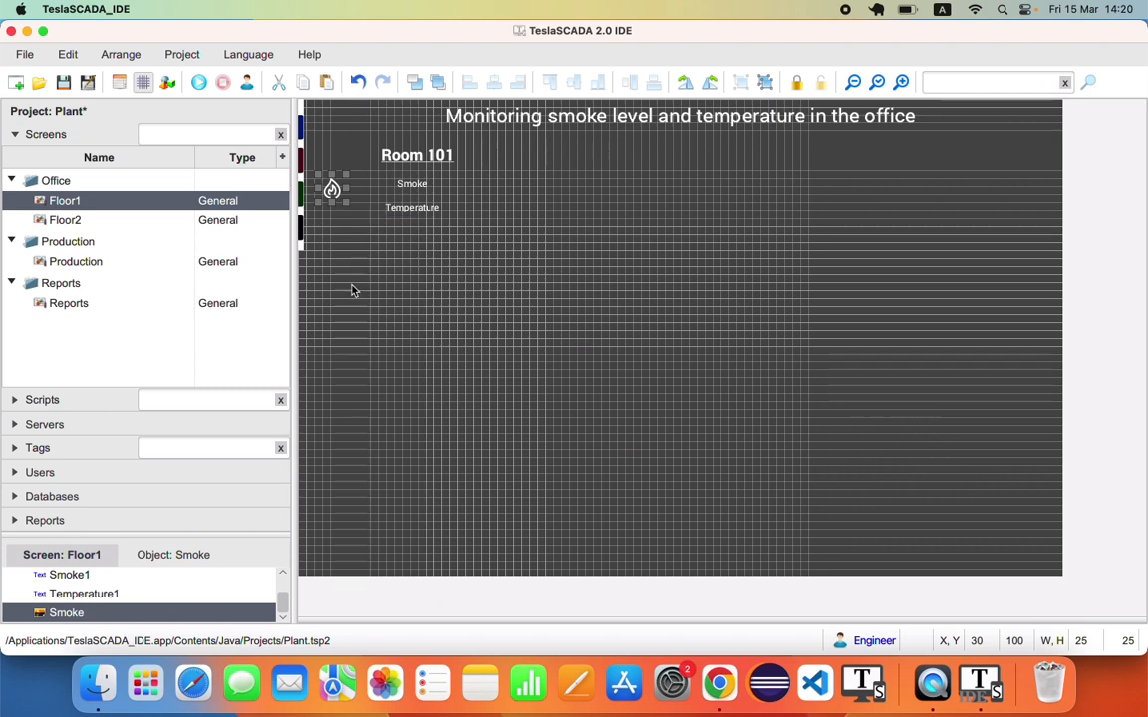
Paste a copy of the Smoke image on Floor1 and move it to X 30, Y 150
{"action": "left_click", "coordinate": [323, 251]}
{"action": "right_click", "coordinate": [324, 251]}
{"action": "left_click", "coordinate": [341, 325]}
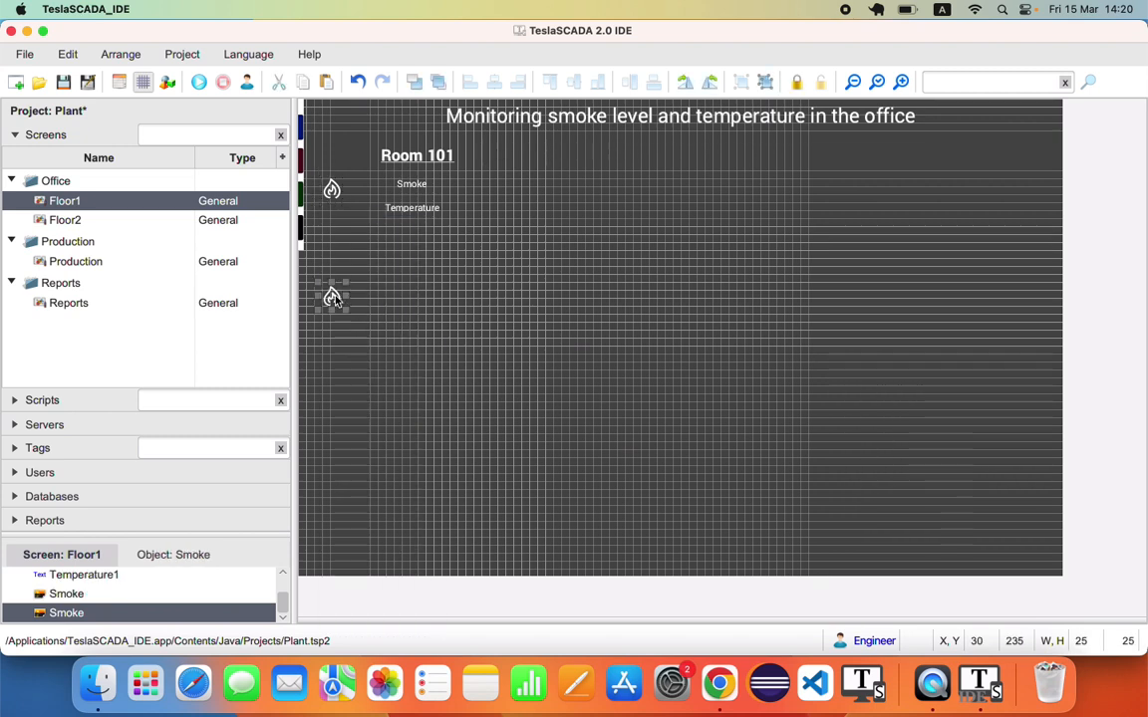
{"action": "left_click_drag", "start_coordinate": [330, 295], "coordinate": [334, 230]}
Rename the copied Smoke image object Temperature
{"action": "right_click", "coordinate": [335, 230]}
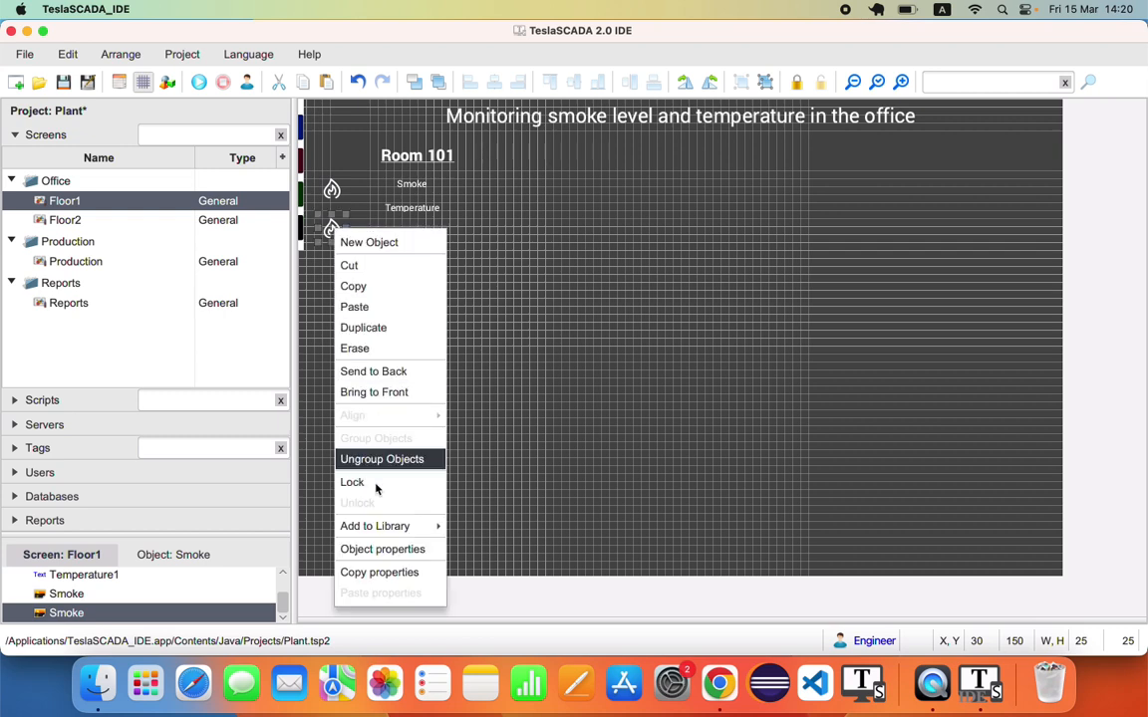
{"action": "left_click", "coordinate": [376, 548]}
{"action": "double_click", "coordinate": [653, 160]}
{"action": "type", "text": "Te"}
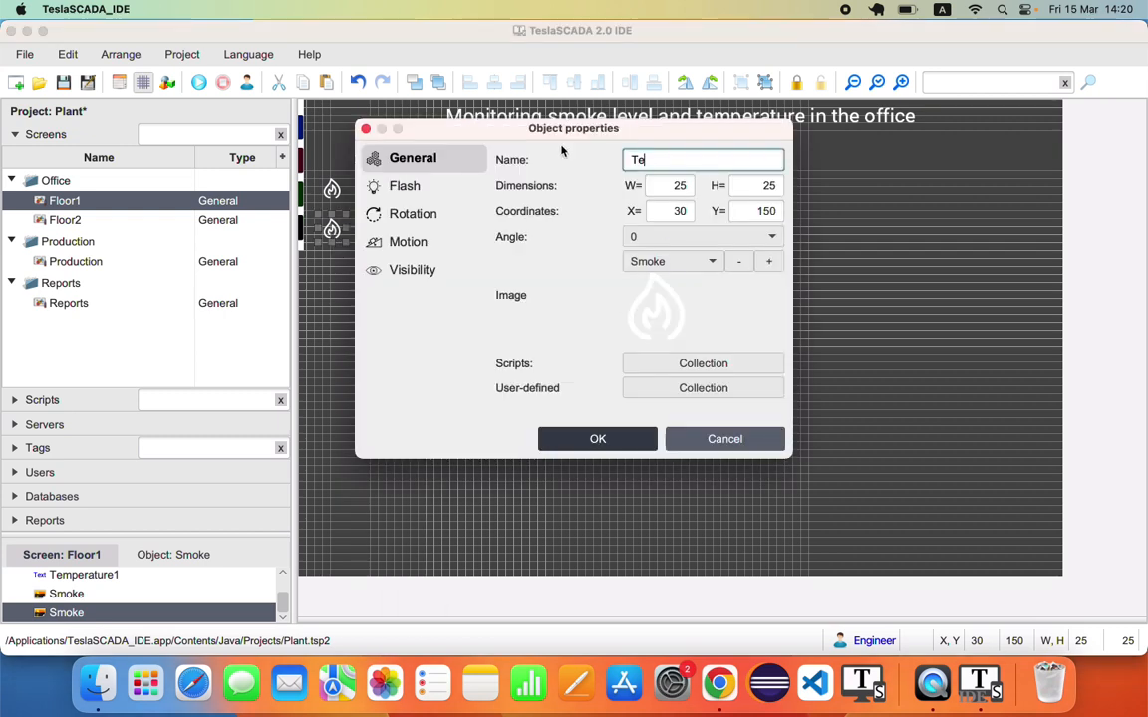
{"action": "type", "text": "mperature"}
Size the Temperature image object 36 wide by 32 high and assign it the global Temperature image
{"action": "double_click", "coordinate": [686, 185]}
{"action": "type", "text": "36"}
{"action": "key", "text": "Tab"}
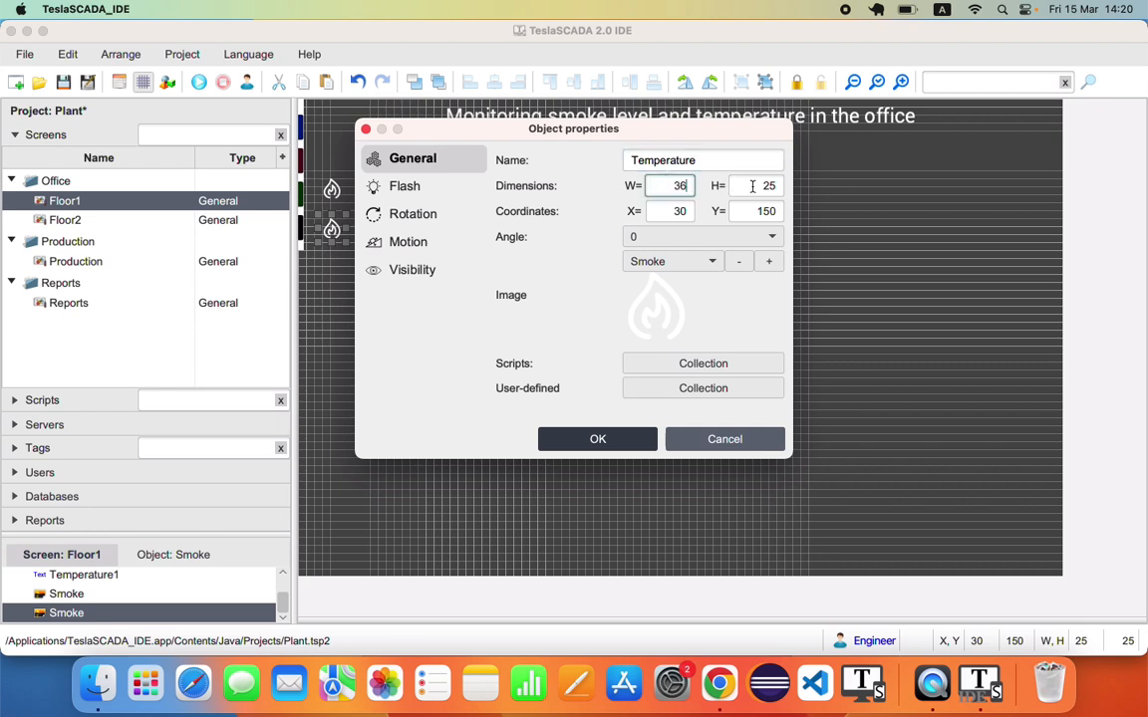
{"action": "type", "text": "32"}
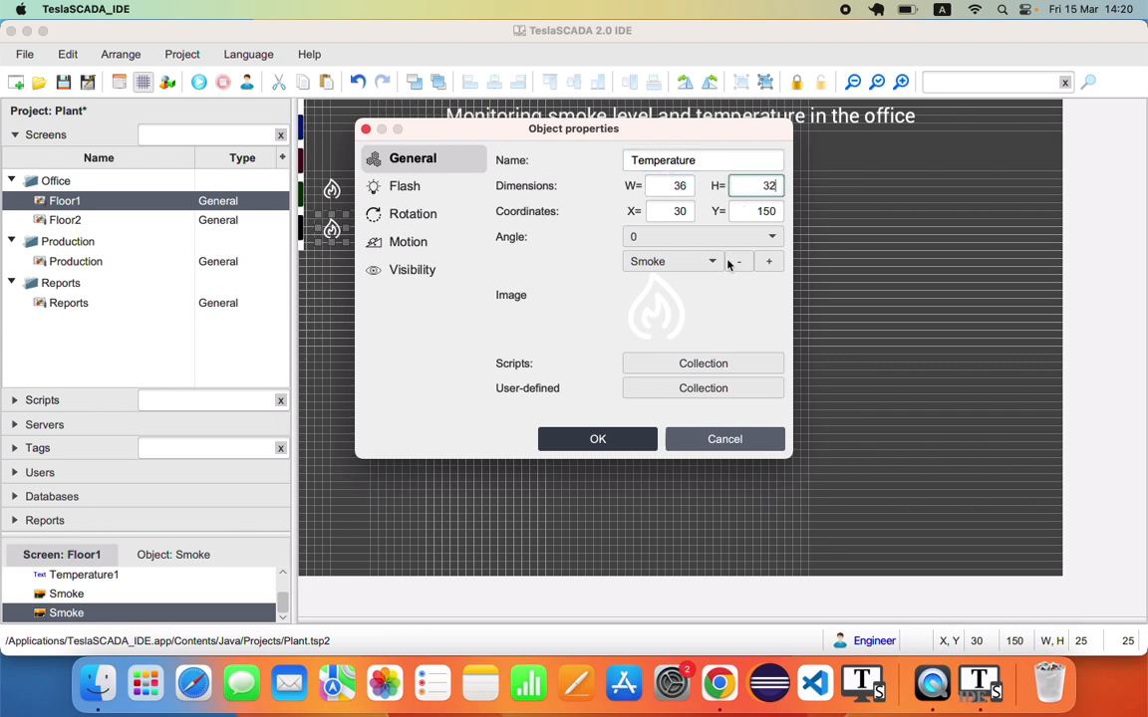
{"action": "left_click", "coordinate": [657, 261]}
{"action": "left_click", "coordinate": [682, 301]}
{"action": "left_click", "coordinate": [598, 439]}
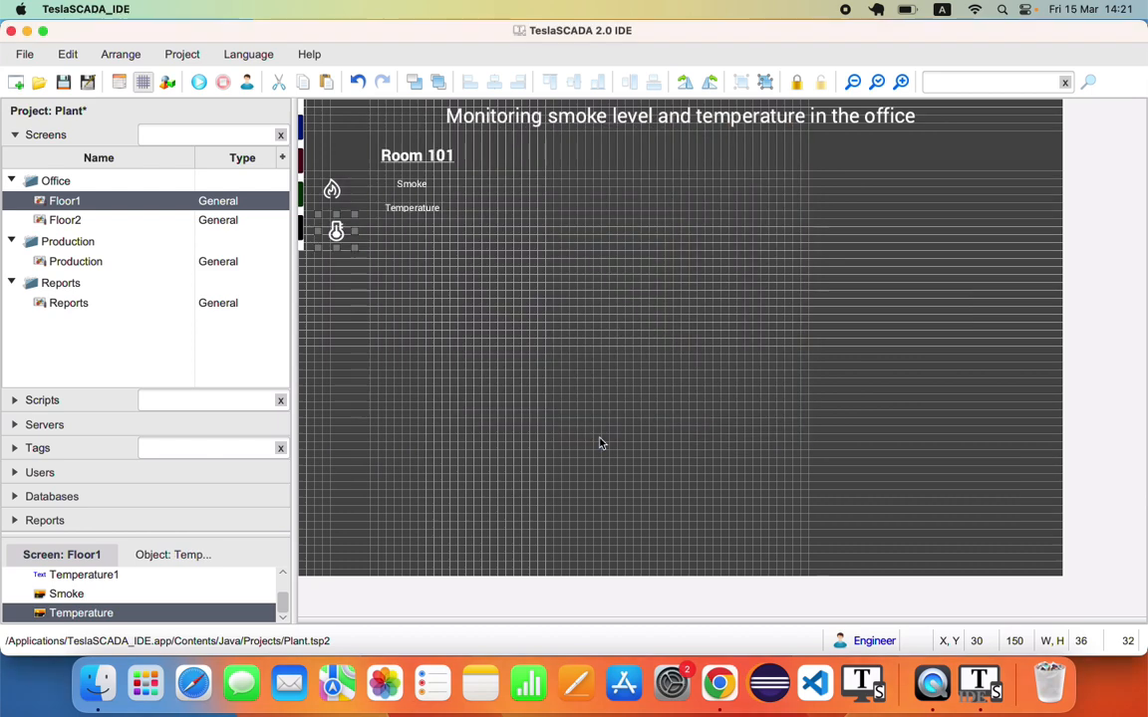
Move the flame icon beside the Smoke label and the thermometer icon beside the Temperature label
{"action": "left_click_drag", "start_coordinate": [337, 196], "coordinate": [379, 195]}
{"action": "left_click_drag", "start_coordinate": [336, 231], "coordinate": [366, 213]}
Insert a rectangle on Floor1 near X 270, Y 70 and stretch it to about 130 by 105
{"action": "right_click", "coordinate": [453, 154]}
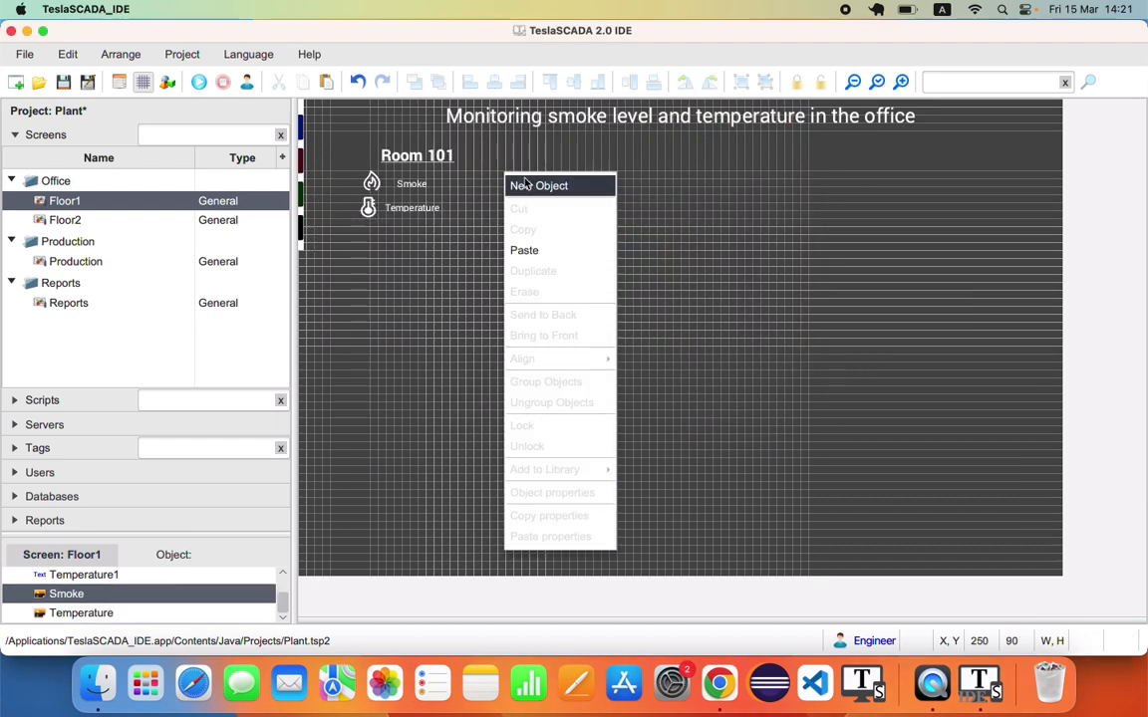
{"action": "left_click", "coordinate": [528, 185]}
{"action": "left_click", "coordinate": [554, 159]}
{"action": "left_click", "coordinate": [754, 543]}
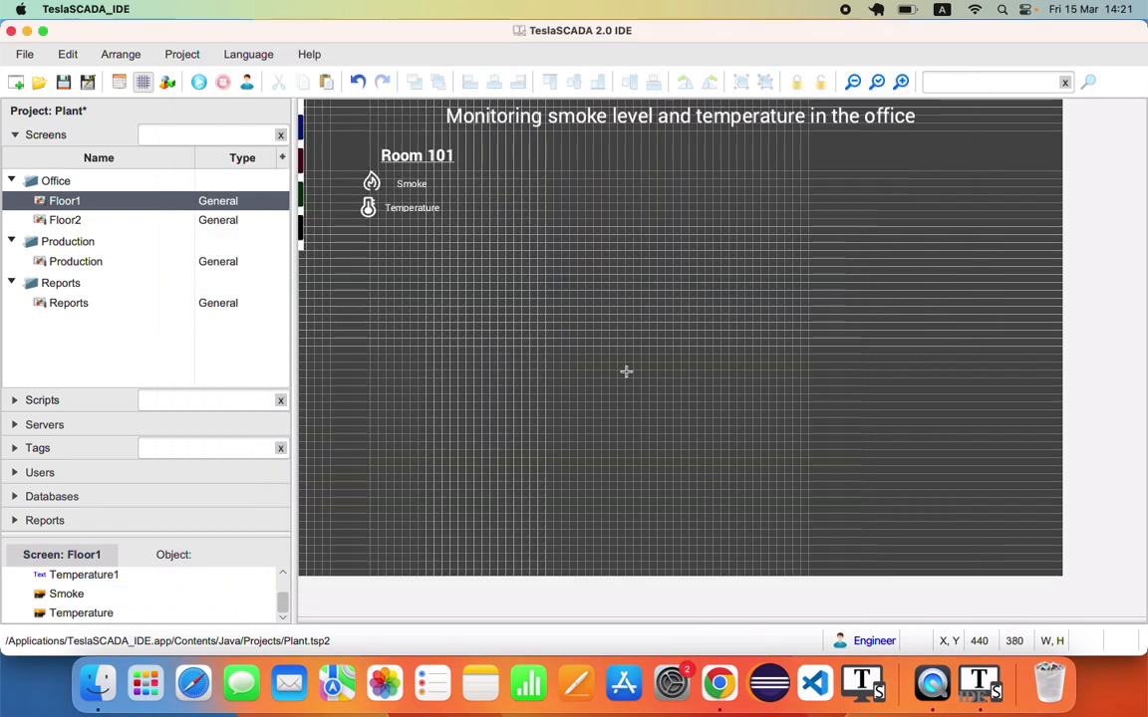
{"action": "left_click", "coordinate": [518, 182]}
{"action": "left_click_drag", "start_coordinate": [542, 176], "coordinate": [541, 155]}
{"action": "left_click_drag", "start_coordinate": [574, 195], "coordinate": [615, 195]}
Set the new rectangle's line color to White and its dimensions to 140 wide by 115 high
{"action": "double_click", "coordinate": [570, 201]}
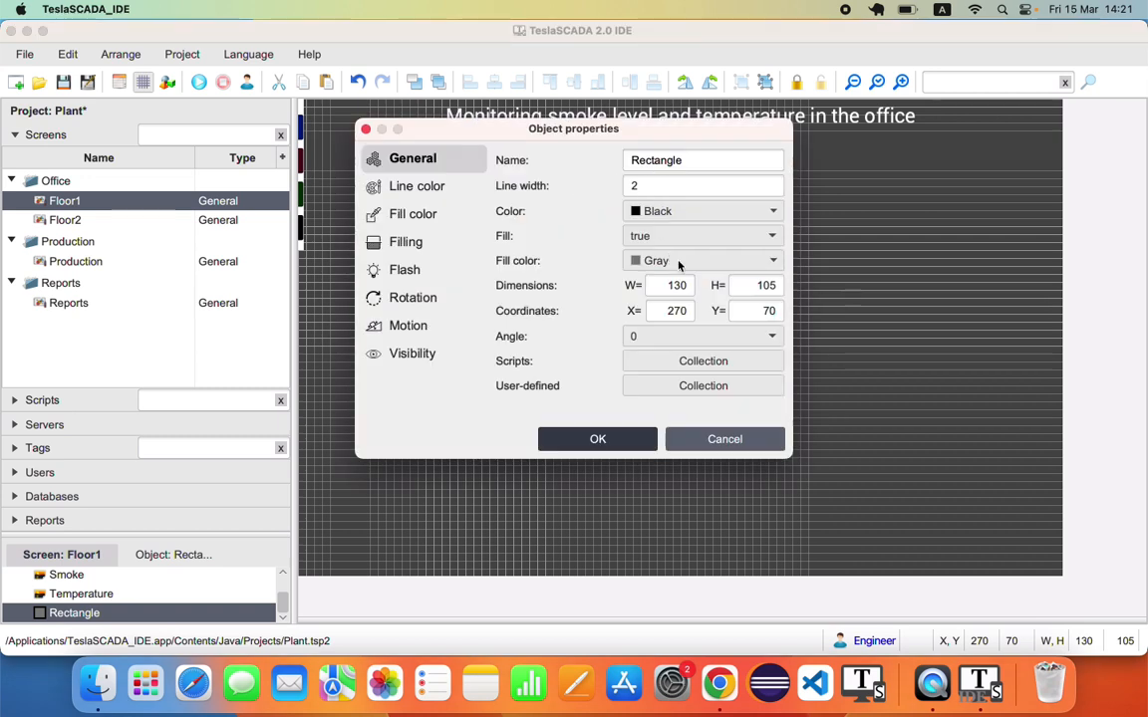
{"action": "left_click", "coordinate": [663, 211]}
{"action": "left_click", "coordinate": [640, 240]}
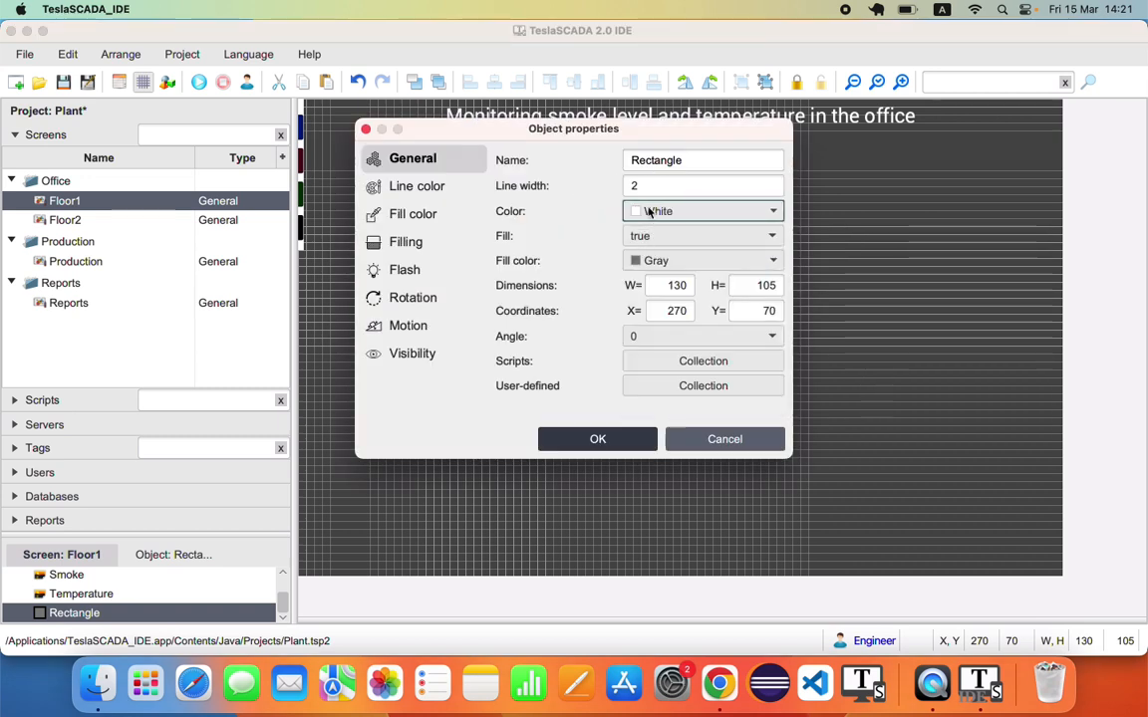
{"action": "double_click", "coordinate": [658, 285]}
{"action": "type", "text": "140"}
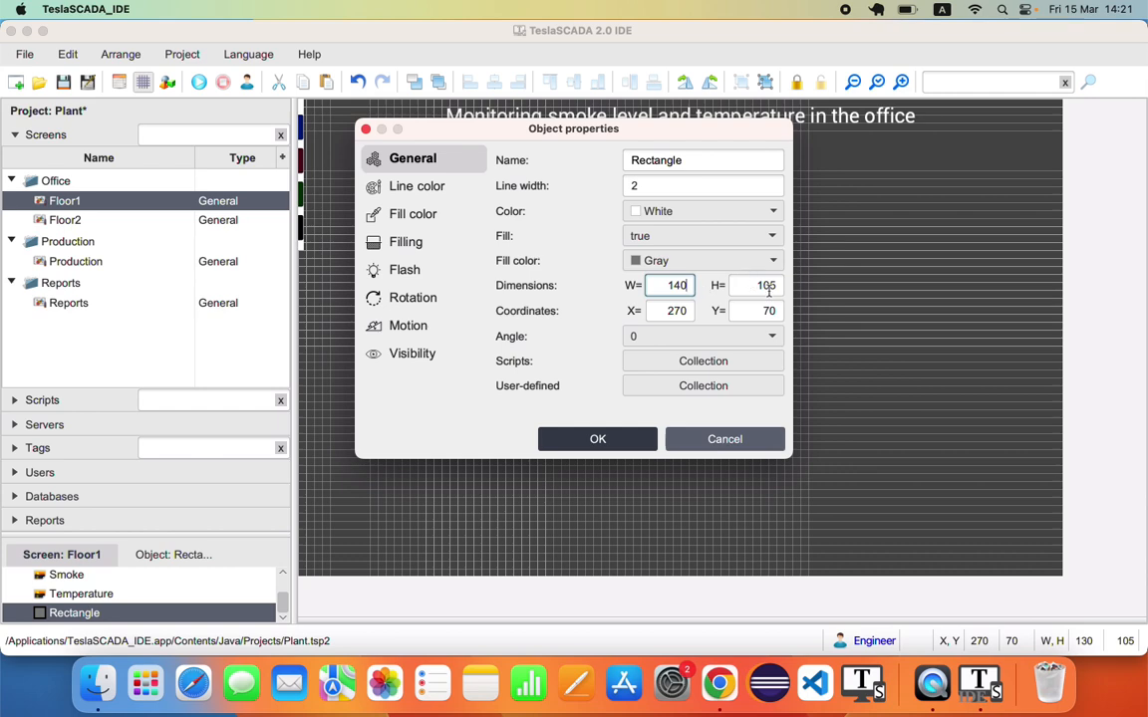
{"action": "key", "text": "Tab"}
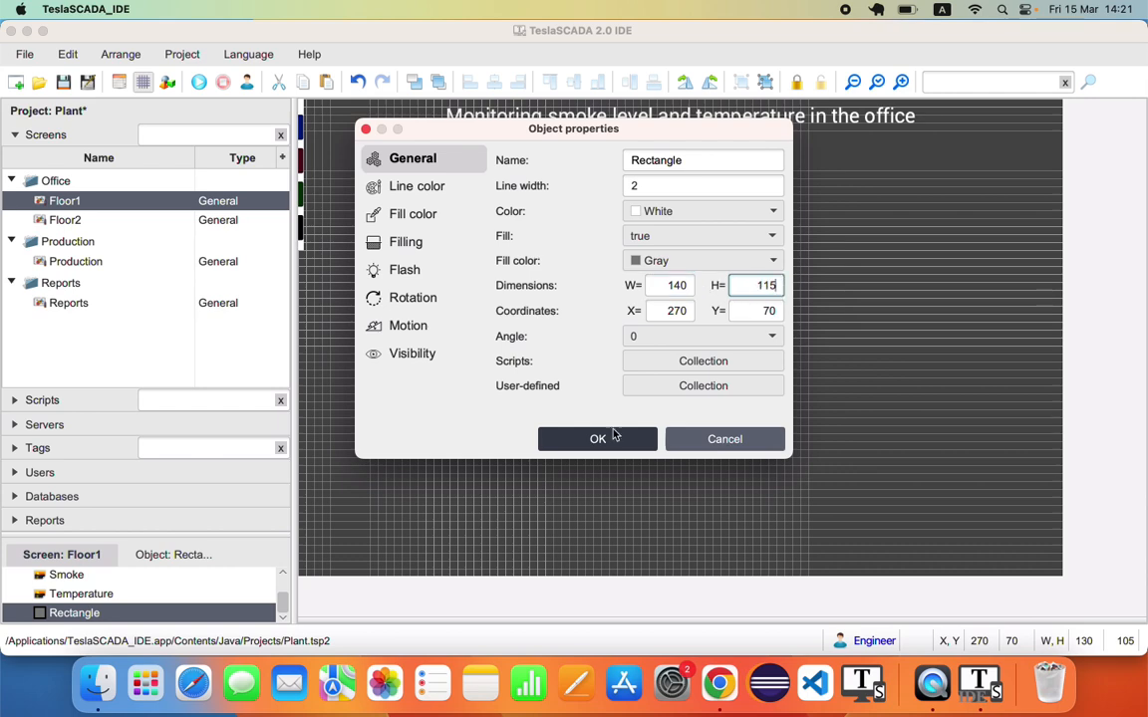
{"action": "left_click", "coordinate": [602, 440]}
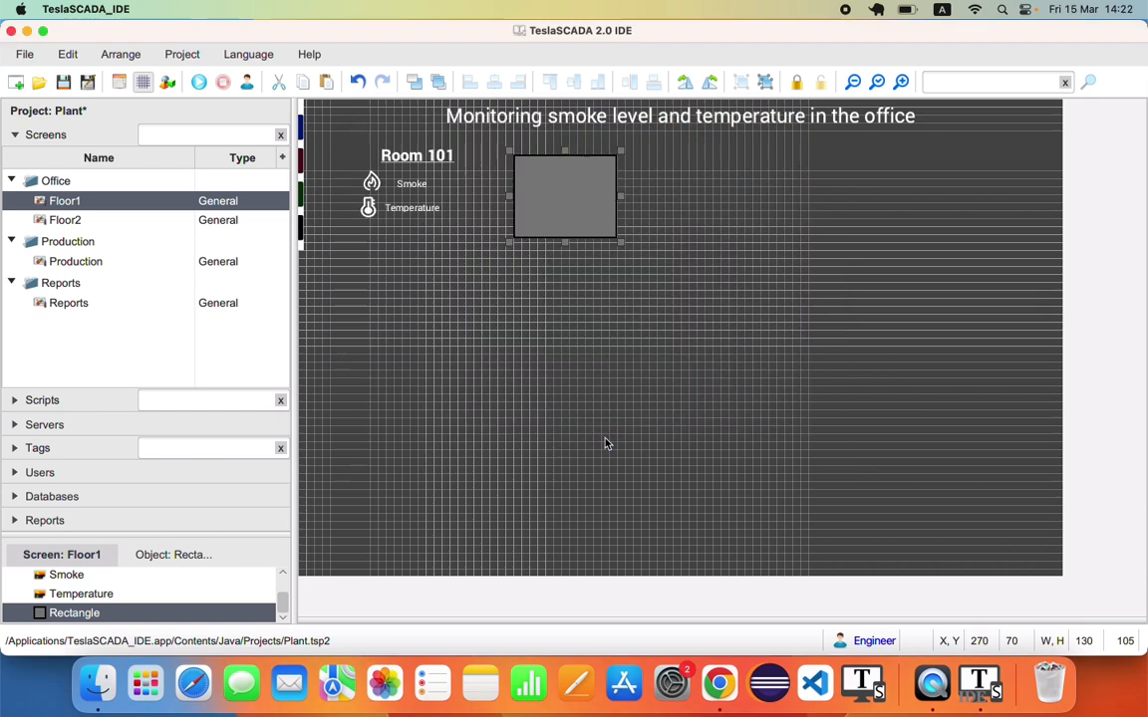
Turn off the rectangle's fill and move it to X 70, Y 50 so it frames the Room 101 labels and icons
{"action": "right_click", "coordinate": [548, 212]}
{"action": "left_click", "coordinate": [596, 528]}
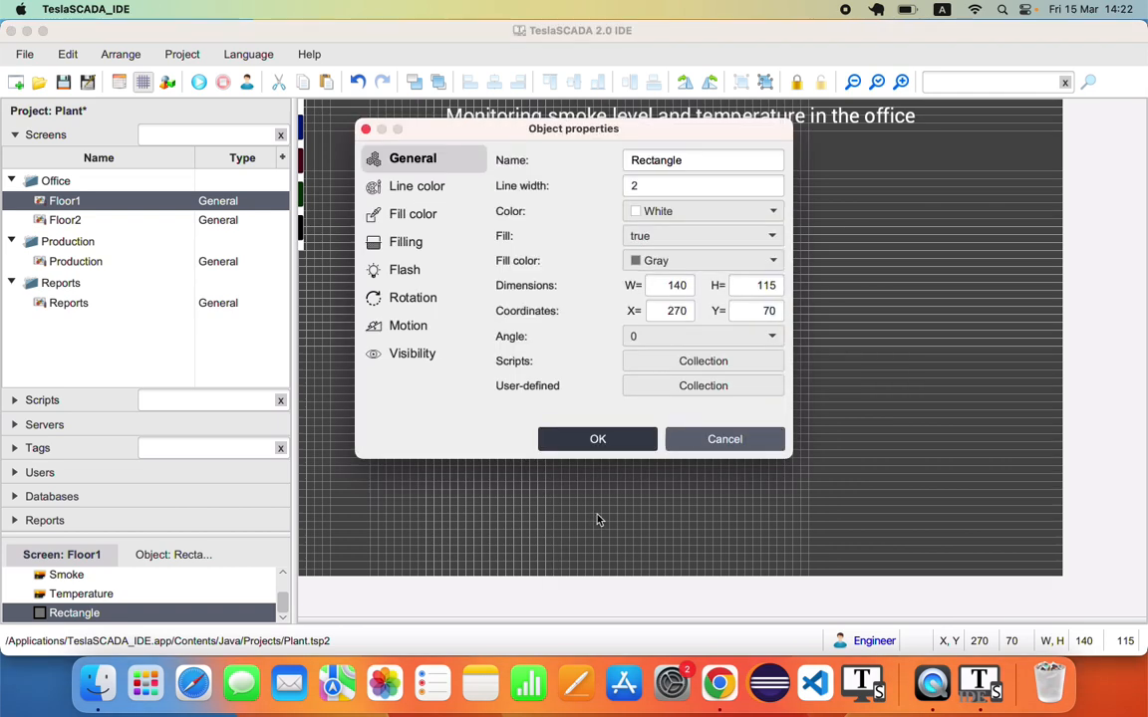
{"action": "left_click", "coordinate": [667, 236]}
{"action": "left_click", "coordinate": [663, 254]}
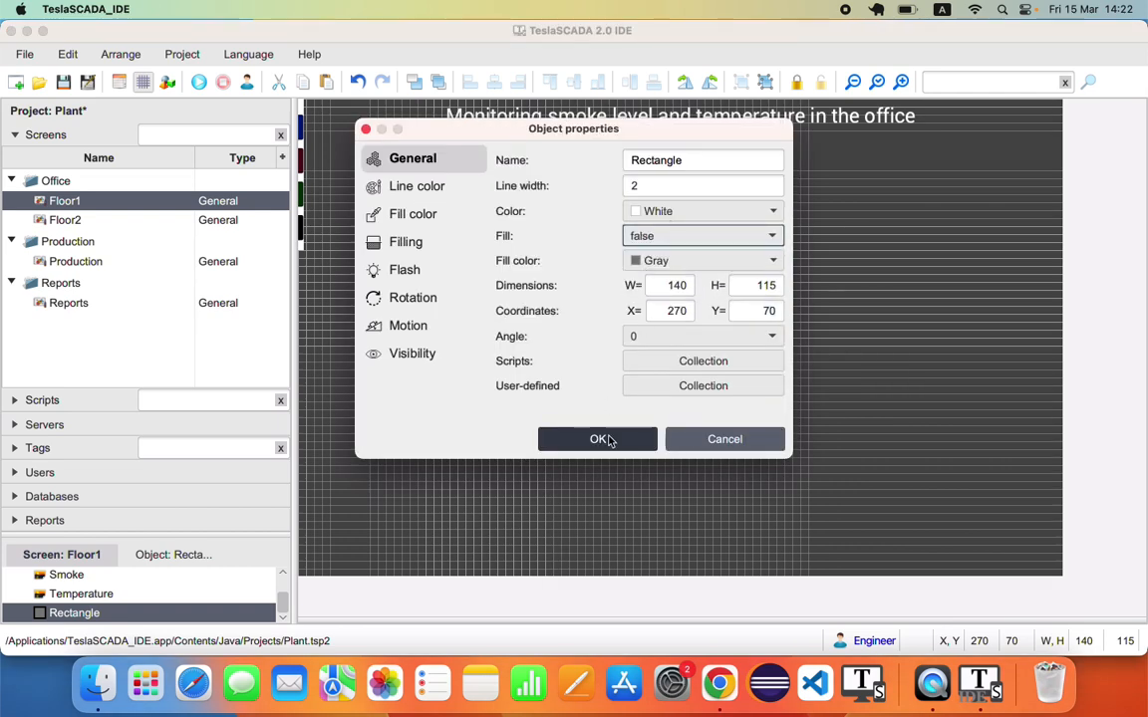
{"action": "left_click", "coordinate": [597, 439]}
{"action": "left_click_drag", "start_coordinate": [538, 194], "coordinate": [378, 174]}
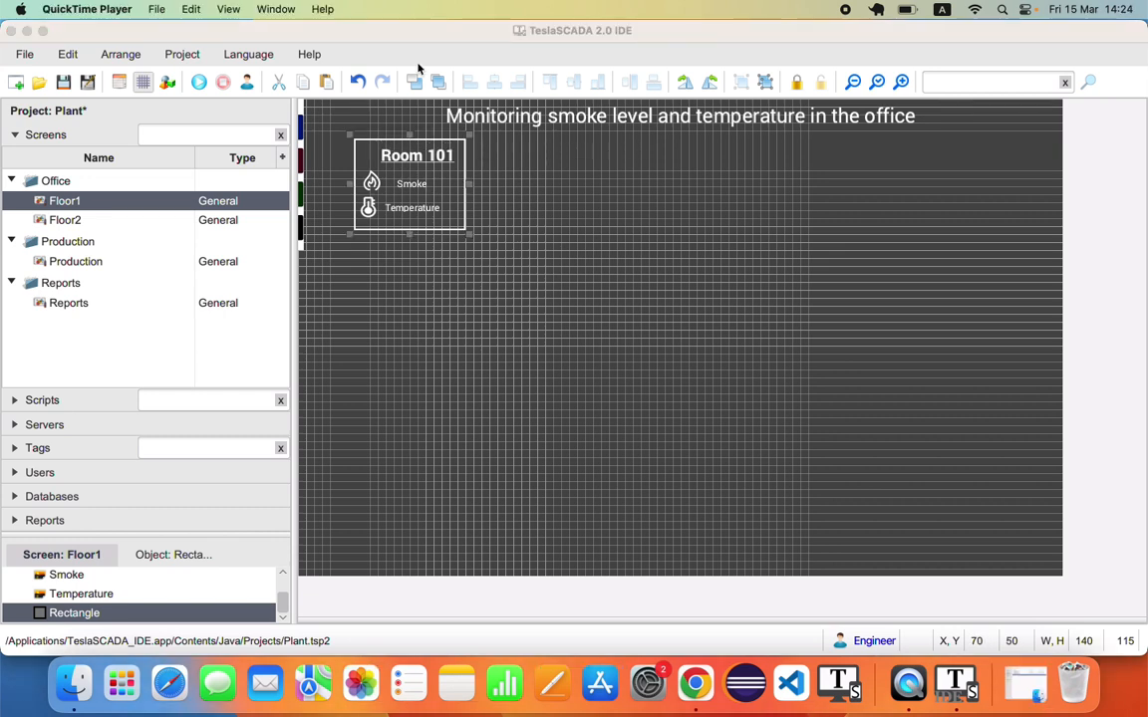
Enlarge the Floor1 object list and examine the Title properties and the label and icon objects
{"action": "left_click", "coordinate": [184, 539]}
{"action": "left_click_drag", "start_coordinate": [184, 539], "coordinate": [130, 370]}
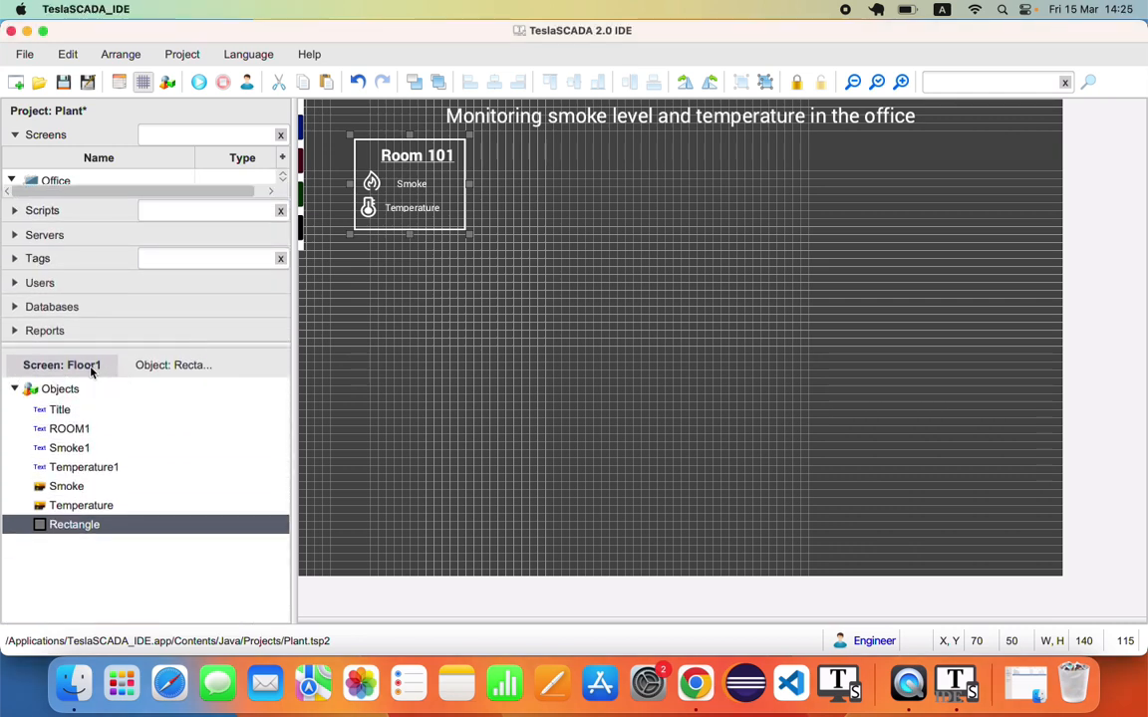
{"action": "left_click", "coordinate": [60, 411]}
{"action": "double_click", "coordinate": [61, 410]}
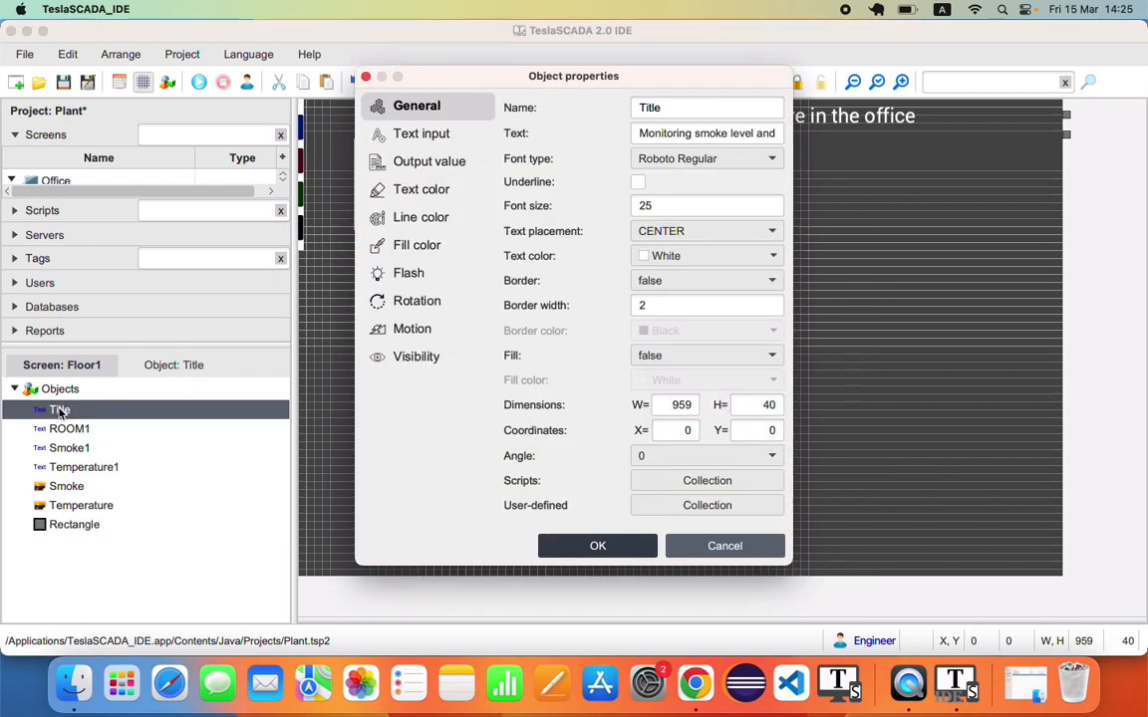
{"action": "left_click", "coordinate": [709, 545]}
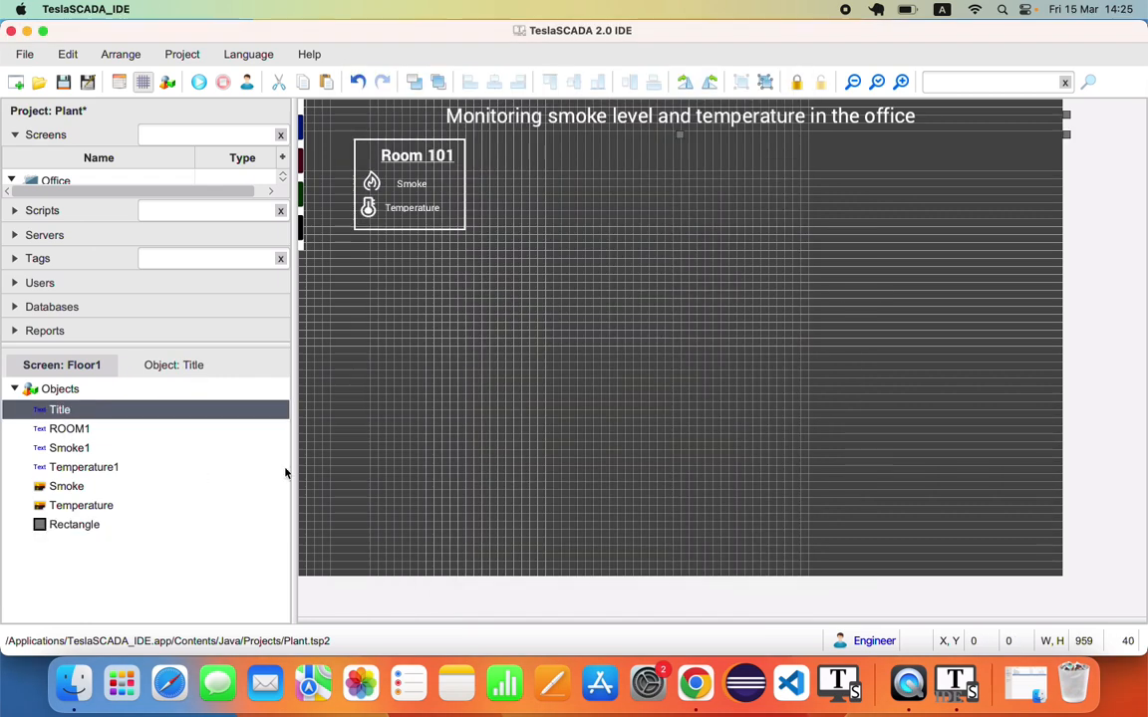
{"action": "left_click", "coordinate": [76, 469]}
{"action": "left_click", "coordinate": [70, 488]}
{"action": "left_click", "coordinate": [72, 506]}
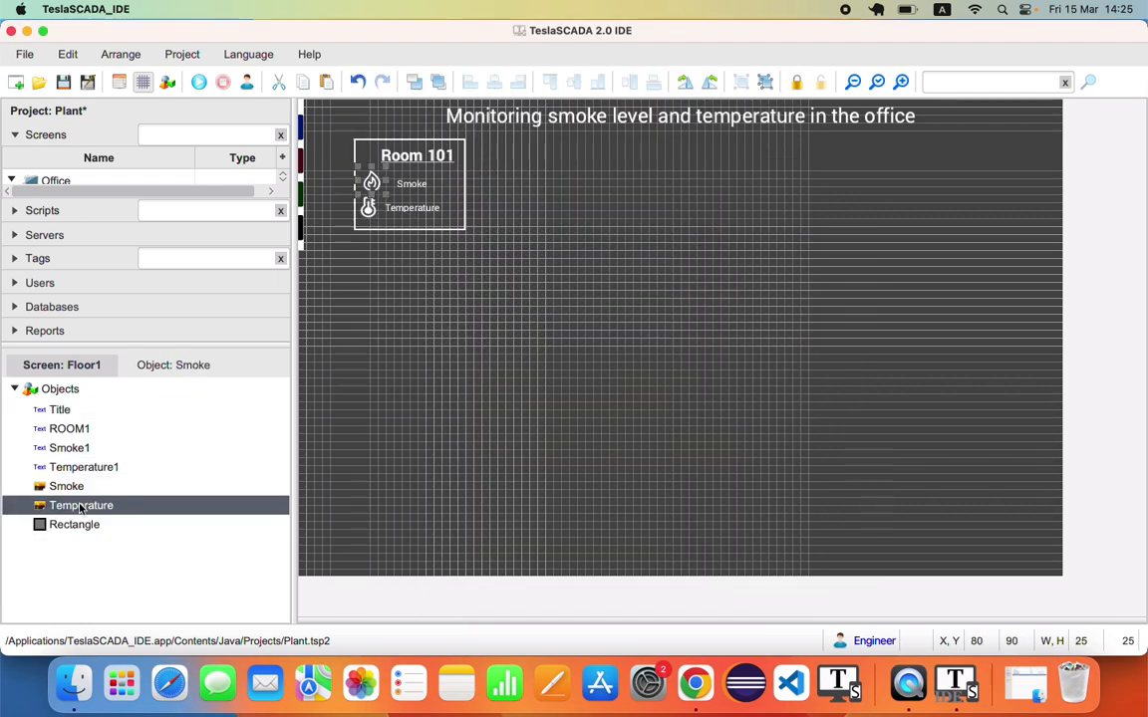
{"action": "left_click", "coordinate": [61, 410]}
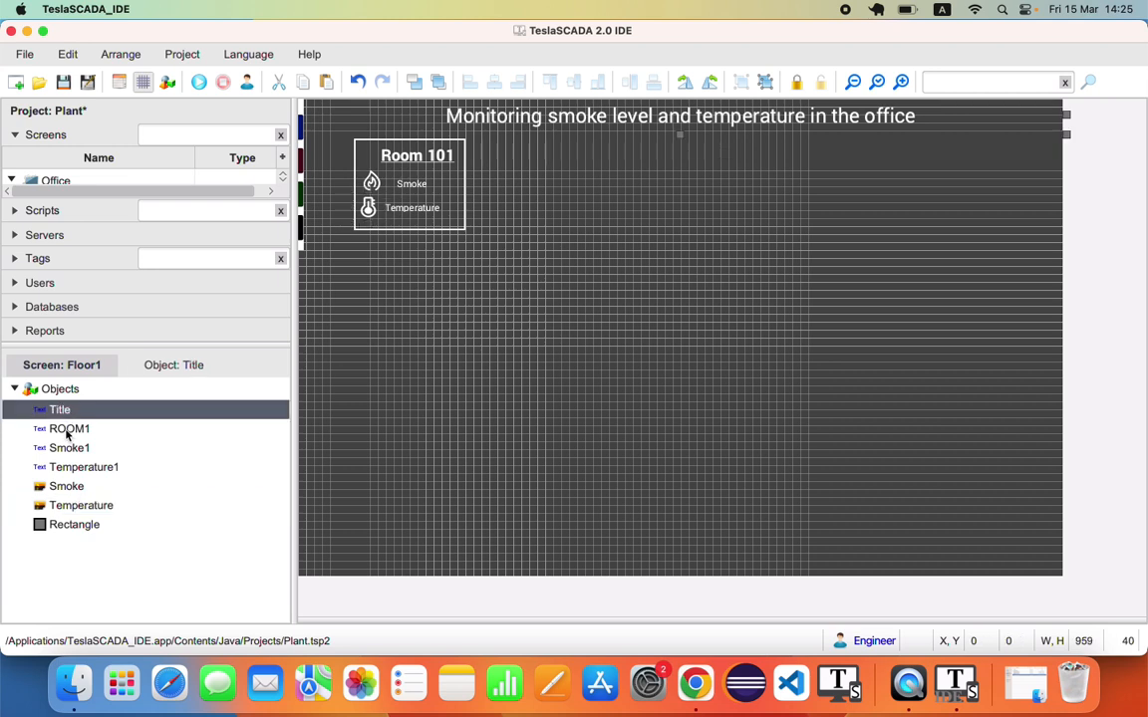
Shift the Room 101 heading left, centre it in the frame, and resize it to about 130 wide
{"action": "left_click", "coordinate": [68, 431]}
{"action": "key", "text": "shift+Left"}
{"action": "key", "text": "shift+Left"}
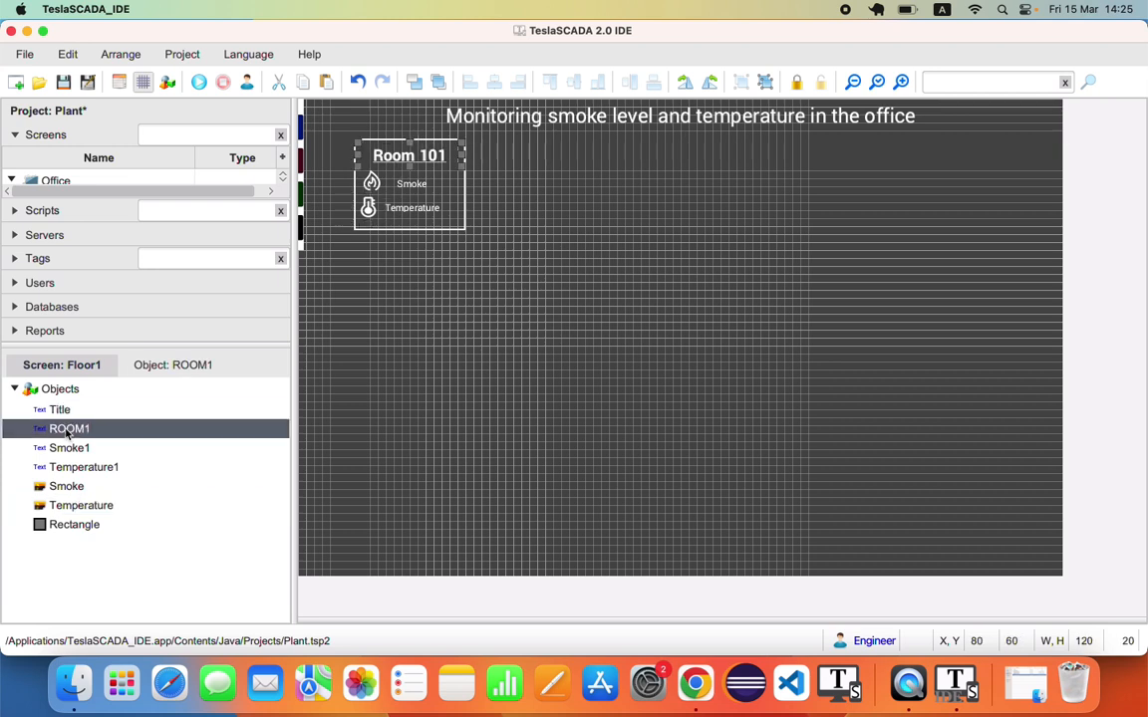
{"action": "key", "text": "Left"}
{"action": "key", "text": "Left"}
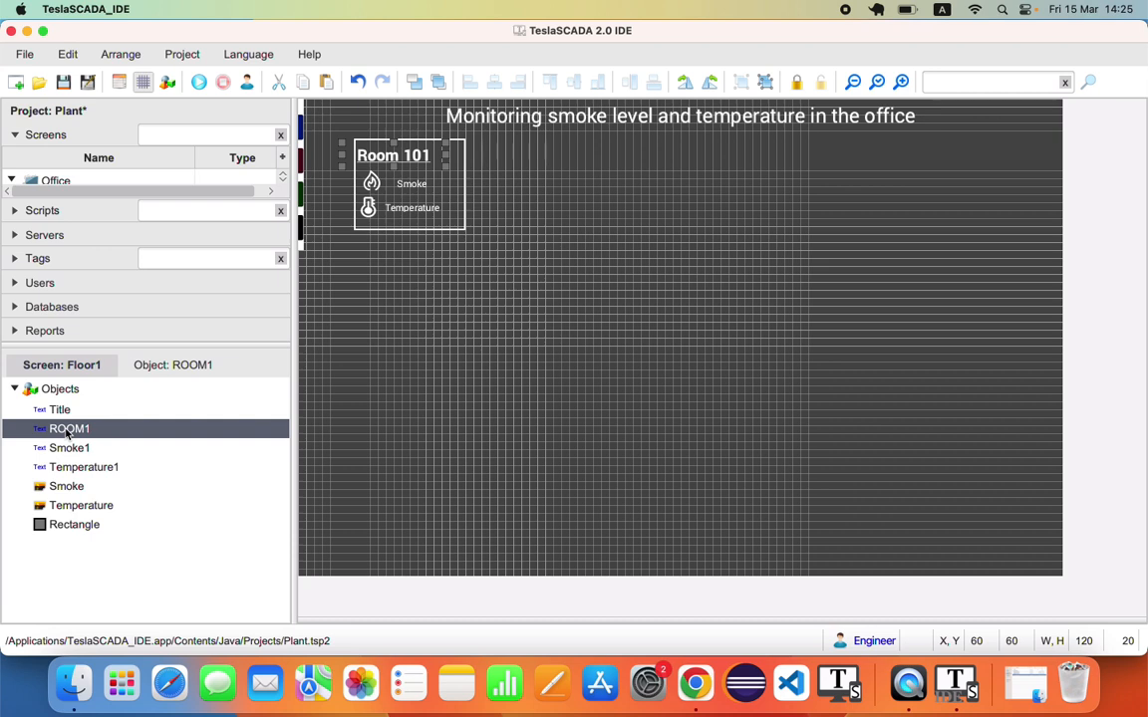
{"action": "key", "text": "shift+Right"}
{"action": "key", "text": "shift+Right"}
{"action": "key", "text": "shift+Right"}
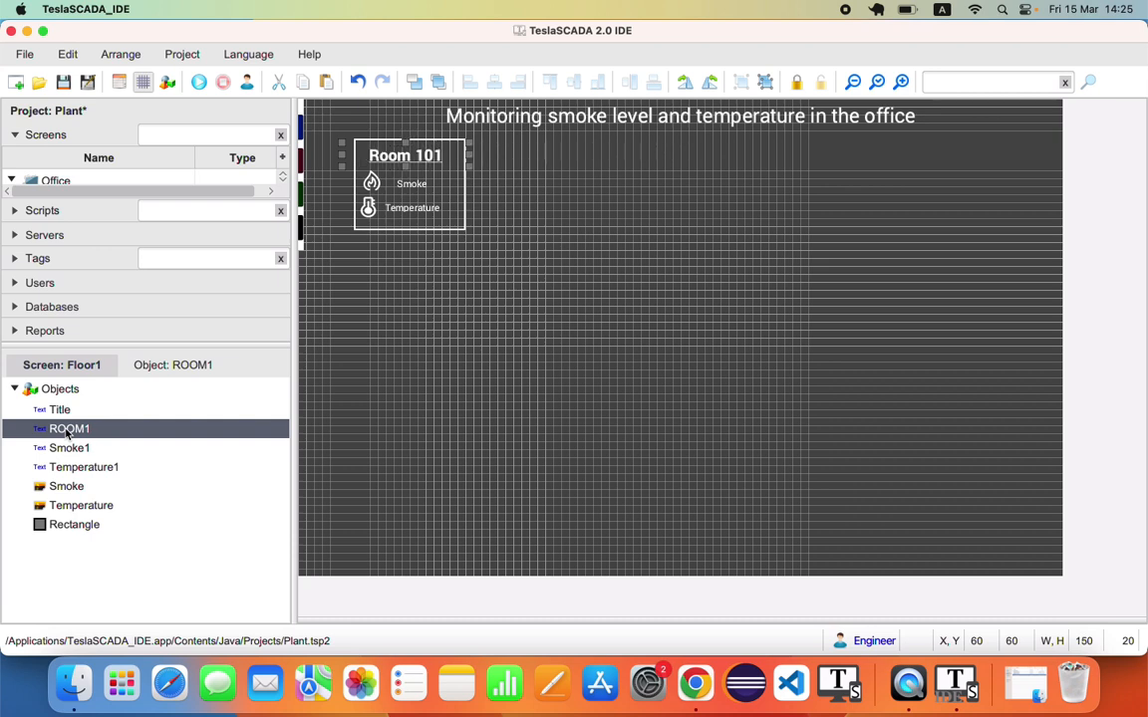
{"action": "left_click_drag", "start_coordinate": [343, 155], "coordinate": [359, 156]}
{"action": "left_click", "coordinate": [398, 188]}
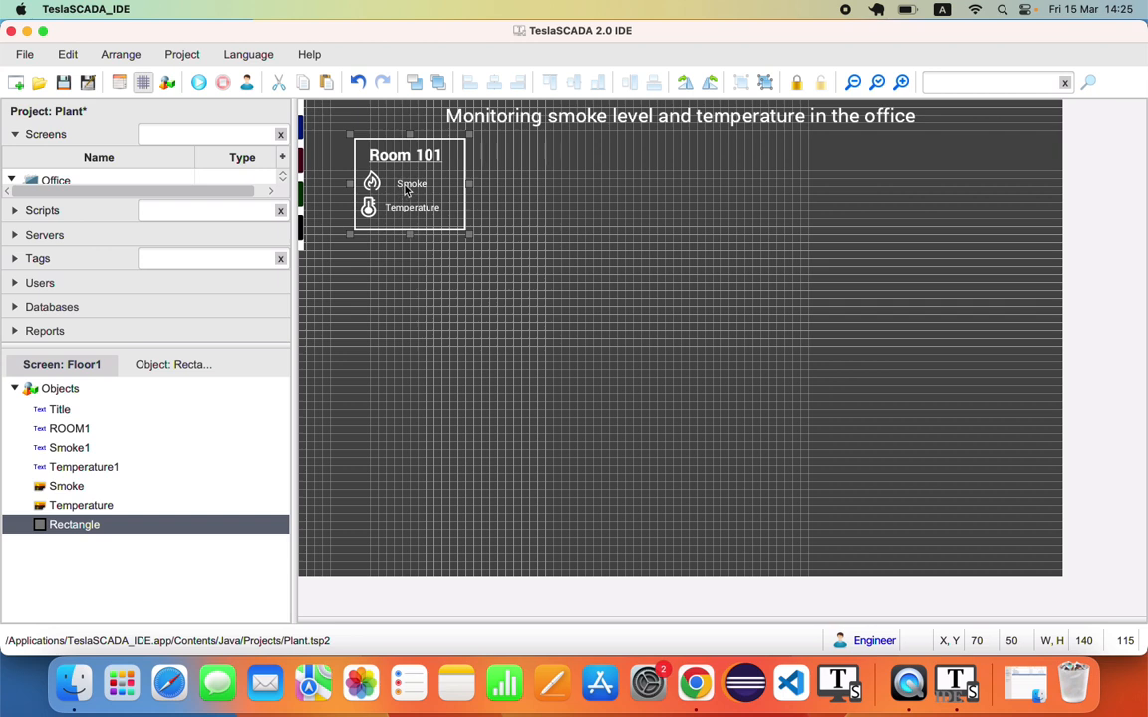
Shift the Smoke and Temperature text labels slightly right inside the Room 101 frame
{"action": "left_click", "coordinate": [78, 485]}
{"action": "left_click", "coordinate": [75, 449]}
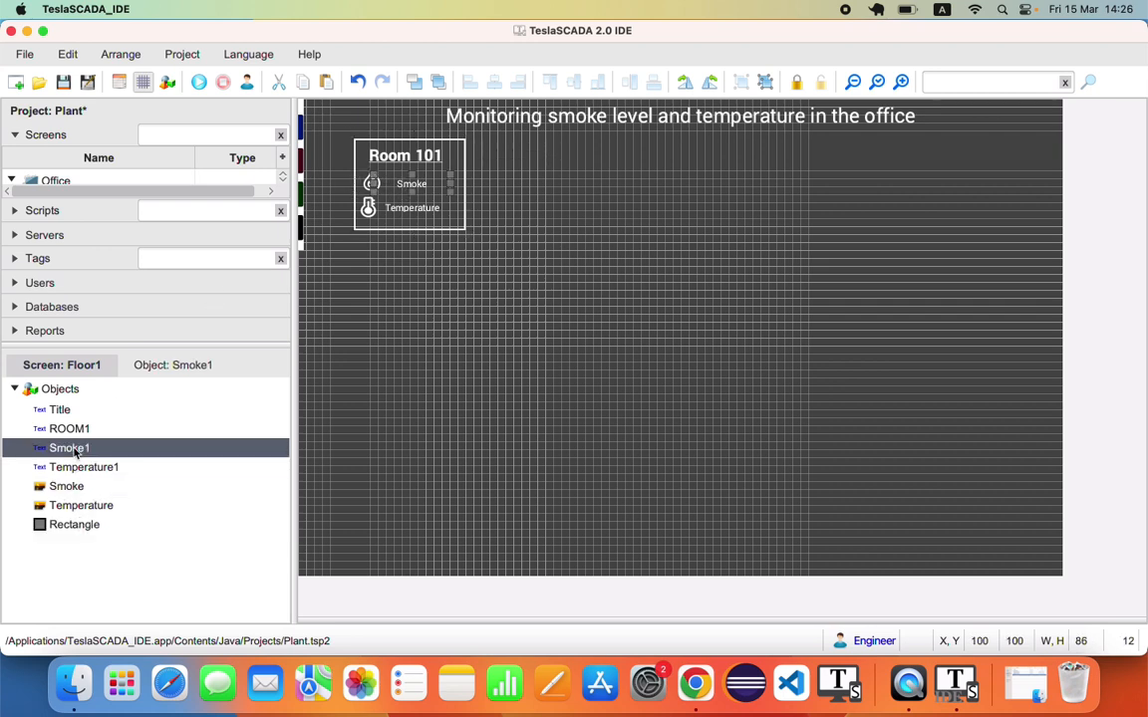
{"action": "left_click", "coordinate": [63, 468]}
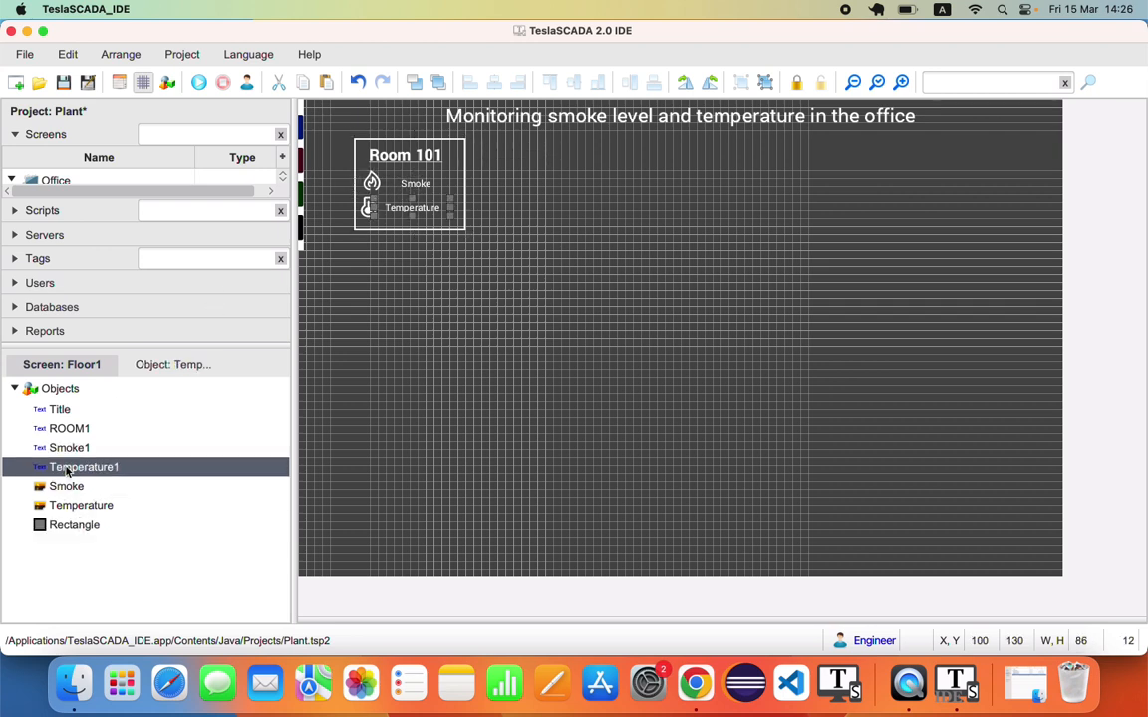
Hide the grid and fine-tune the thermometer icon's position to X 76, beneath the flame icon
{"action": "left_click", "coordinate": [71, 503]}
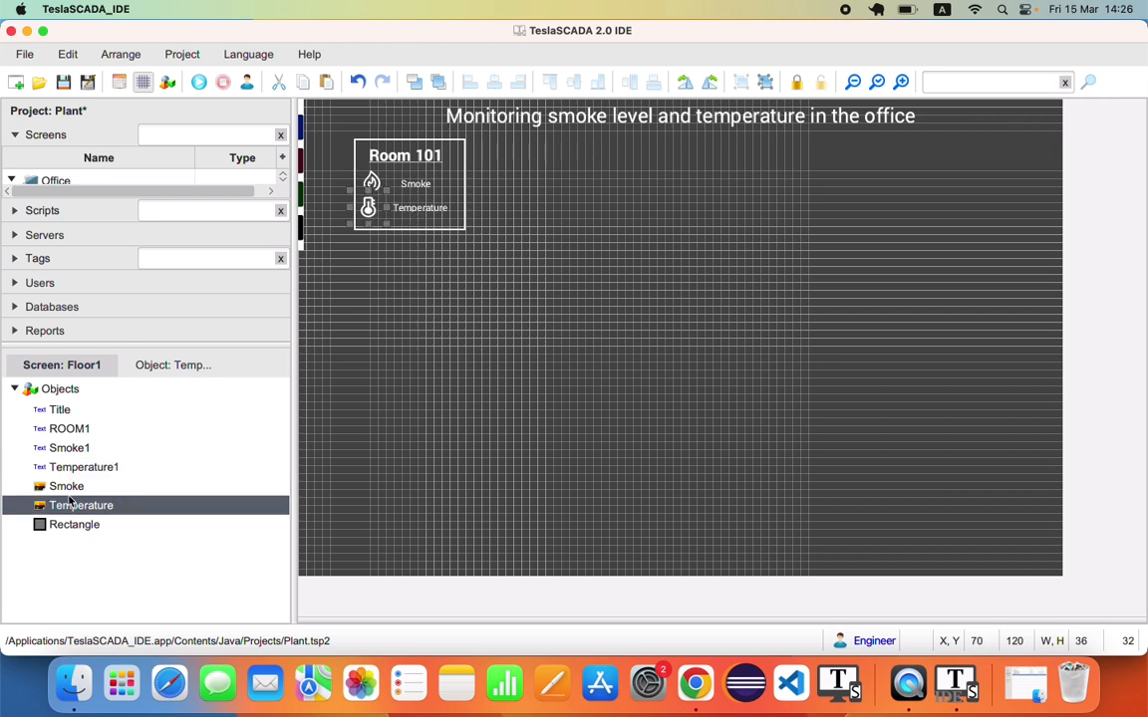
{"action": "key", "text": "Right"}
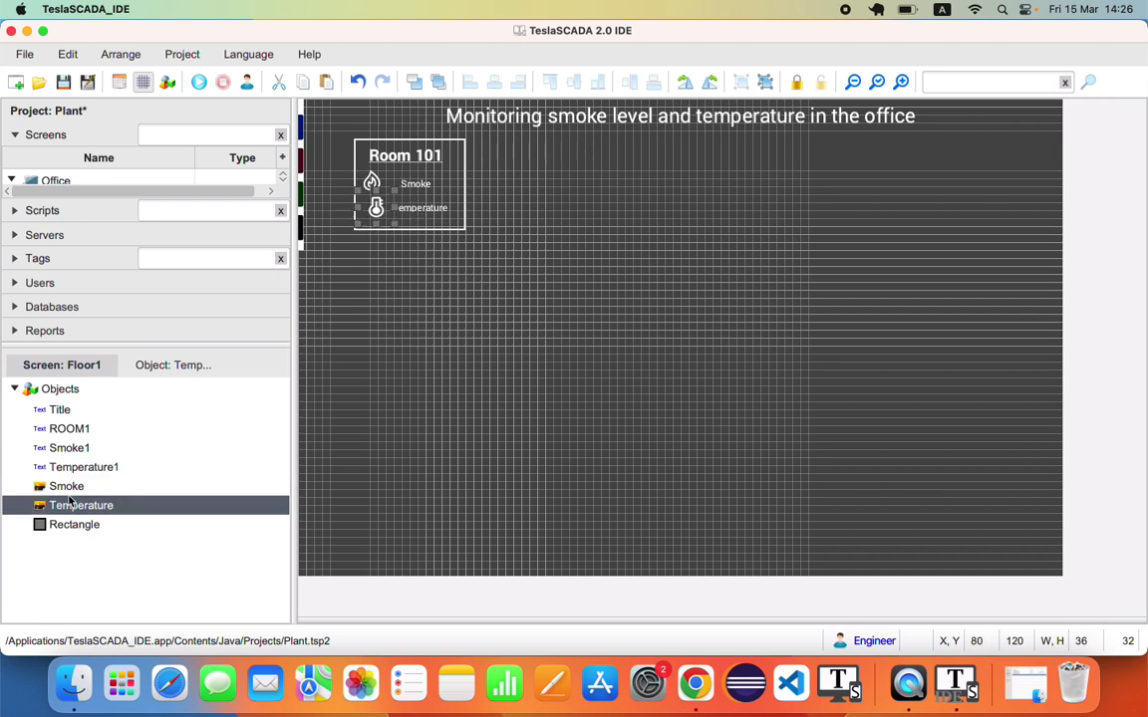
{"action": "left_click", "coordinate": [443, 327]}
{"action": "left_click", "coordinate": [143, 84]}
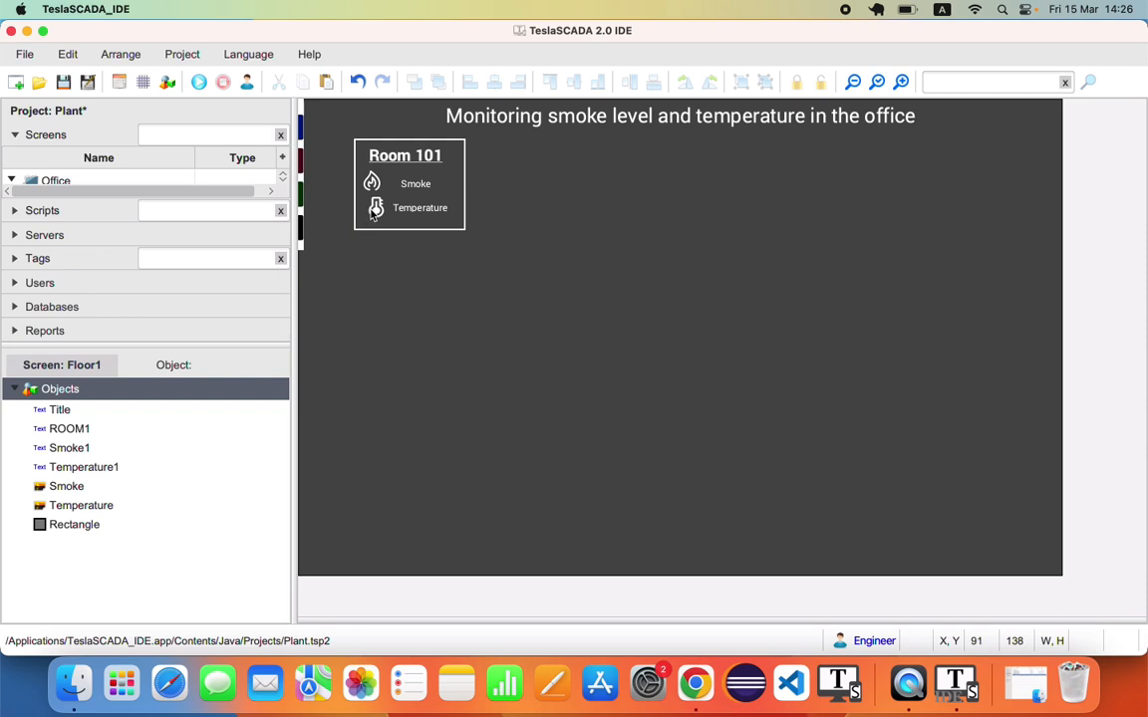
{"action": "left_click", "coordinate": [368, 213]}
{"action": "left_click", "coordinate": [88, 506]}
{"action": "key", "text": "Left"}
{"action": "key", "text": "Left"}
{"action": "key", "text": "Left"}
{"action": "key", "text": "Left"}
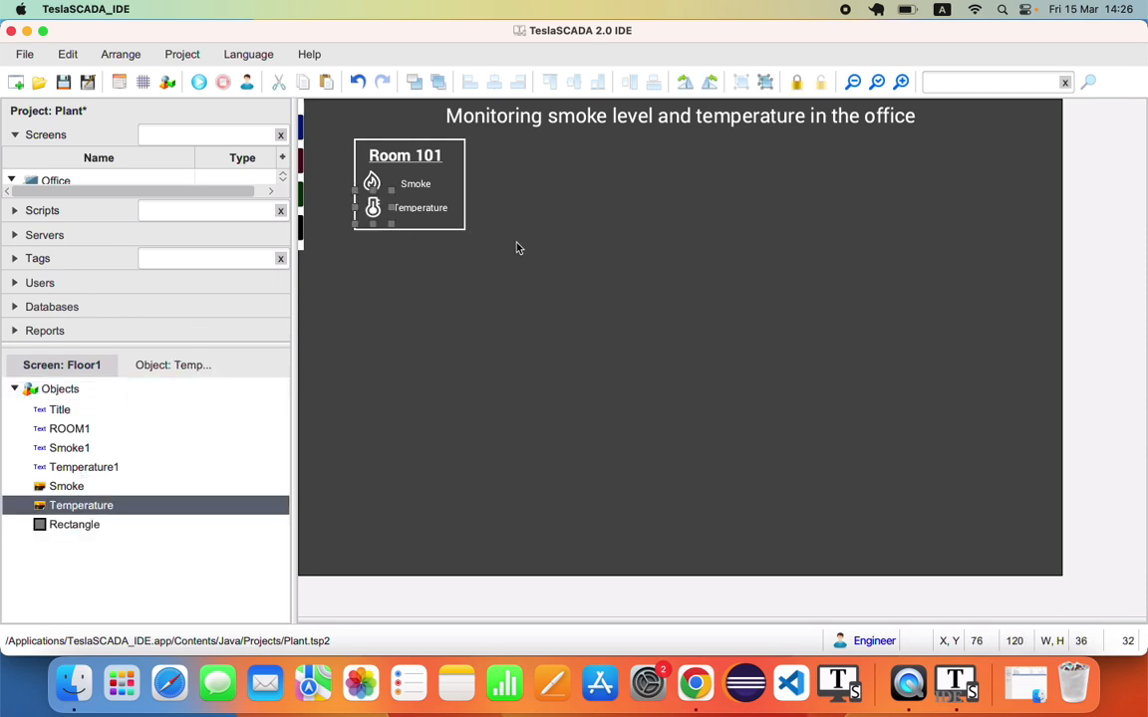
Group the Room 101 frame, heading, labels and icons, and move the group down to about Y 81
{"action": "left_click", "coordinate": [346, 141]}
{"action": "left_click_drag", "start_coordinate": [346, 142], "coordinate": [487, 165]}
{"action": "left_click_drag", "start_coordinate": [492, 237], "coordinate": [492, 259]}
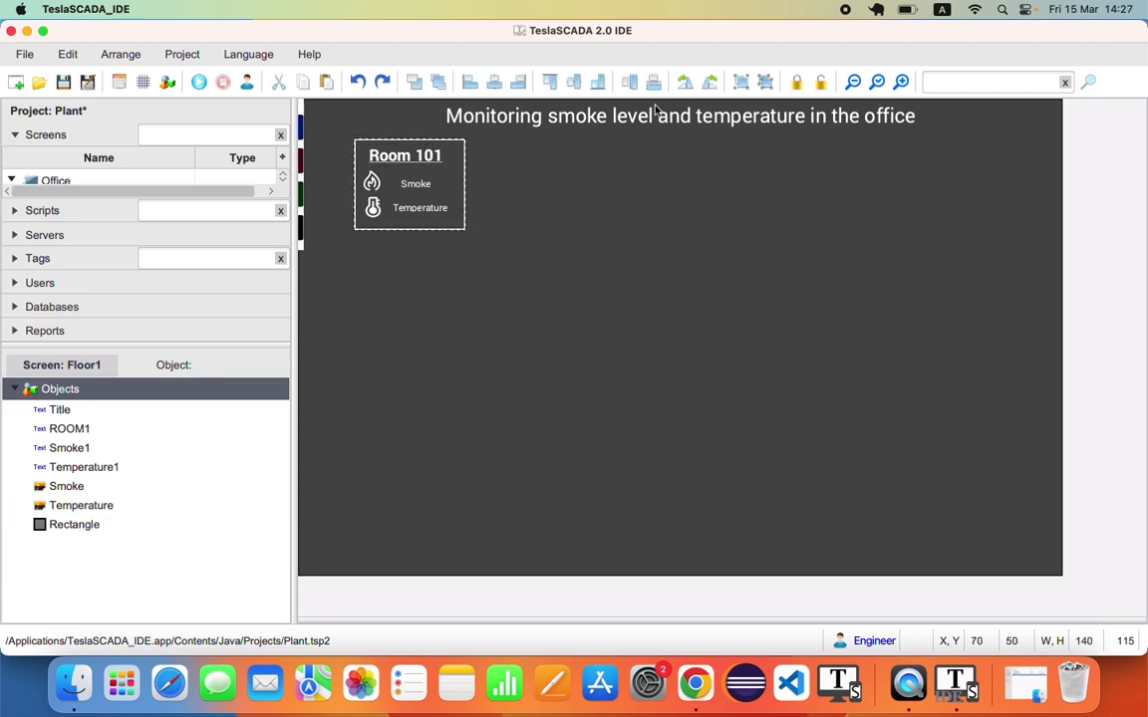
{"action": "left_click", "coordinate": [742, 80]}
{"action": "left_click_drag", "start_coordinate": [419, 194], "coordinate": [419, 222]}
Change the Title object's text color to pale cyan
{"action": "double_click", "coordinate": [538, 117]}
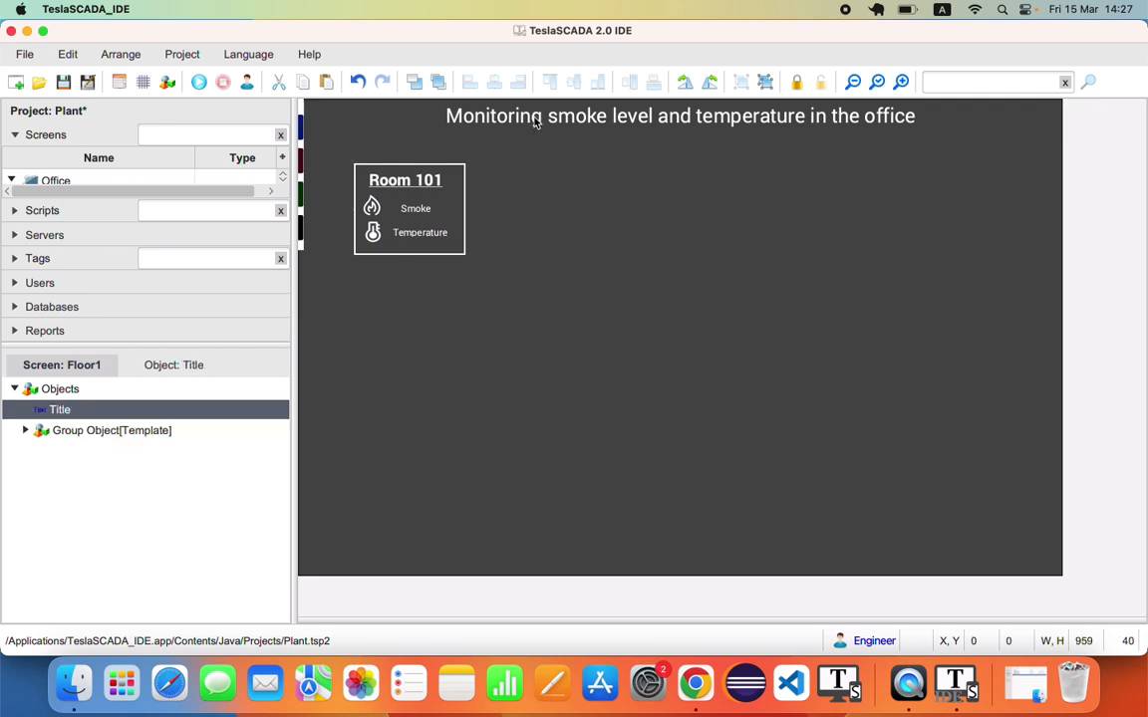
{"action": "left_click", "coordinate": [763, 257]}
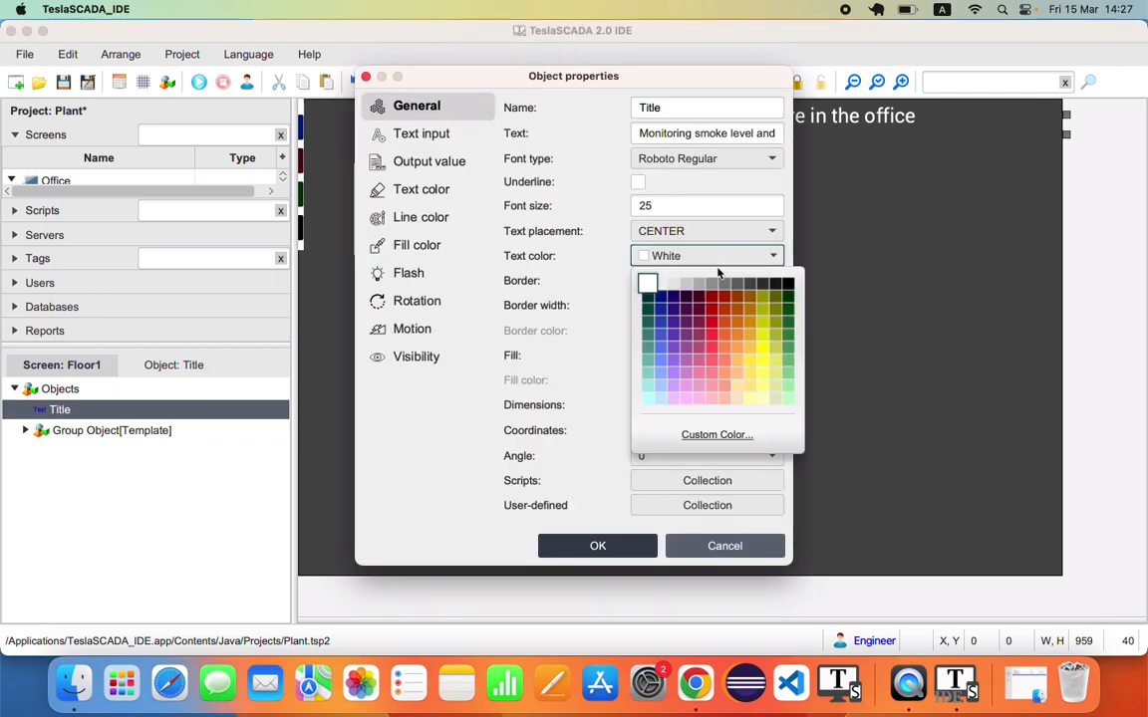
{"action": "left_click", "coordinate": [652, 398]}
{"action": "left_click", "coordinate": [597, 546]}
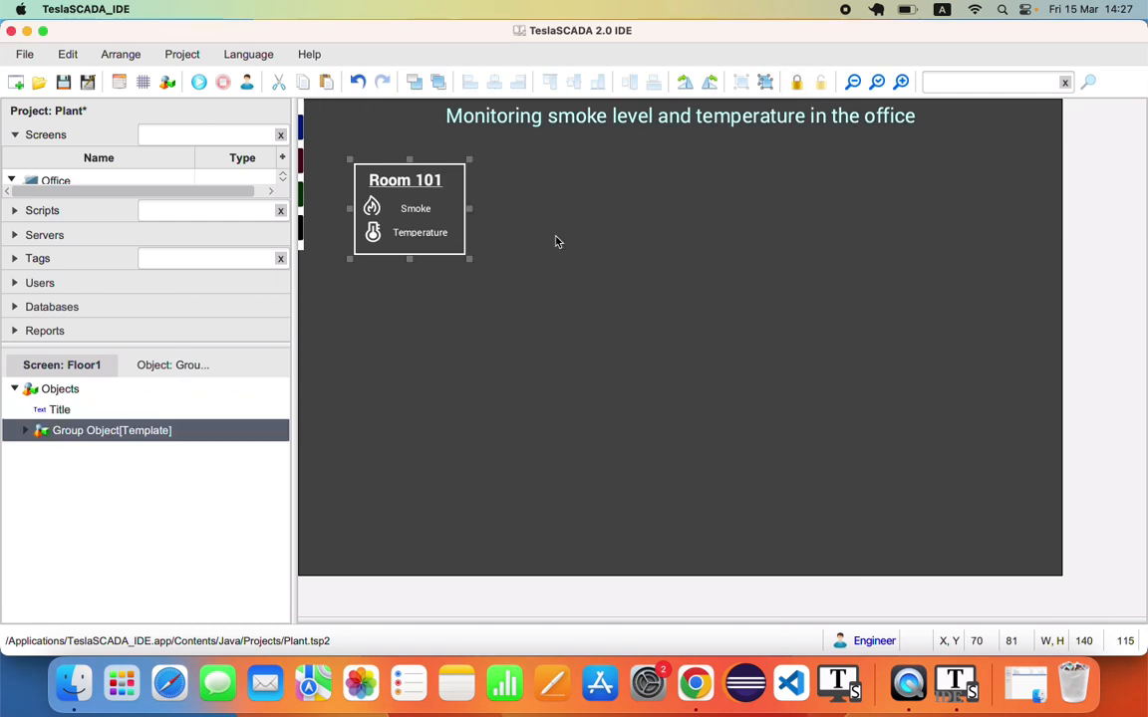
Copy the Room 101 group and place the copy directly to its right at about X 209, Y 81
{"action": "right_click", "coordinate": [415, 196]}
{"action": "left_click", "coordinate": [458, 248]}
{"action": "right_click", "coordinate": [546, 232]}
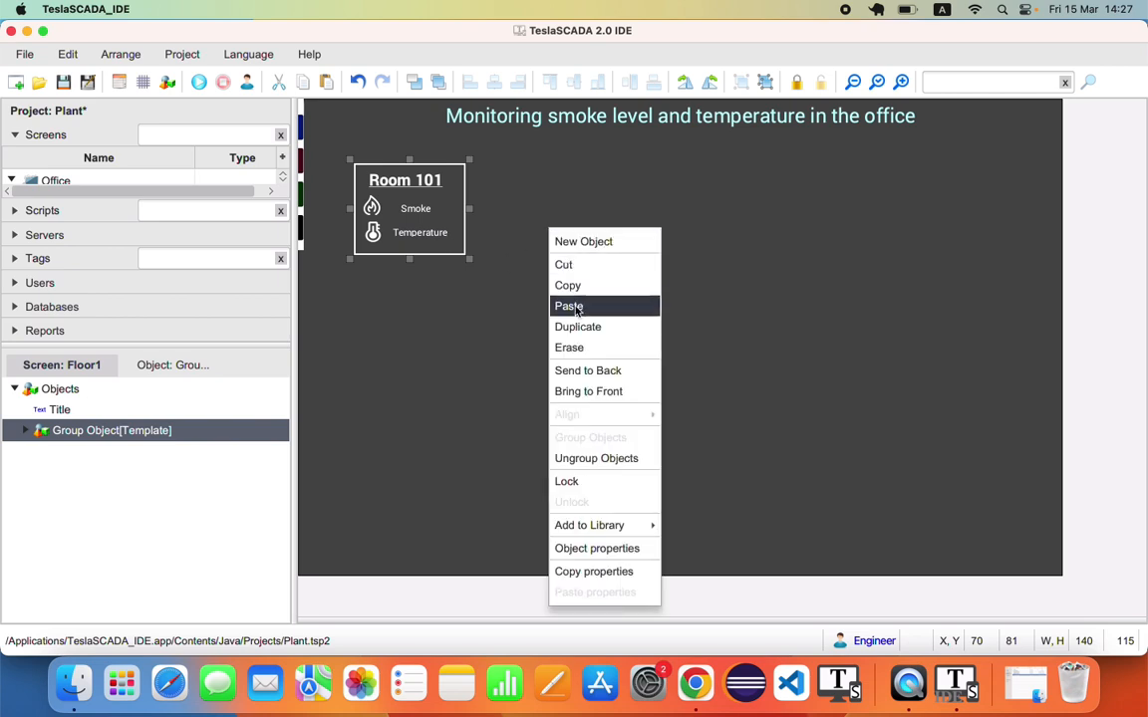
{"action": "left_click", "coordinate": [569, 303]}
{"action": "left_click_drag", "start_coordinate": [572, 289], "coordinate": [495, 187]}
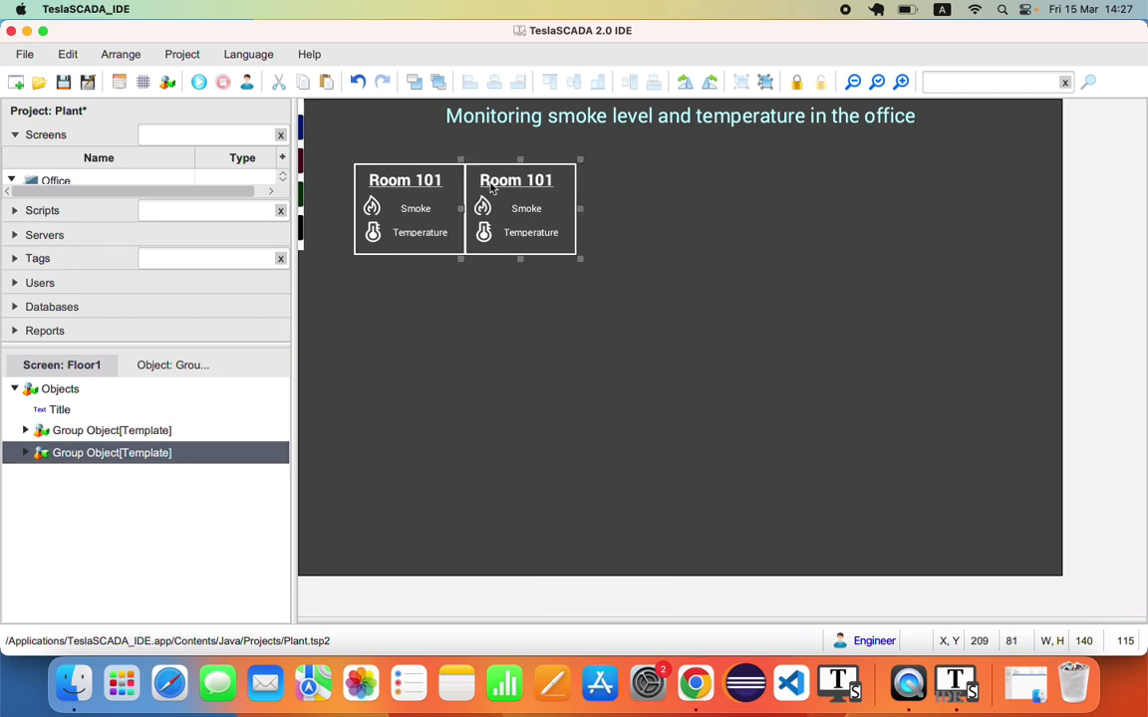
Paste another copy of the room group and align it right of the second one at X 348, Y 81
{"action": "right_click", "coordinate": [426, 213]}
{"action": "left_click", "coordinate": [468, 285]}
{"action": "left_click_drag", "start_coordinate": [440, 245], "coordinate": [637, 205]}
{"action": "key", "text": "Down"}
{"action": "key", "text": "Down"}
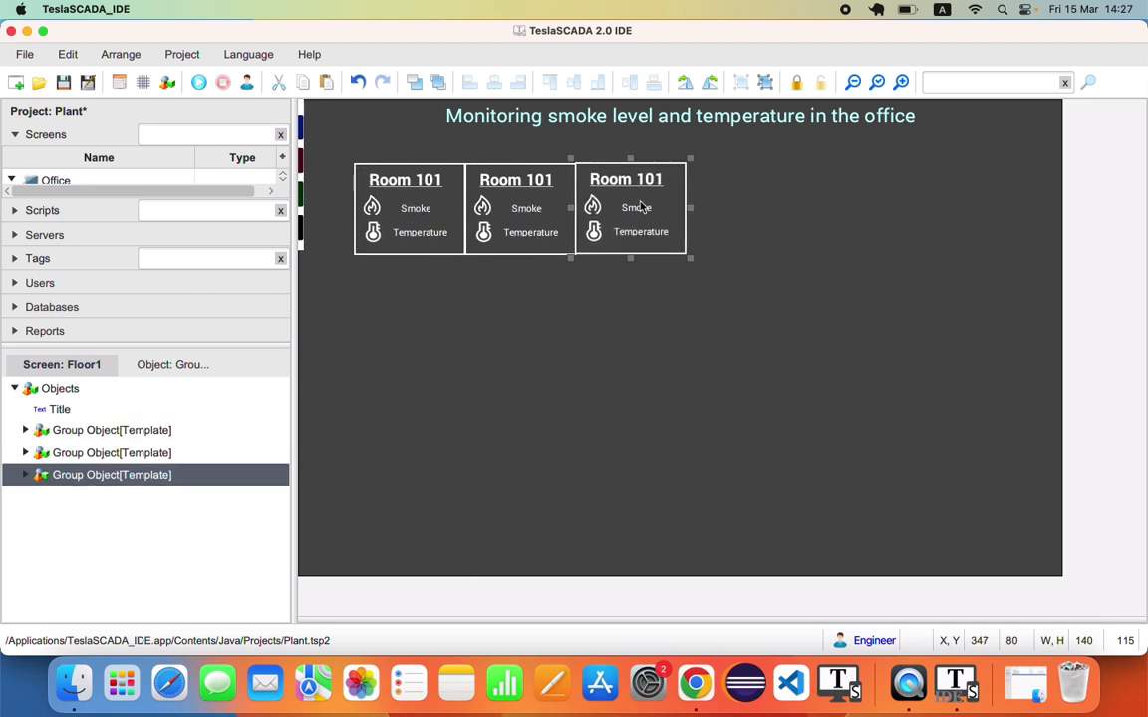
{"action": "key", "text": "Right"}
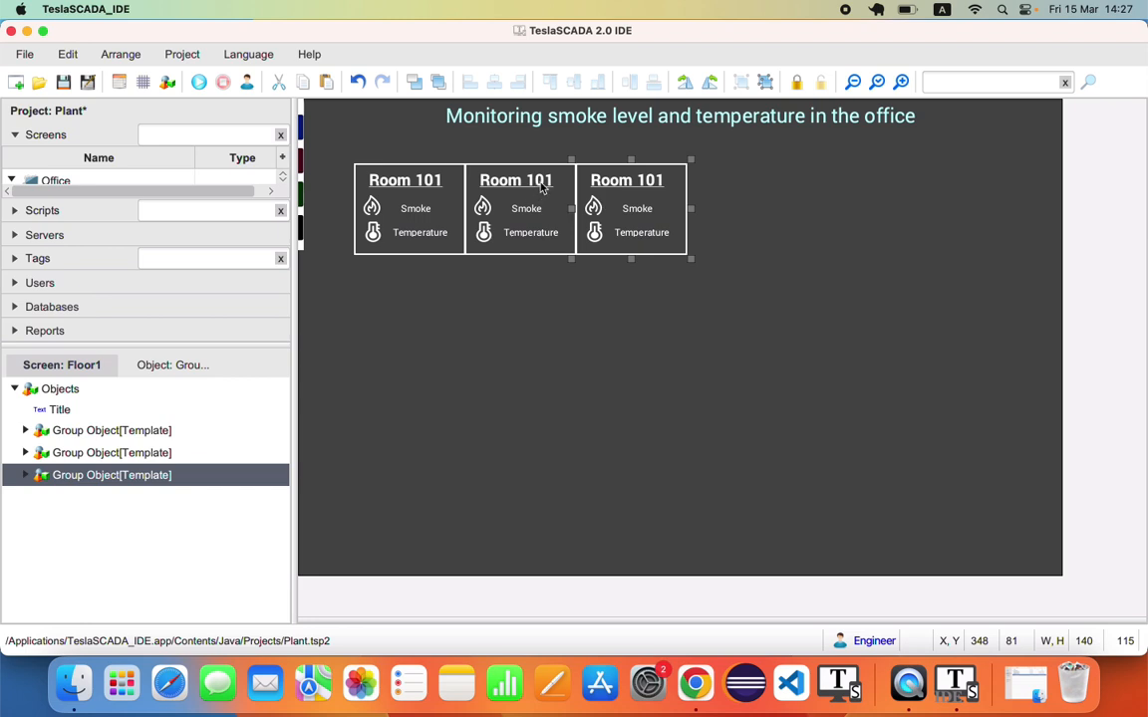
Change the heading text of the middle room group to "Room 102"
{"action": "left_click", "coordinate": [26, 438]}
{"action": "left_click", "coordinate": [26, 453]}
{"action": "double_click", "coordinate": [59, 473]}
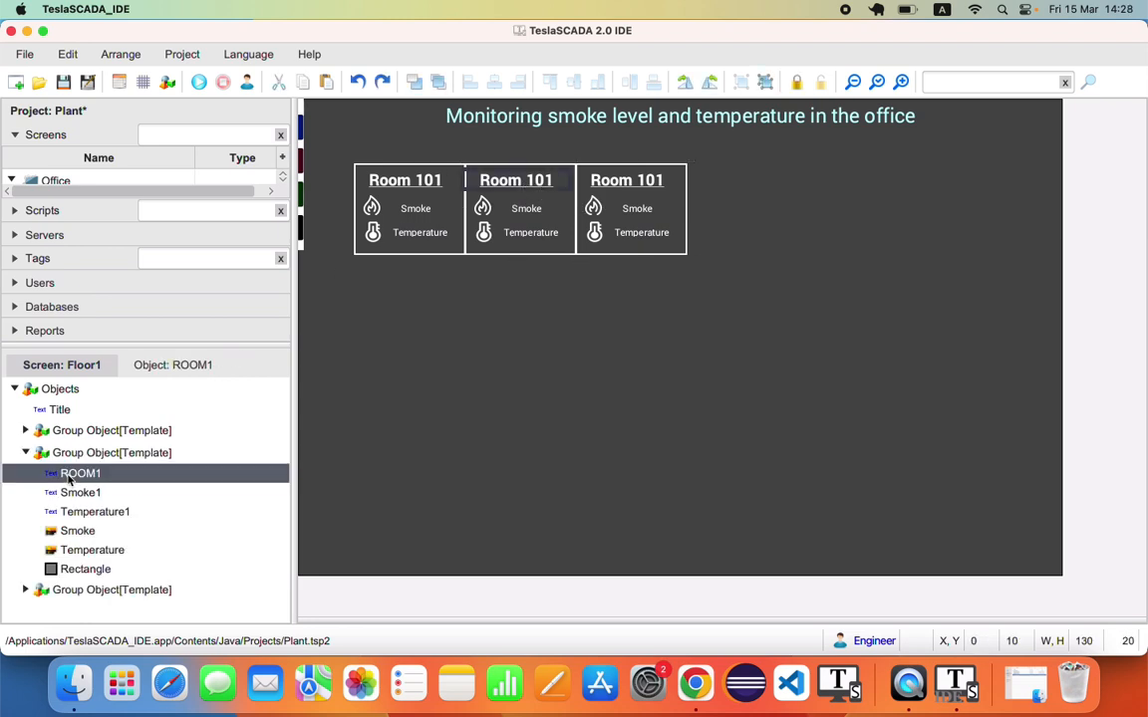
{"action": "left_click", "coordinate": [696, 135]}
{"action": "key", "text": "BackSpace"}
{"action": "type", "text": "2"}
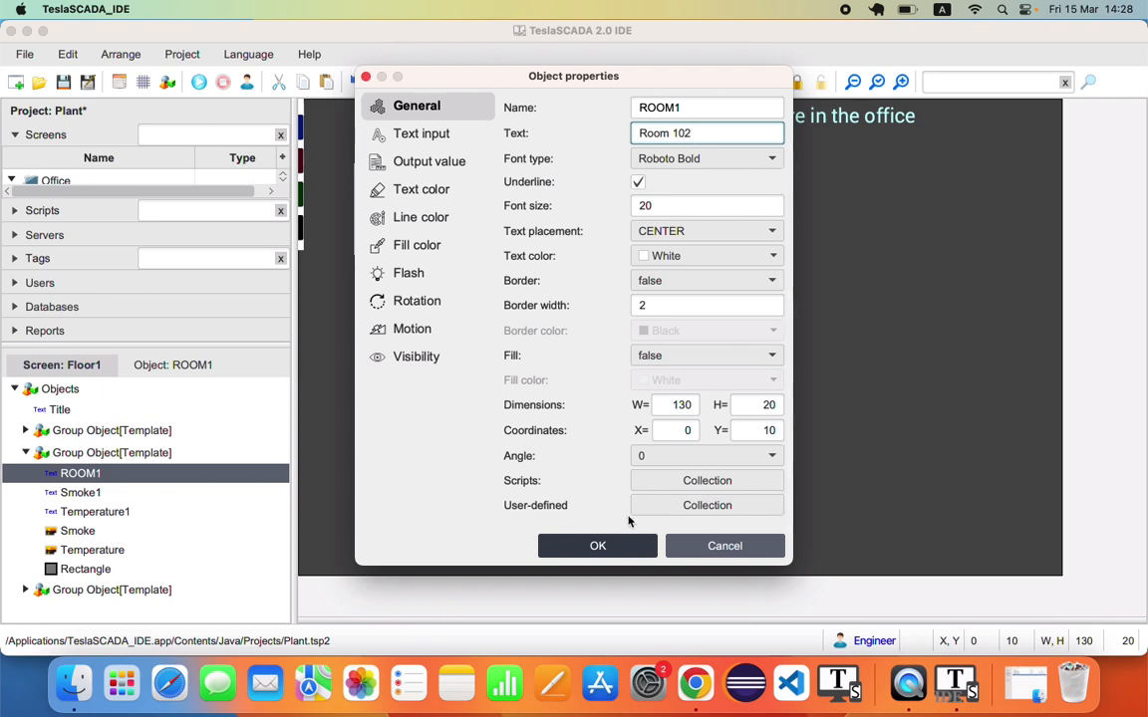
{"action": "left_click", "coordinate": [598, 546]}
Change the heading text of the third room group to "Room 103"
{"action": "double_click", "coordinate": [52, 592]}
{"action": "double_click", "coordinate": [69, 515]}
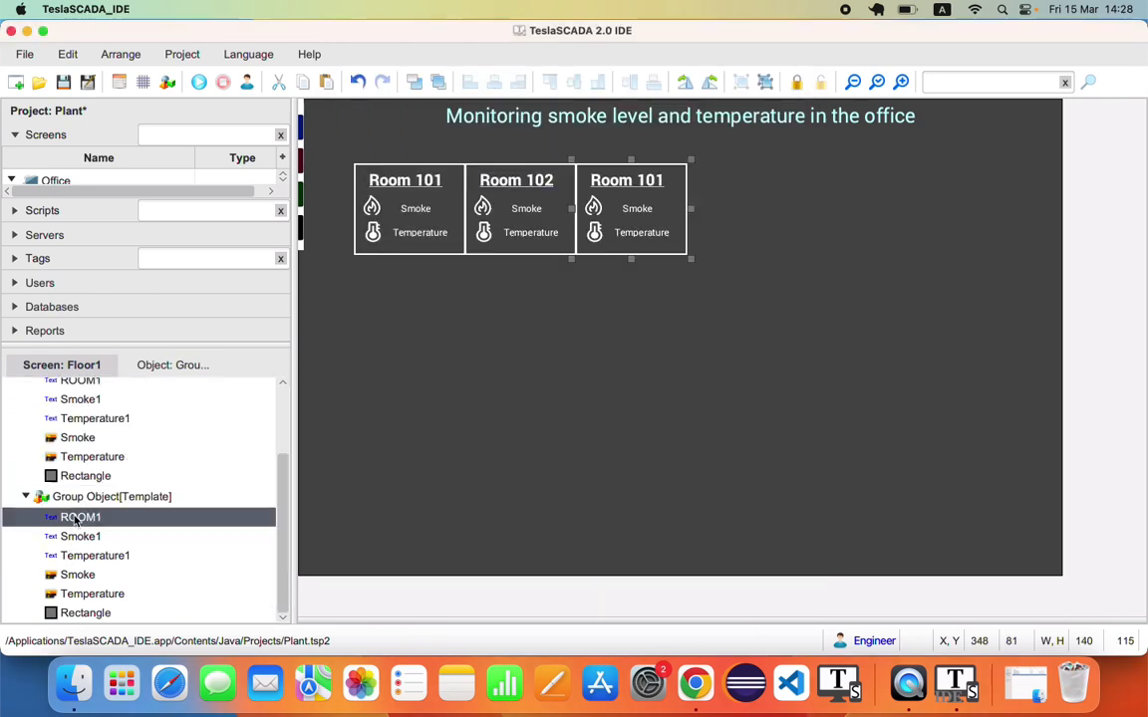
{"action": "left_click", "coordinate": [681, 132]}
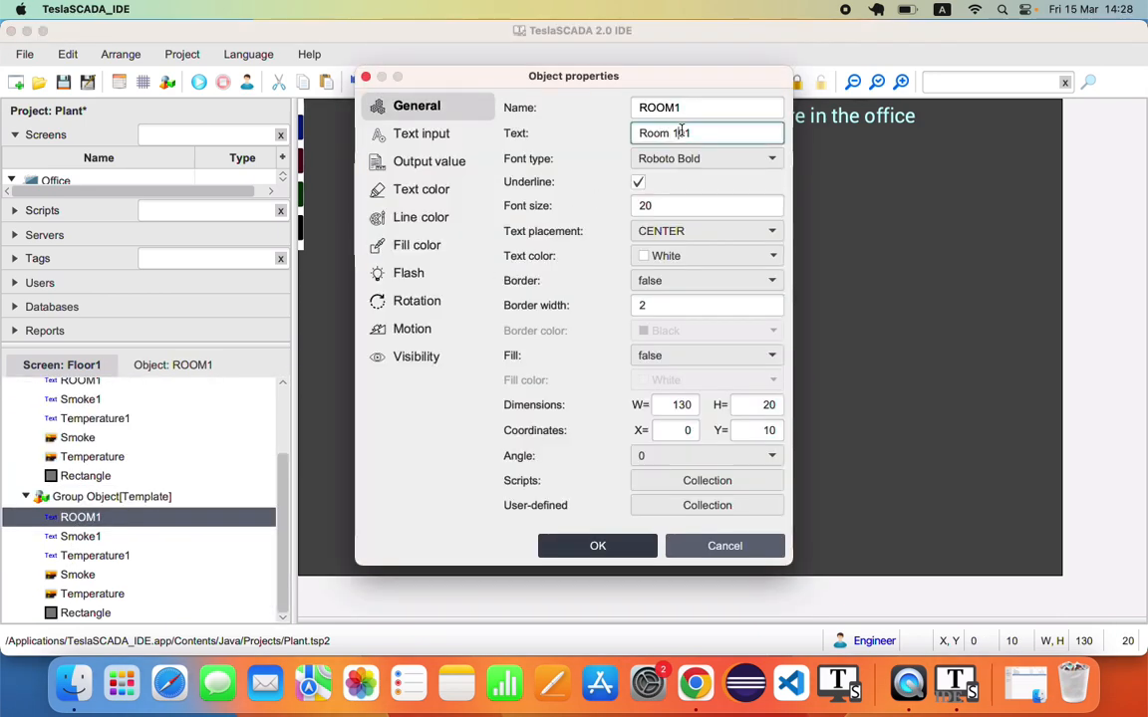
{"action": "key", "text": "BackSpace"}
{"action": "type", "text": "3"}
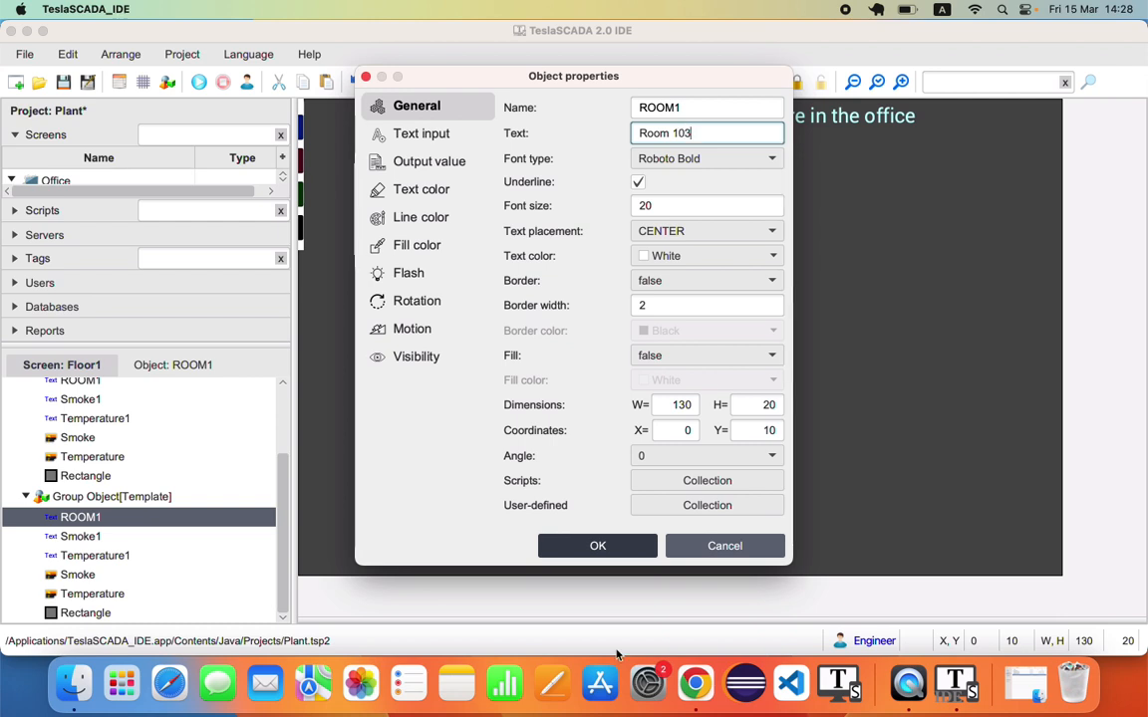
{"action": "left_click", "coordinate": [628, 548]}
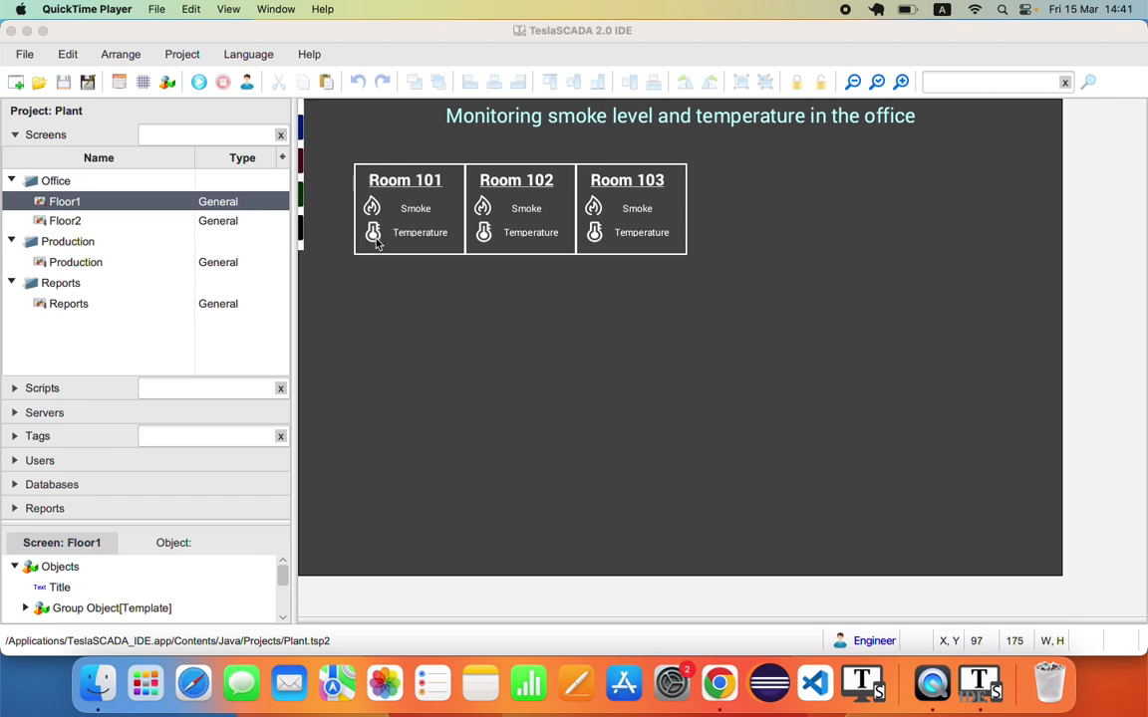
Start a new screen in the Office group, named Details, with Popup as its screen type
{"action": "right_click", "coordinate": [53, 182]}
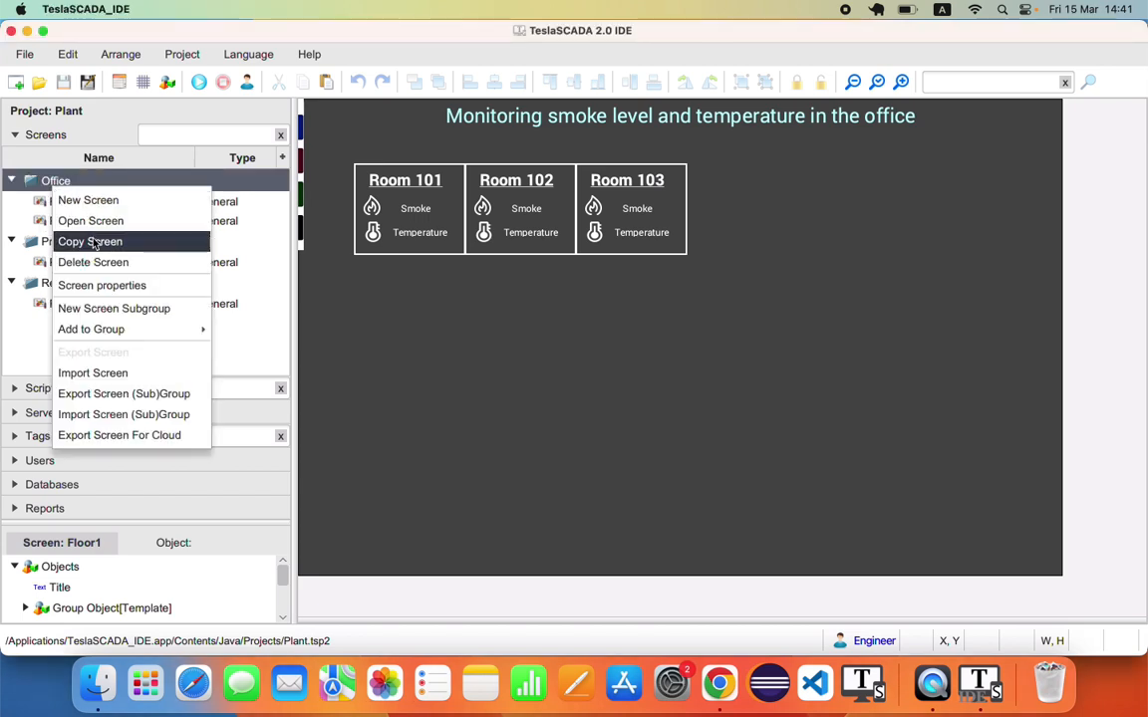
{"action": "left_click", "coordinate": [88, 200]}
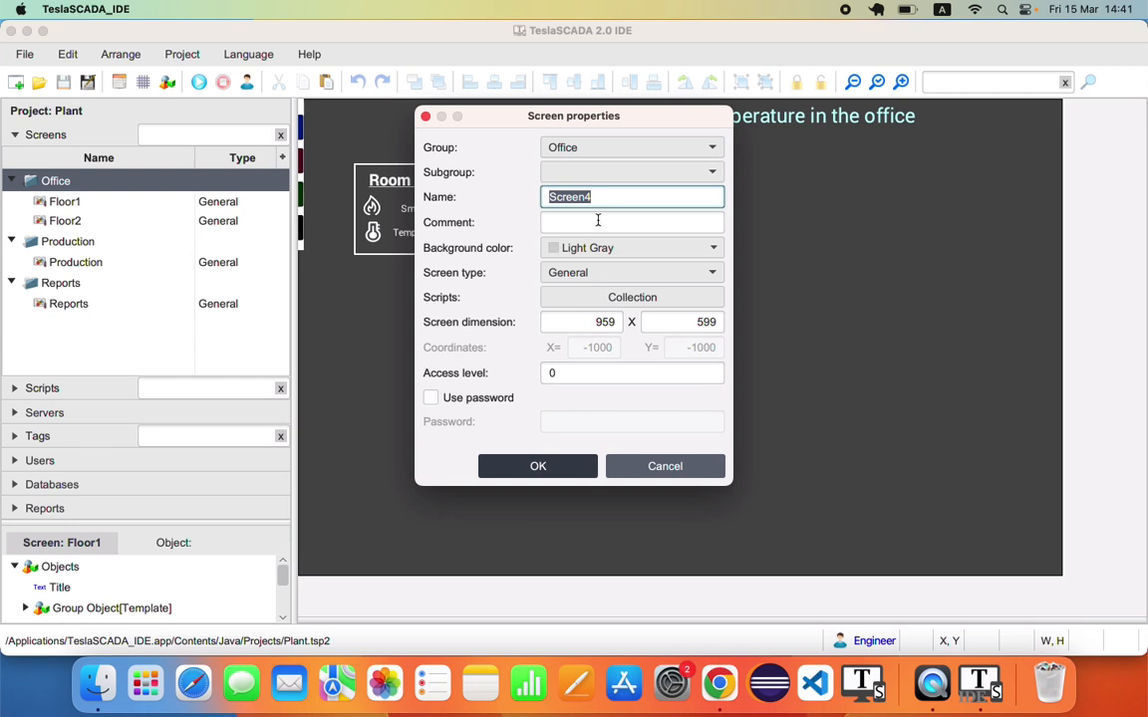
{"action": "type", "text": "Details"}
{"action": "left_click", "coordinate": [604, 274]}
{"action": "left_click", "coordinate": [583, 311]}
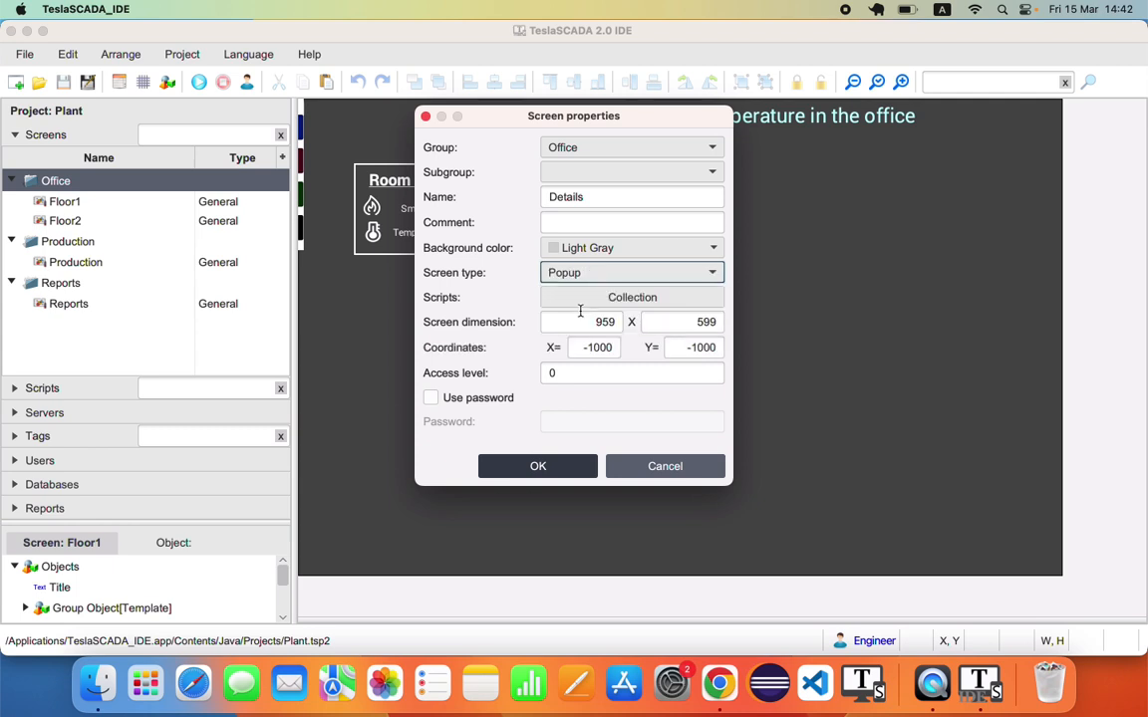
Set the Details screen's dimensions to 200 by 200 and create the screen
{"action": "double_click", "coordinate": [612, 321]}
{"action": "type", "text": "2"}
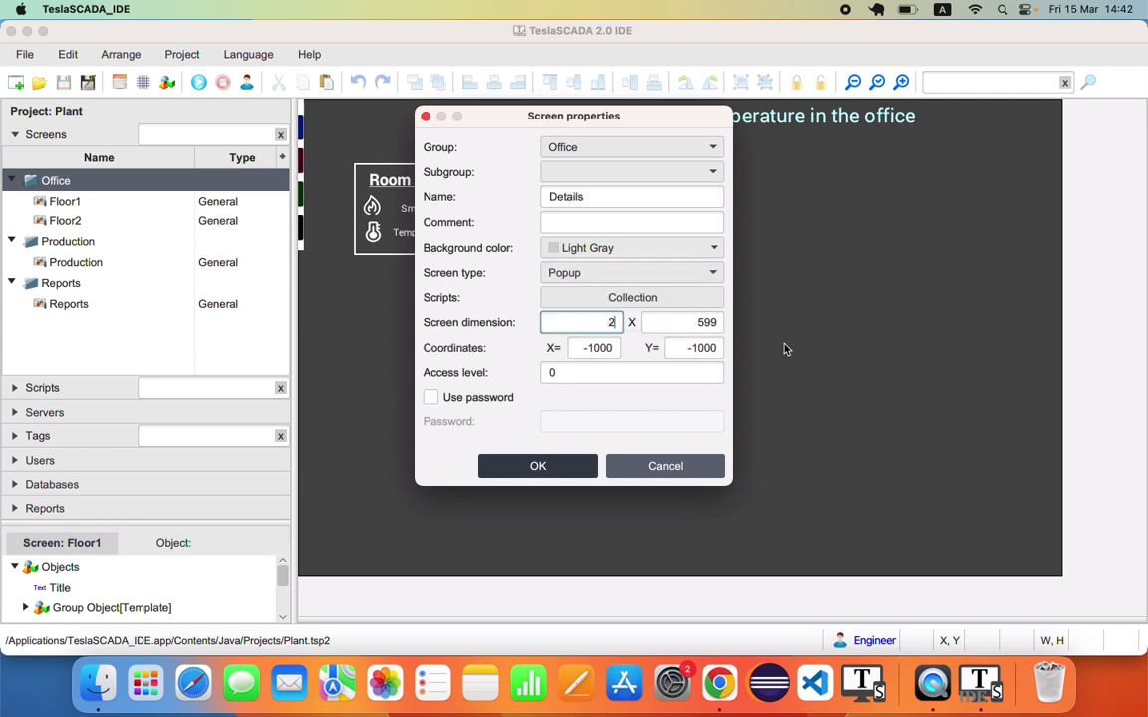
{"action": "type", "text": "00"}
{"action": "key", "text": "Tab"}
{"action": "type", "text": "200"}
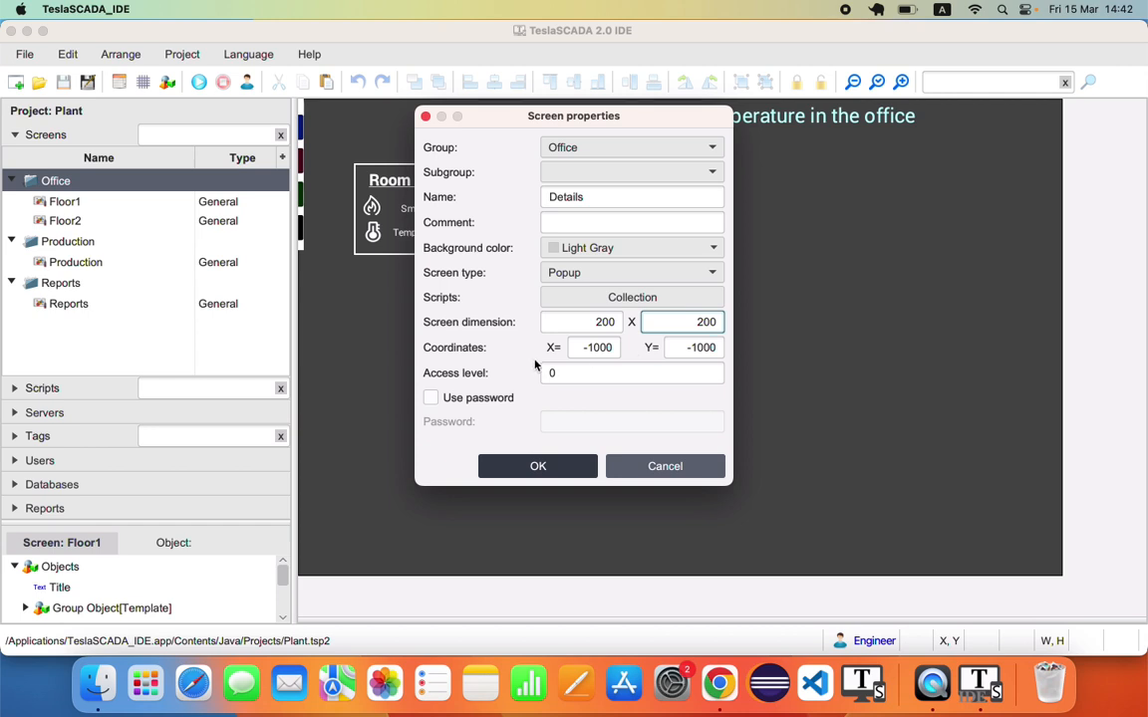
{"action": "left_click", "coordinate": [609, 348]}
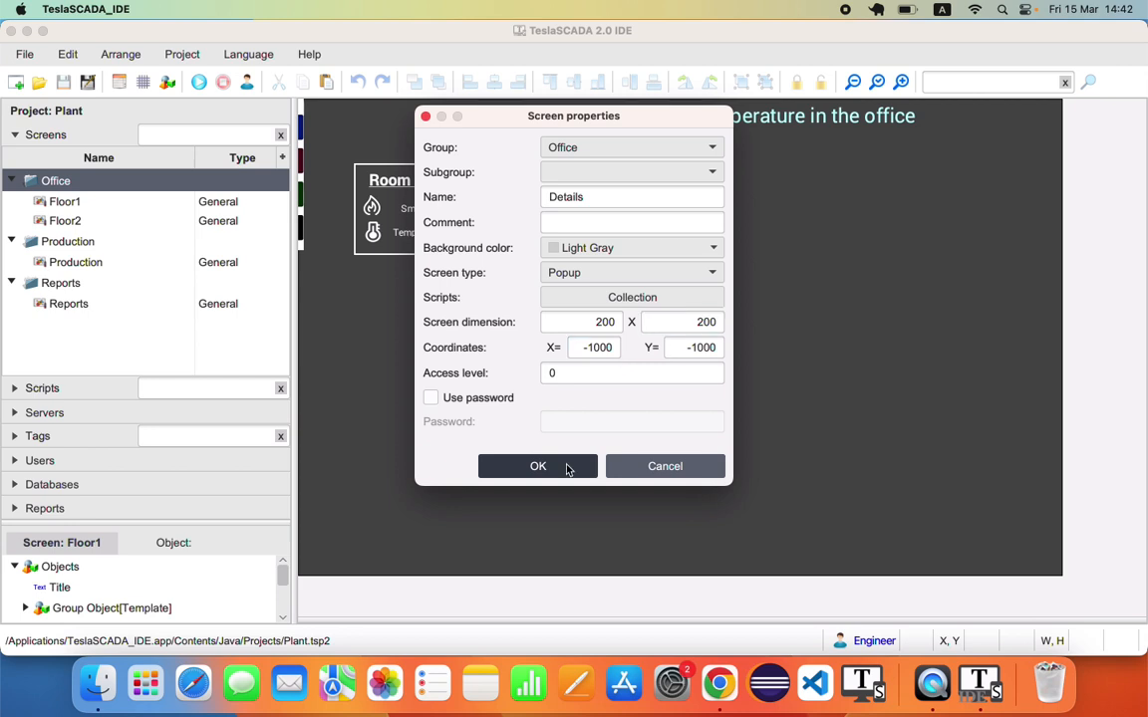
{"action": "left_click", "coordinate": [569, 466]}
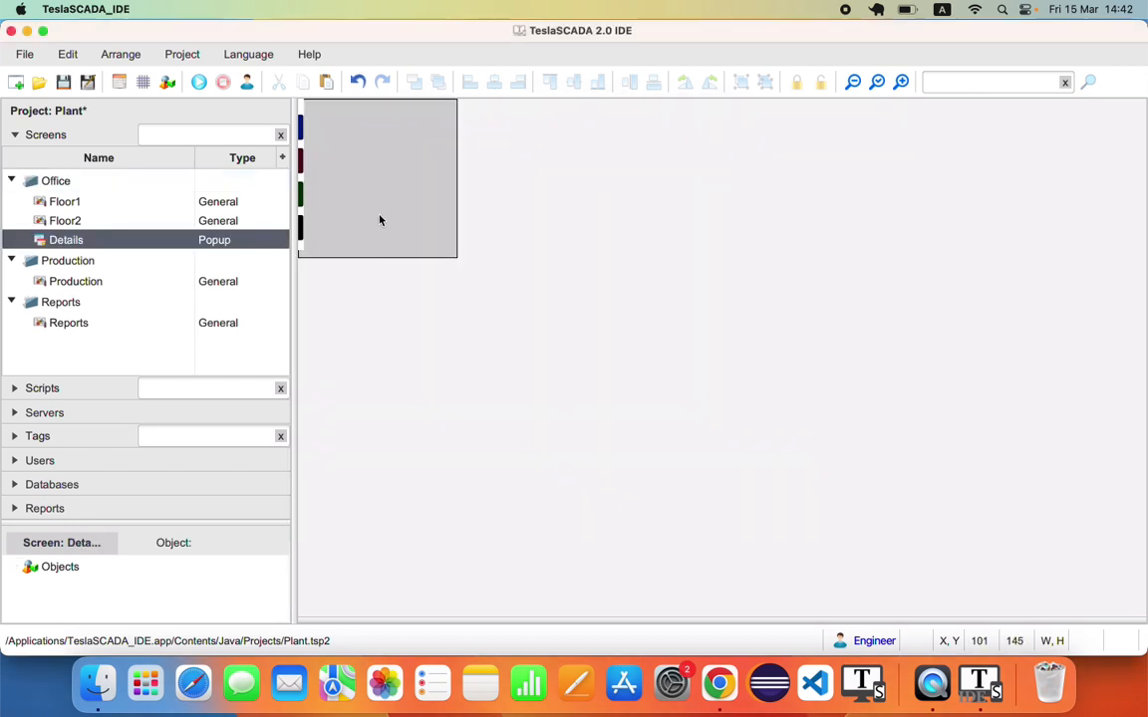
Open the Floor1 screen and place a standard Button object below the Room 101 group at about X 125, Y 226
{"action": "double_click", "coordinate": [61, 202]}
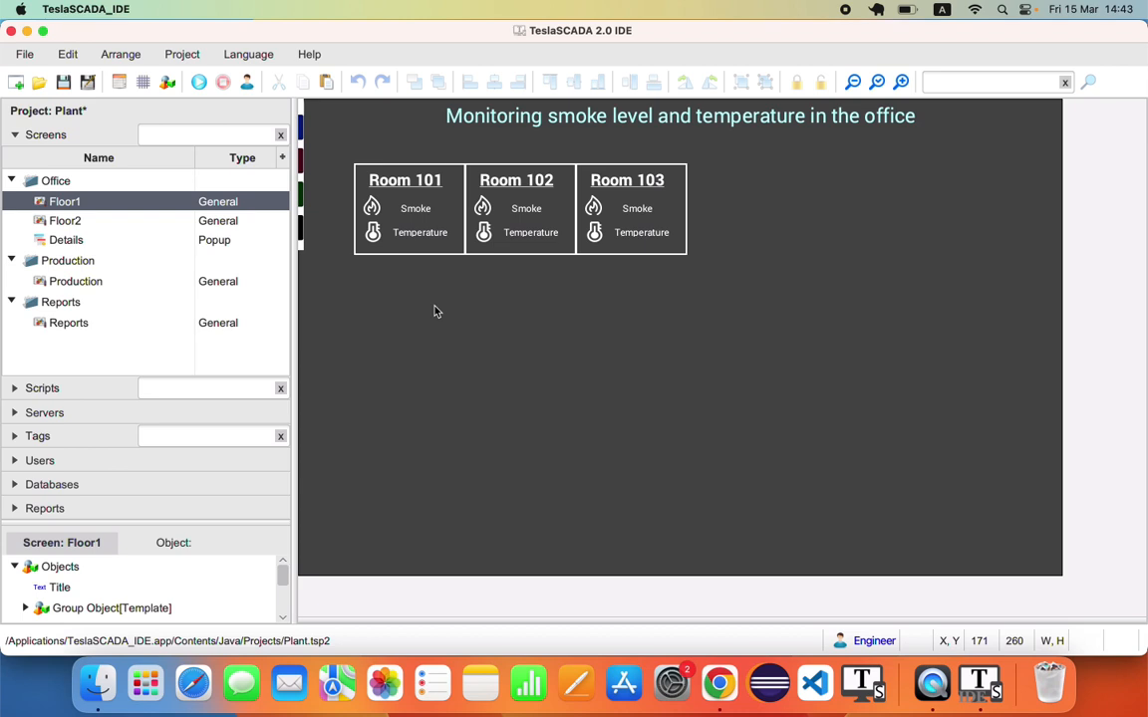
{"action": "right_click", "coordinate": [435, 312]}
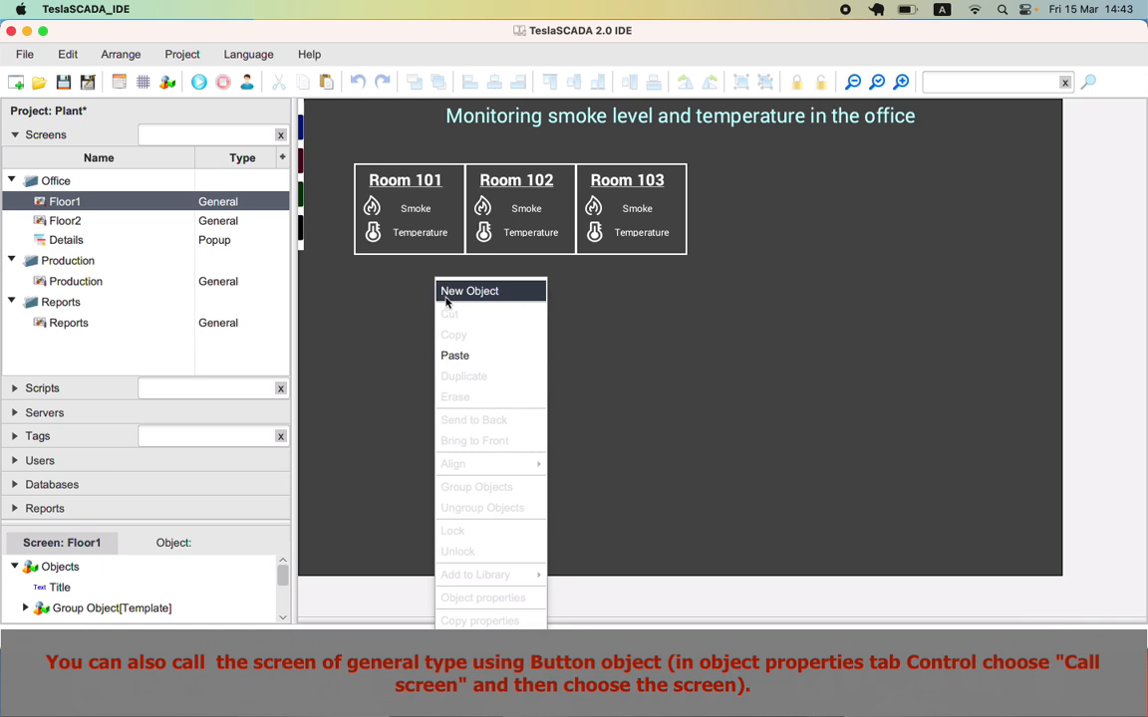
{"action": "left_click", "coordinate": [446, 294]}
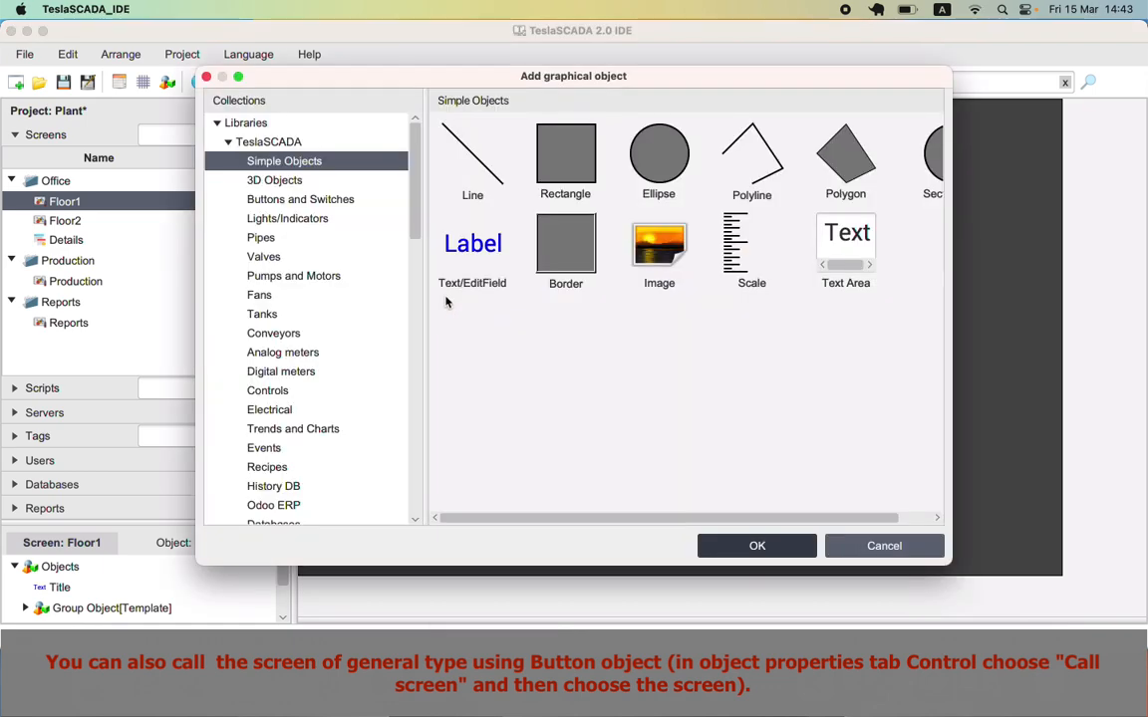
{"action": "left_click", "coordinate": [294, 201]}
{"action": "left_click", "coordinate": [477, 160]}
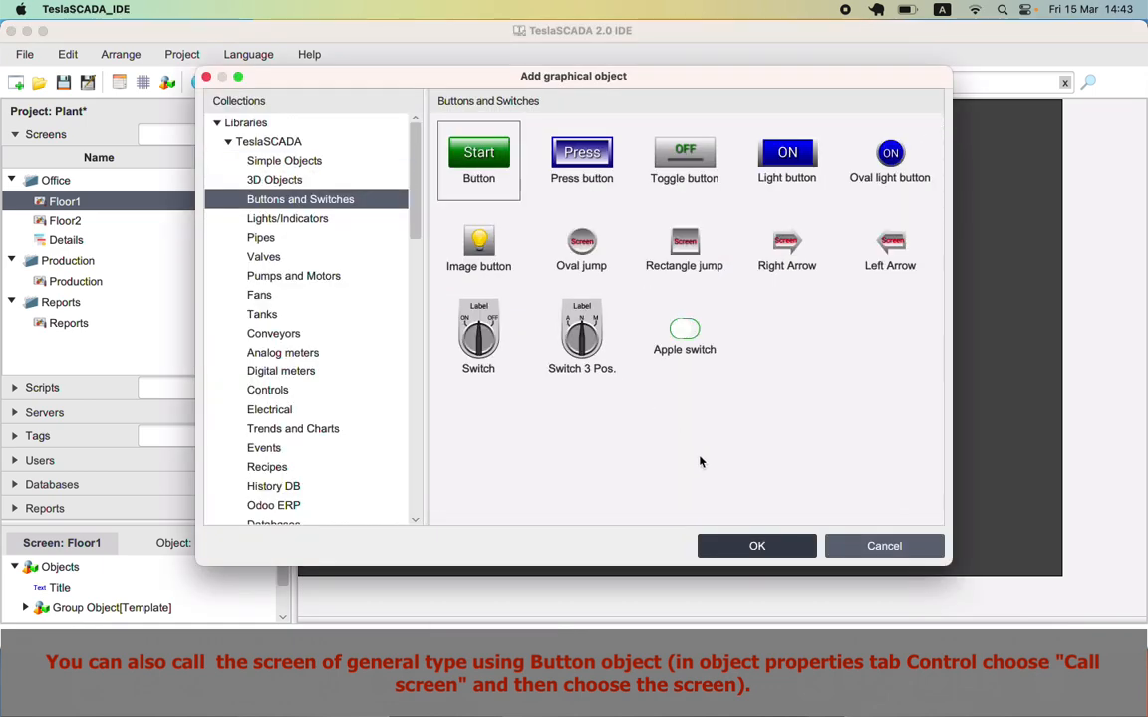
{"action": "left_click", "coordinate": [756, 546]}
{"action": "left_click", "coordinate": [398, 284]}
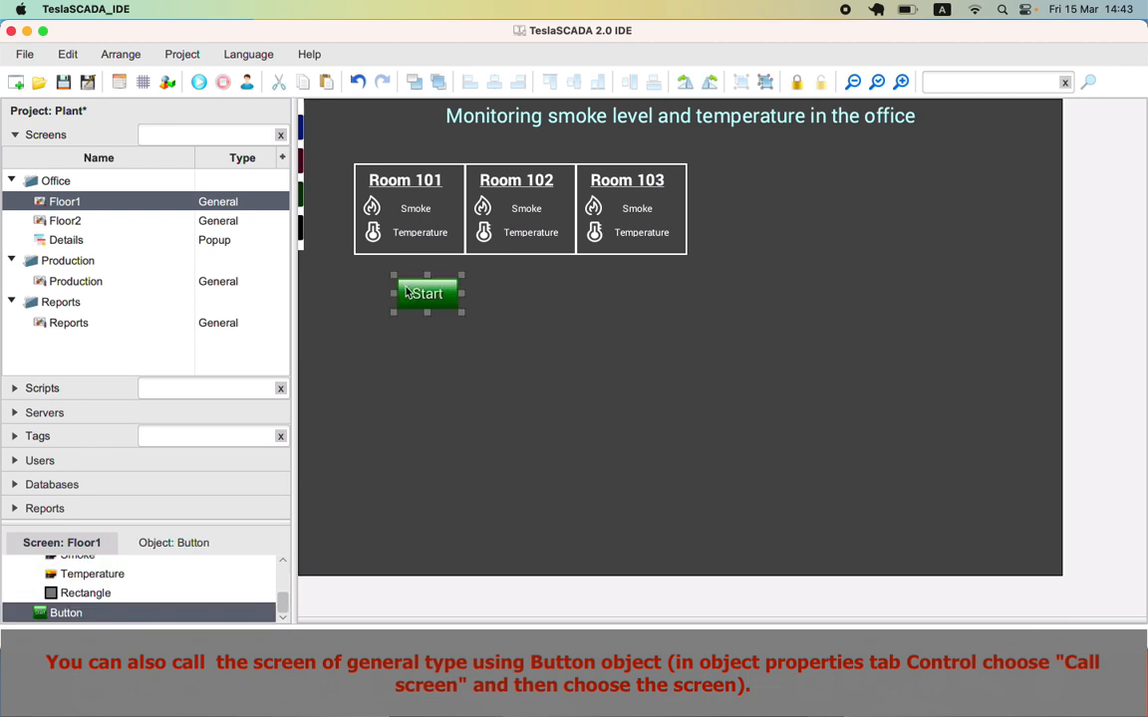
Enable the new button's control property with the Call popup function and Details as the screen
{"action": "double_click", "coordinate": [406, 291]}
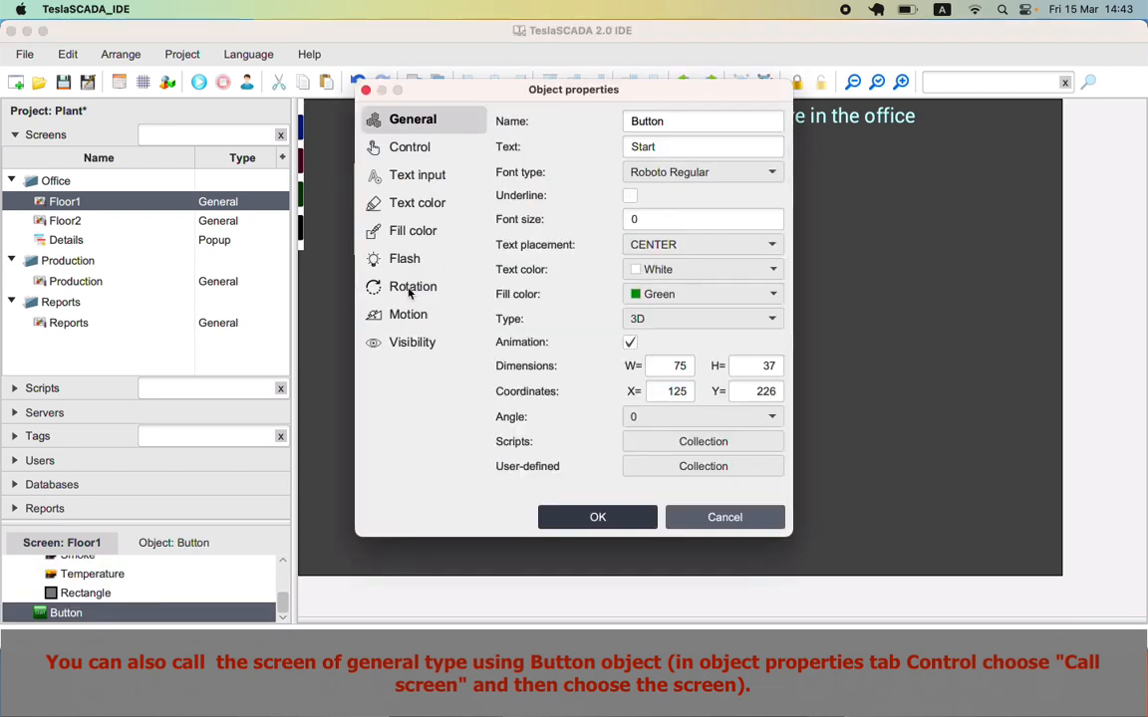
{"action": "left_click", "coordinate": [414, 148]}
{"action": "left_click", "coordinate": [503, 117]}
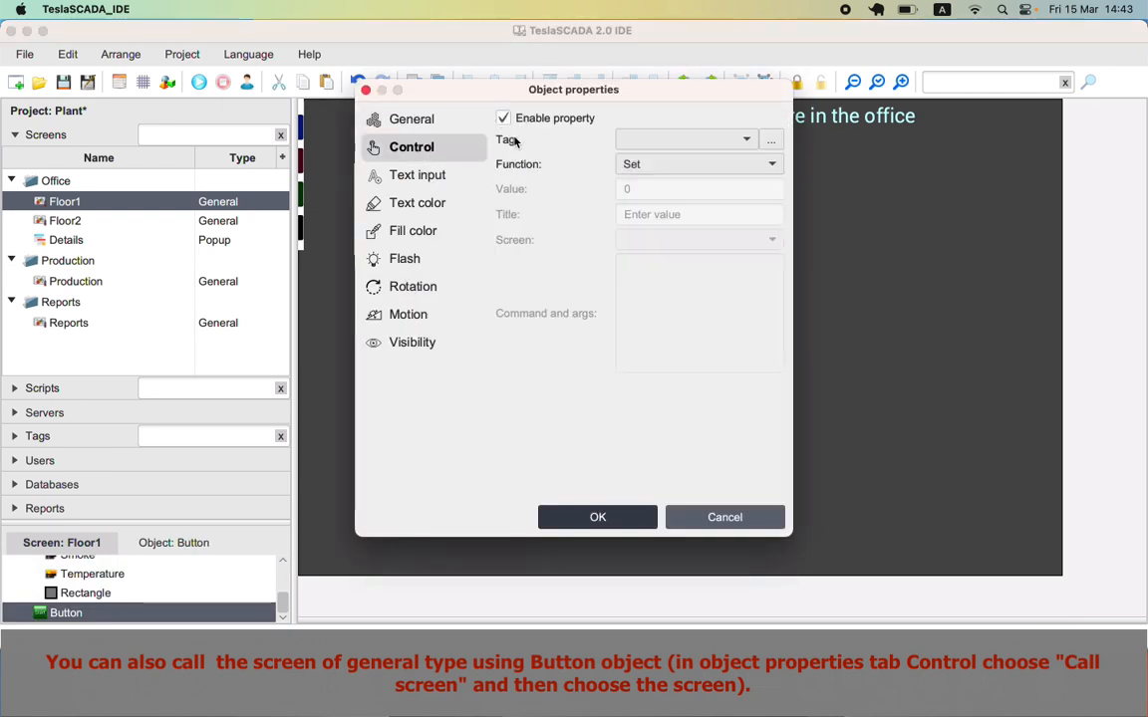
{"action": "left_click", "coordinate": [685, 166]}
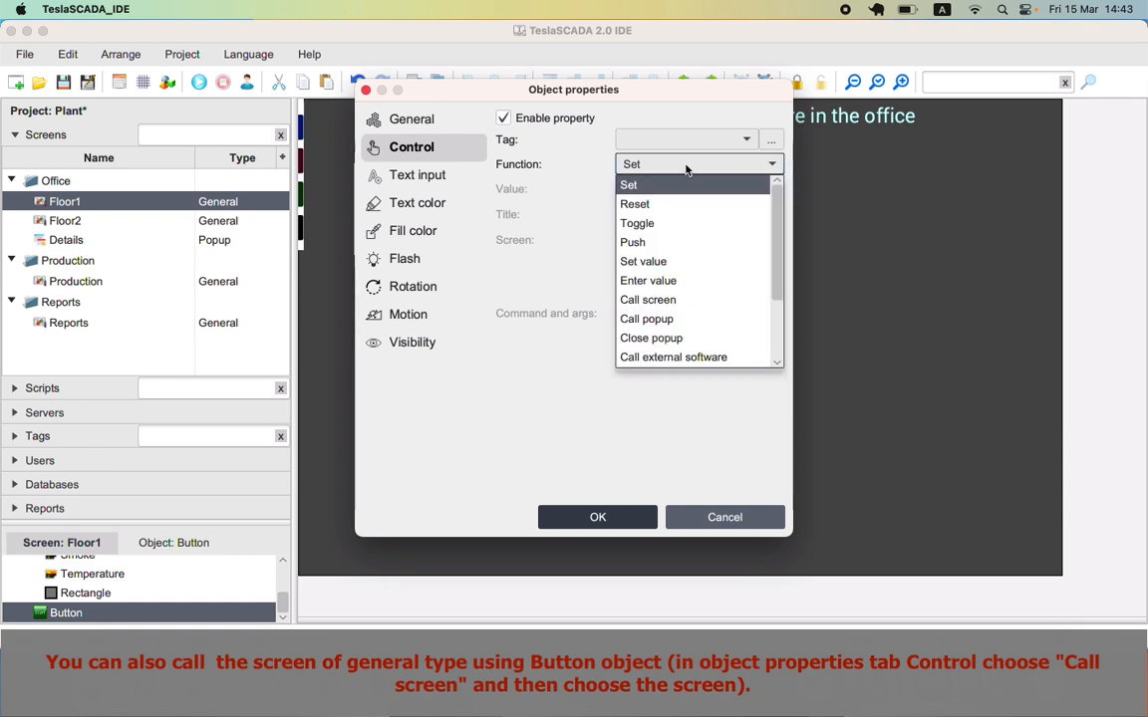
{"action": "left_click", "coordinate": [650, 318]}
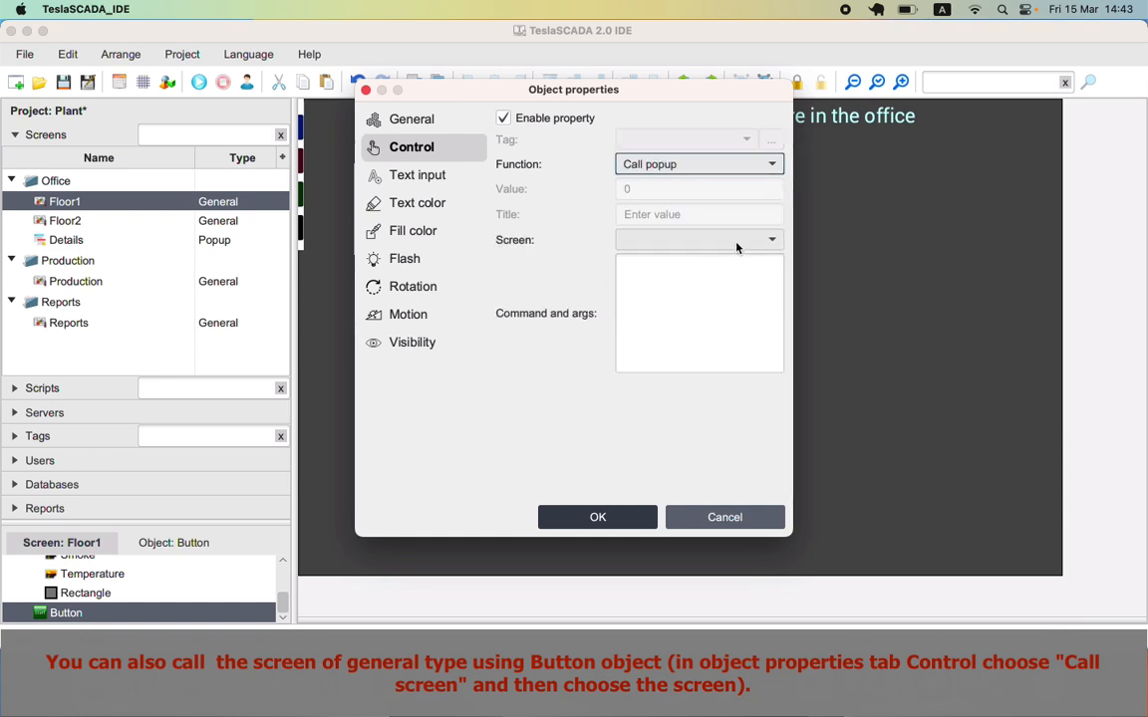
{"action": "left_click", "coordinate": [736, 243]}
{"action": "left_click", "coordinate": [664, 263]}
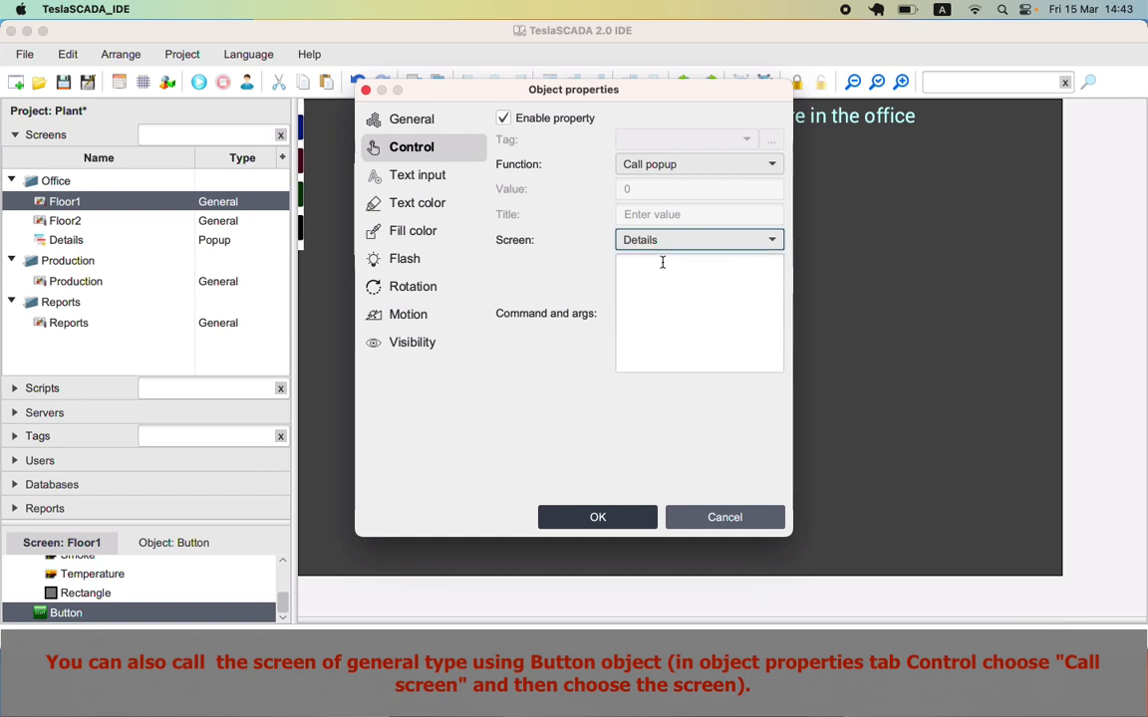
{"action": "left_click", "coordinate": [591, 517]}
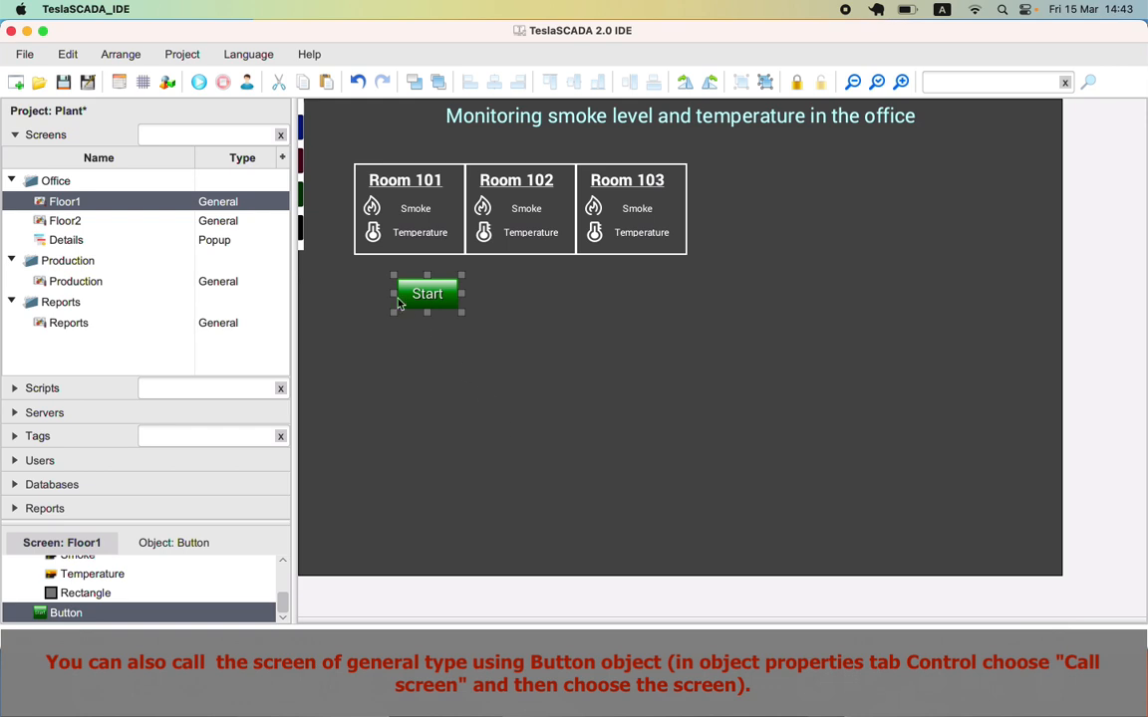
Make the button's green fill color nearly transparent by lowering its opacity
{"action": "double_click", "coordinate": [427, 297]}
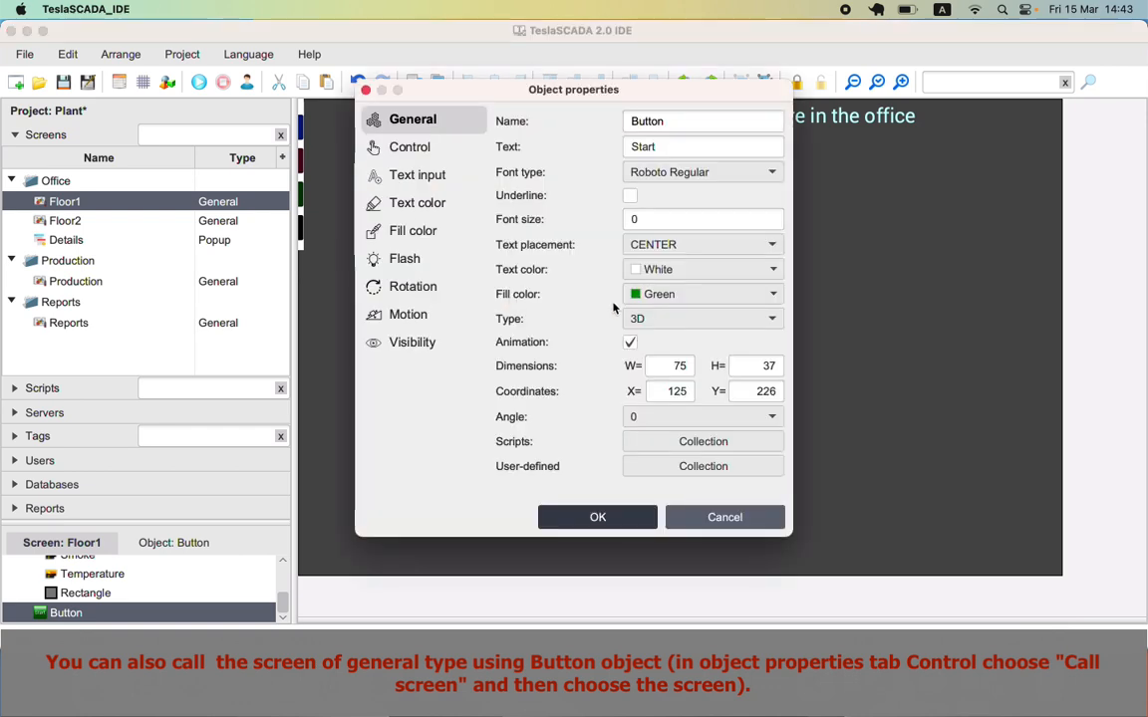
{"action": "left_click", "coordinate": [719, 295]}
{"action": "left_click", "coordinate": [694, 474]}
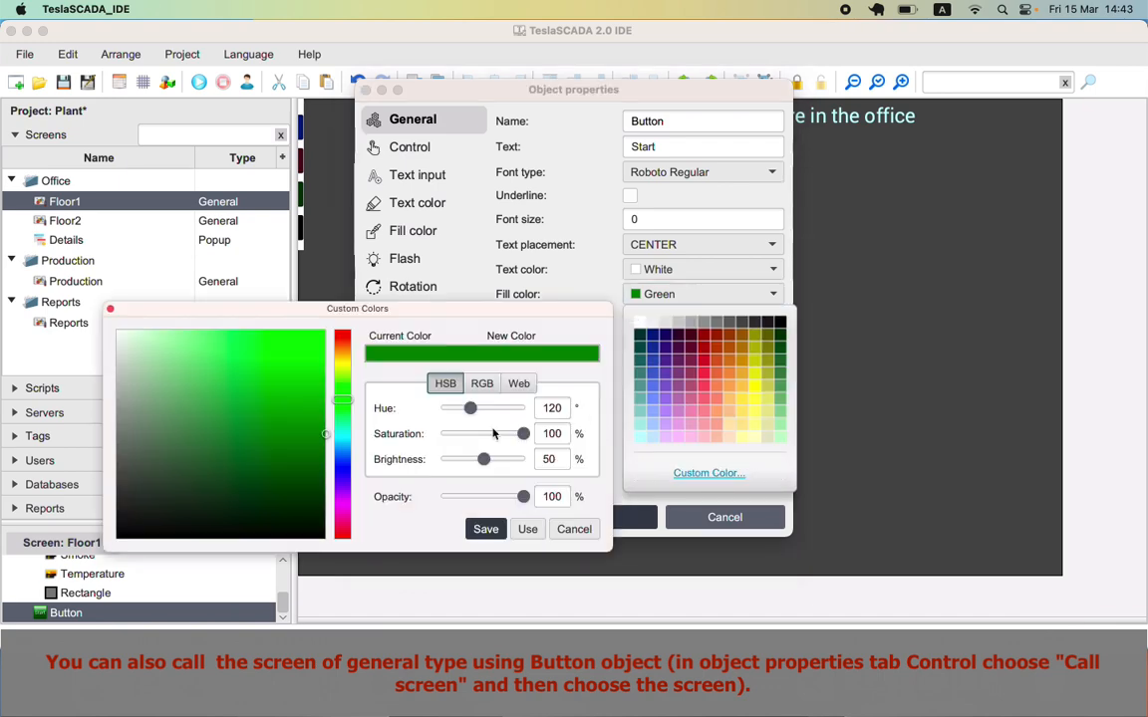
{"action": "left_click_drag", "start_coordinate": [518, 497], "coordinate": [449, 497]}
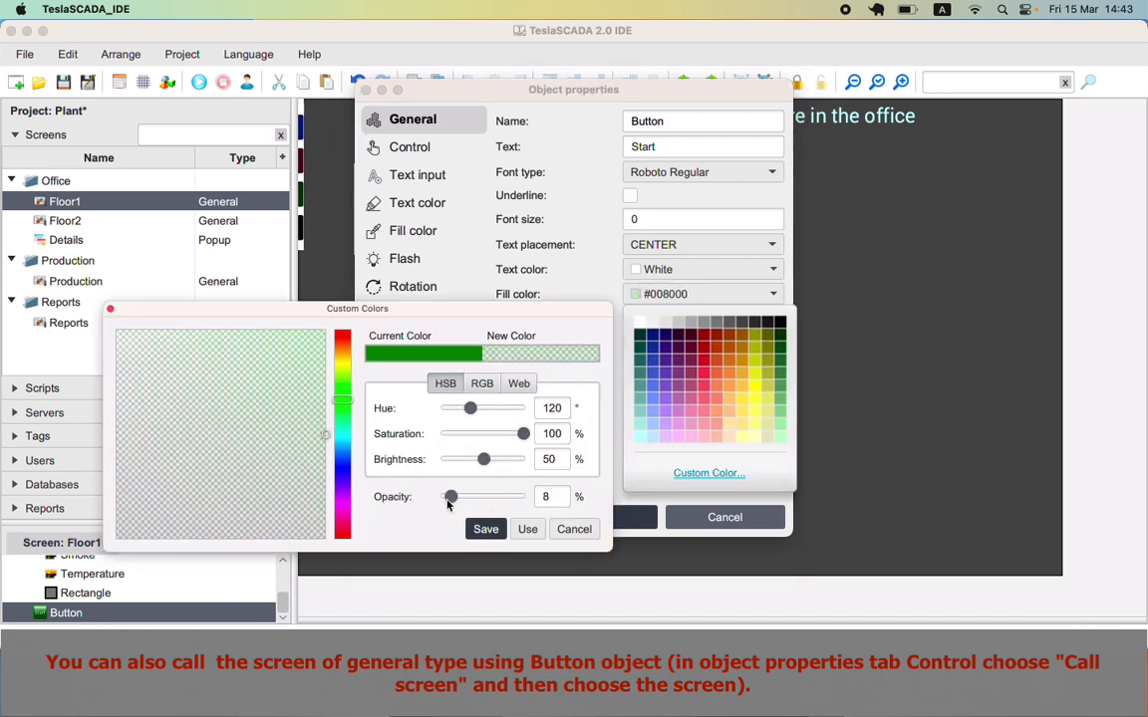
{"action": "left_click", "coordinate": [485, 529]}
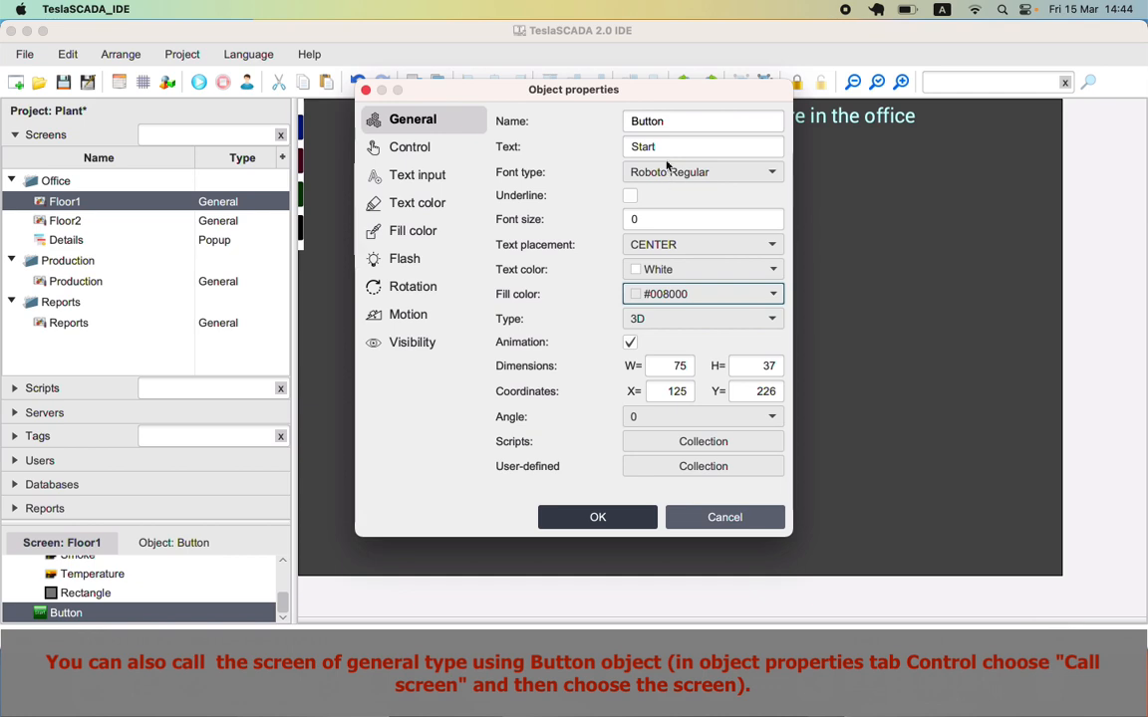
Clear the button's text and set its type to 2D
{"action": "left_click_drag", "start_coordinate": [659, 146], "coordinate": [569, 146]}
{"action": "key", "text": "BackSpace"}
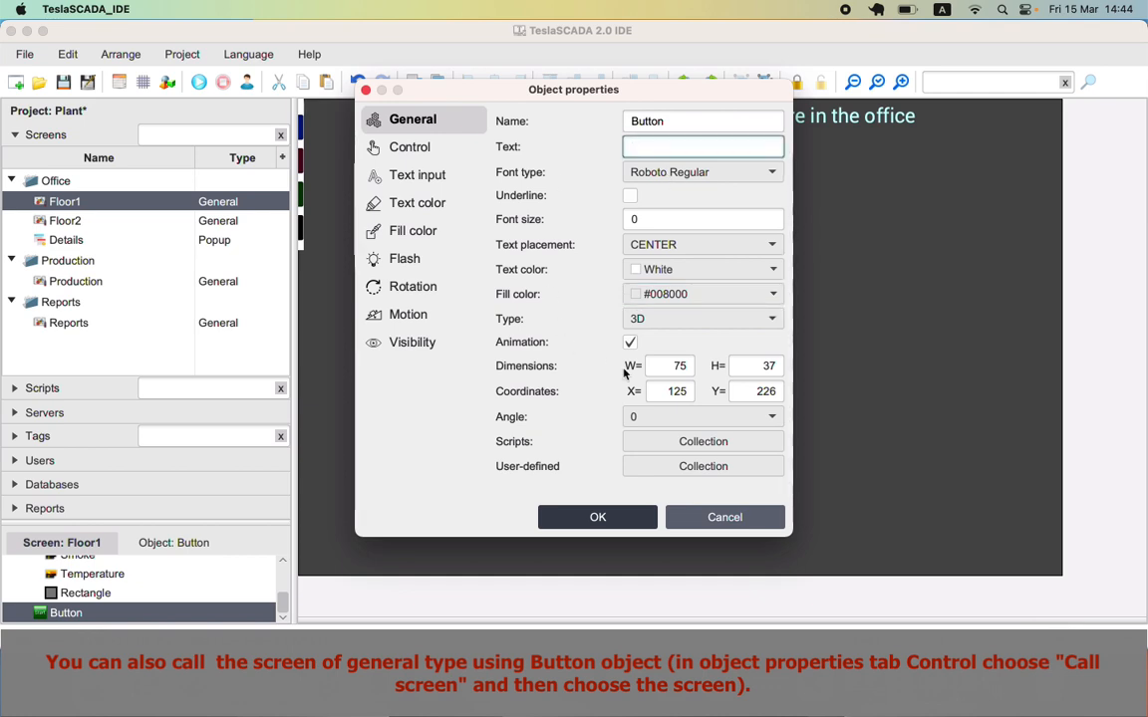
{"action": "left_click", "coordinate": [649, 319]}
{"action": "left_click", "coordinate": [656, 360]}
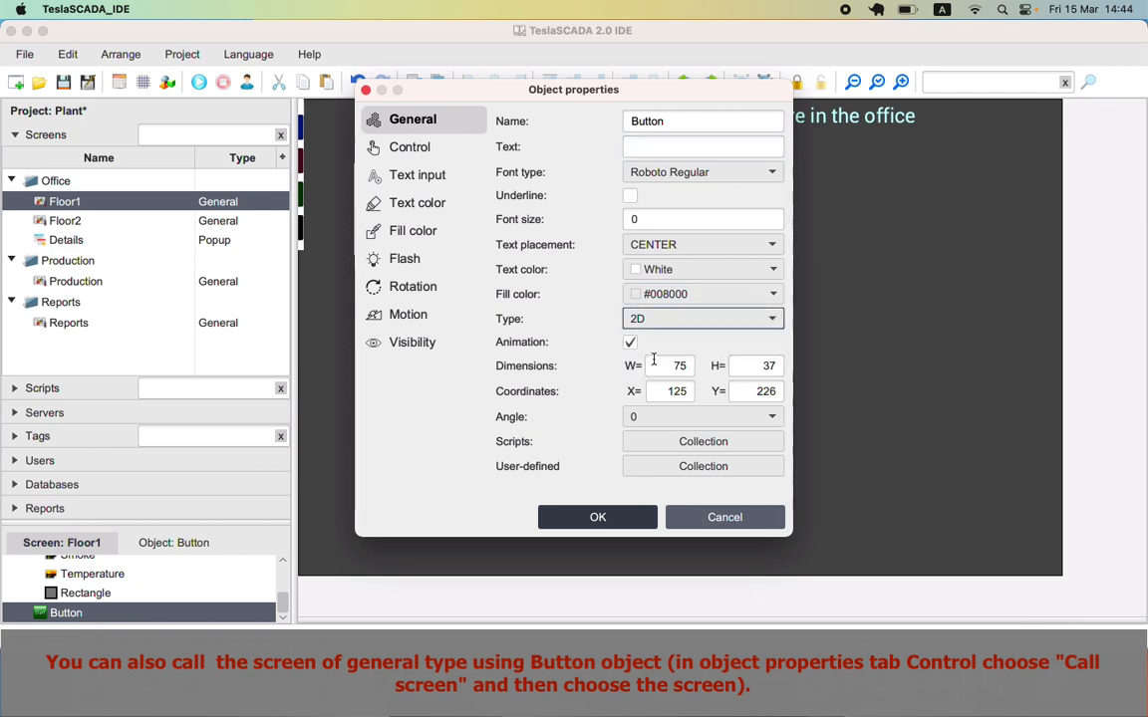
{"action": "left_click", "coordinate": [596, 516]}
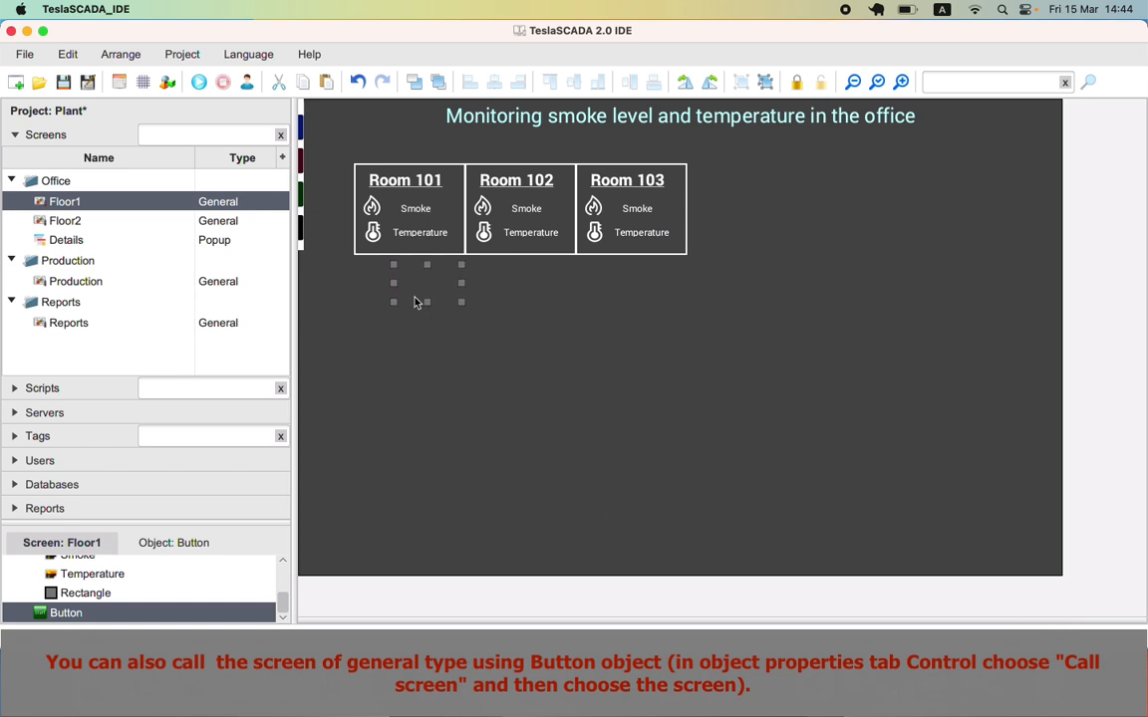
Move the transparent button straight up toward the Room 101 group, to about Y 133
{"action": "key", "text": "Up"}
{"action": "key", "text": "Up"}
{"action": "key", "text": "Up"}
{"action": "key", "text": "Up"}
{"action": "key", "text": "Up"}
{"action": "key", "text": "Up"}
{"action": "key", "text": "Up"}
{"action": "key", "text": "Up"}
{"action": "key", "text": "Up"}
{"action": "key", "text": "Up"}
{"action": "key", "text": "Up"}
{"action": "key", "text": "Up"}
{"action": "key", "text": "Up"}
{"action": "key", "text": "Up"}
{"action": "key", "text": "Up"}
{"action": "key", "text": "Up"}
{"action": "key", "text": "Up"}
{"action": "key", "text": "Up"}
{"action": "key", "text": "Up"}
{"action": "key", "text": "Up"}
{"action": "key", "text": "Up"}
{"action": "key", "text": "Up"}
{"action": "key", "text": "Up"}
{"action": "key", "text": "Up"}
{"action": "key", "text": "Up"}
{"action": "key", "text": "Up"}
{"action": "key", "text": "Up"}
{"action": "key", "text": "Up"}
{"action": "key", "text": "Up"}
{"action": "key", "text": "Up"}
{"action": "key", "text": "Up"}
{"action": "key", "text": "Up"}
{"action": "key", "text": "Up"}
{"action": "key", "text": "Up"}
{"action": "key", "text": "Up"}
{"action": "key", "text": "Up"}
{"action": "key", "text": "Up"}
{"action": "key", "text": "Up"}
{"action": "key", "text": "Up"}
{"action": "key", "text": "Up"}
{"action": "key", "text": "Up"}
{"action": "key", "text": "Up"}
{"action": "key", "text": "Up"}
{"action": "key", "text": "Up"}
{"action": "key", "text": "Up"}
{"action": "key", "text": "Up"}
{"action": "key", "text": "Up"}
{"action": "key", "text": "Up"}
{"action": "key", "text": "Up"}
{"action": "key", "text": "Up"}
{"action": "key", "text": "Up"}
{"action": "key", "text": "Up"}
{"action": "key", "text": "Up"}
{"action": "key", "text": "Up"}
Set the button's dimensions to a width of 140 and a height of 115
{"action": "double_click", "coordinate": [74, 614]}
{"action": "left_click_drag", "start_coordinate": [658, 367], "coordinate": [700, 369]}
{"action": "type", "text": "140"}
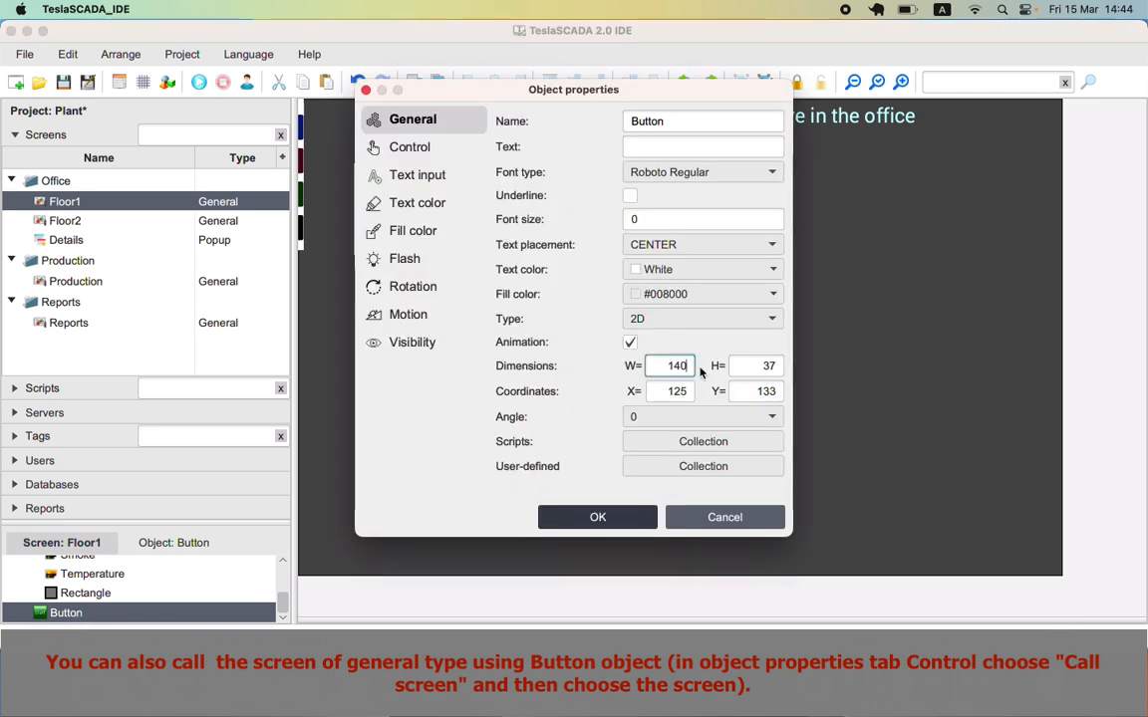
{"action": "double_click", "coordinate": [757, 366]}
{"action": "type", "text": "115"}
{"action": "left_click", "coordinate": [643, 516]}
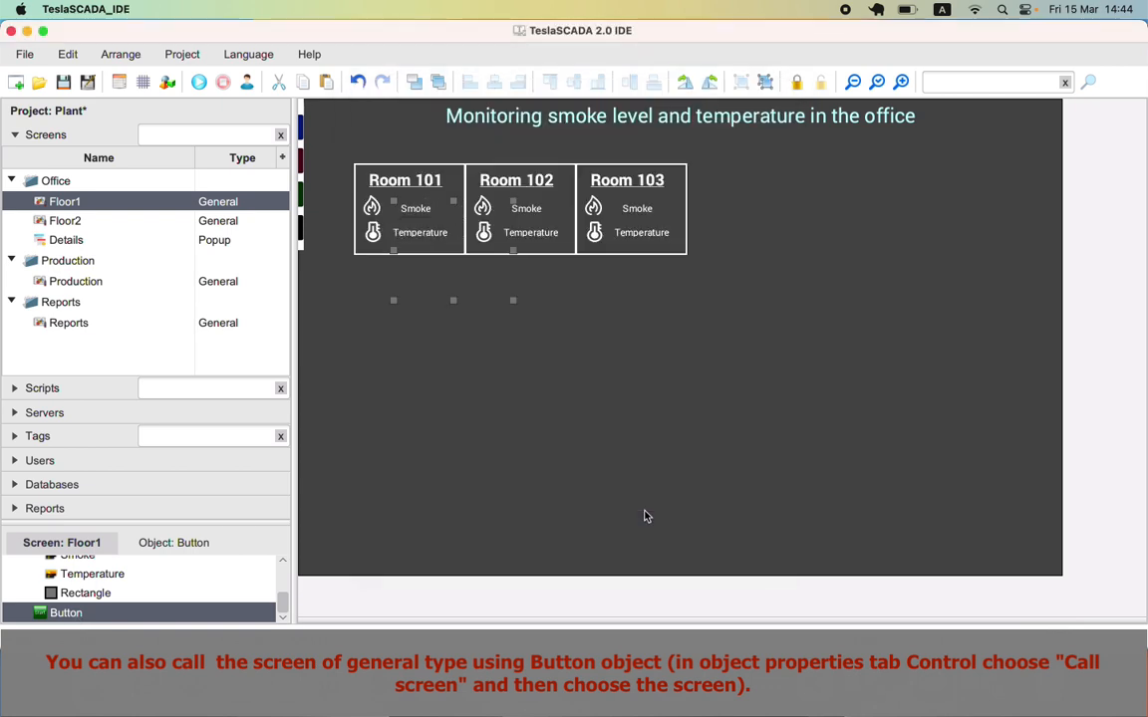
Move the transparent button up and left over the Room 101 panel, to X 70 and Y 81, and save the project
{"action": "key", "text": "Up"}
{"action": "key", "text": "Up"}
{"action": "key", "text": "Up"}
{"action": "key", "text": "Up"}
{"action": "key", "text": "Up"}
{"action": "key", "text": "Up"}
{"action": "key", "text": "Up"}
{"action": "key", "text": "Up"}
{"action": "key", "text": "Up"}
{"action": "key", "text": "Up"}
{"action": "key", "text": "Up"}
{"action": "key", "text": "Up"}
{"action": "key", "text": "Up"}
{"action": "key", "text": "Up"}
{"action": "key", "text": "Up"}
{"action": "key", "text": "Up"}
{"action": "key", "text": "Up"}
{"action": "key", "text": "Up"}
{"action": "key", "text": "Up"}
{"action": "key", "text": "Up"}
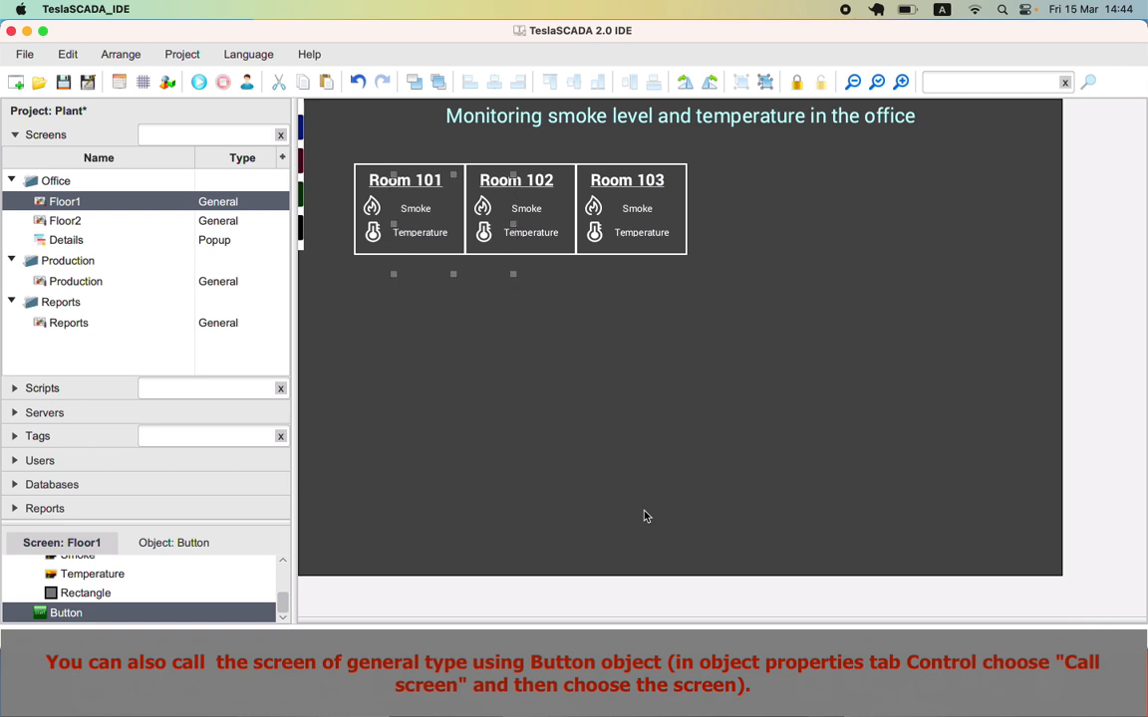
{"action": "key", "text": "Left"}
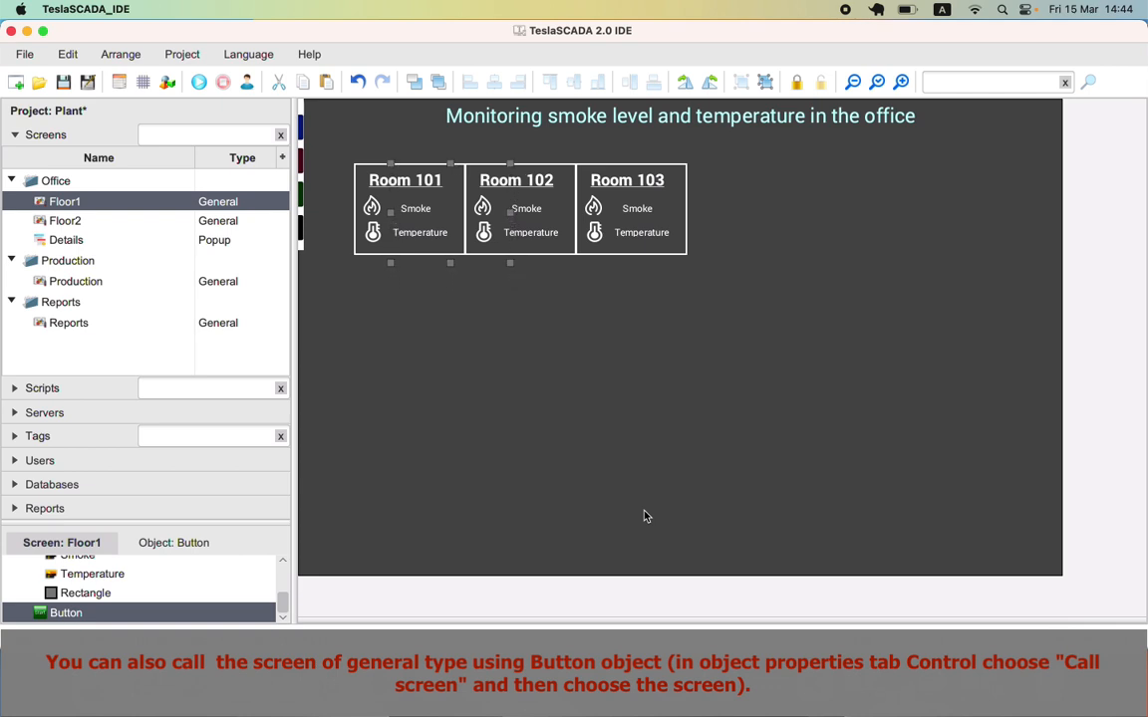
{"action": "key", "text": "Left"}
{"action": "key", "text": "Left"}
{"action": "key", "text": "Left"}
{"action": "key", "text": "Left"}
{"action": "key", "text": "Left"}
{"action": "key", "text": "Left"}
{"action": "key", "text": "Left"}
{"action": "key", "text": "Left"}
{"action": "key", "text": "Left"}
{"action": "key", "text": "Left"}
{"action": "key", "text": "Left"}
{"action": "key", "text": "Left"}
{"action": "key", "text": "Left"}
{"action": "key", "text": "Left"}
{"action": "key", "text": "Left"}
{"action": "key", "text": "Left"}
{"action": "key", "text": "Left"}
{"action": "key", "text": "Left"}
{"action": "key", "text": "Left"}
{"action": "key", "text": "Left"}
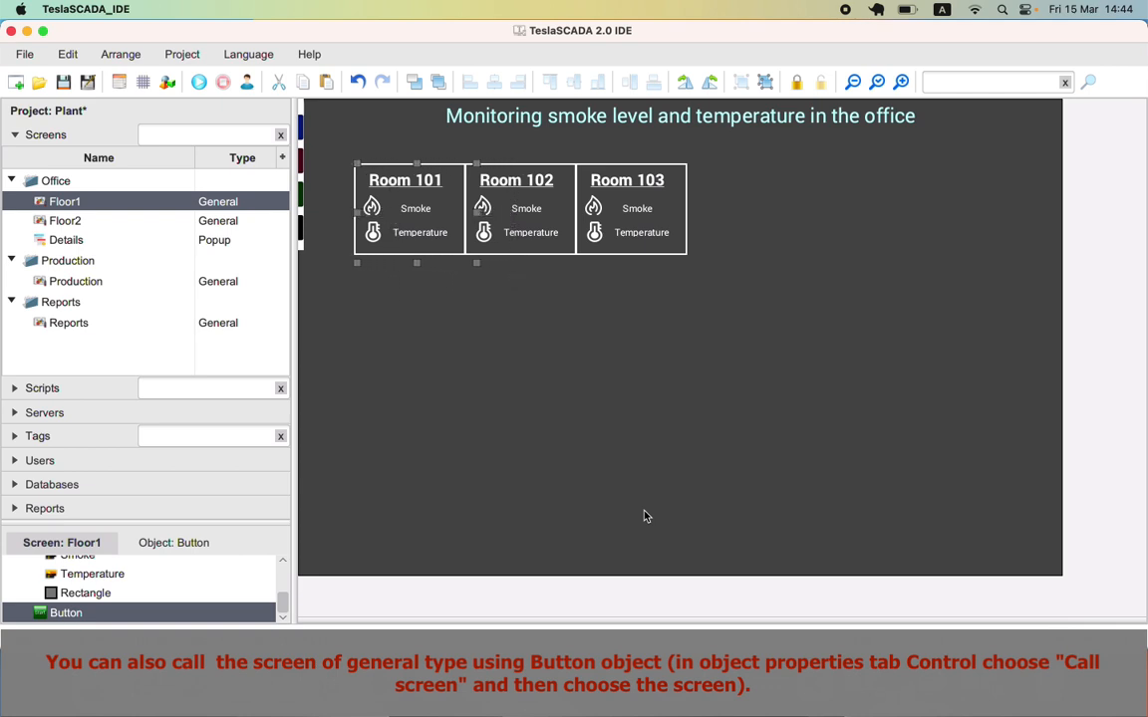
{"action": "key", "text": "Left"}
{"action": "key", "text": "Left"}
{"action": "key", "text": "Left"}
{"action": "key", "text": "Left"}
{"action": "key", "text": "Left"}
{"action": "key", "text": "Left"}
{"action": "key", "text": "Left"}
{"action": "key", "text": "Up"}
{"action": "key", "text": "Up"}
{"action": "key", "text": "Up"}
{"action": "key", "text": "Up"}
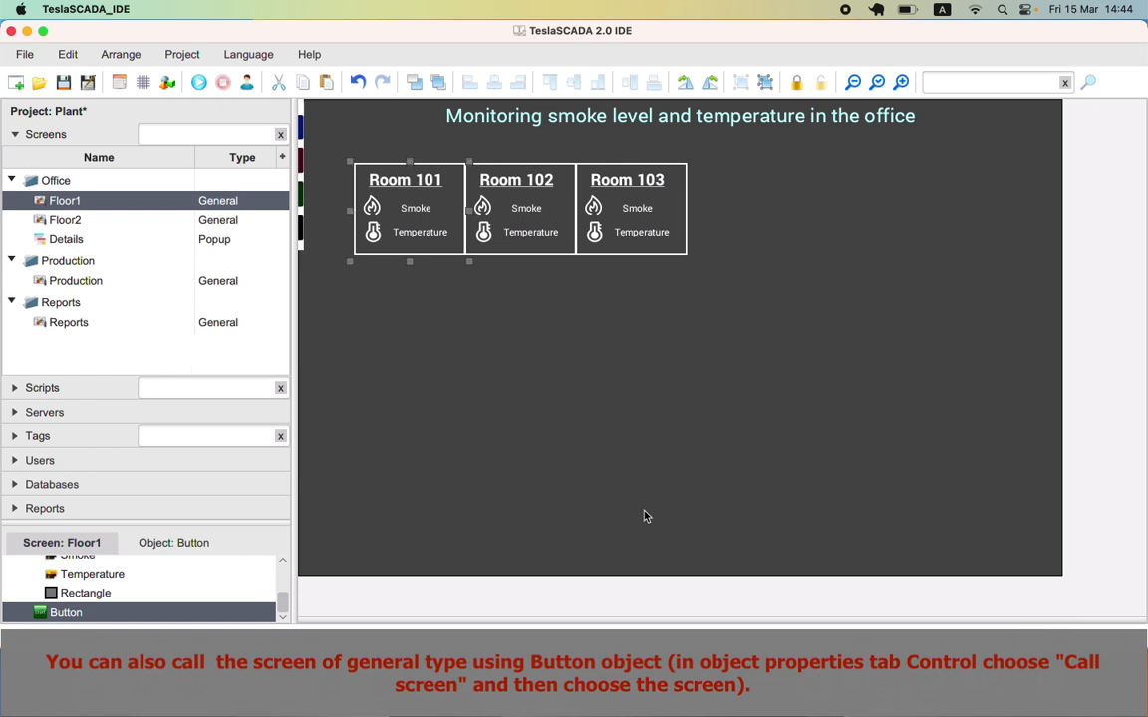
{"action": "left_click", "coordinate": [63, 83]}
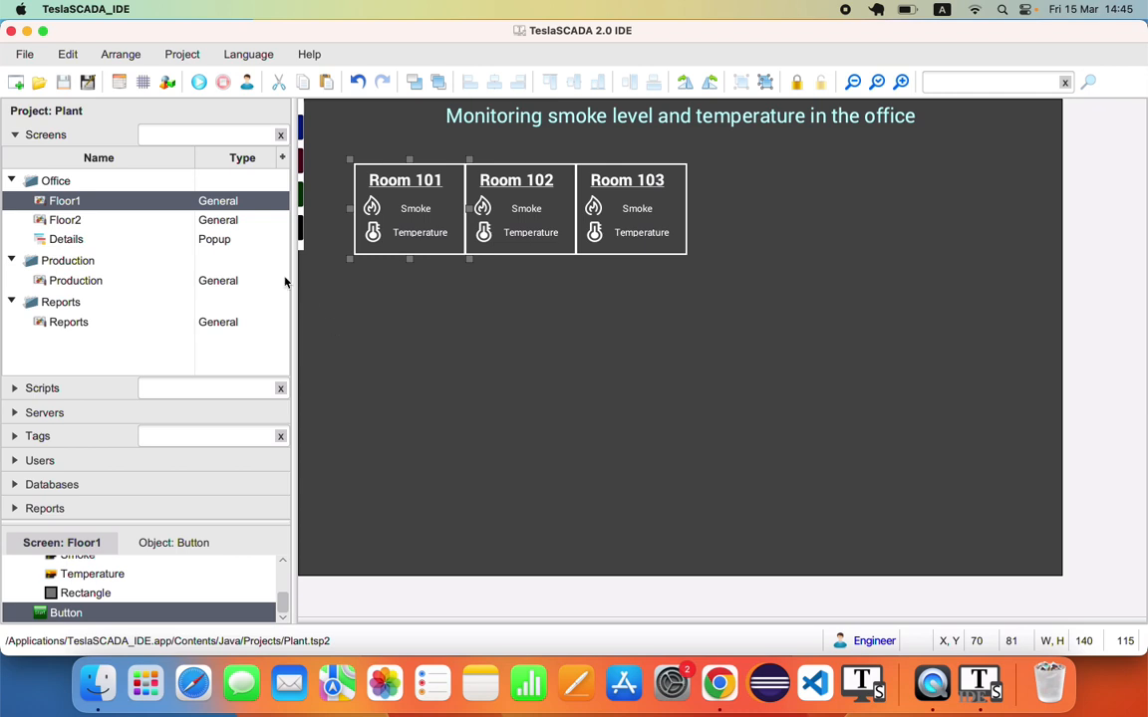
Run the project as Engineer, call the Details popup from Room 101, close it and stop the run
{"action": "left_click", "coordinate": [201, 85]}
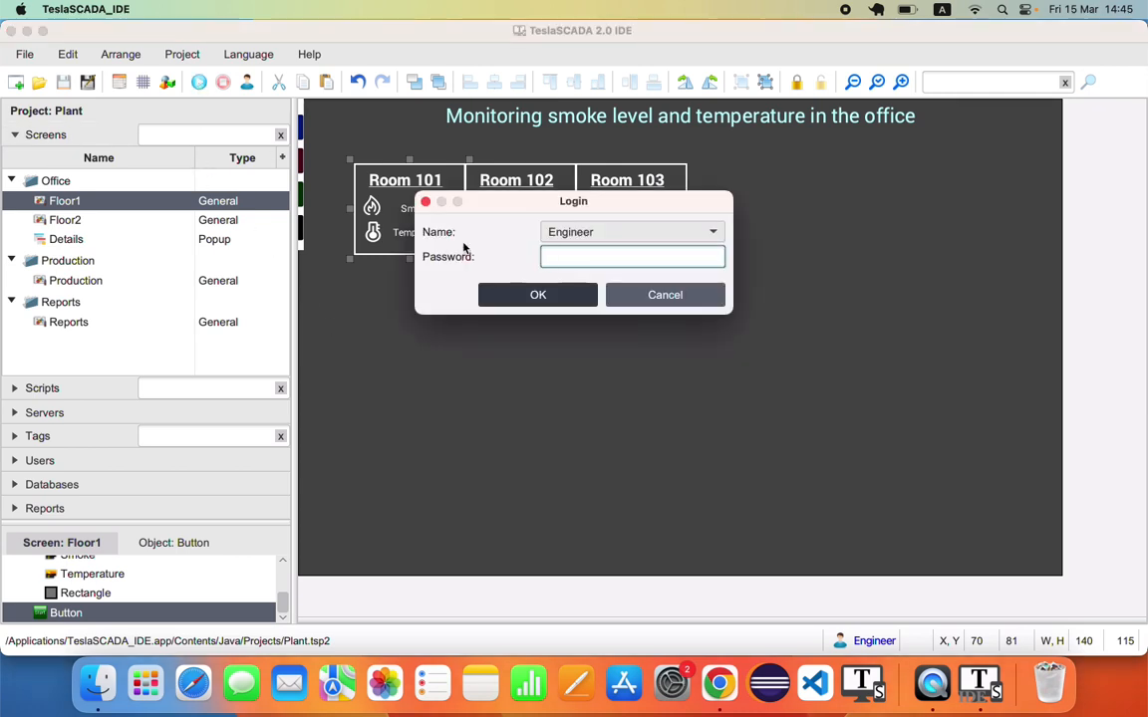
{"action": "left_click", "coordinate": [576, 298]}
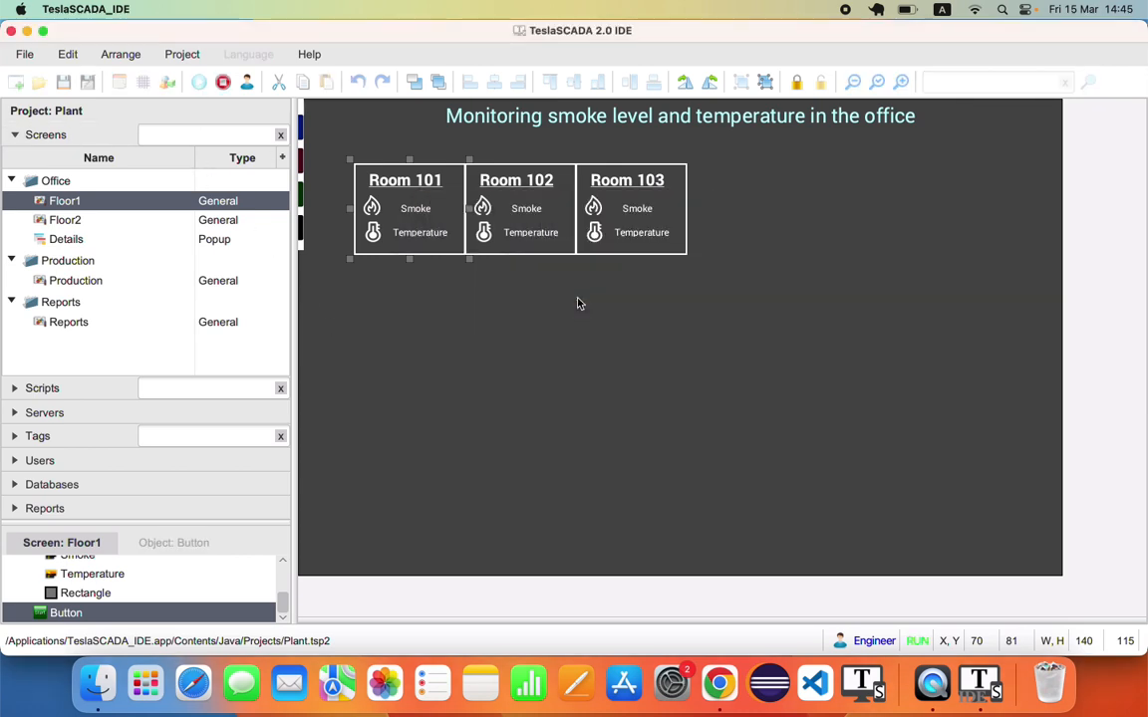
{"action": "left_click", "coordinate": [422, 217]}
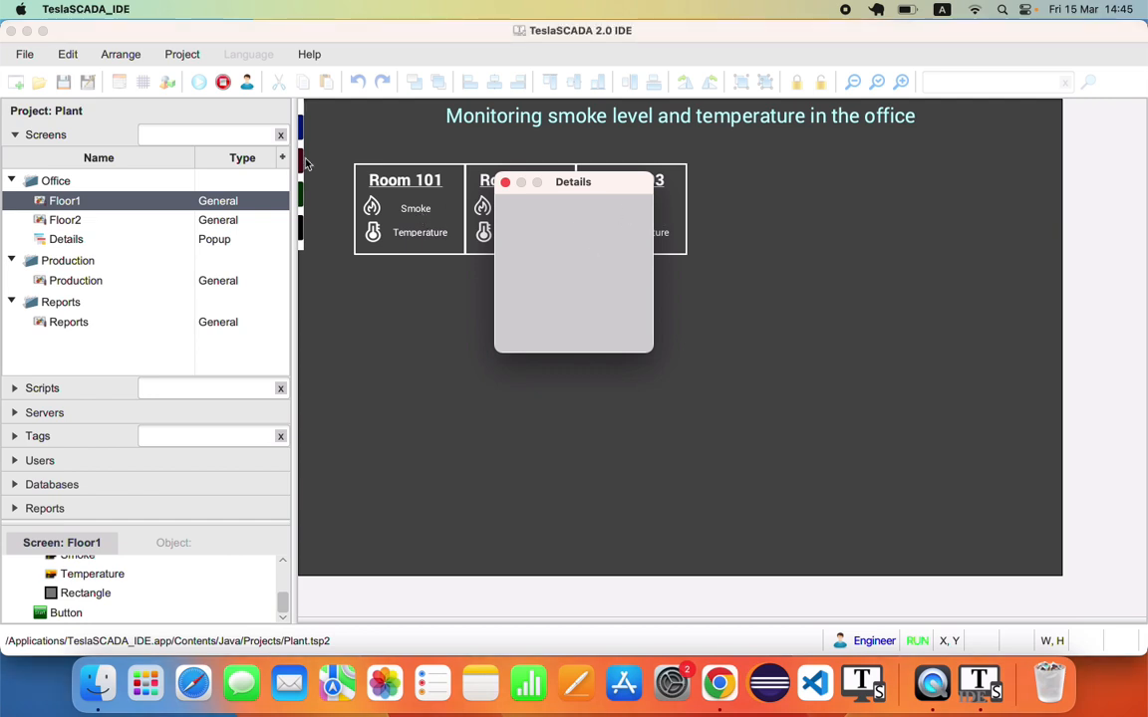
{"action": "left_click", "coordinate": [505, 183]}
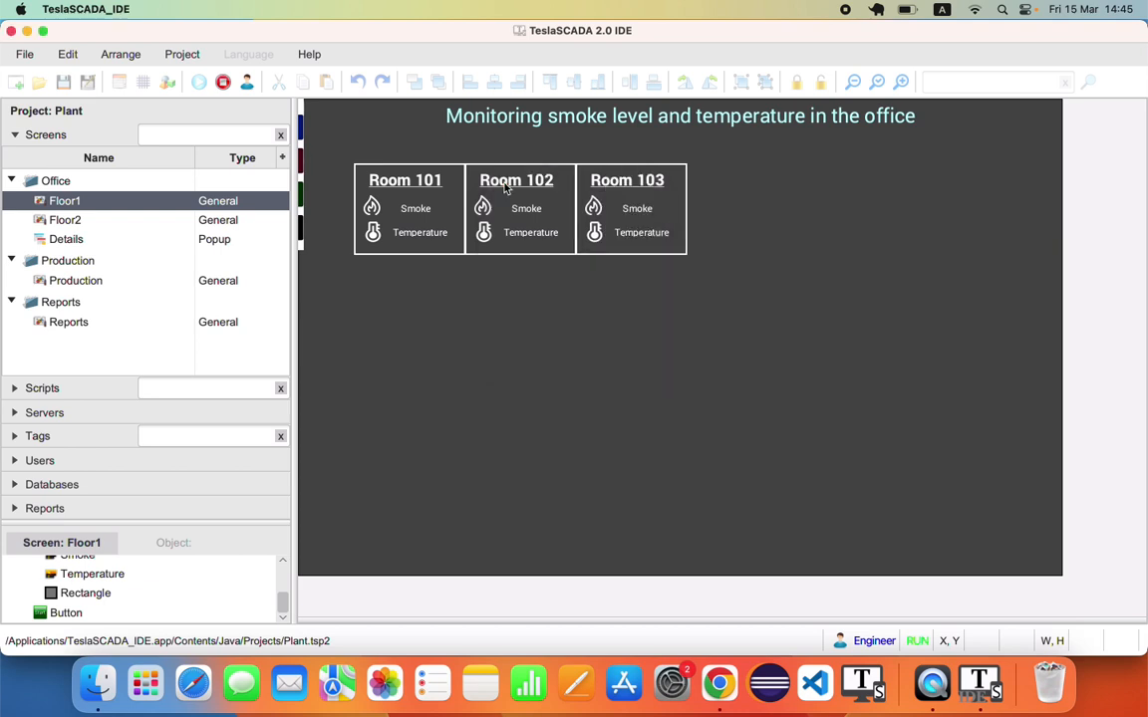
{"action": "left_click", "coordinate": [224, 82]}
{"action": "key", "text": "Return"}
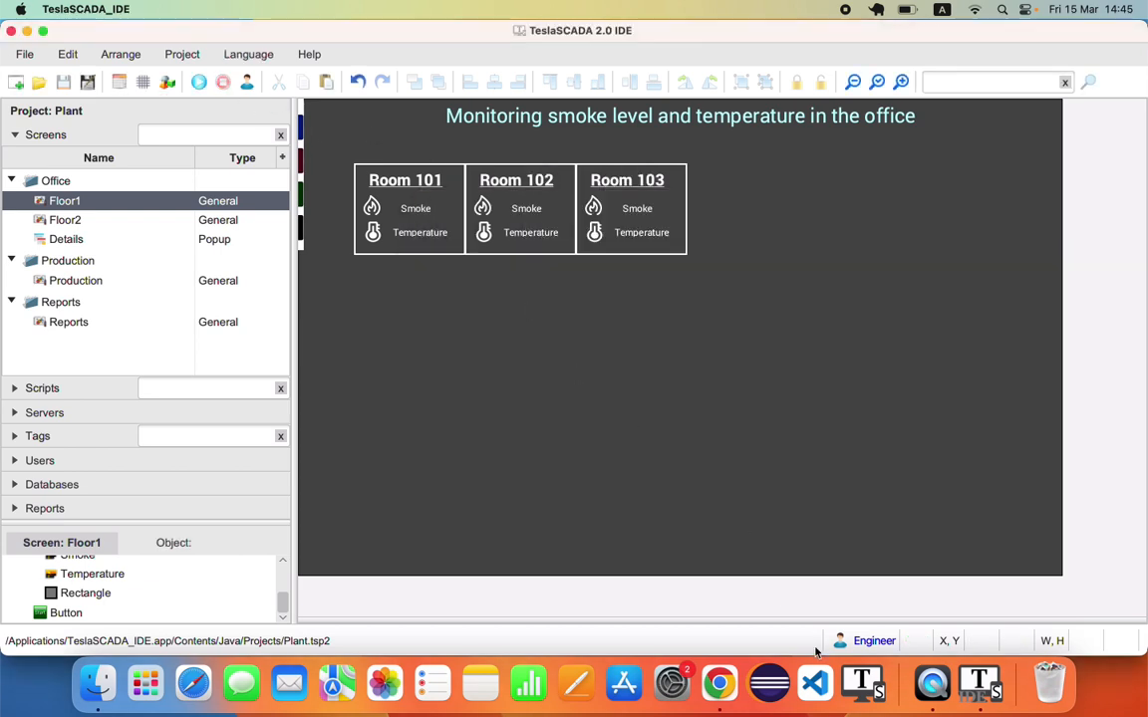
Switch to TeslaSCADA Runtime, test the Room 101 Details popup in full screen, and return to TeslaSCADA IDE
{"action": "left_click", "coordinate": [868, 686]}
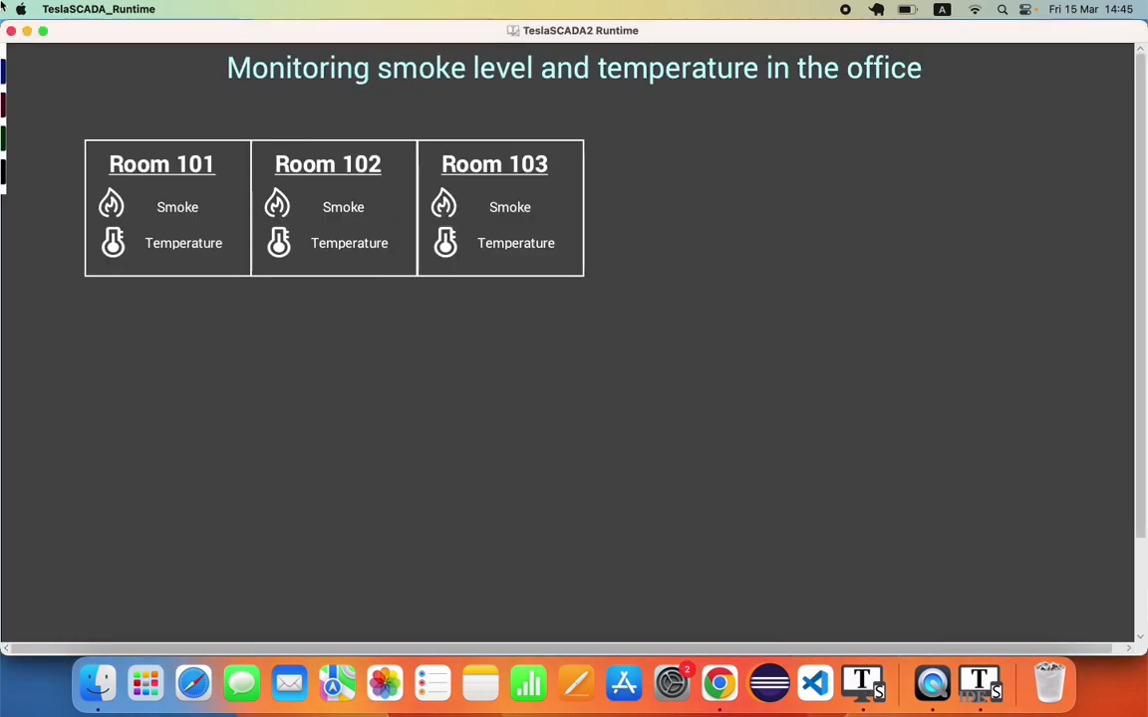
{"action": "left_click", "coordinate": [42, 32]}
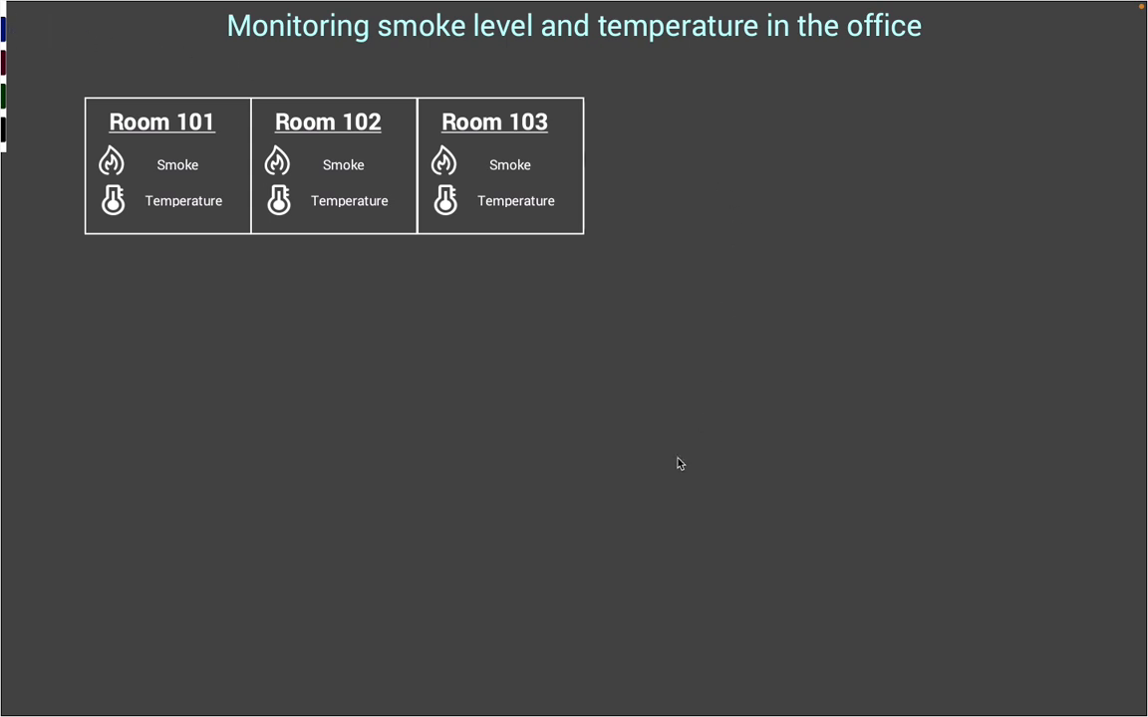
{"action": "left_click", "coordinate": [179, 189]}
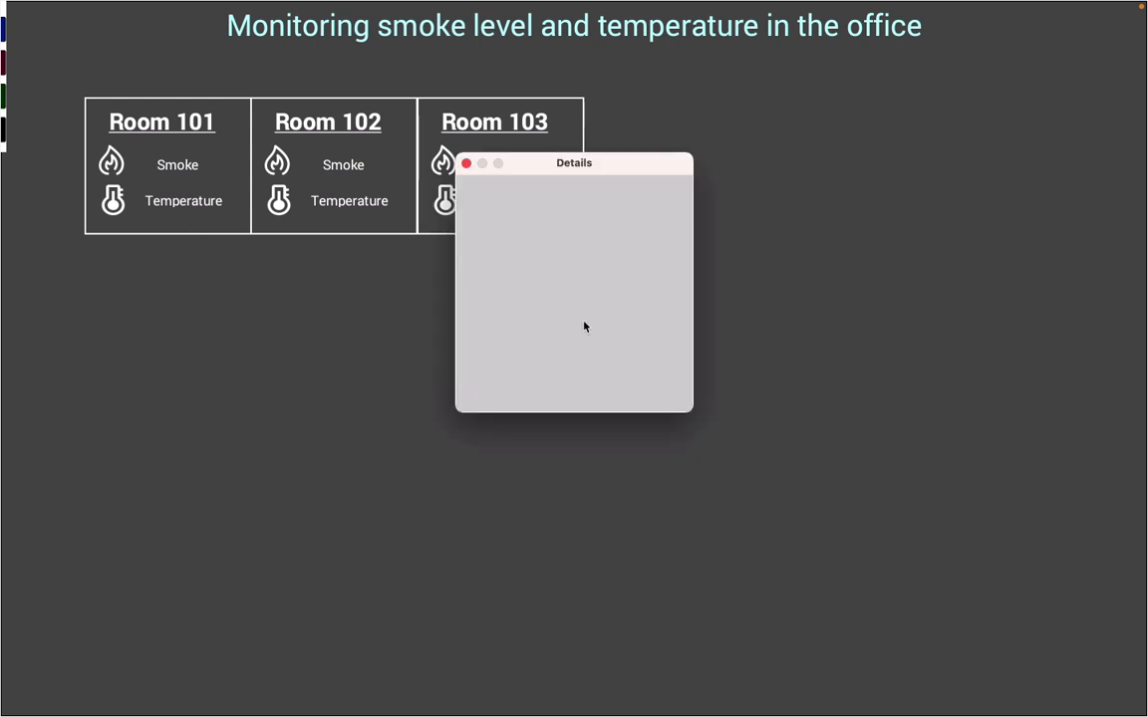
{"action": "left_click", "coordinate": [465, 164]}
{"action": "mouse_move", "coordinate": [976, 696]}
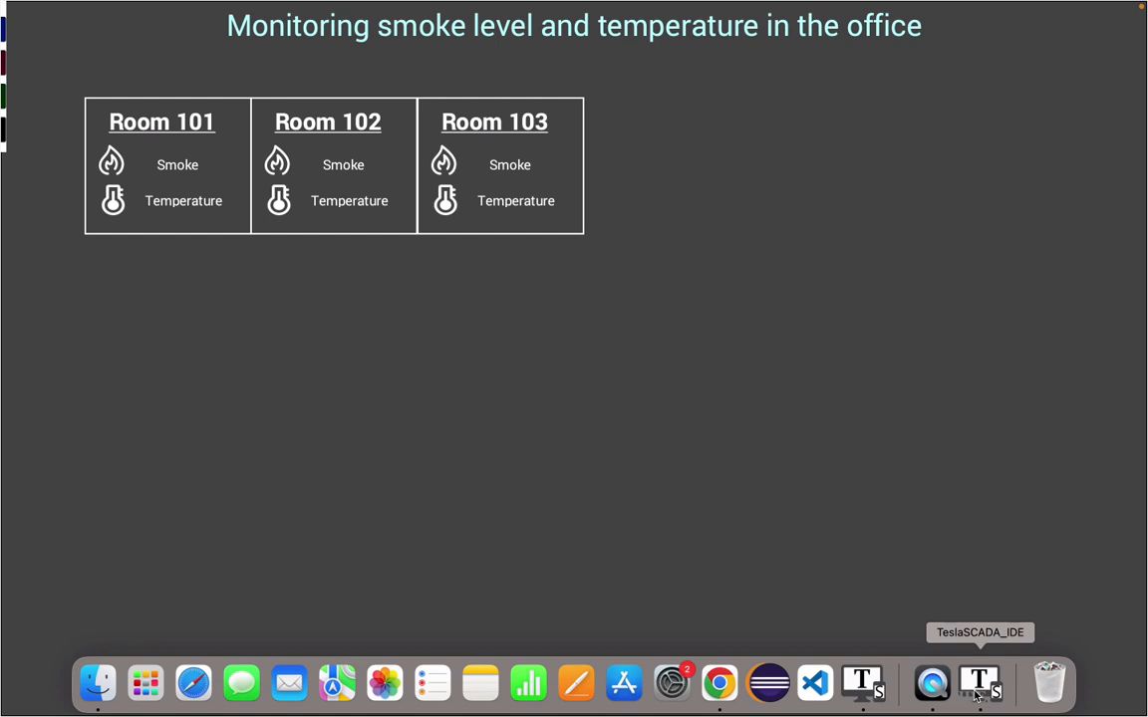
{"action": "left_click", "coordinate": [977, 685]}
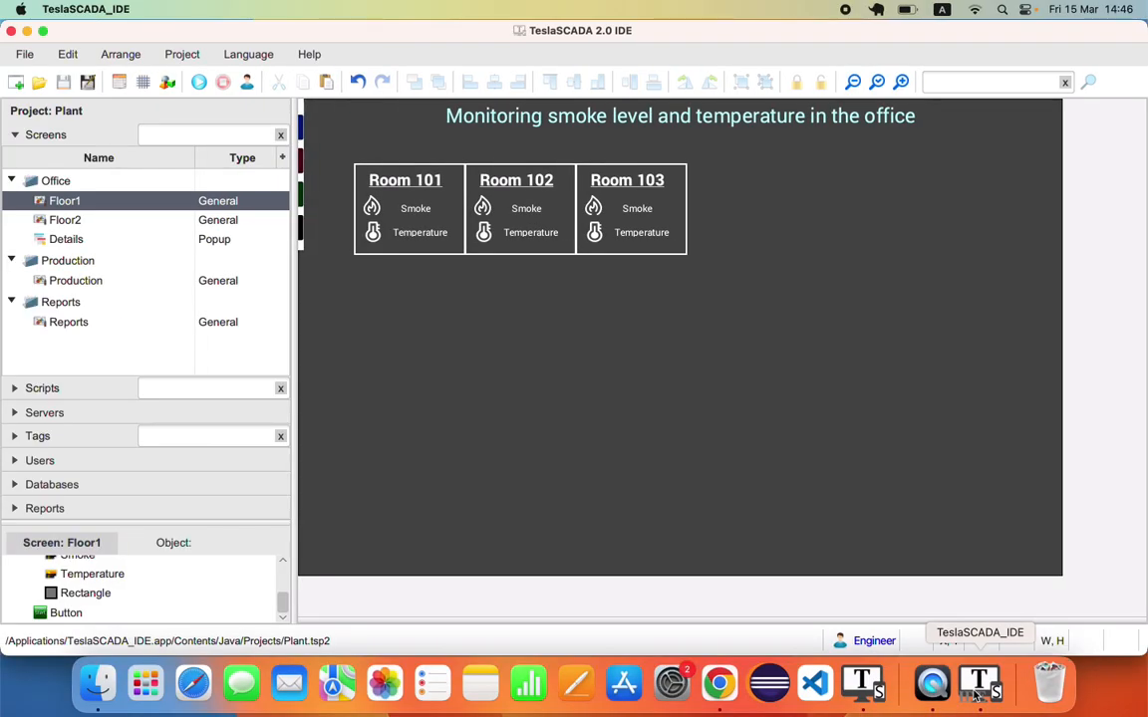
Open the export file dialog for the Floor1 screen and cancel it without saving
{"action": "right_click", "coordinate": [161, 199]}
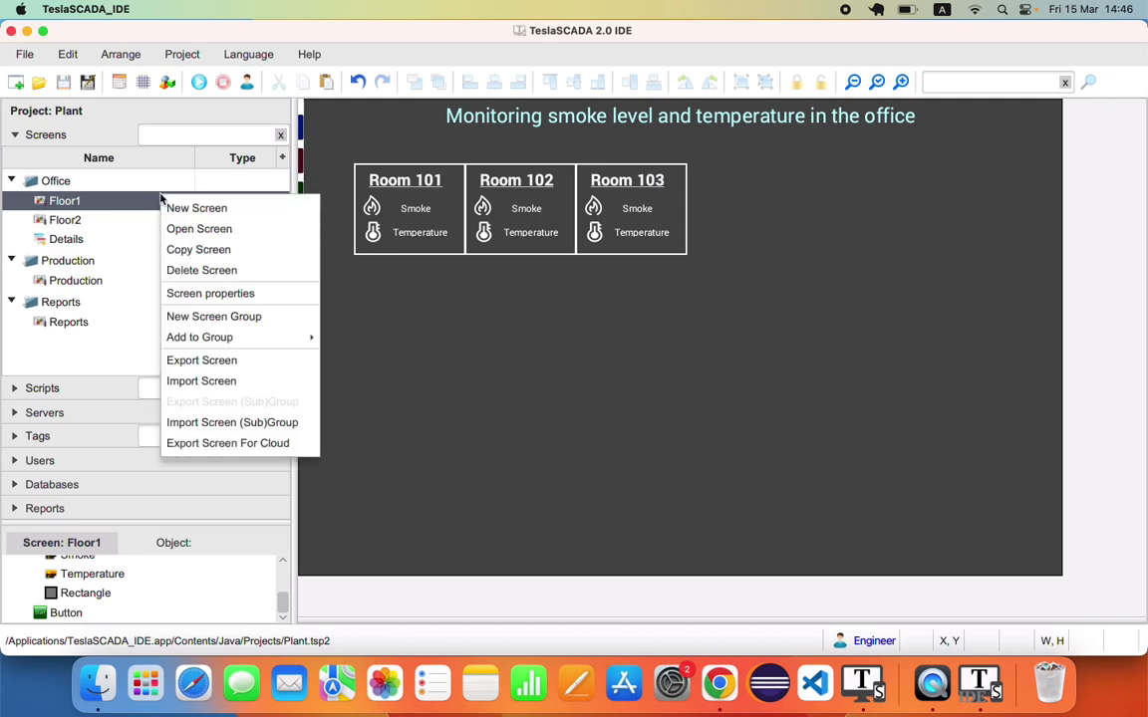
{"action": "left_click", "coordinate": [213, 360]}
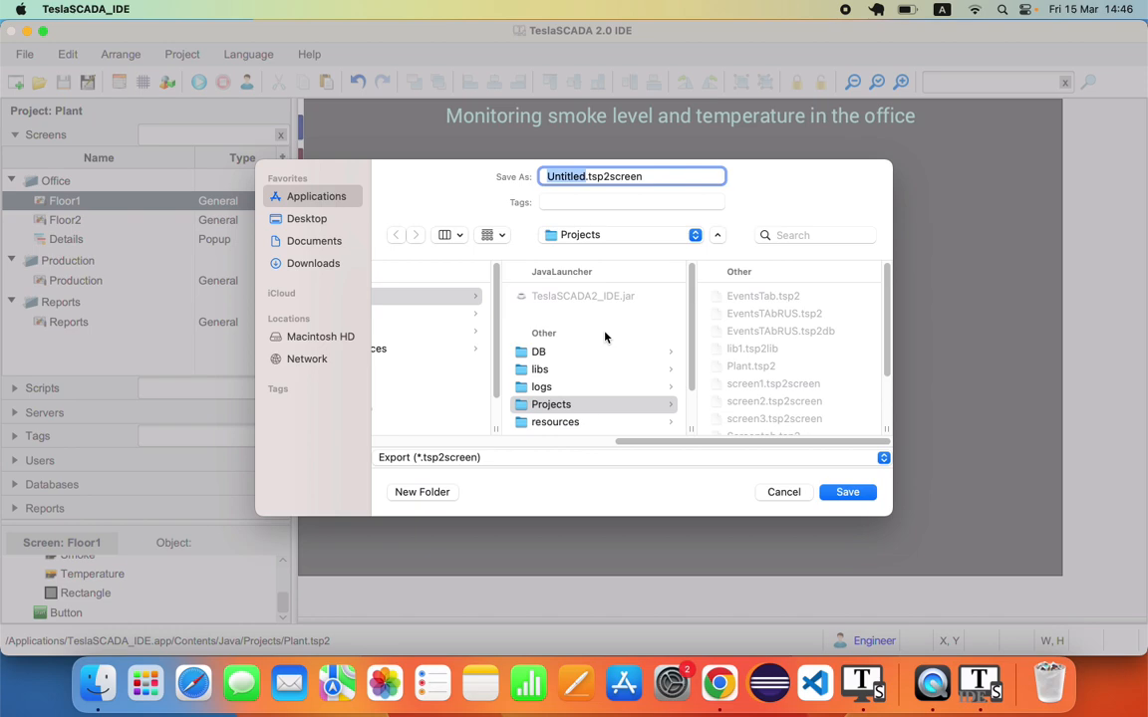
{"action": "left_click", "coordinate": [802, 495]}
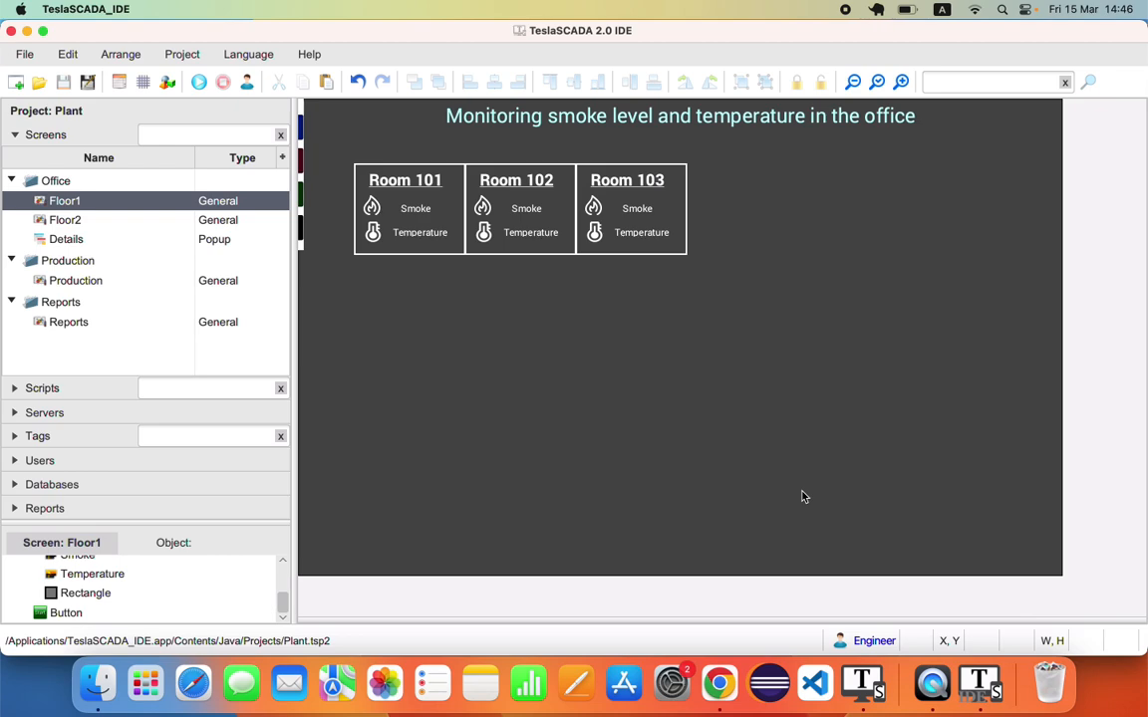
Open the file dialog for importing a screen into the project and cancel it
{"action": "right_click", "coordinate": [186, 367]}
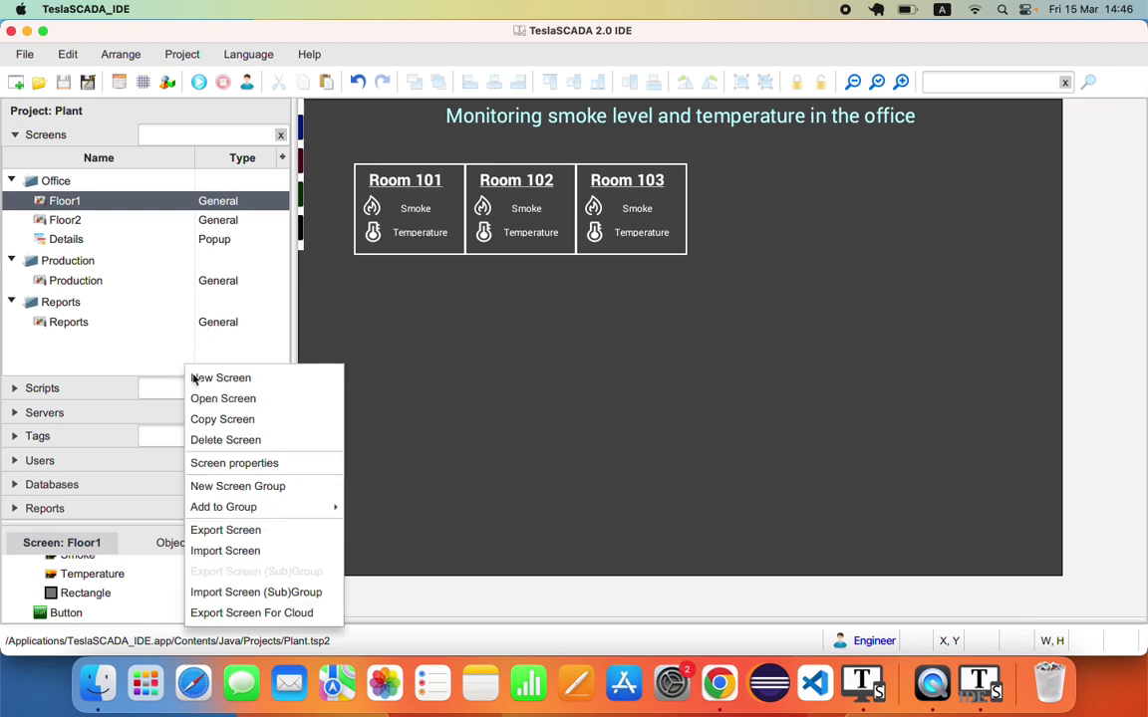
{"action": "left_click", "coordinate": [226, 551]}
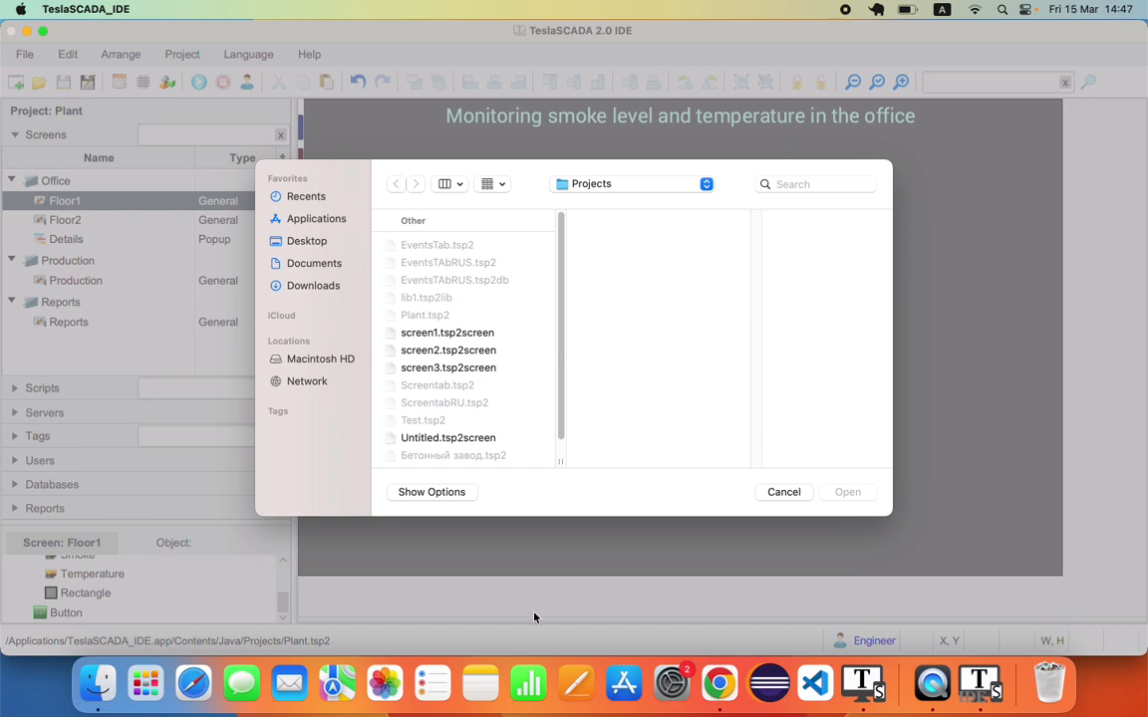
{"action": "left_click", "coordinate": [802, 498]}
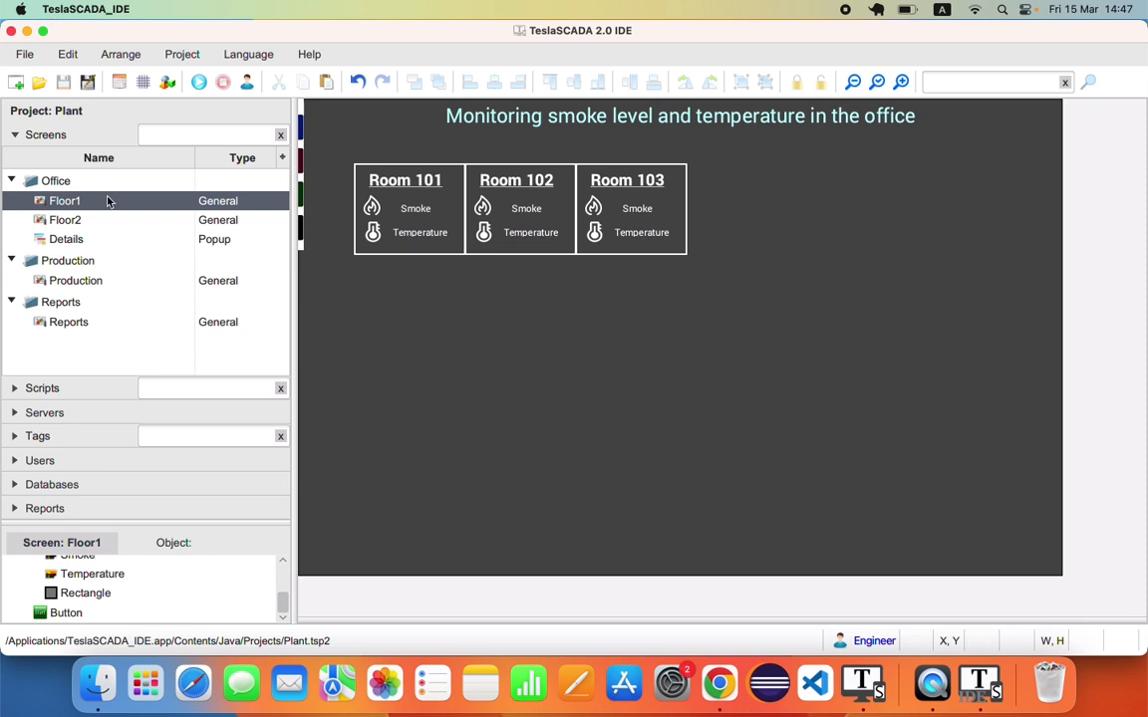
Reorder the screens in the Office group so that Floor1 comes after Floor2
{"action": "mouse_move", "coordinate": [109, 201]}
{"action": "left_mouse_down"}
{"action": "mouse_move", "coordinate": [86, 286]}
{"action": "mouse_move", "coordinate": [76, 252]}
{"action": "mouse_move", "coordinate": [72, 266]}
{"action": "mouse_move", "coordinate": [92, 187]}
{"action": "left_mouse_up"}
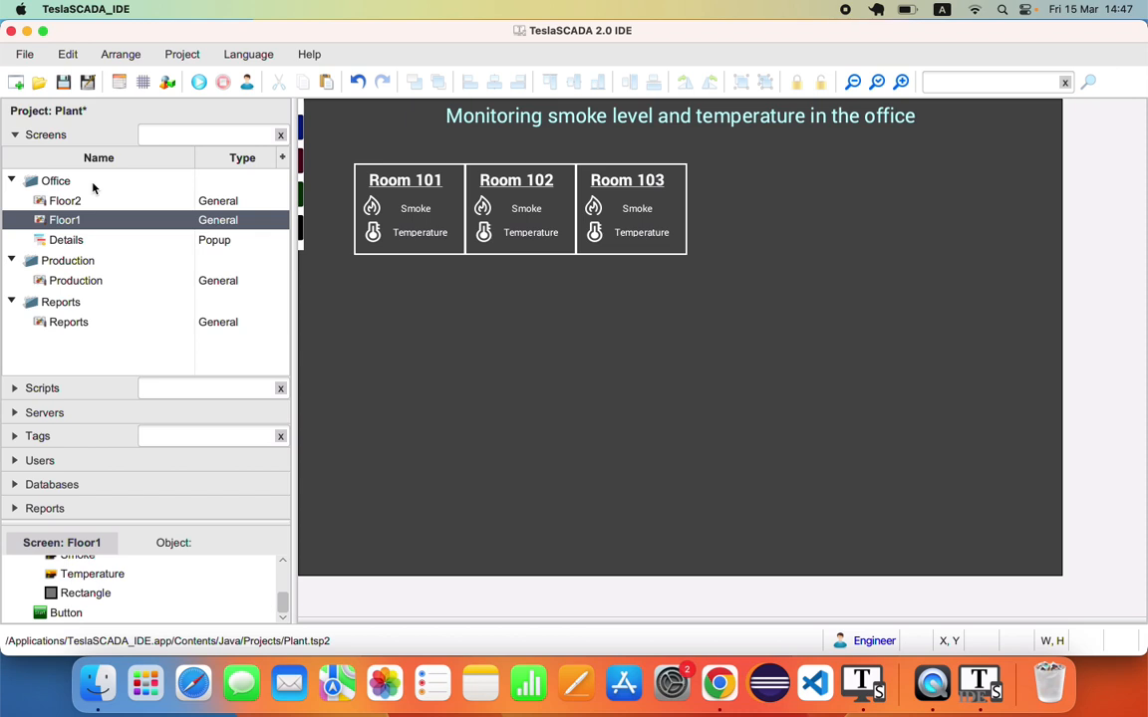